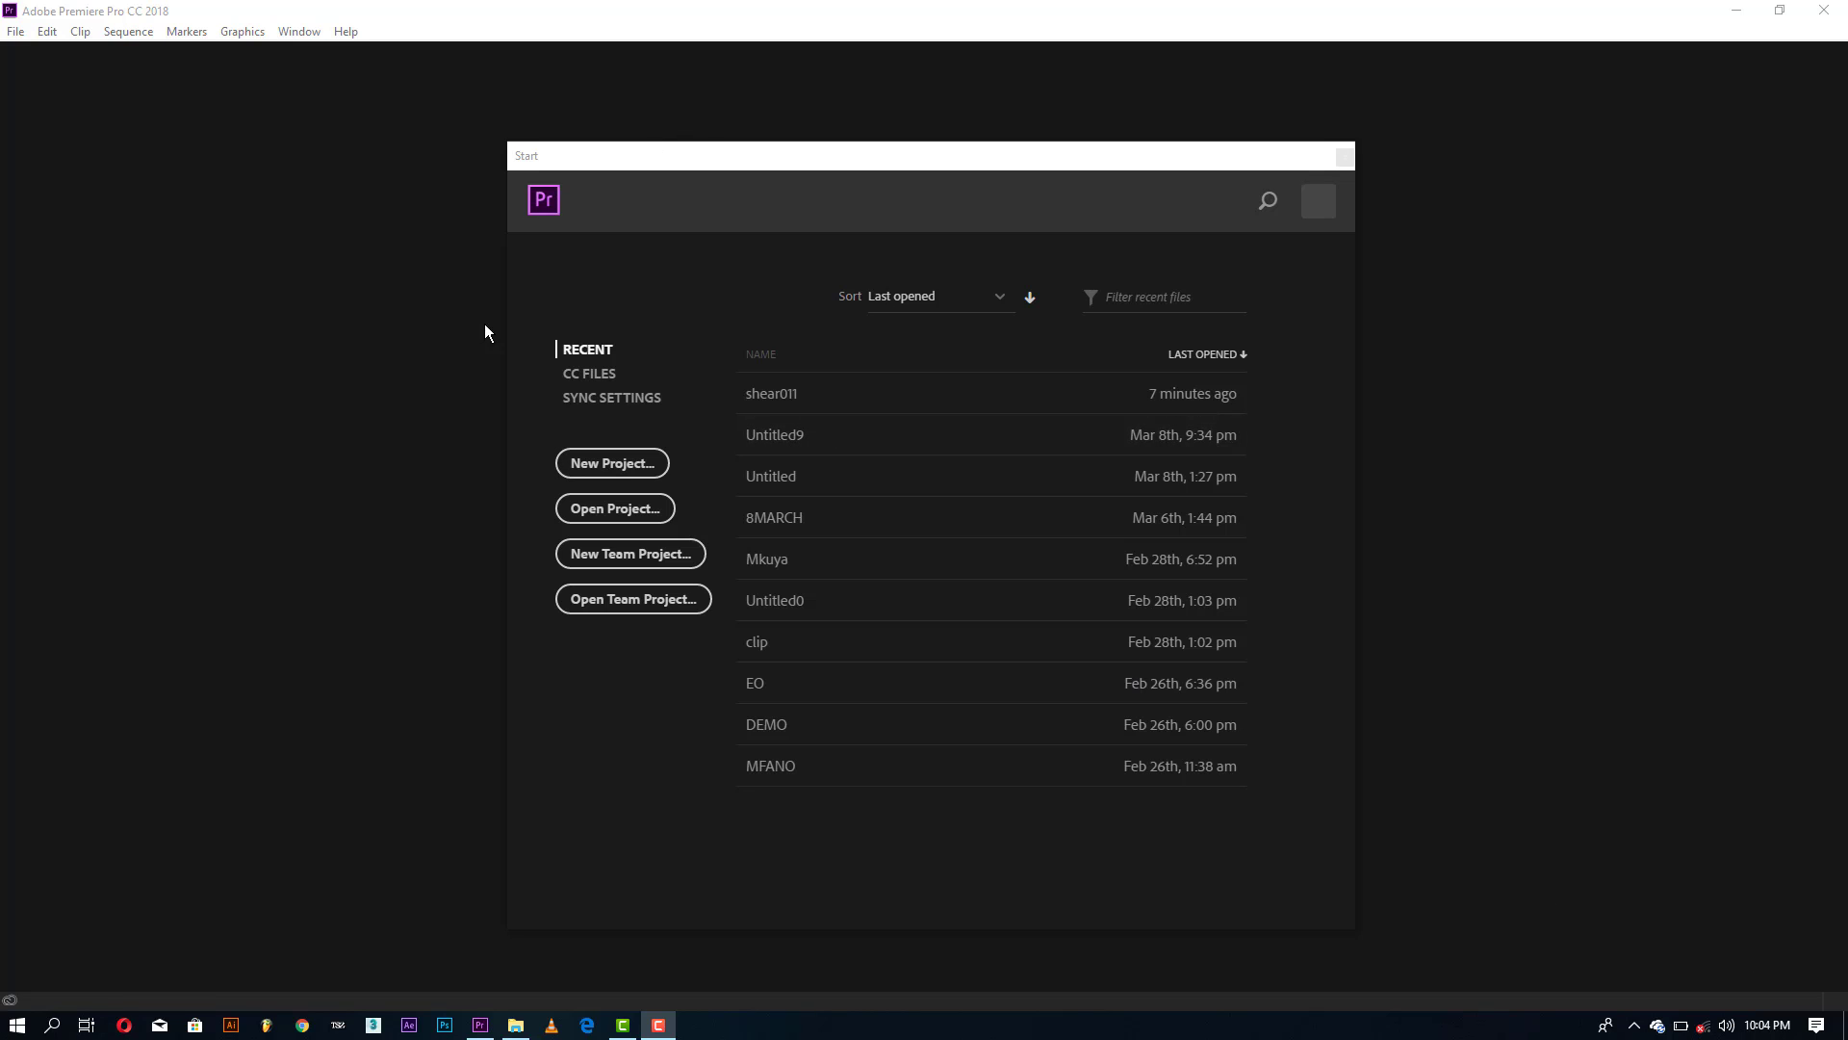
Step: Start a new Premiere Pro project named CLASS0006
{"action": "left_click", "coordinate": [612, 463]}
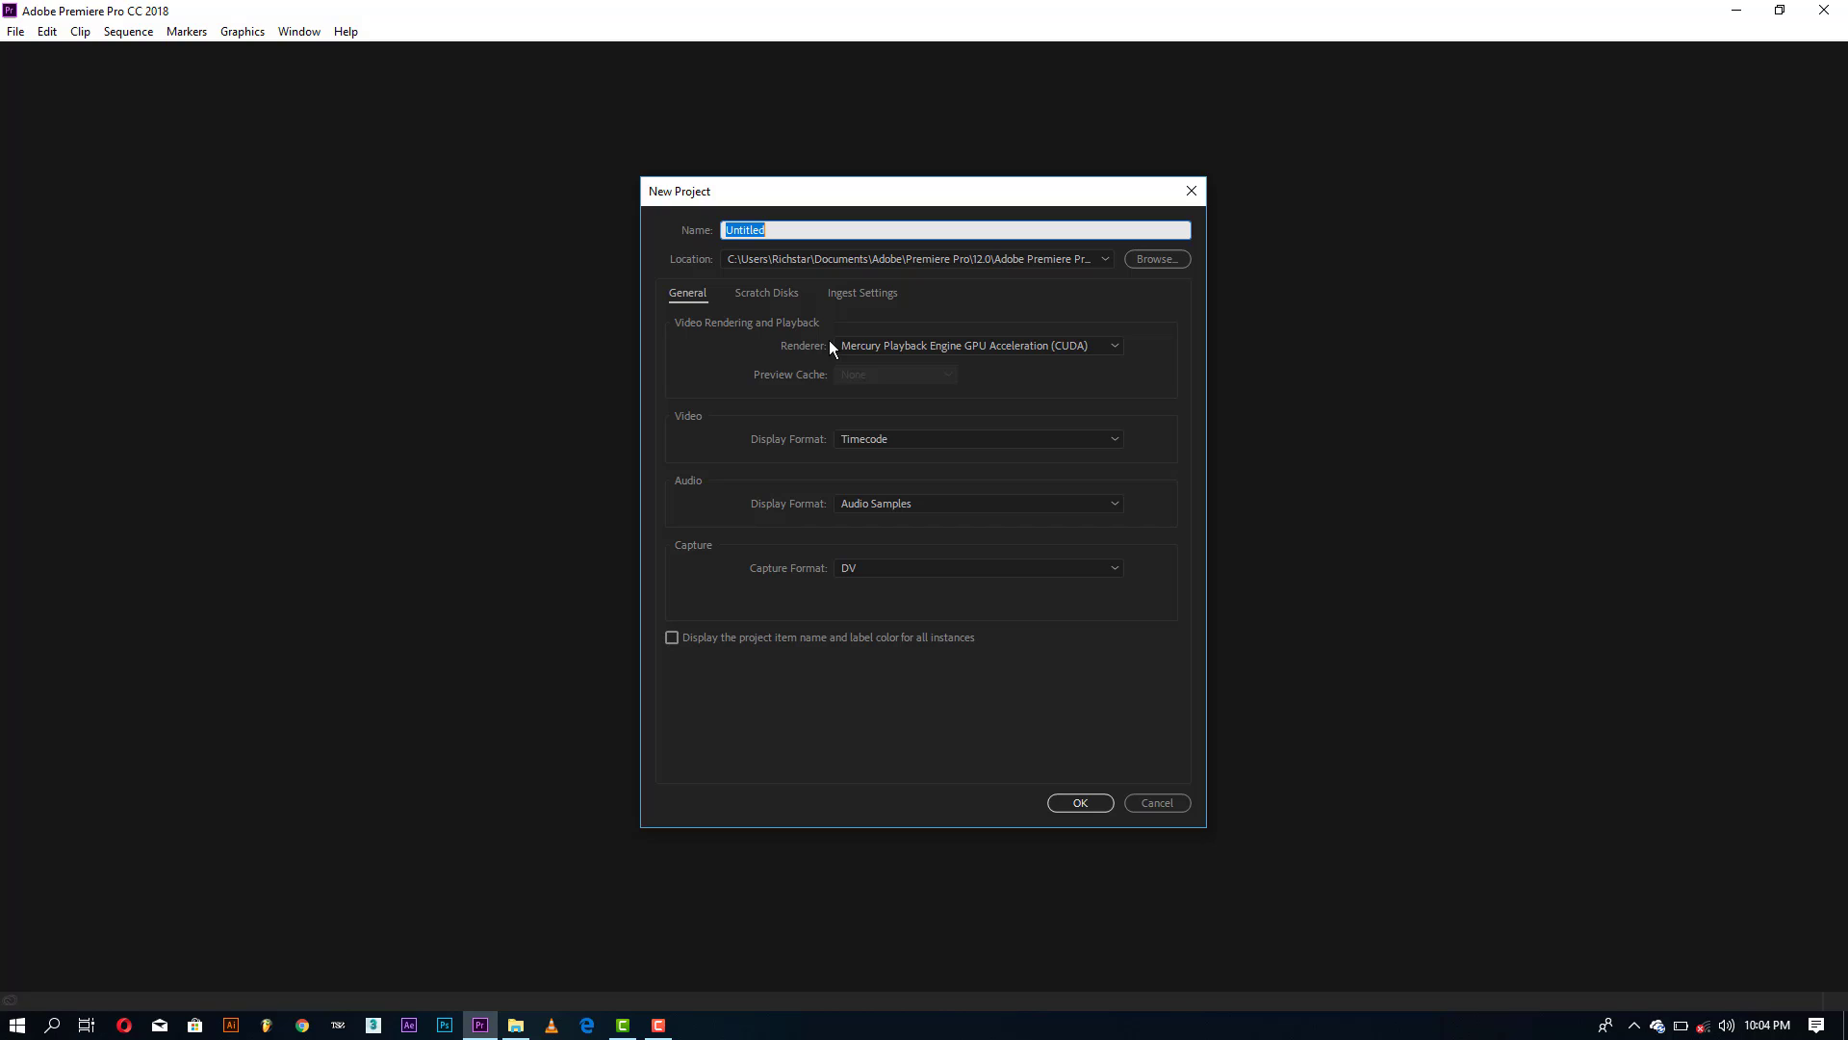
{"action": "type", "text": "CLASS0006"}
{"action": "key", "text": "Return"}
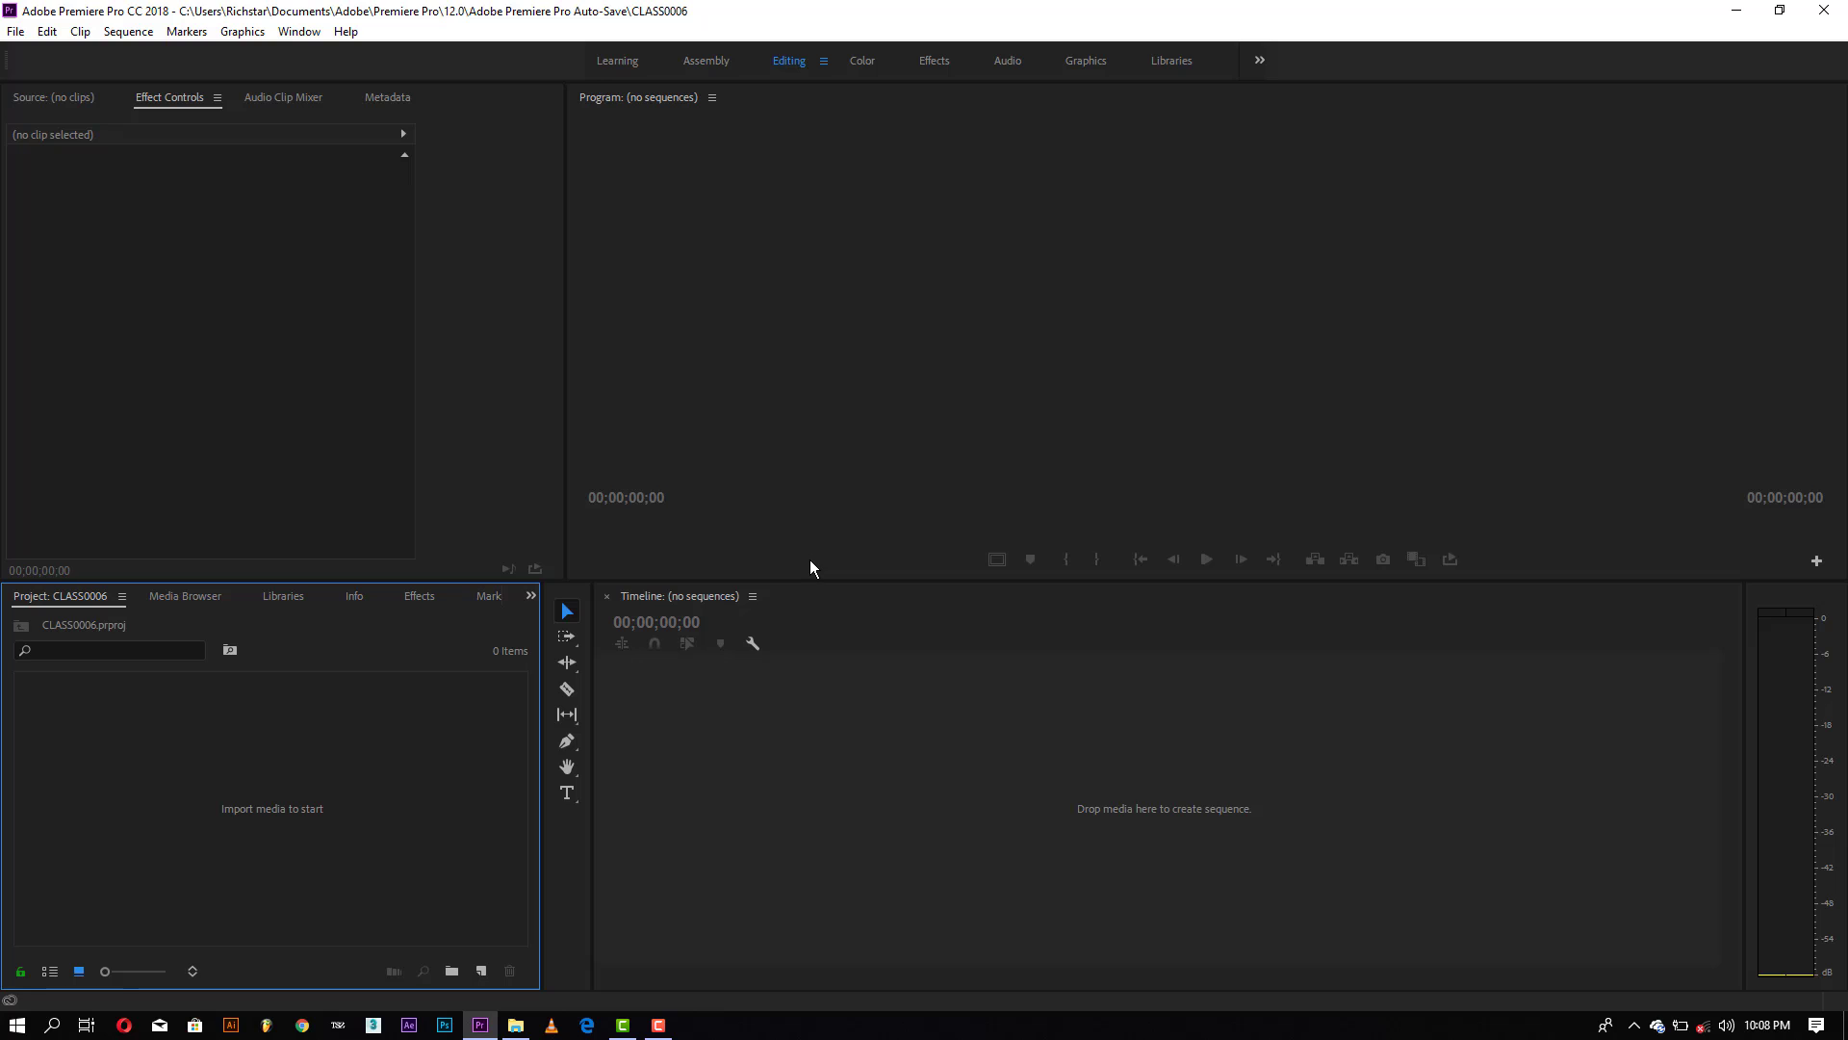
Step: Import the clip MKY_4128 from H:\Works\New folder into the project bin
{"action": "double_click", "coordinate": [355, 824]}
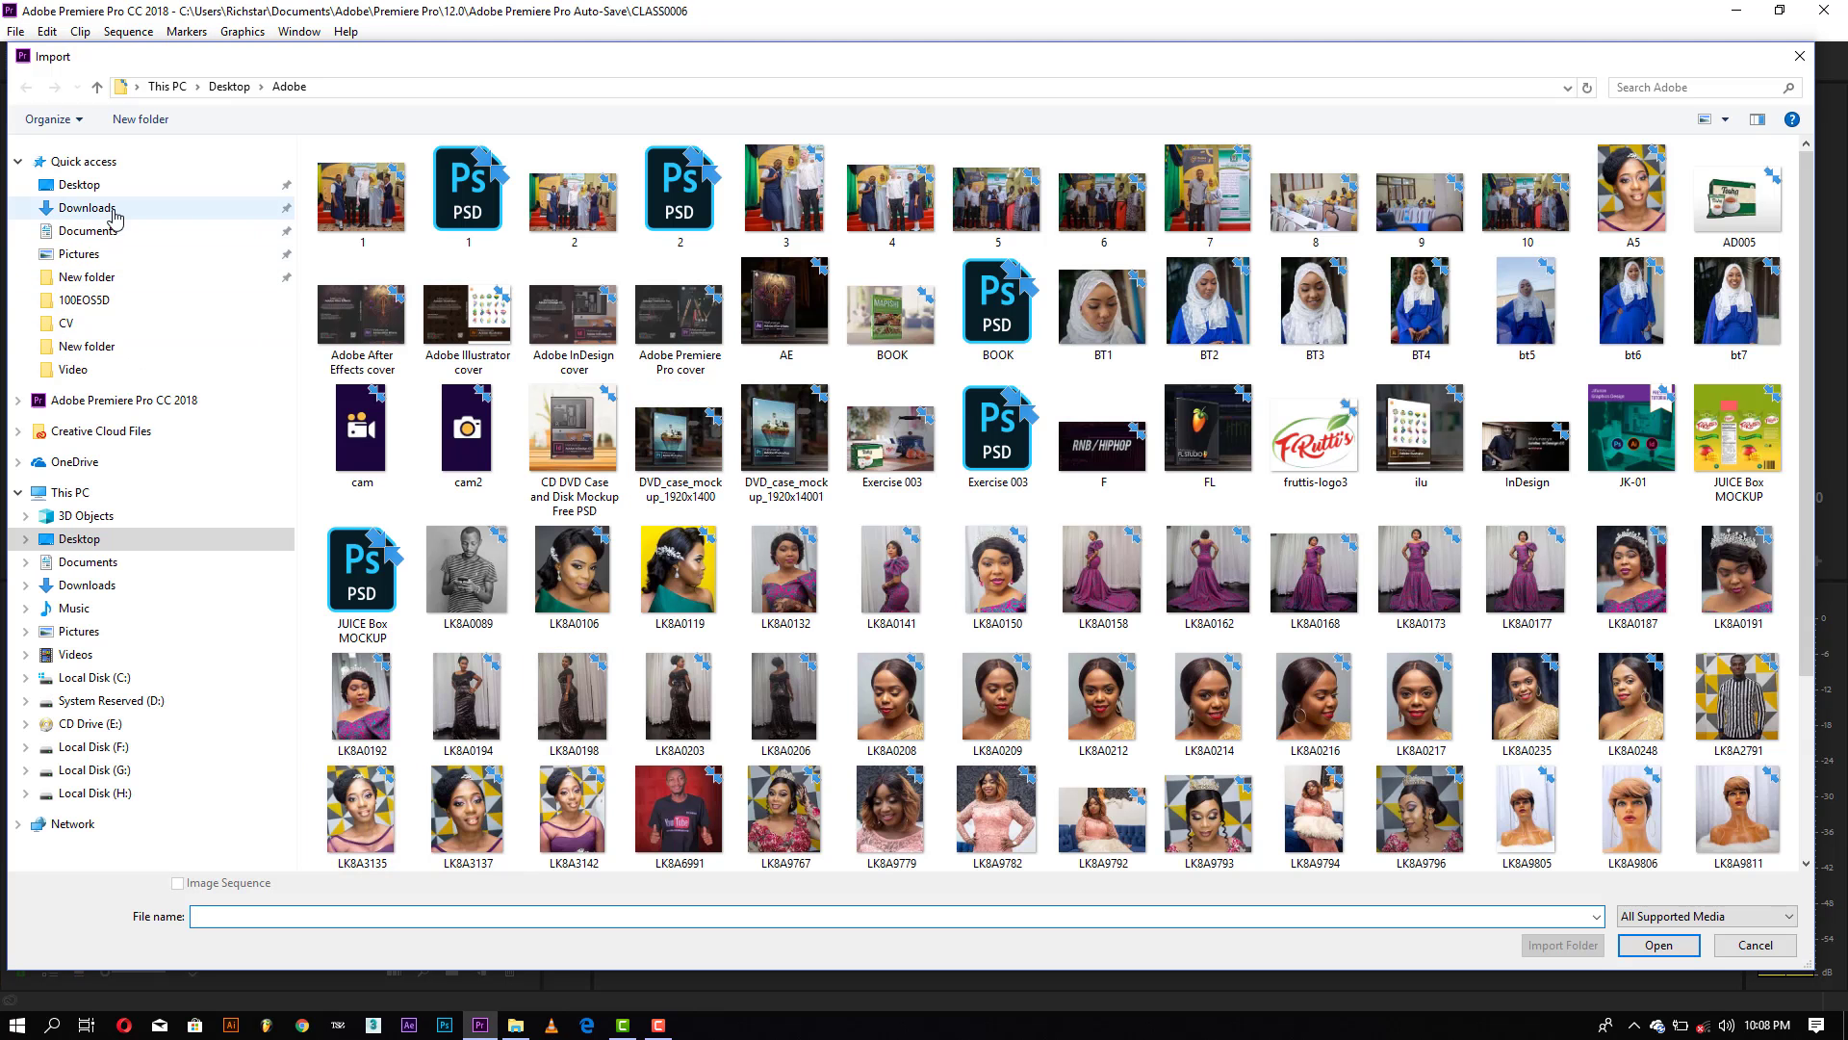
{"action": "left_click", "coordinate": [56, 162]}
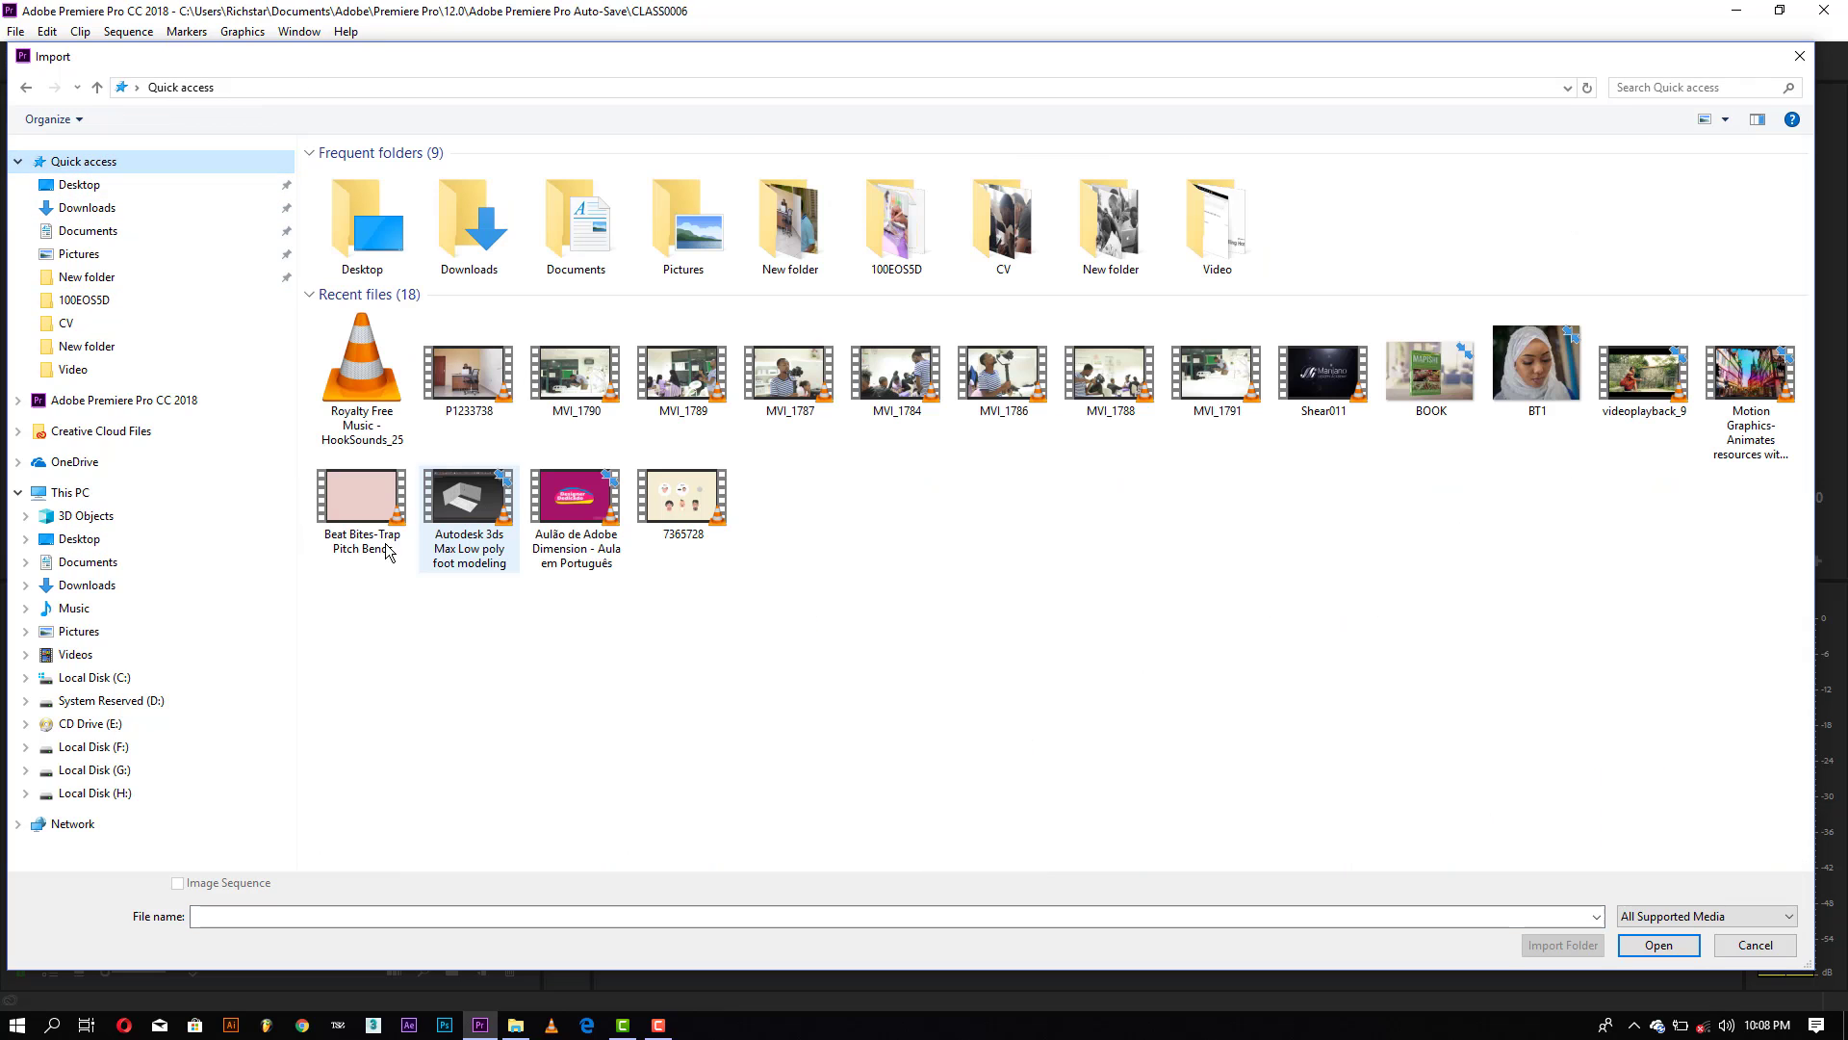
{"action": "right_click", "coordinate": [386, 397]}
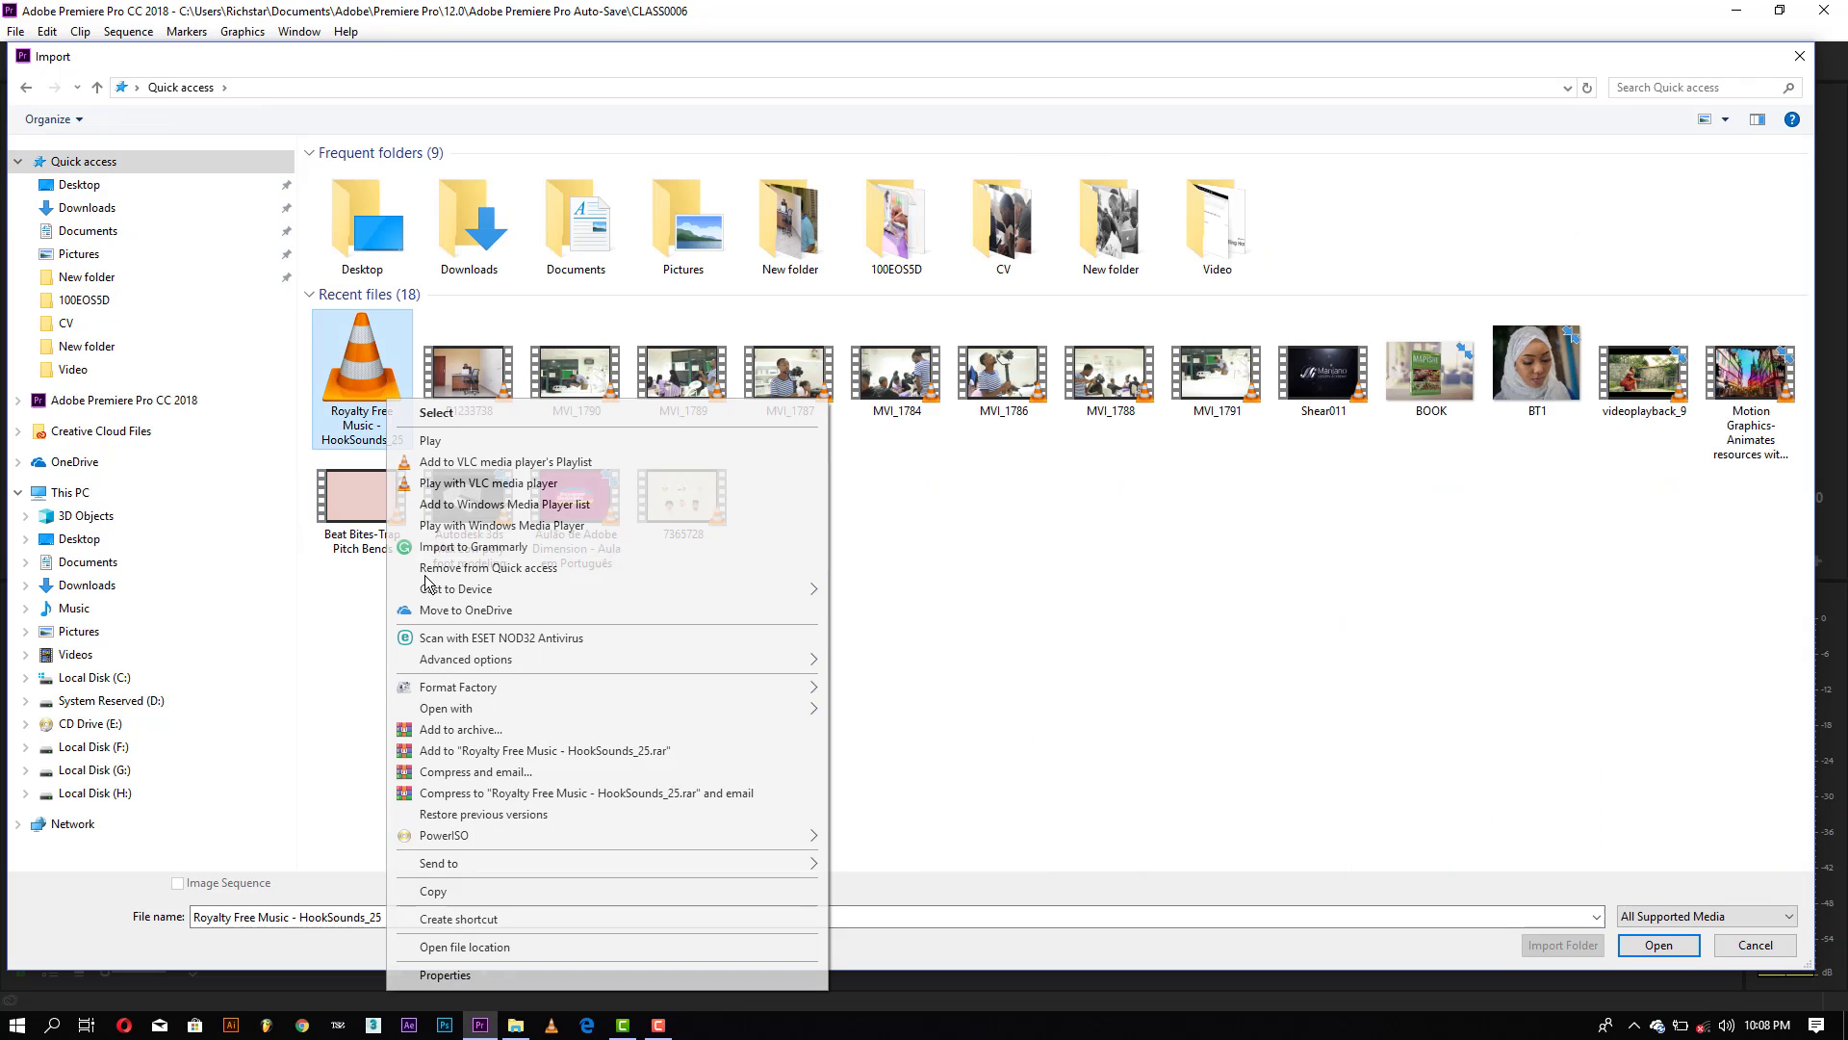
{"action": "left_click", "coordinate": [461, 946]}
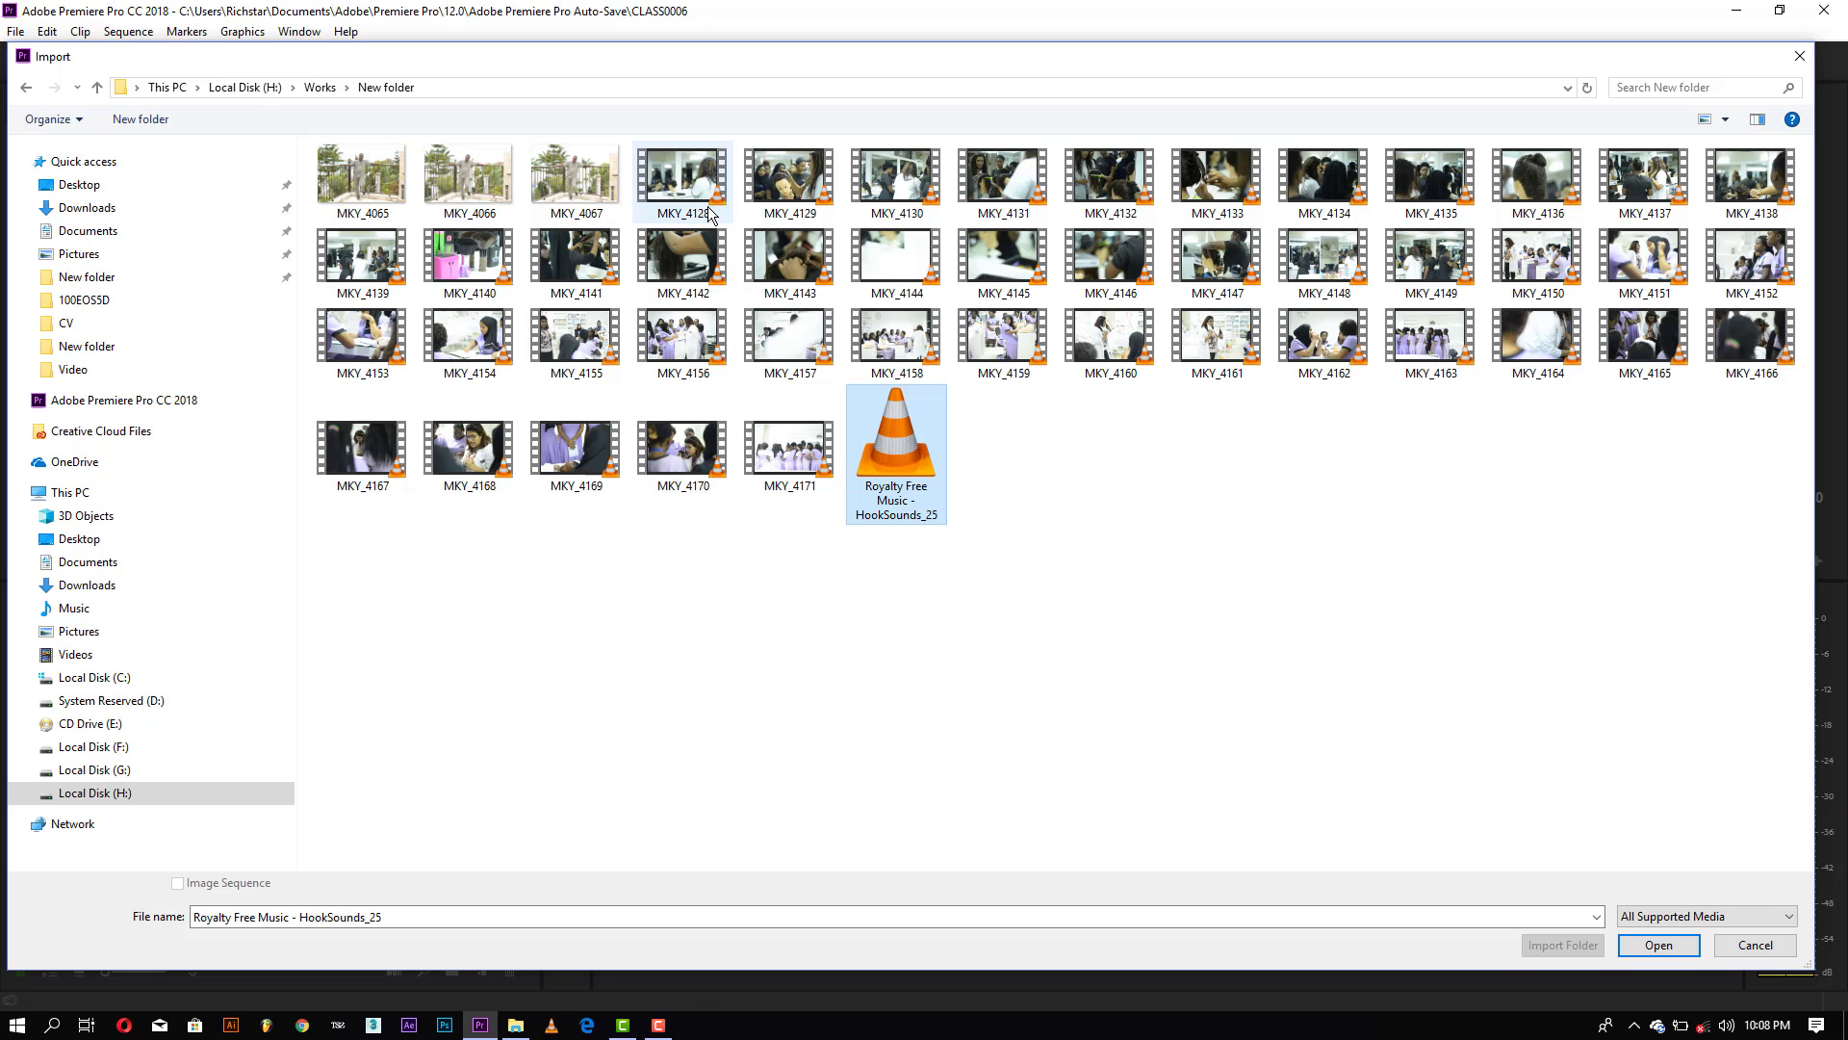
{"action": "double_click", "coordinate": [683, 178]}
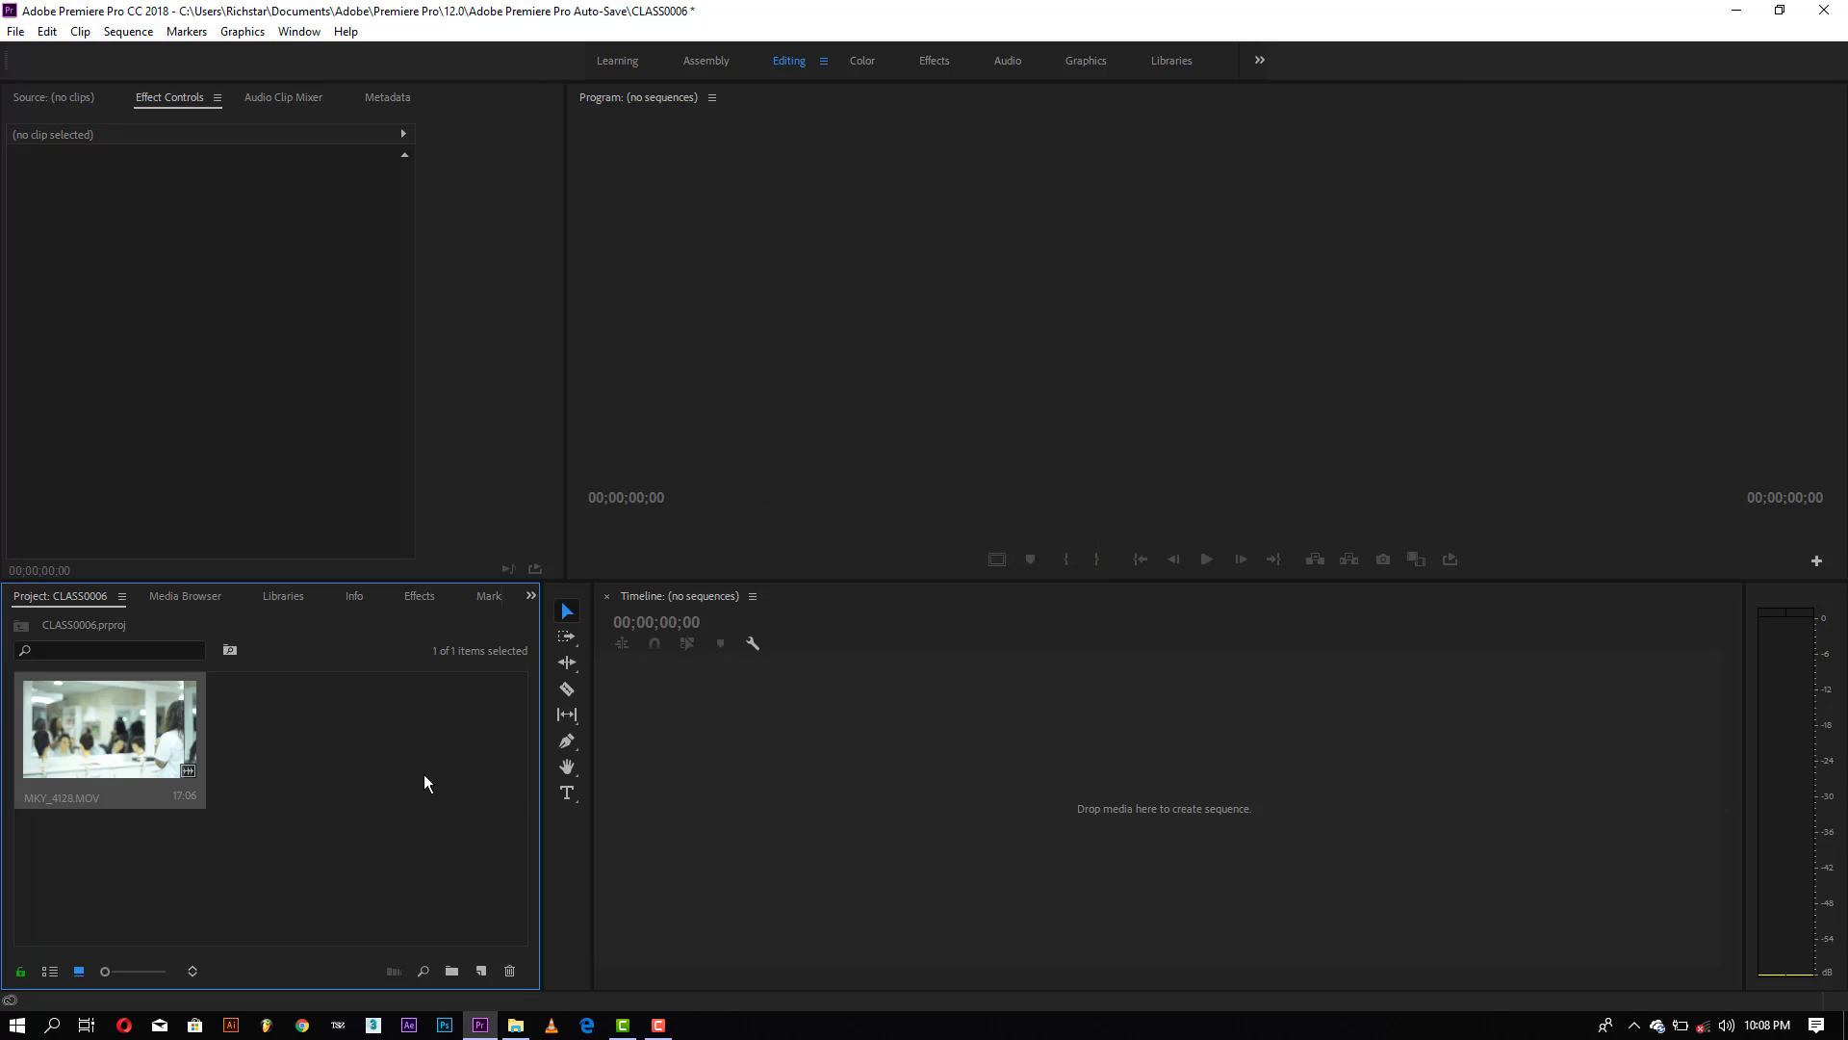
Step: Mark a 6:15 section of MKY_4128 and drag its video only to create sequence MKY_4128
{"action": "double_click", "coordinate": [164, 751]}
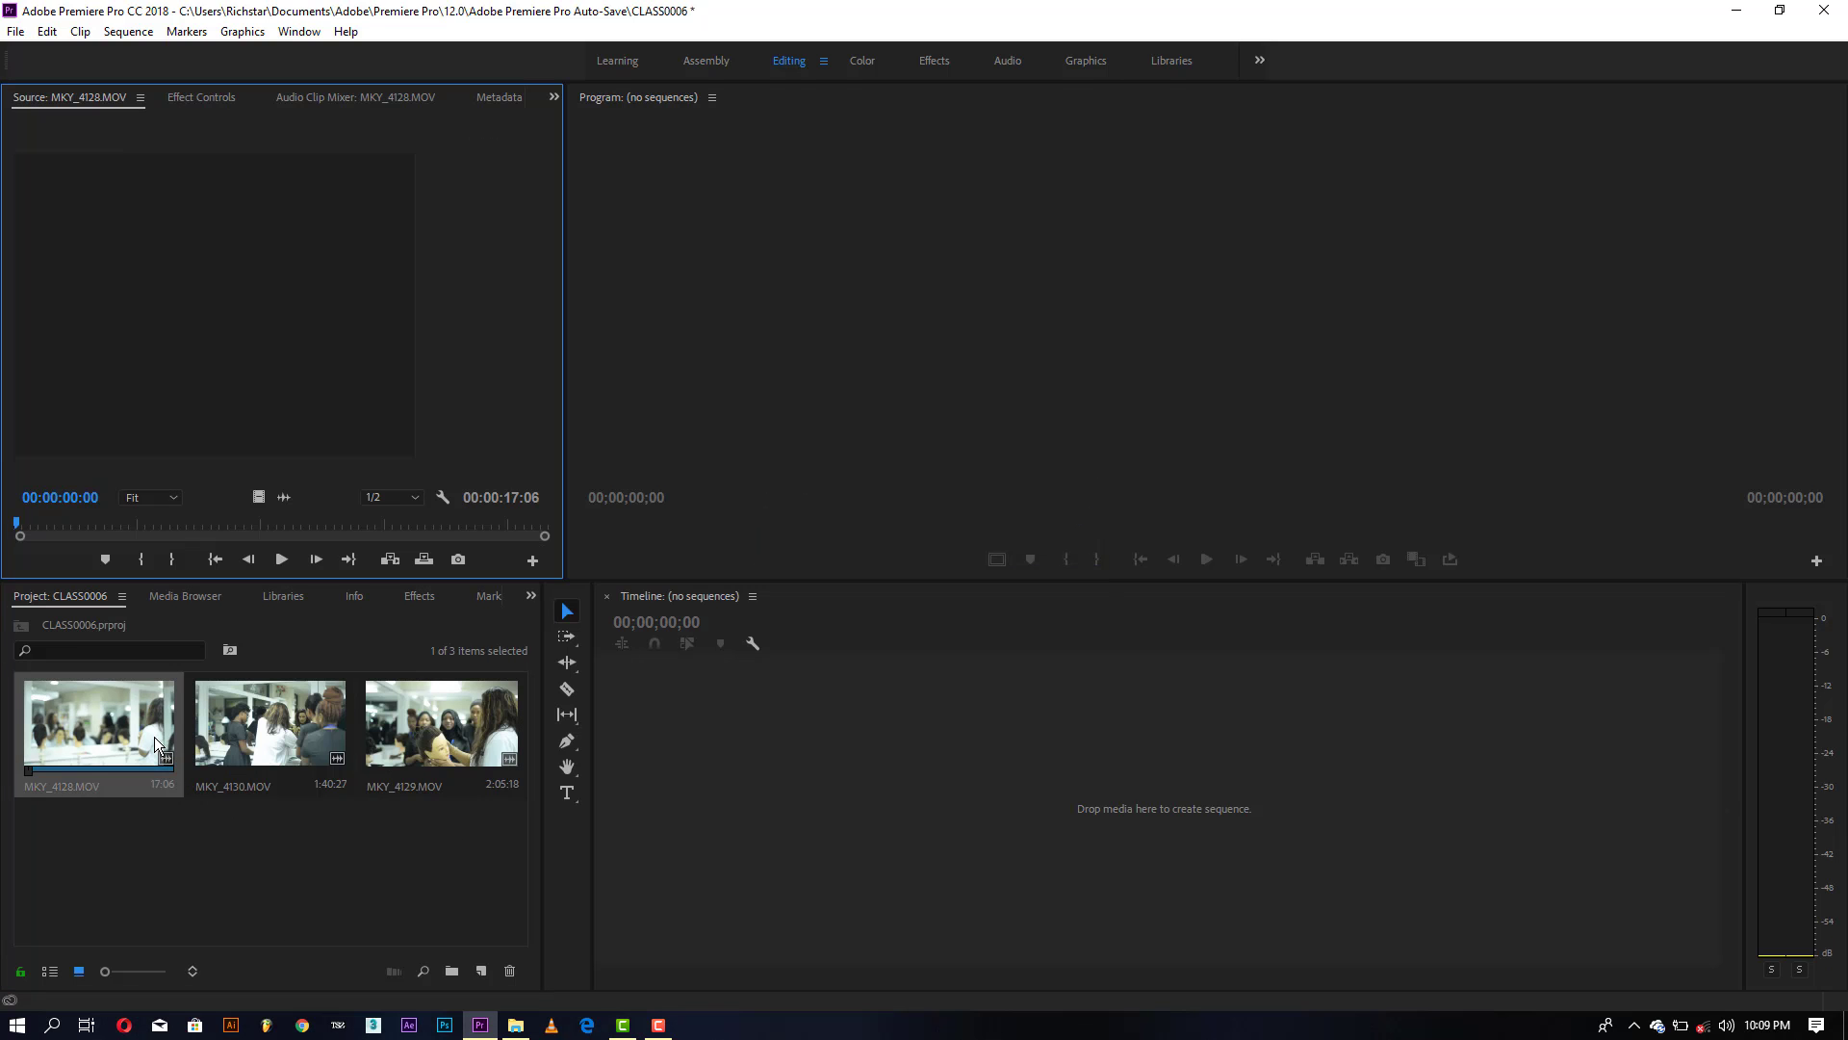
{"action": "mouse_move", "coordinate": [251, 525]}
{"action": "left_mouse_down"}
{"action": "mouse_move", "coordinate": [510, 581]}
{"action": "mouse_move", "coordinate": [256, 545]}
{"action": "mouse_move", "coordinate": [142, 553]}
{"action": "left_mouse_up"}
{"action": "left_click", "coordinate": [142, 559]}
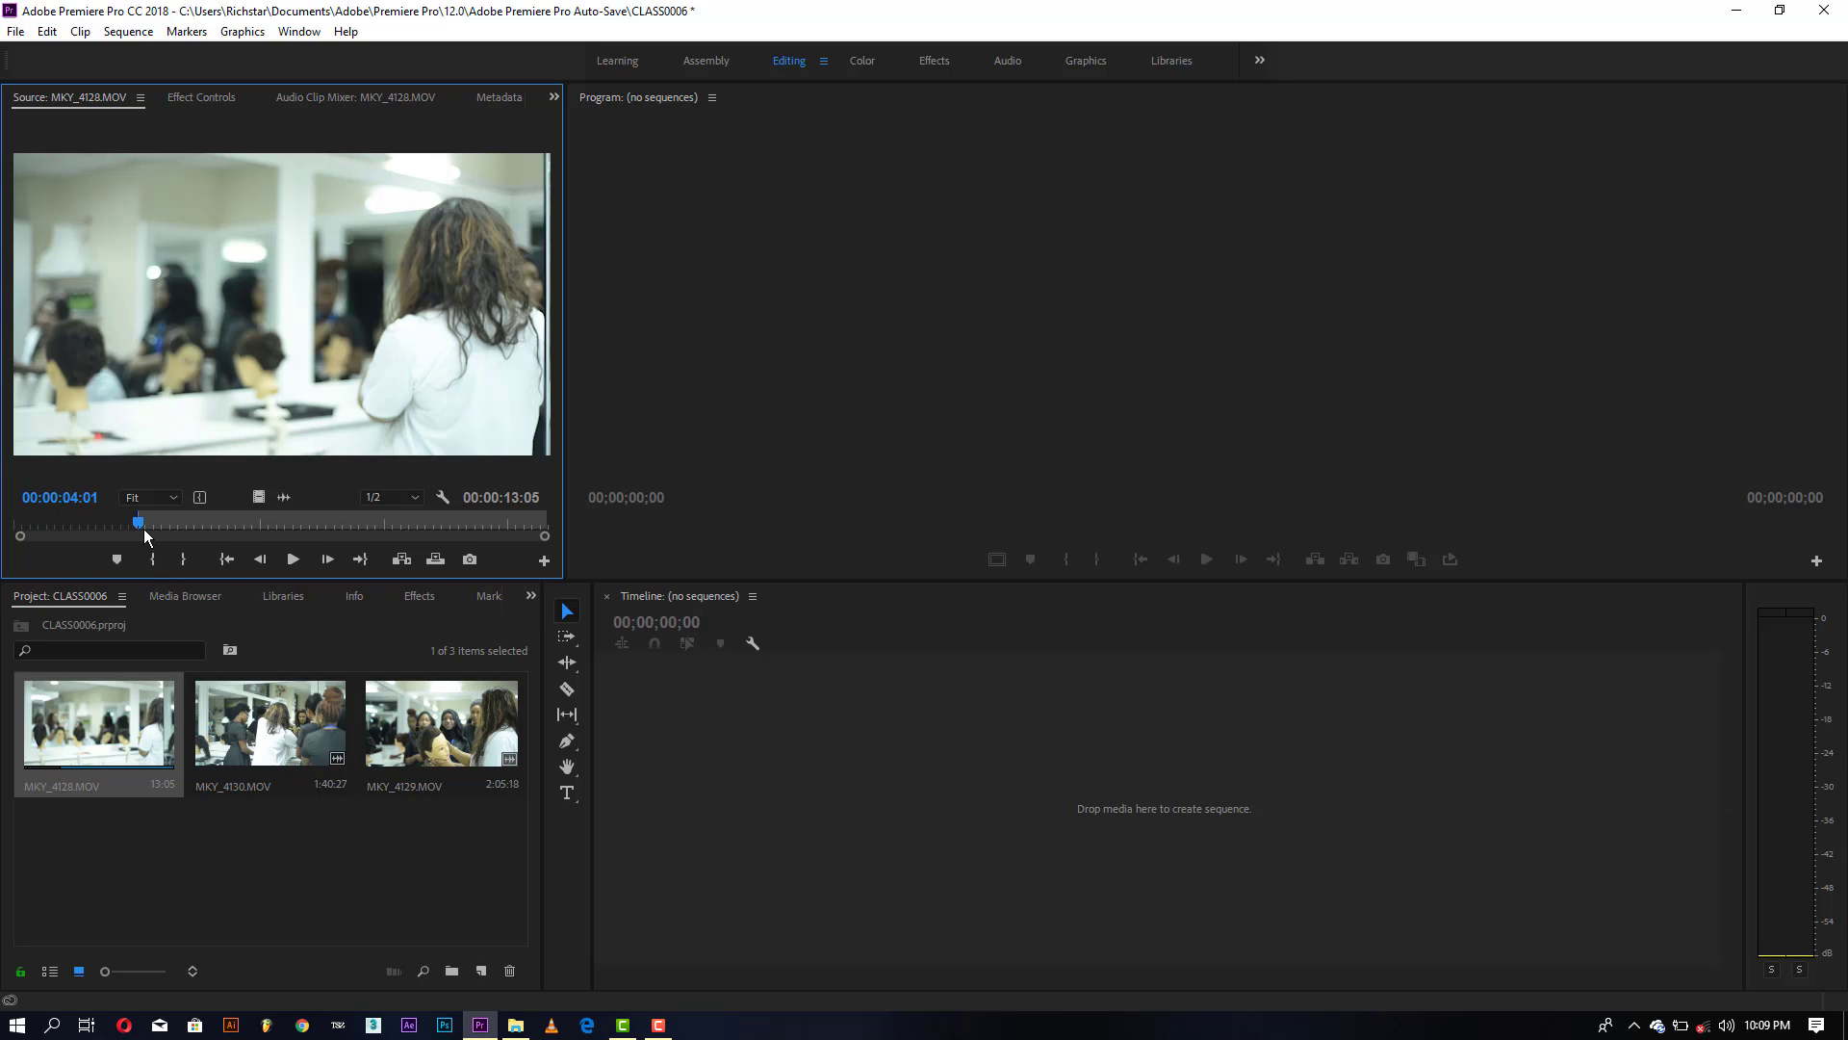
{"action": "left_click_drag", "start_coordinate": [140, 526], "coordinate": [344, 557]}
{"action": "left_click", "coordinate": [183, 559]}
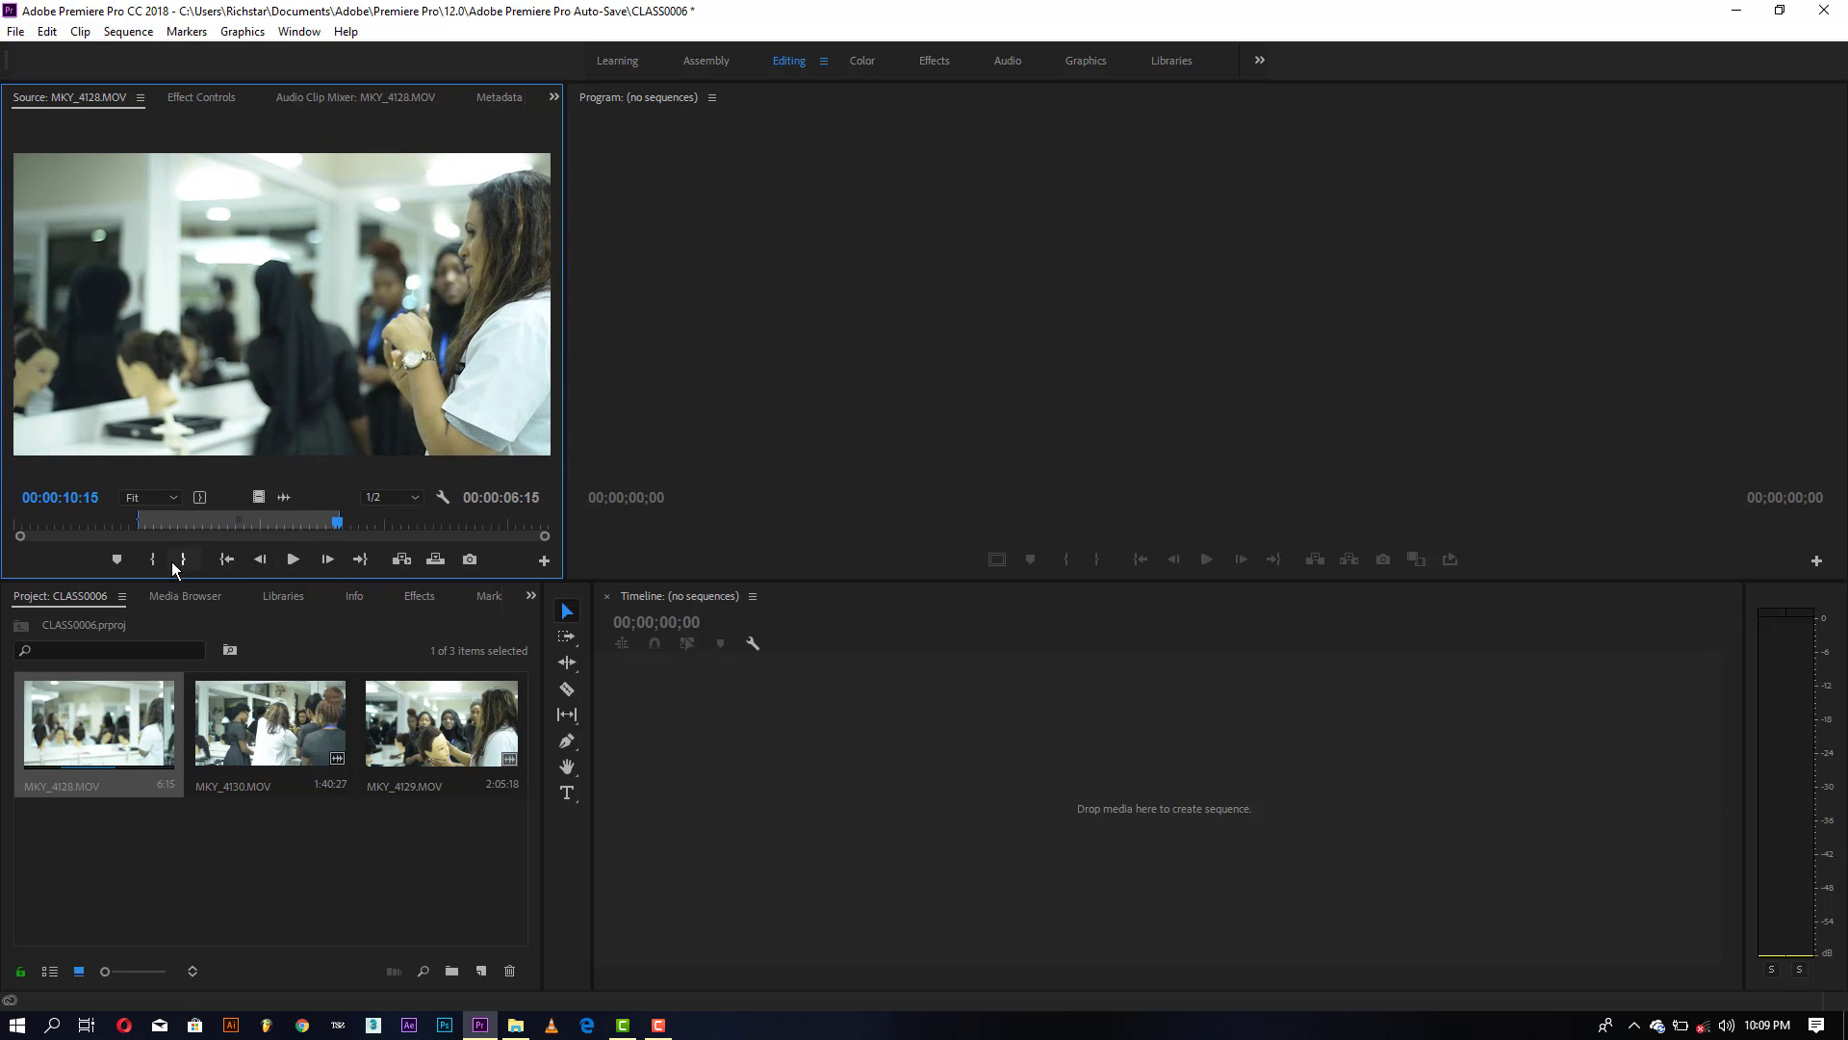
{"action": "left_click_drag", "start_coordinate": [260, 495], "coordinate": [638, 771]}
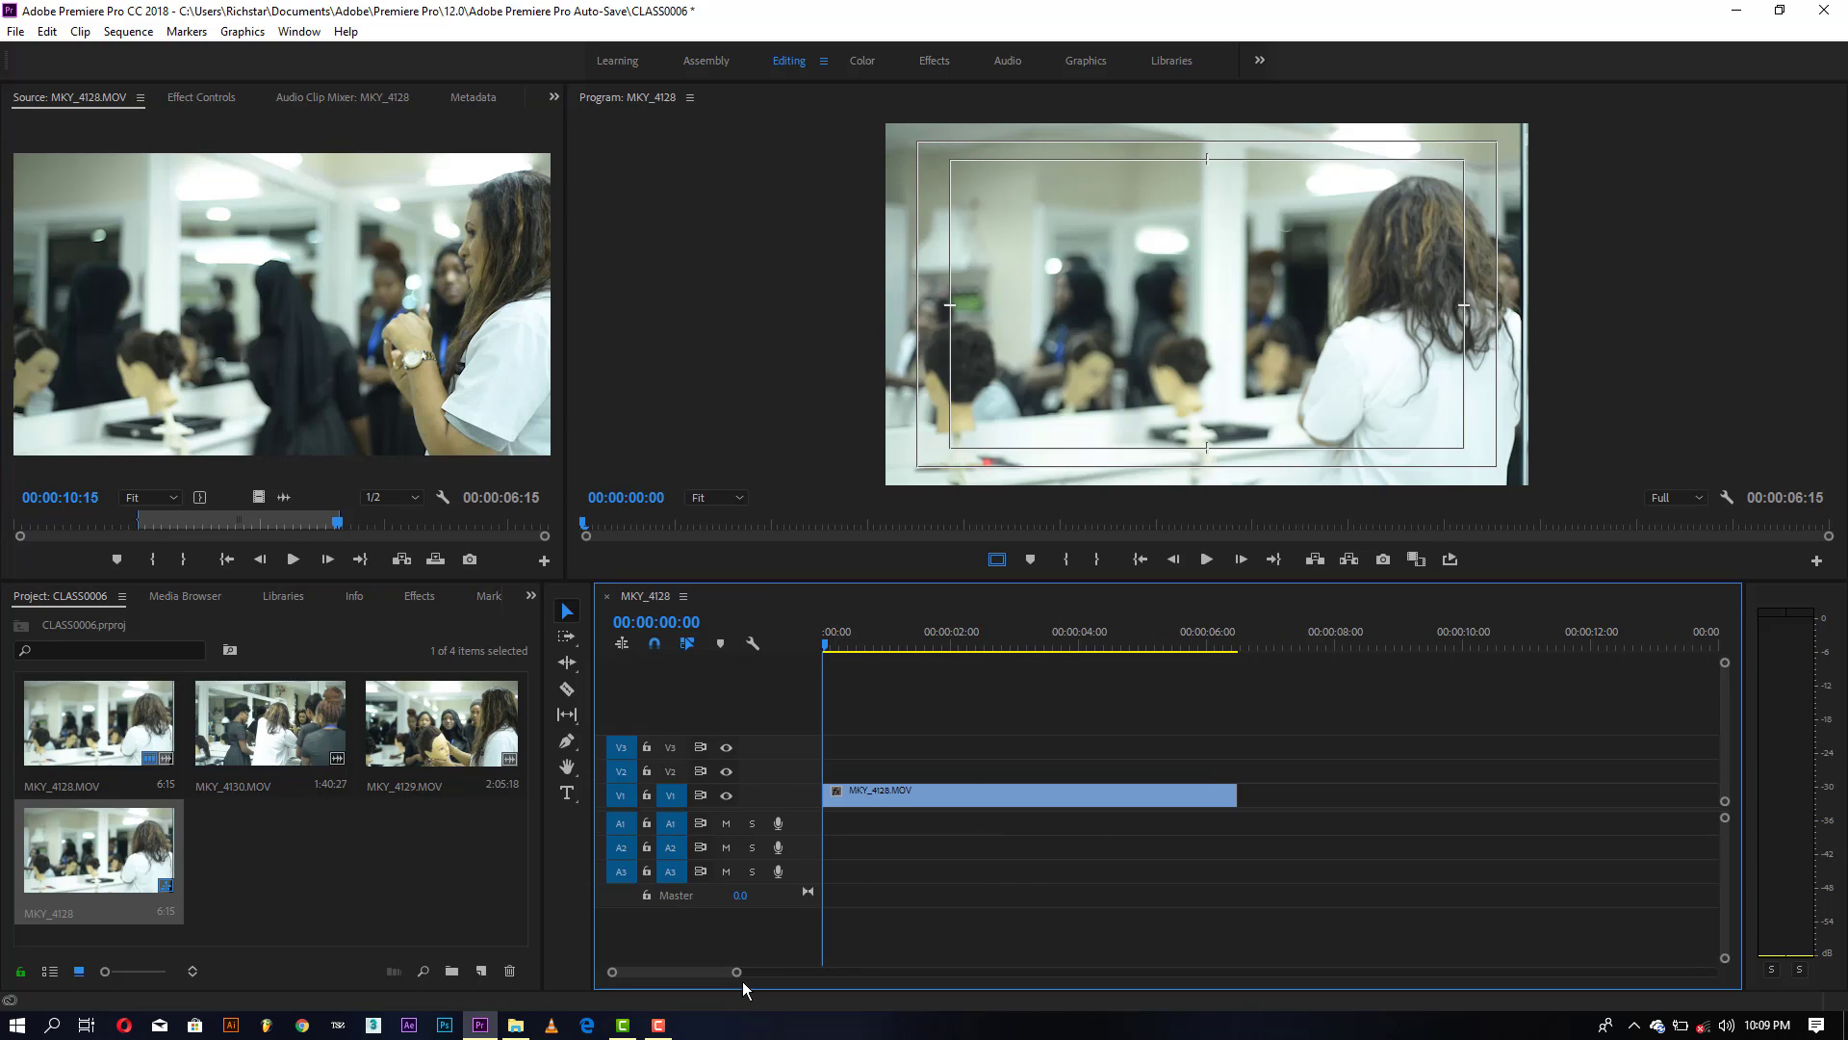
Step: Set the sequence Out point at 00:00:59:29 and return the playhead to the start
{"action": "left_click_drag", "start_coordinate": [737, 974], "coordinate": [1104, 972]}
{"action": "left_click_drag", "start_coordinate": [836, 651], "coordinate": [1198, 667]}
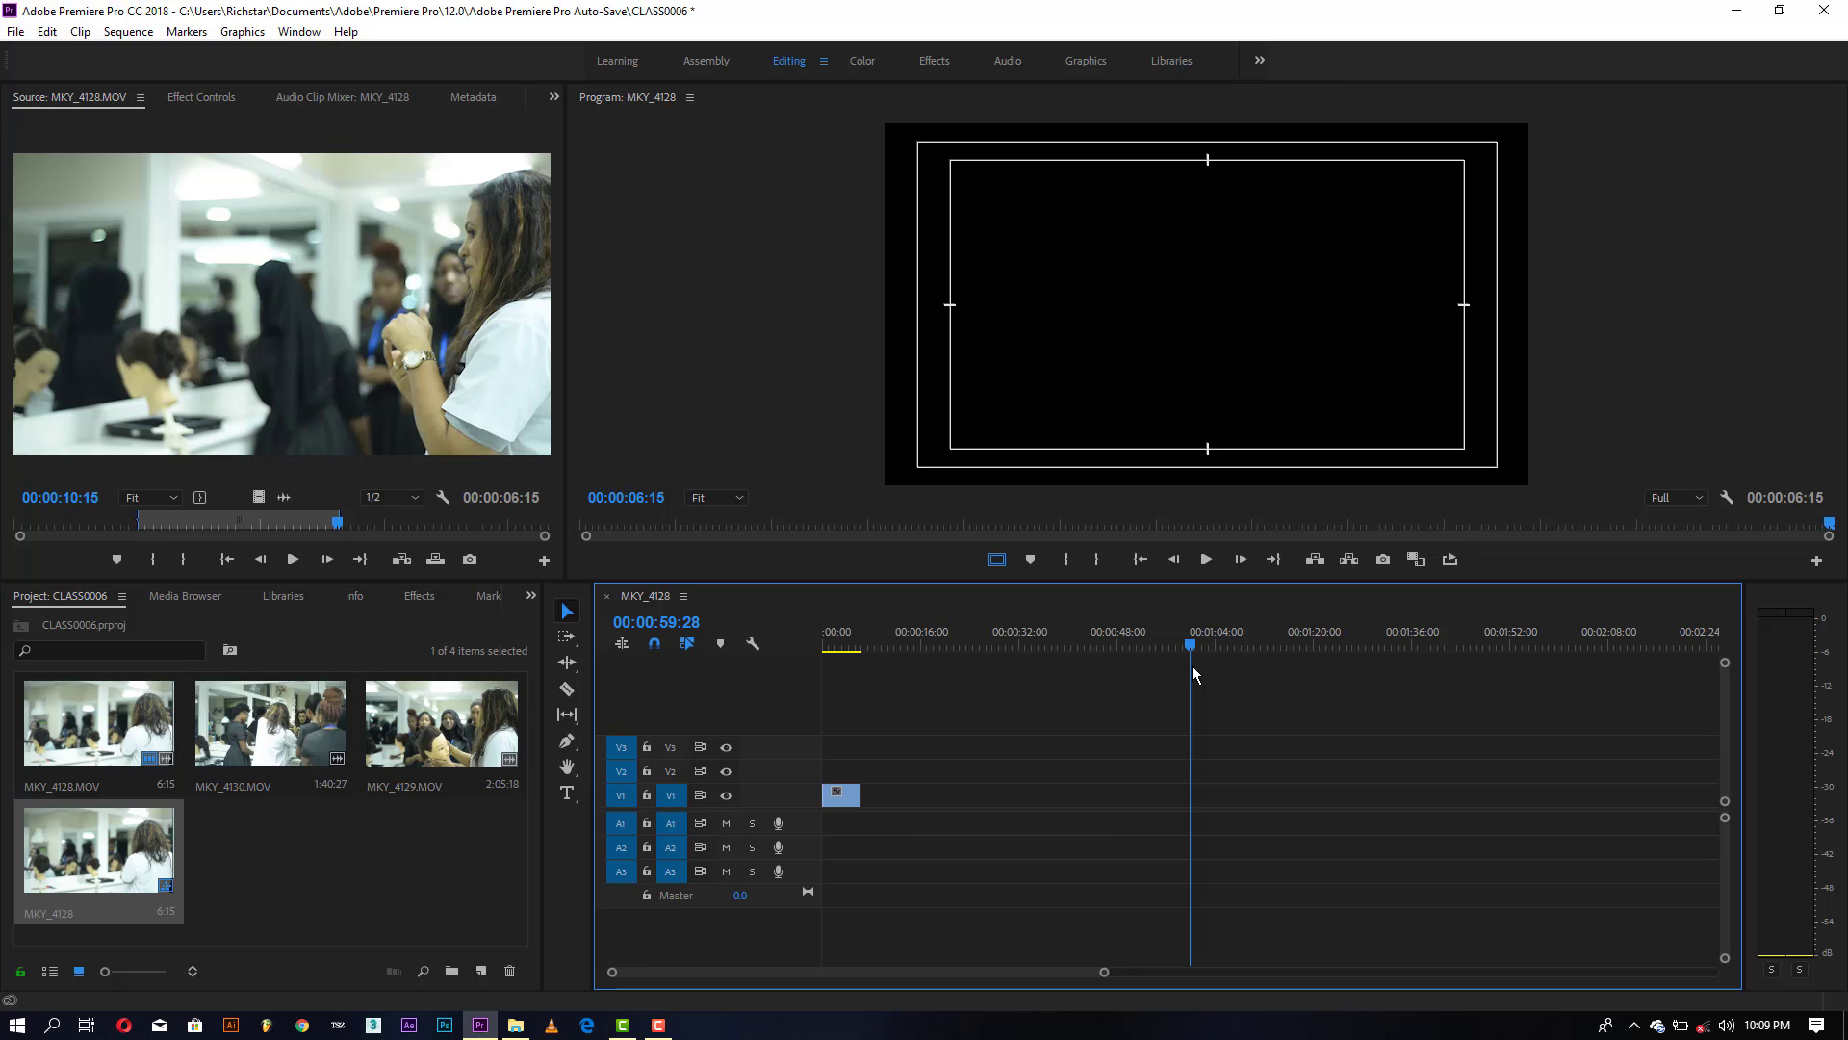
{"action": "left_click_drag", "start_coordinate": [1191, 666], "coordinate": [1191, 672]}
{"action": "left_click", "coordinate": [1096, 559]}
{"action": "key", "text": "Home"}
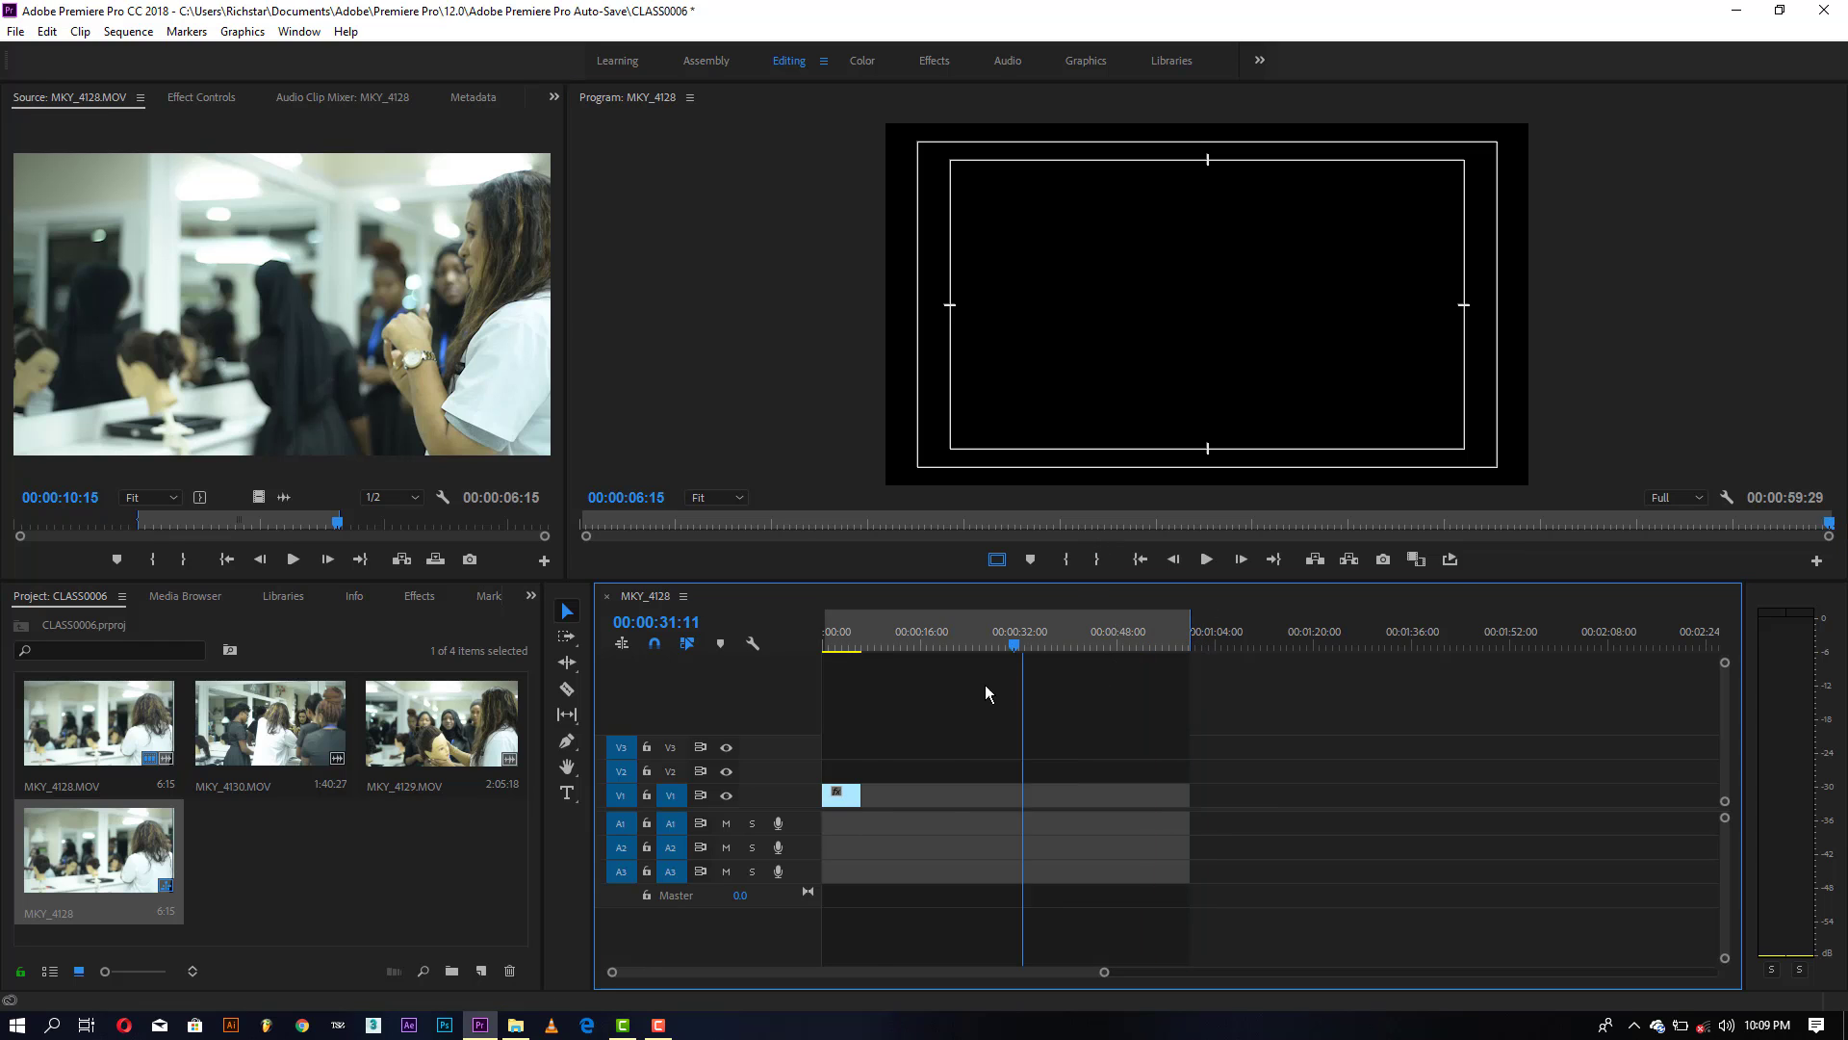
{"action": "left_click_drag", "start_coordinate": [826, 665], "coordinate": [1192, 682]}
{"action": "key", "text": "Home"}
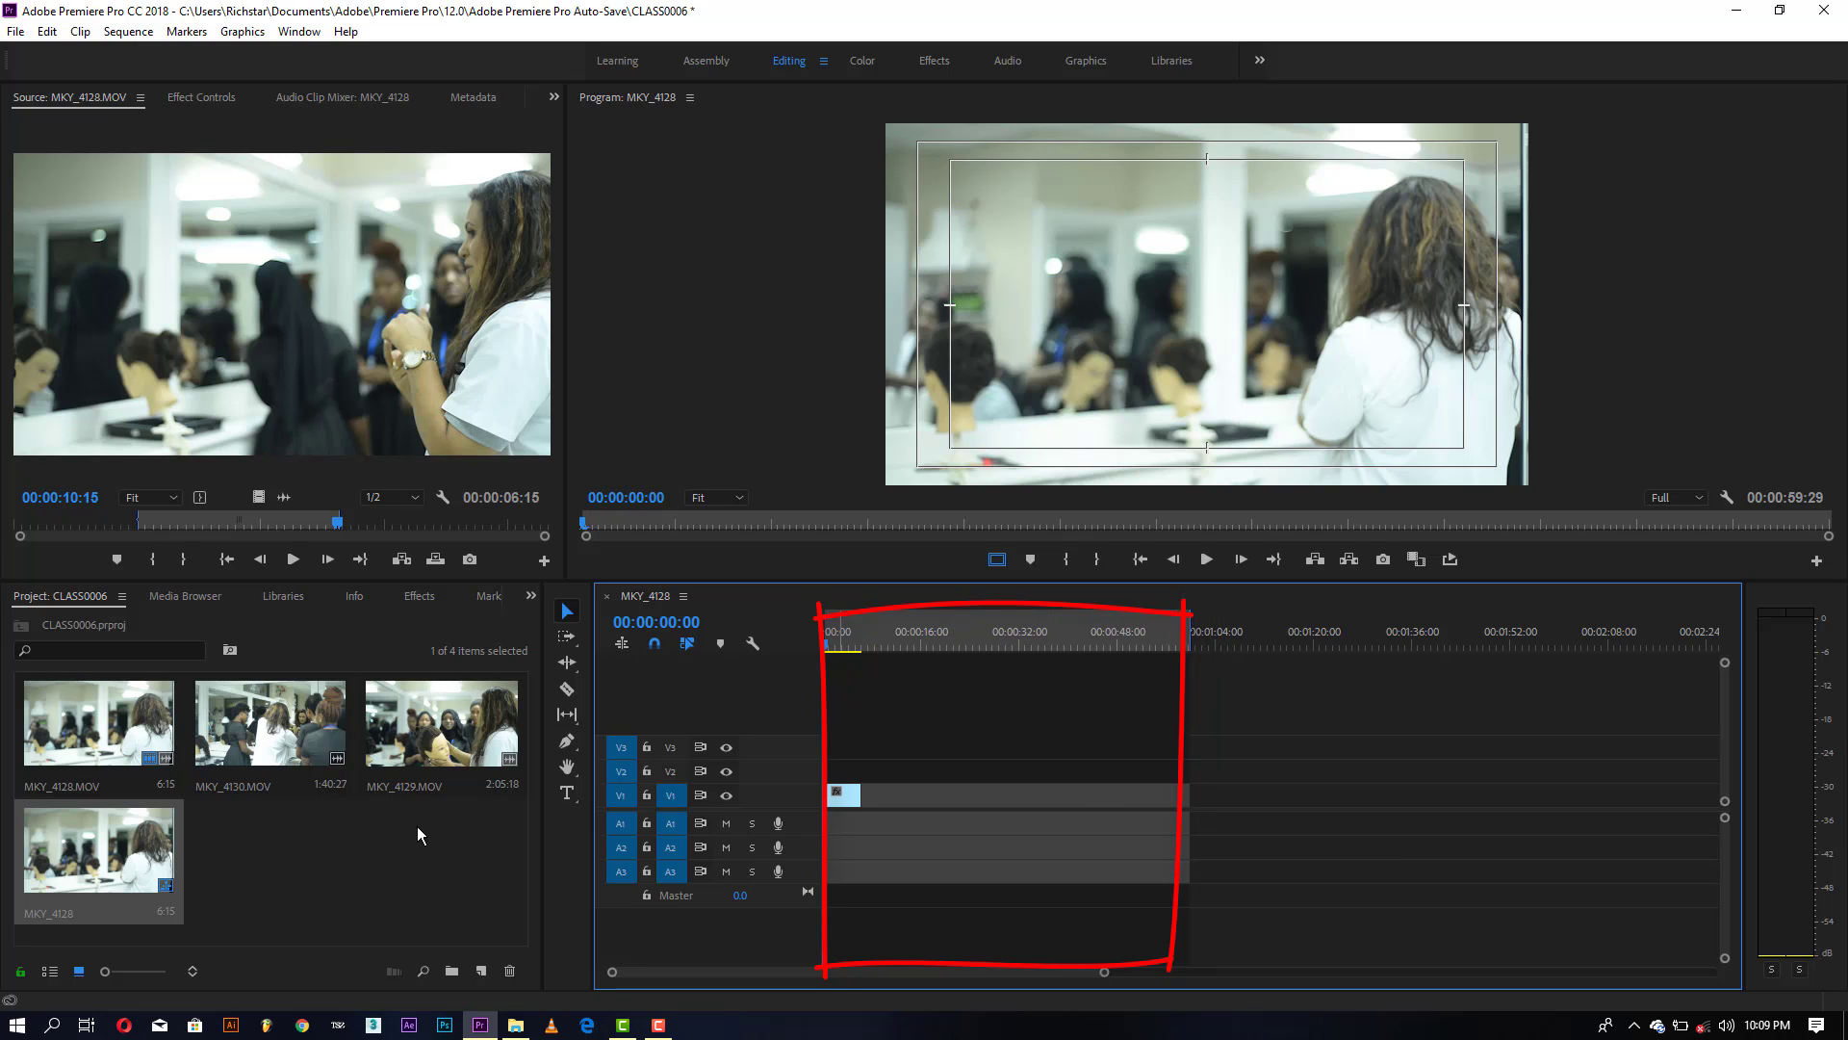
Step: Mark a section of MKY_4130 and add its video only after the first clip on V1
{"action": "double_click", "coordinate": [303, 725]}
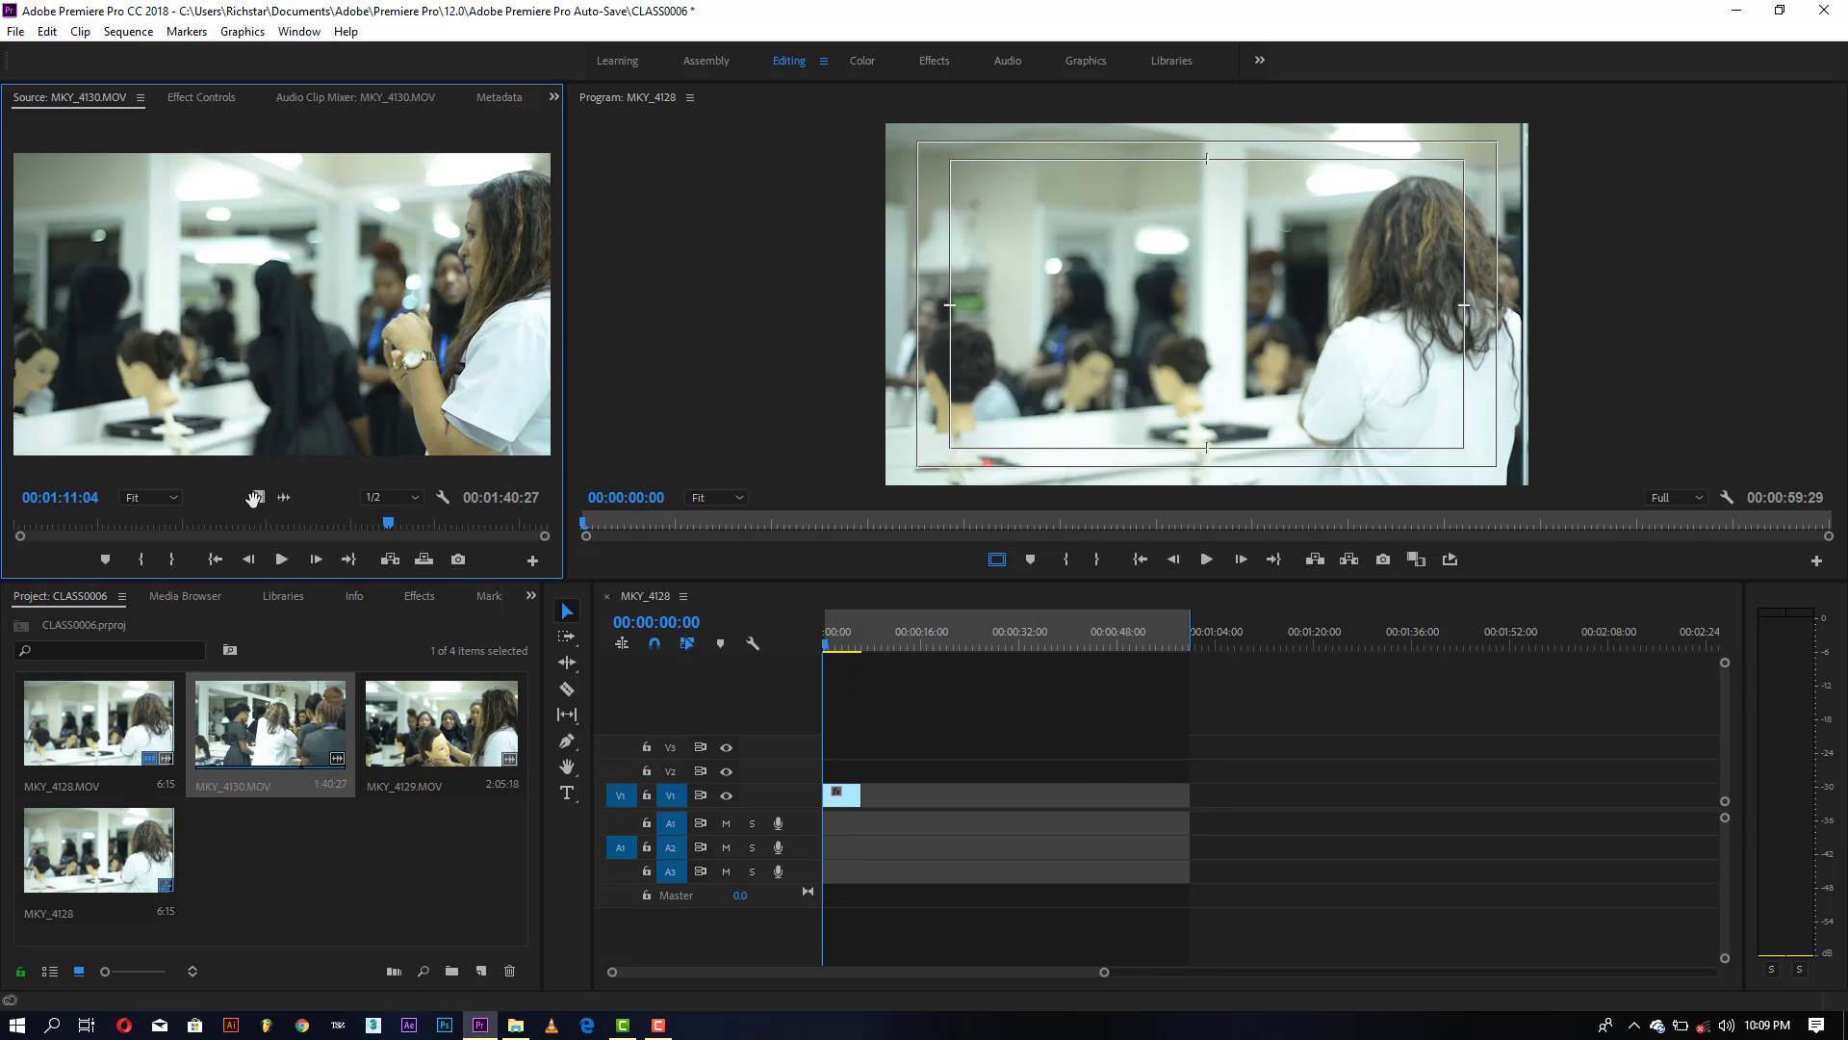
{"action": "left_click_drag", "start_coordinate": [115, 530], "coordinate": [154, 535]}
{"action": "left_click", "coordinate": [141, 558]}
{"action": "left_click", "coordinate": [187, 558]}
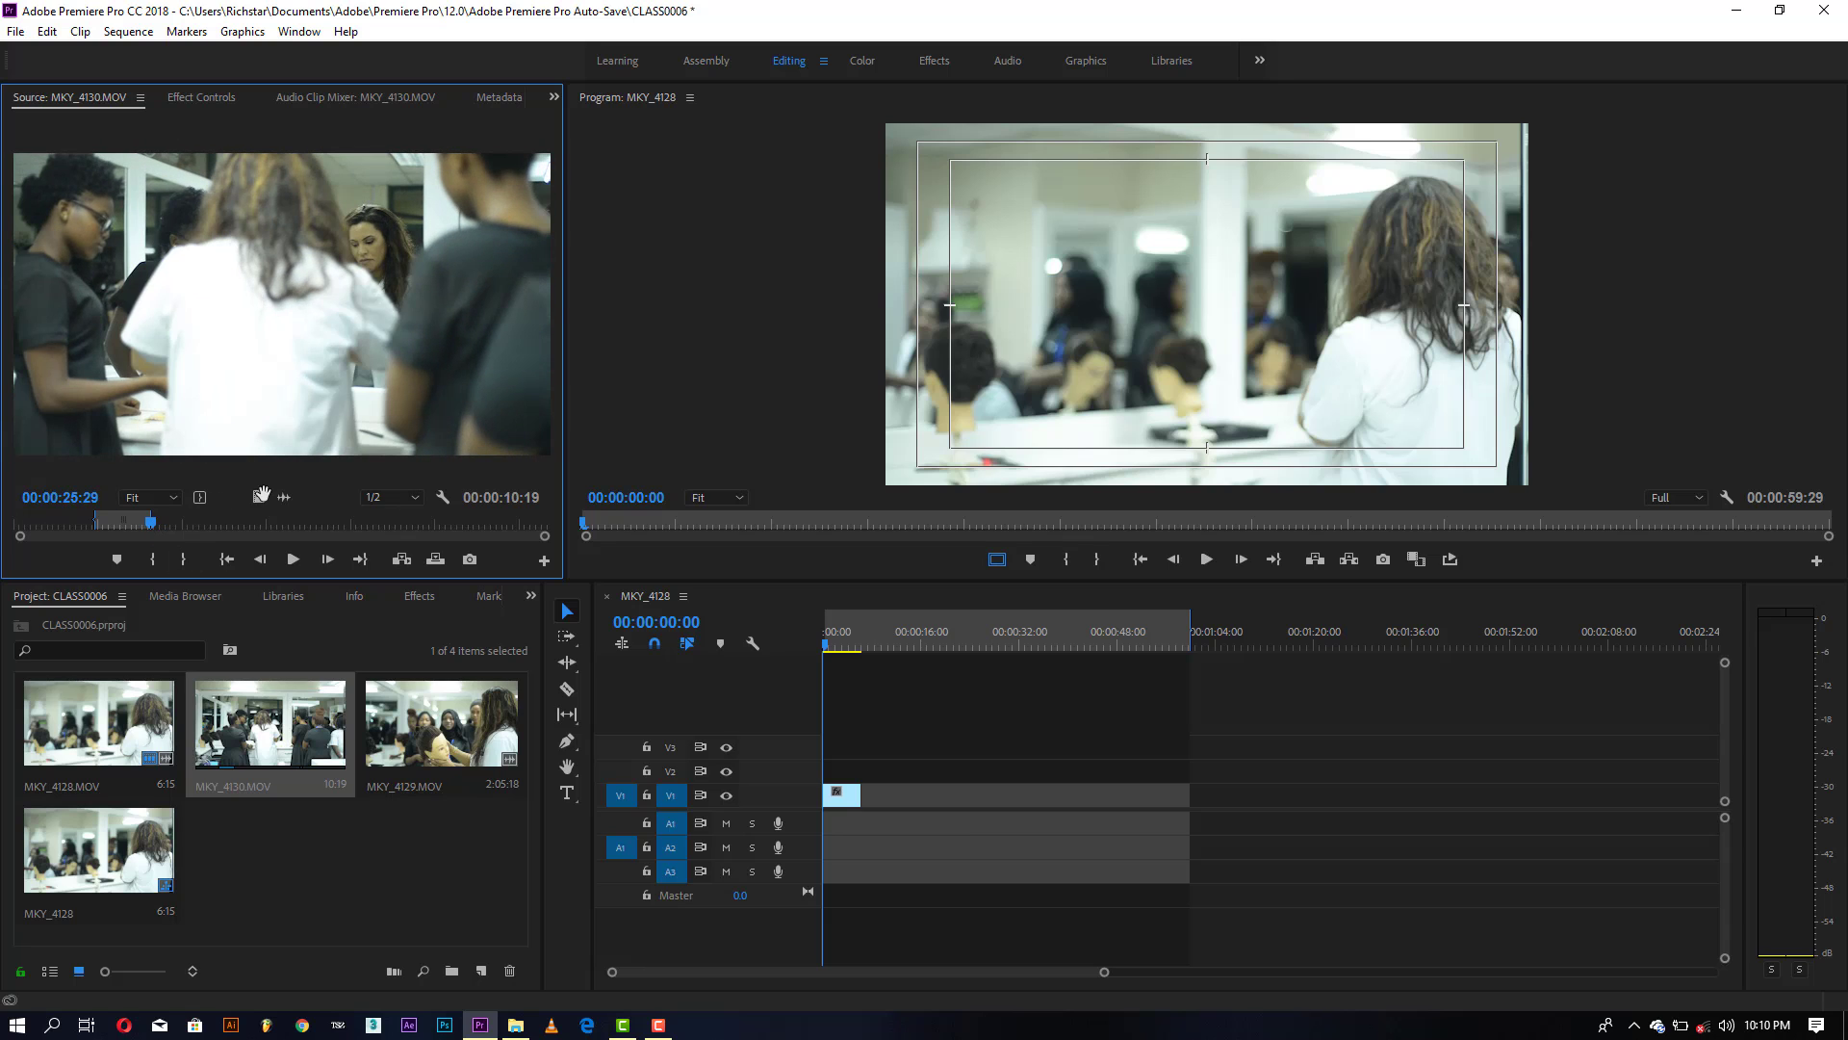
{"action": "left_click_drag", "start_coordinate": [259, 496], "coordinate": [881, 797]}
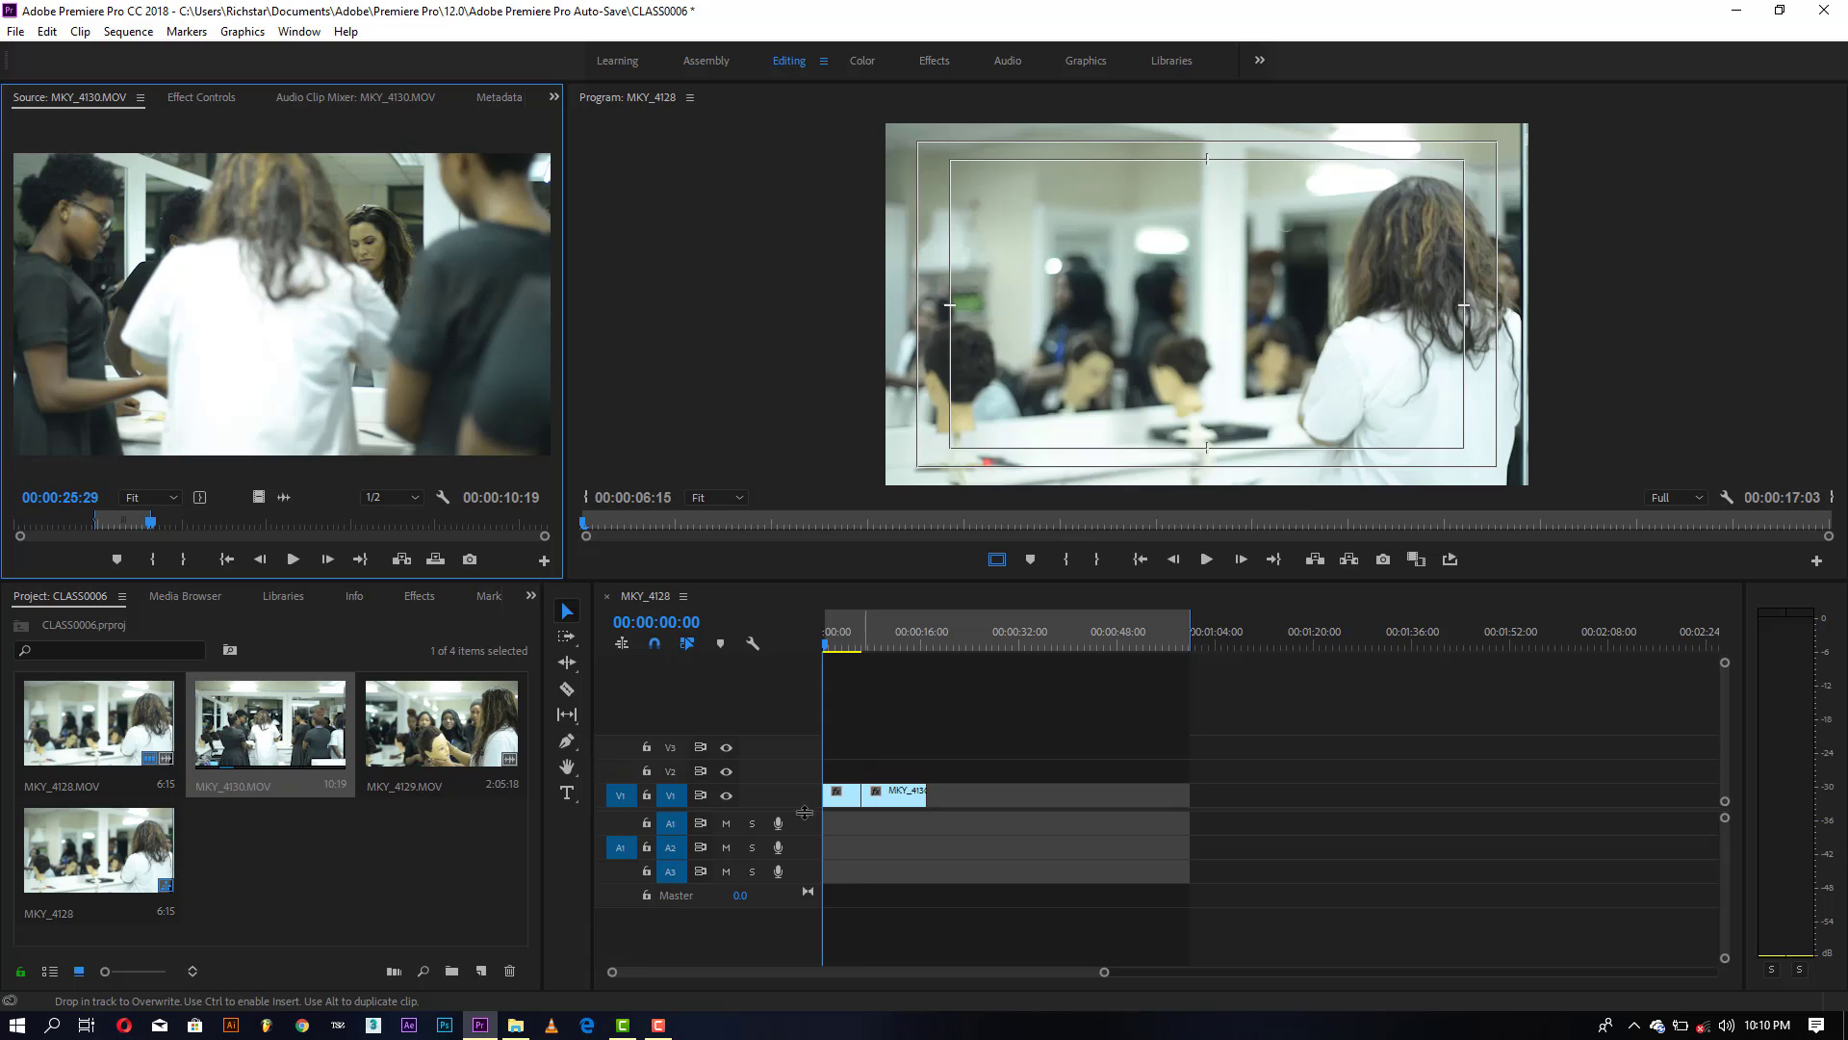
Step: Append a 20:15 video-only section of MKY_4129 to V1 and reopen the Import dialog
{"action": "double_click", "coordinate": [431, 739]}
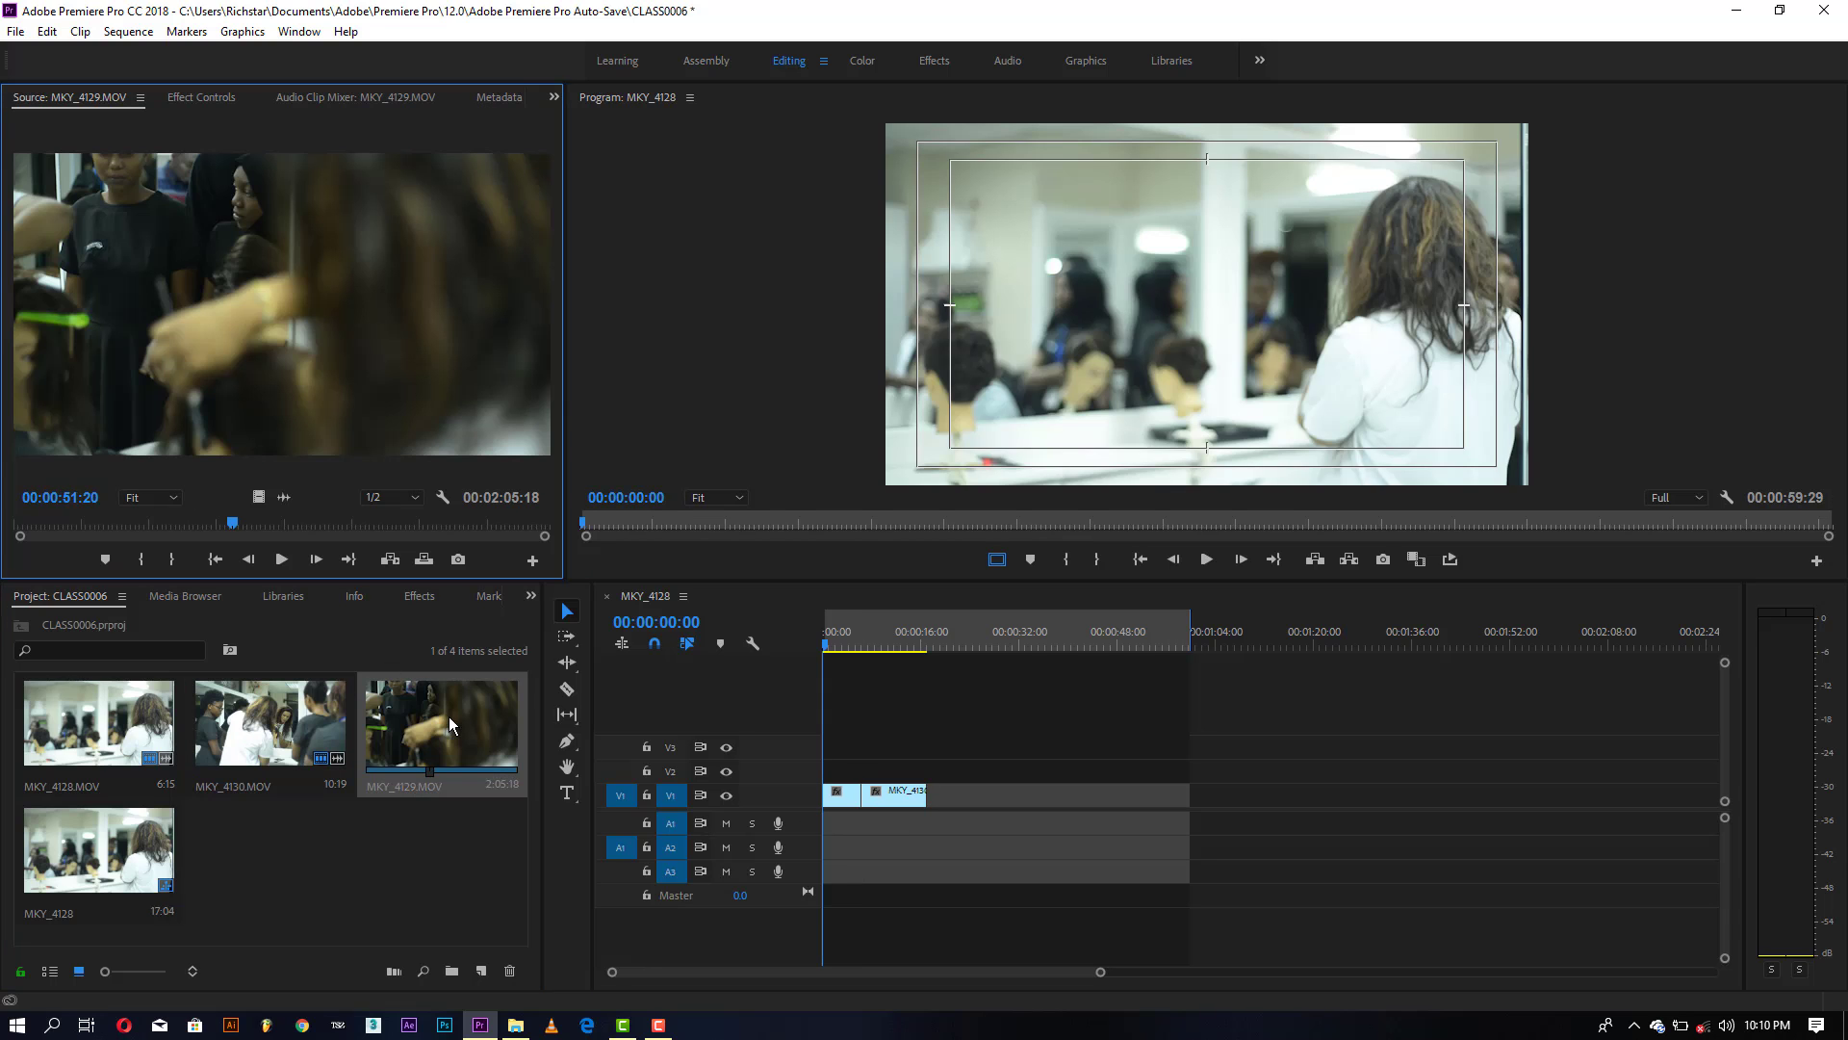
{"action": "left_click_drag", "start_coordinate": [235, 529], "coordinate": [413, 528]}
{"action": "left_click", "coordinate": [150, 569]}
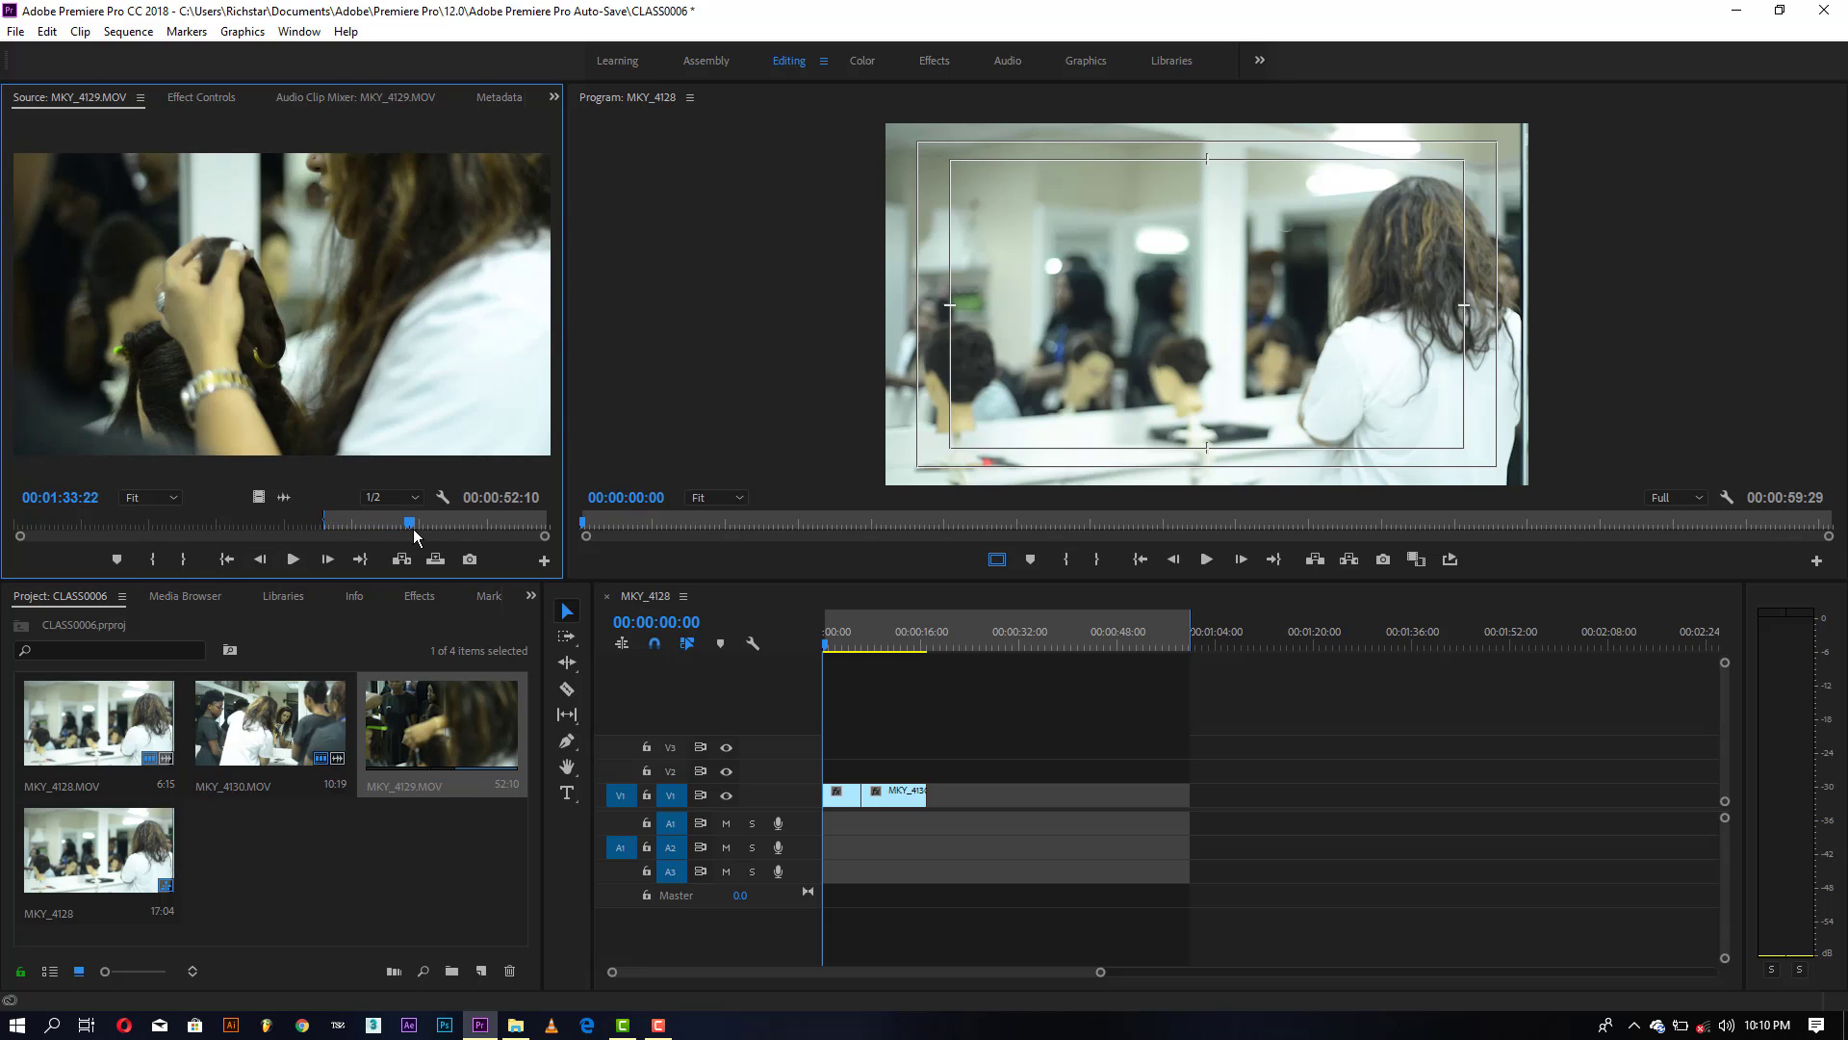
{"action": "left_click", "coordinate": [184, 561]}
{"action": "left_click_drag", "start_coordinate": [293, 525], "coordinate": [933, 804]}
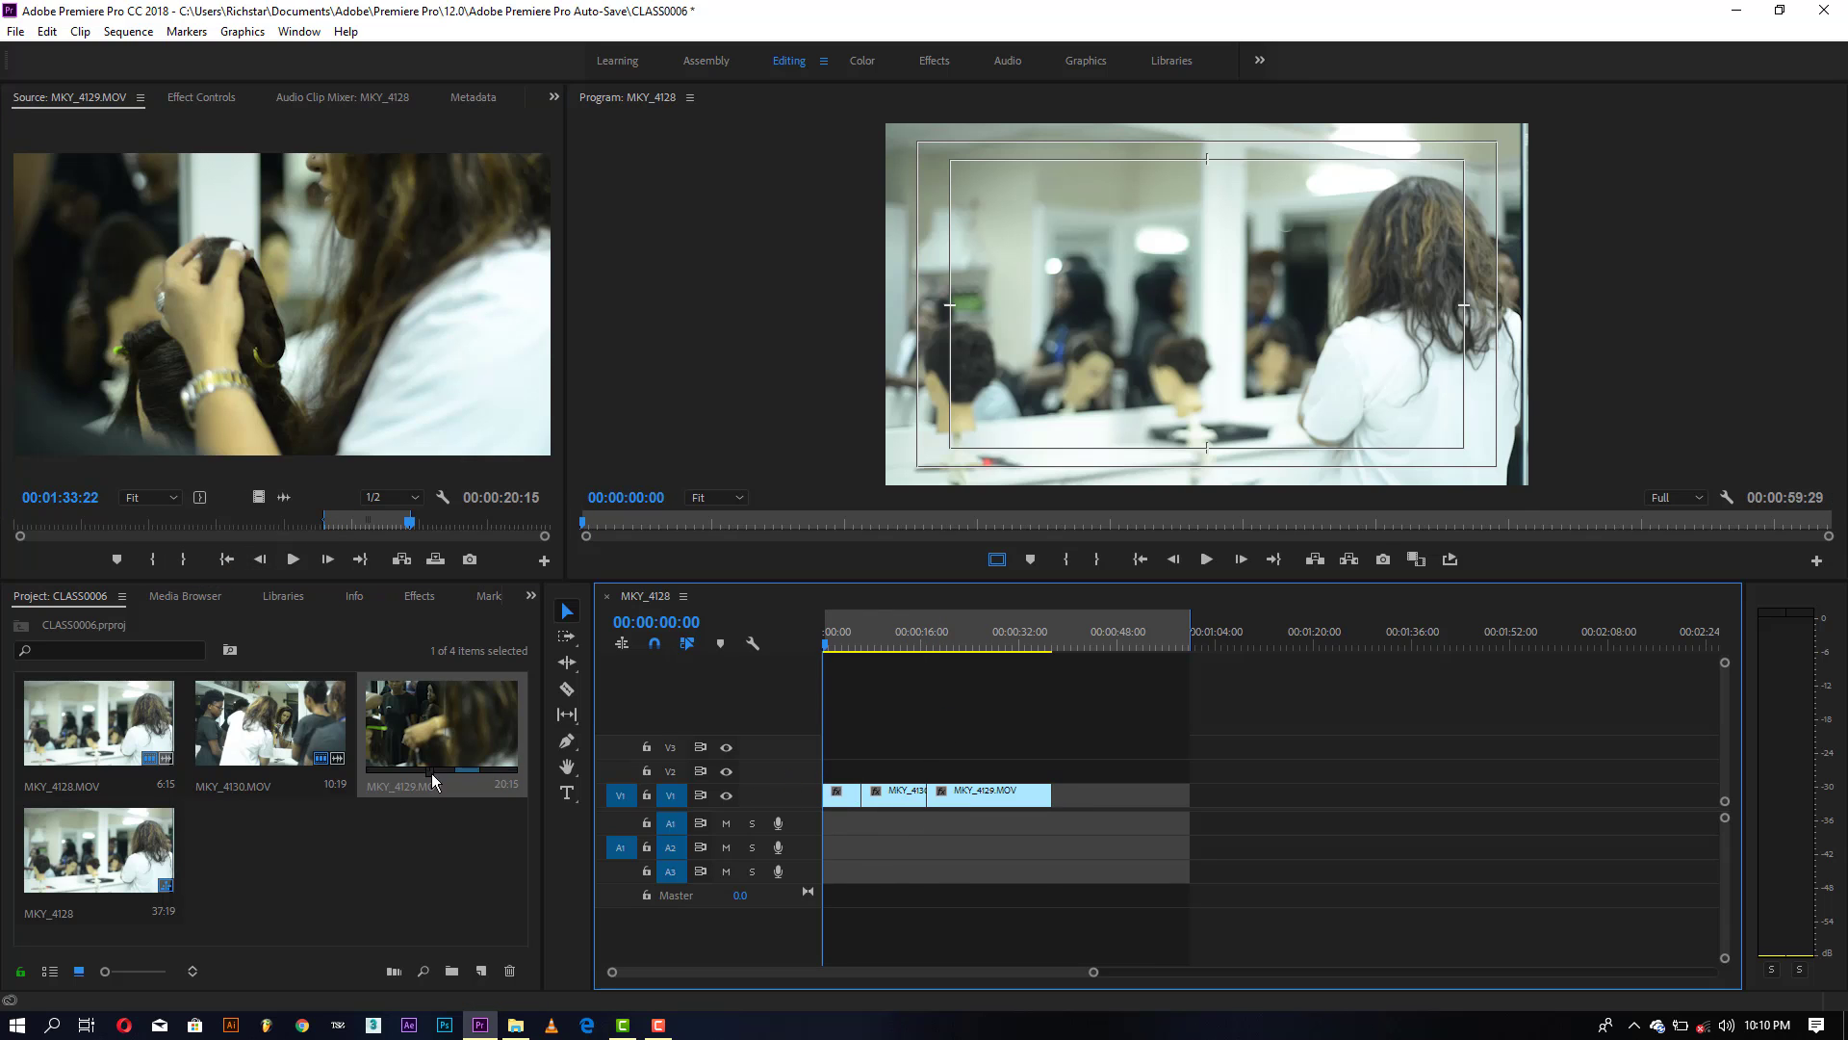
{"action": "double_click", "coordinate": [371, 889]}
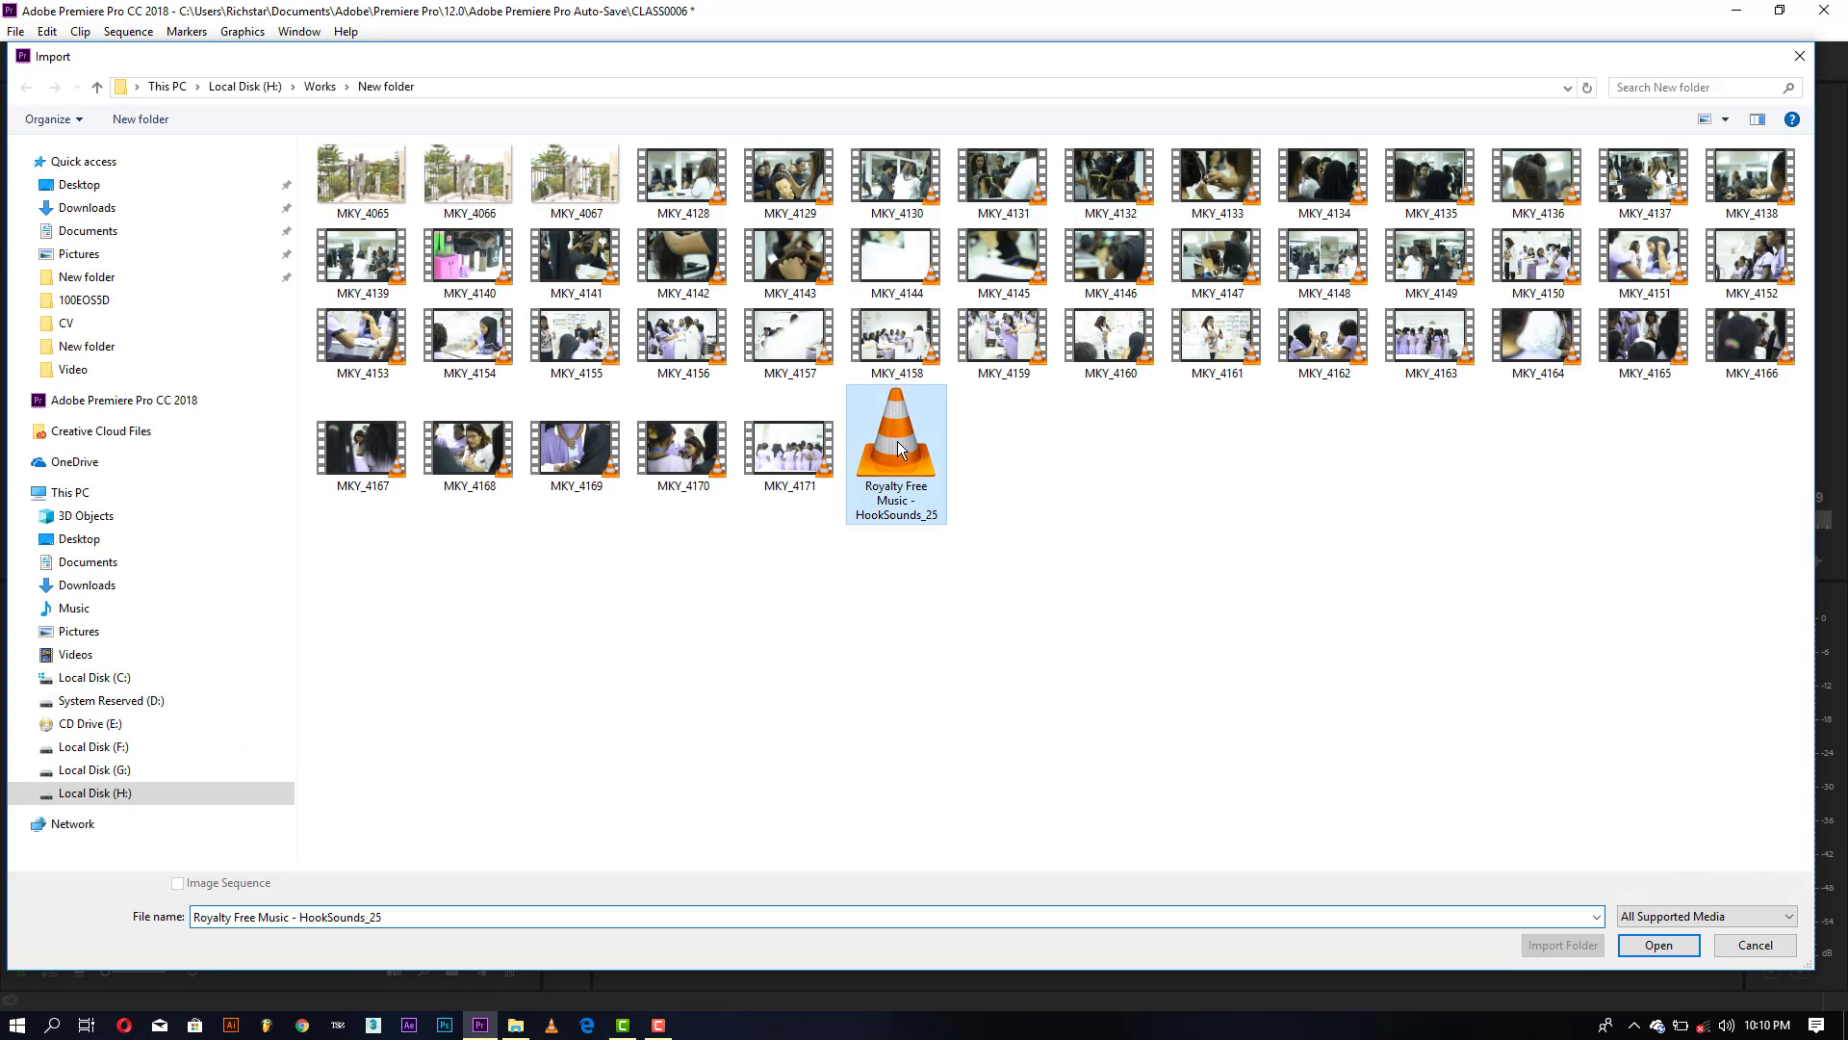
Step: Import the Royalty Free Music file, lay it on audio track A2, and preview the sequence
{"action": "double_click", "coordinate": [897, 441]}
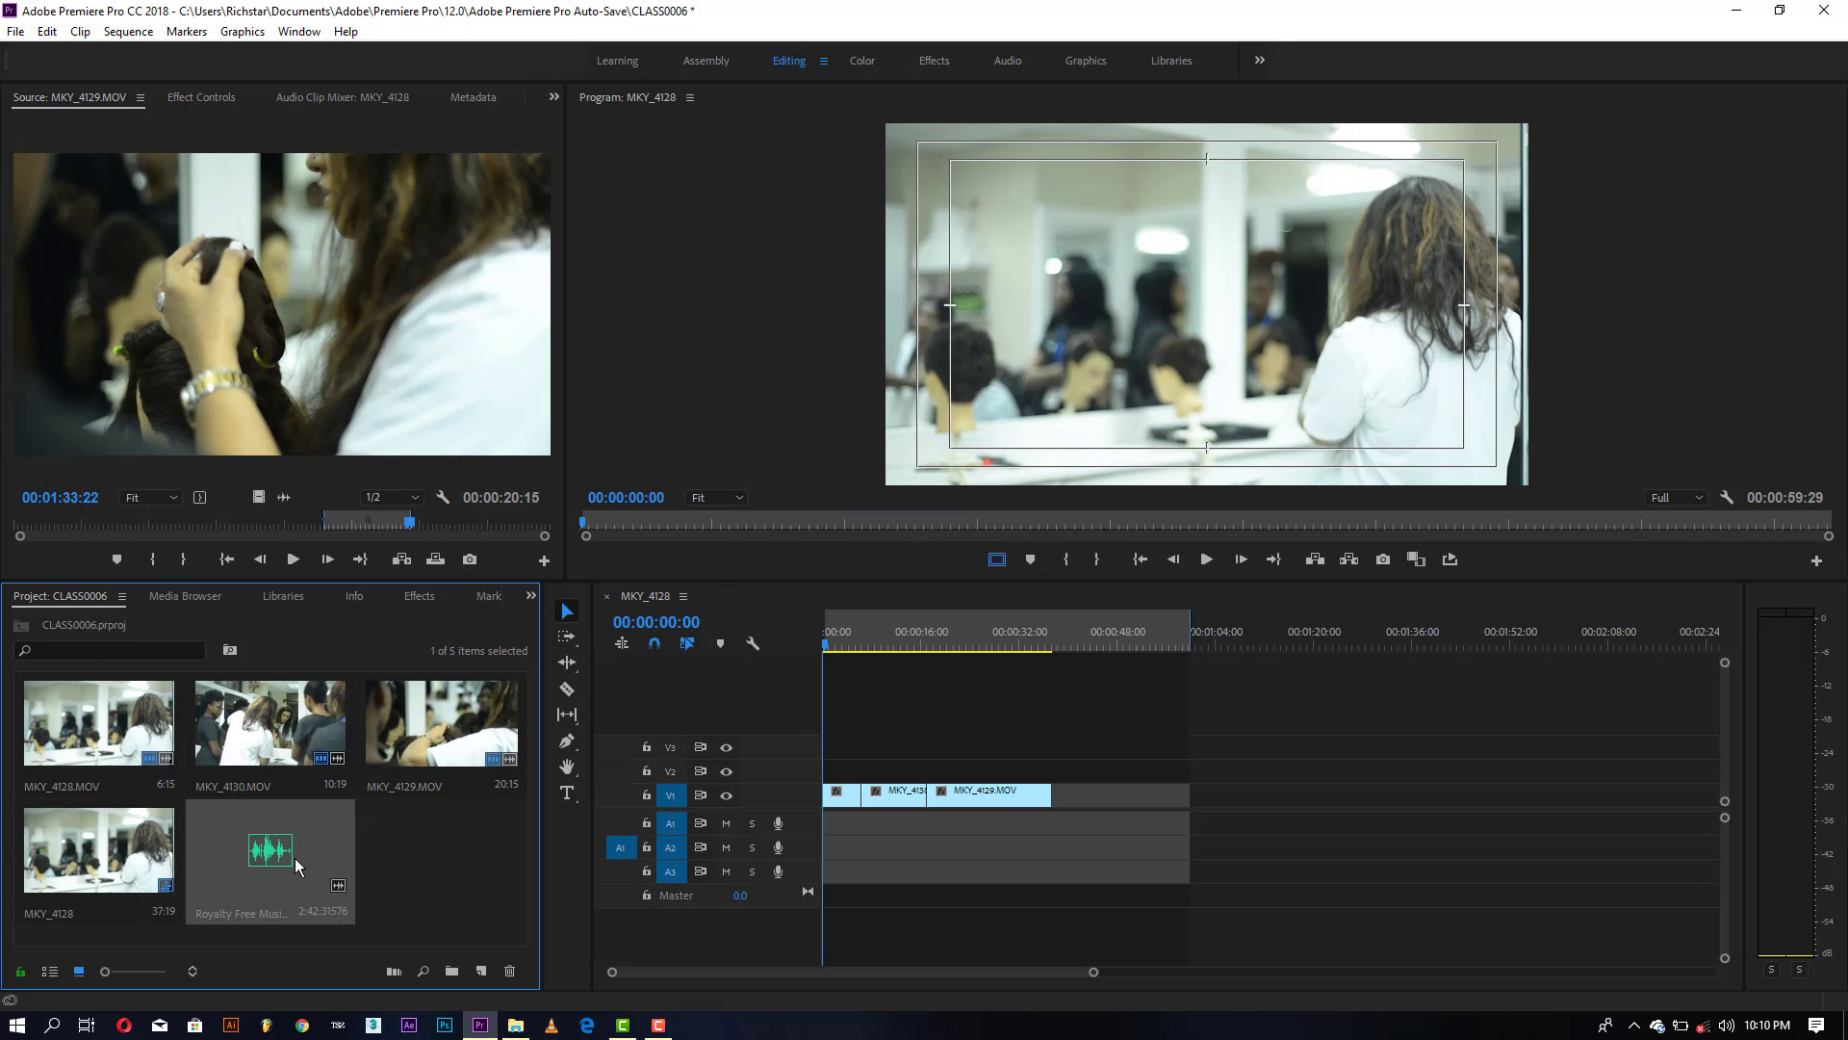
{"action": "left_click_drag", "start_coordinate": [295, 857], "coordinate": [828, 847]}
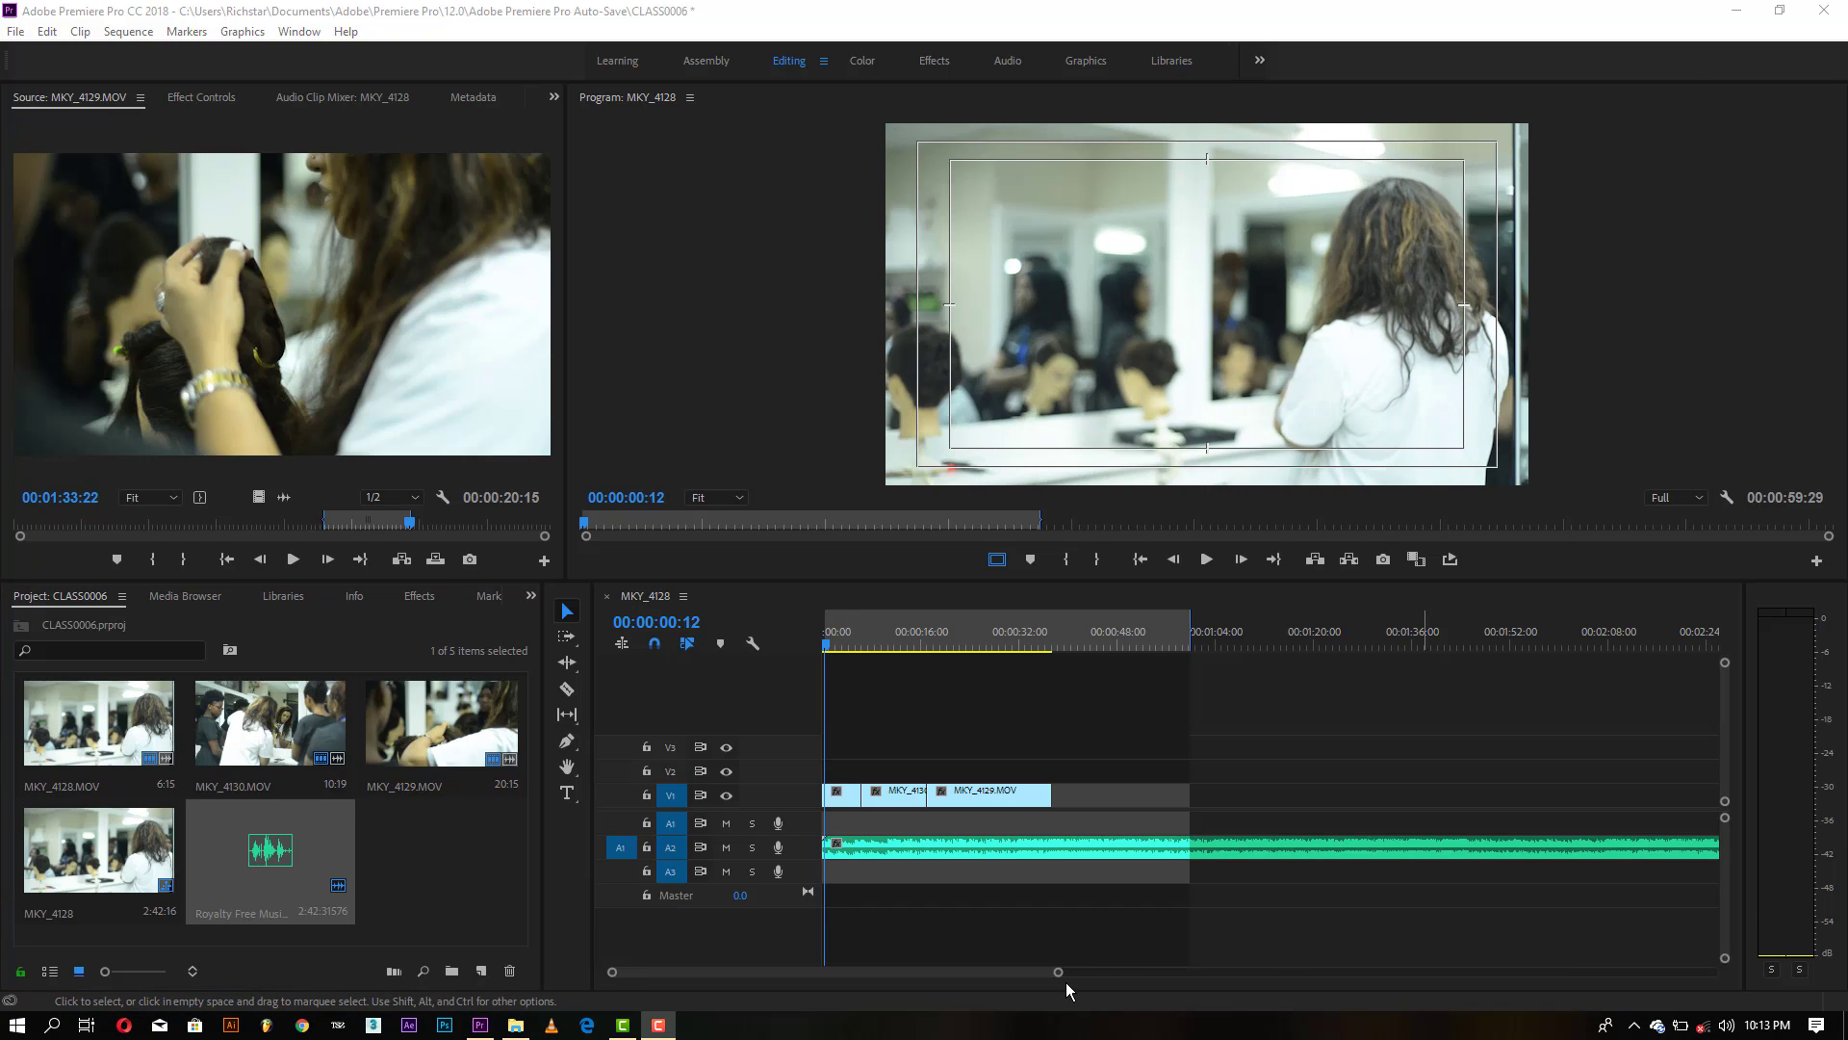
{"action": "left_click_drag", "start_coordinate": [1059, 772], "coordinate": [958, 804]}
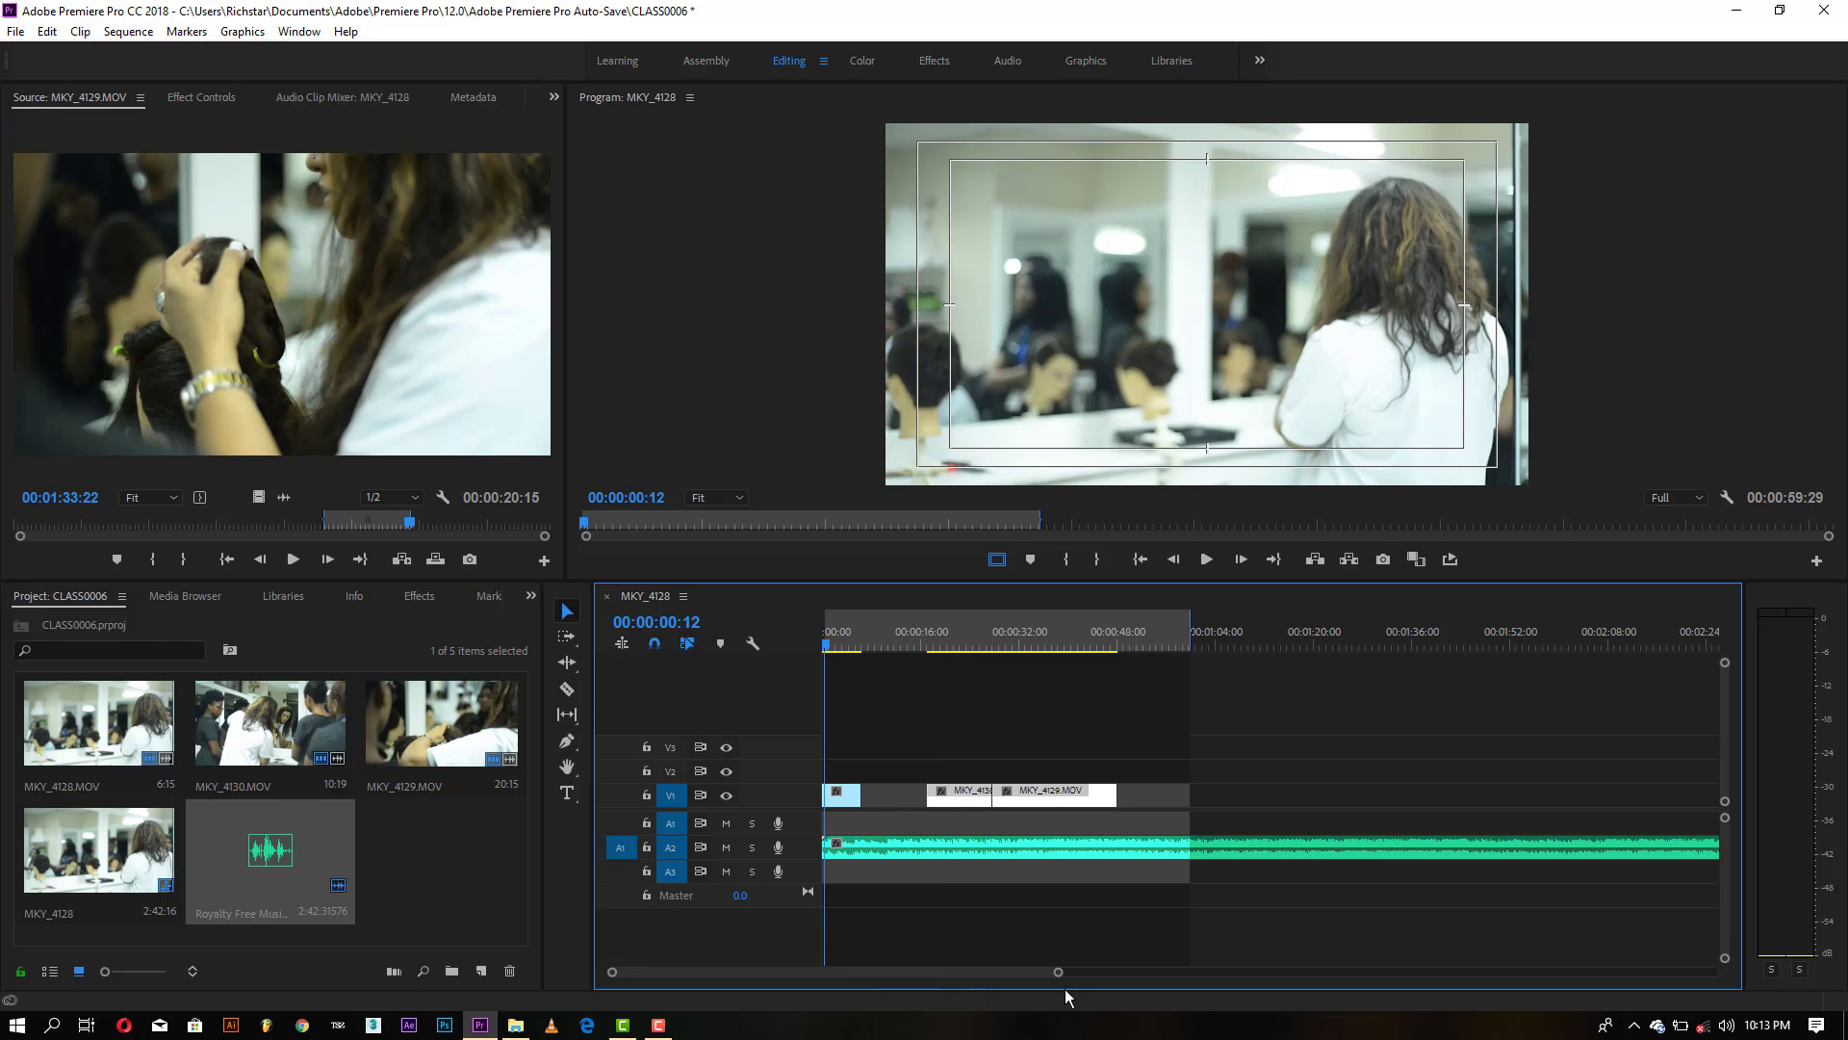
{"action": "left_click_drag", "start_coordinate": [1059, 975], "coordinate": [1023, 971]}
{"action": "key", "text": "space"}
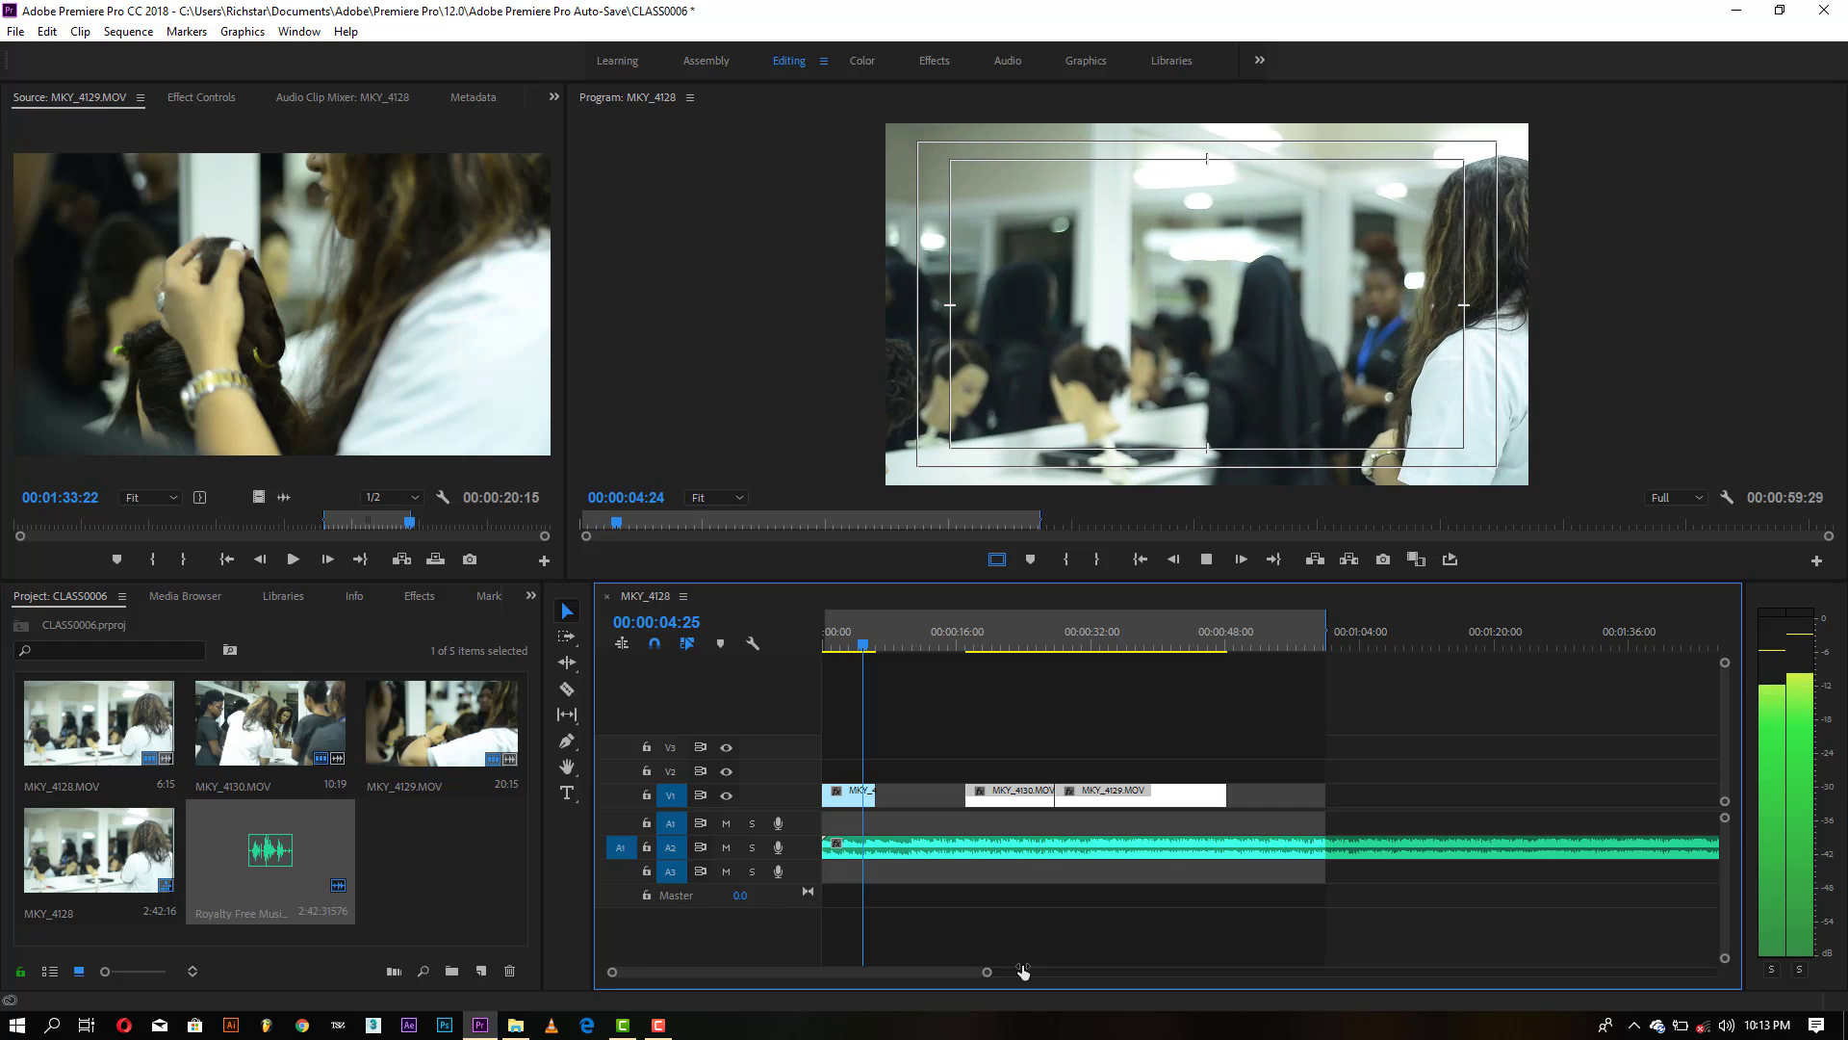
{"action": "key", "text": "space"}
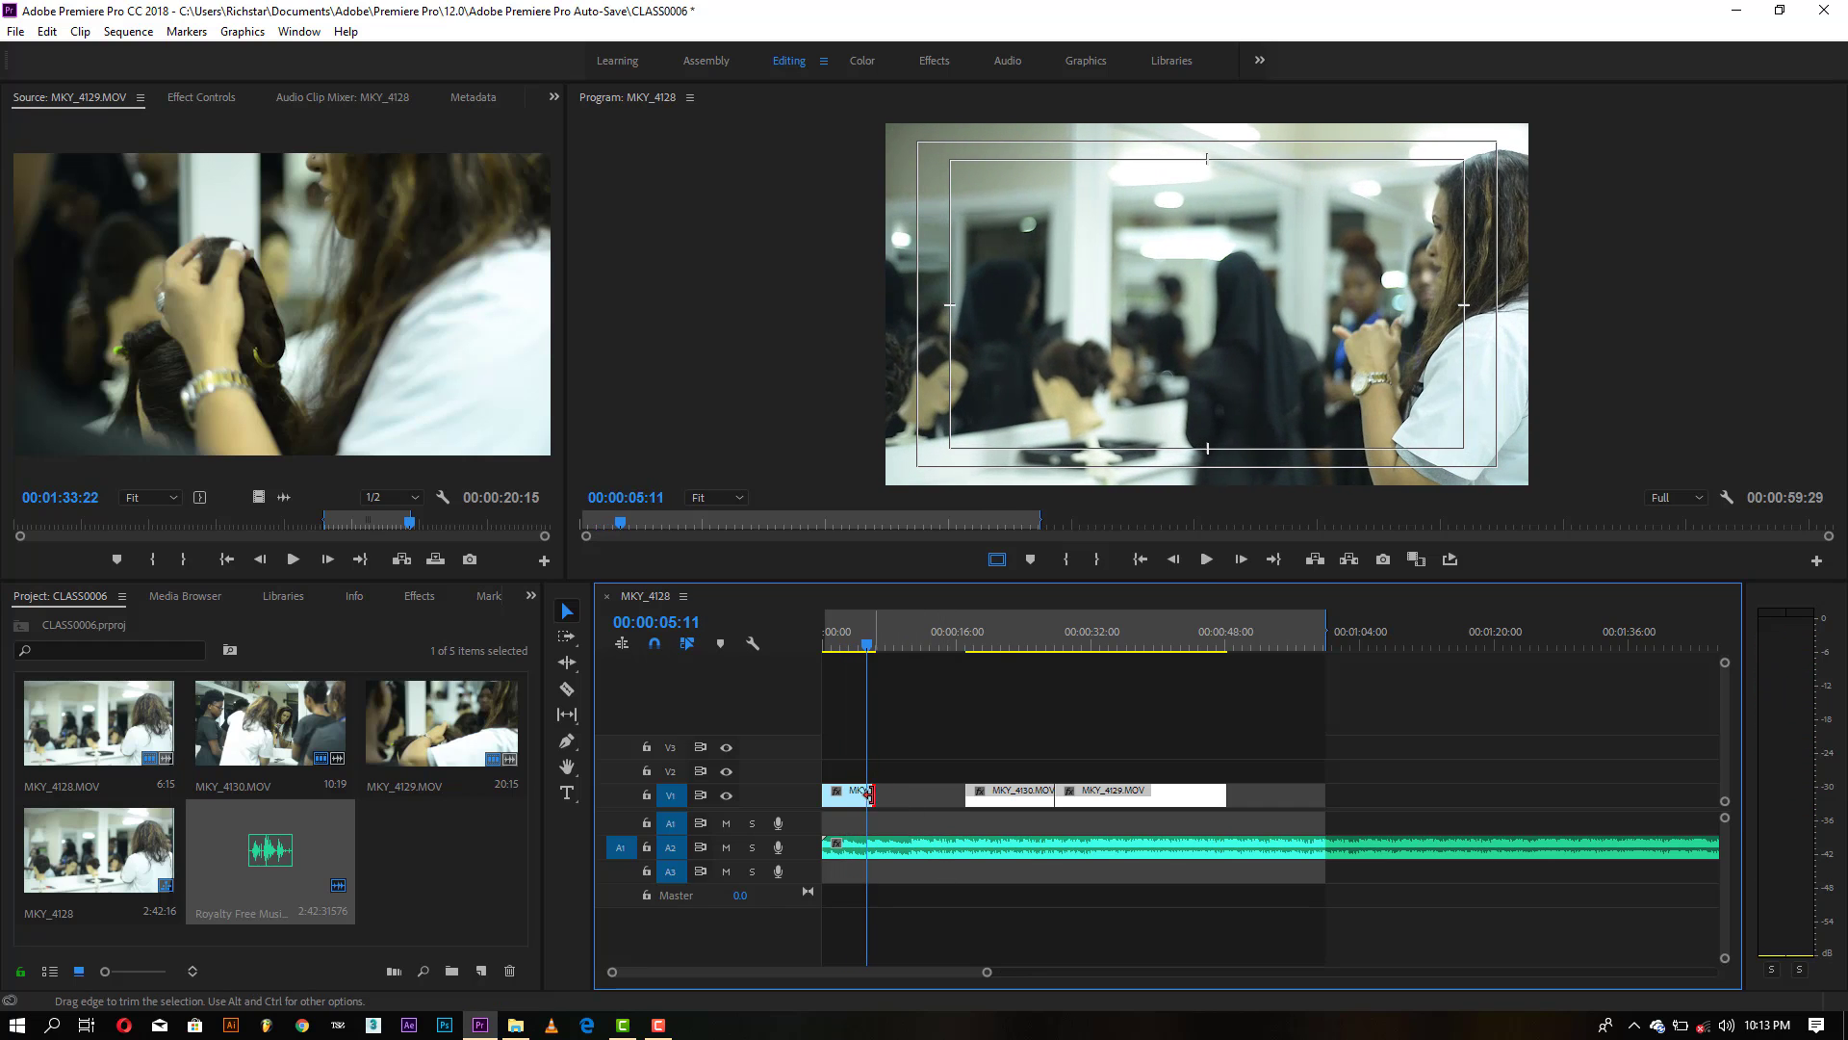
Step: Trim the first clip and MKY_4130, closing gaps so MKY_4129 follows directly
{"action": "left_click_drag", "start_coordinate": [869, 794], "coordinate": [865, 794]}
{"action": "left_click_drag", "start_coordinate": [1025, 797], "coordinate": [1109, 805]}
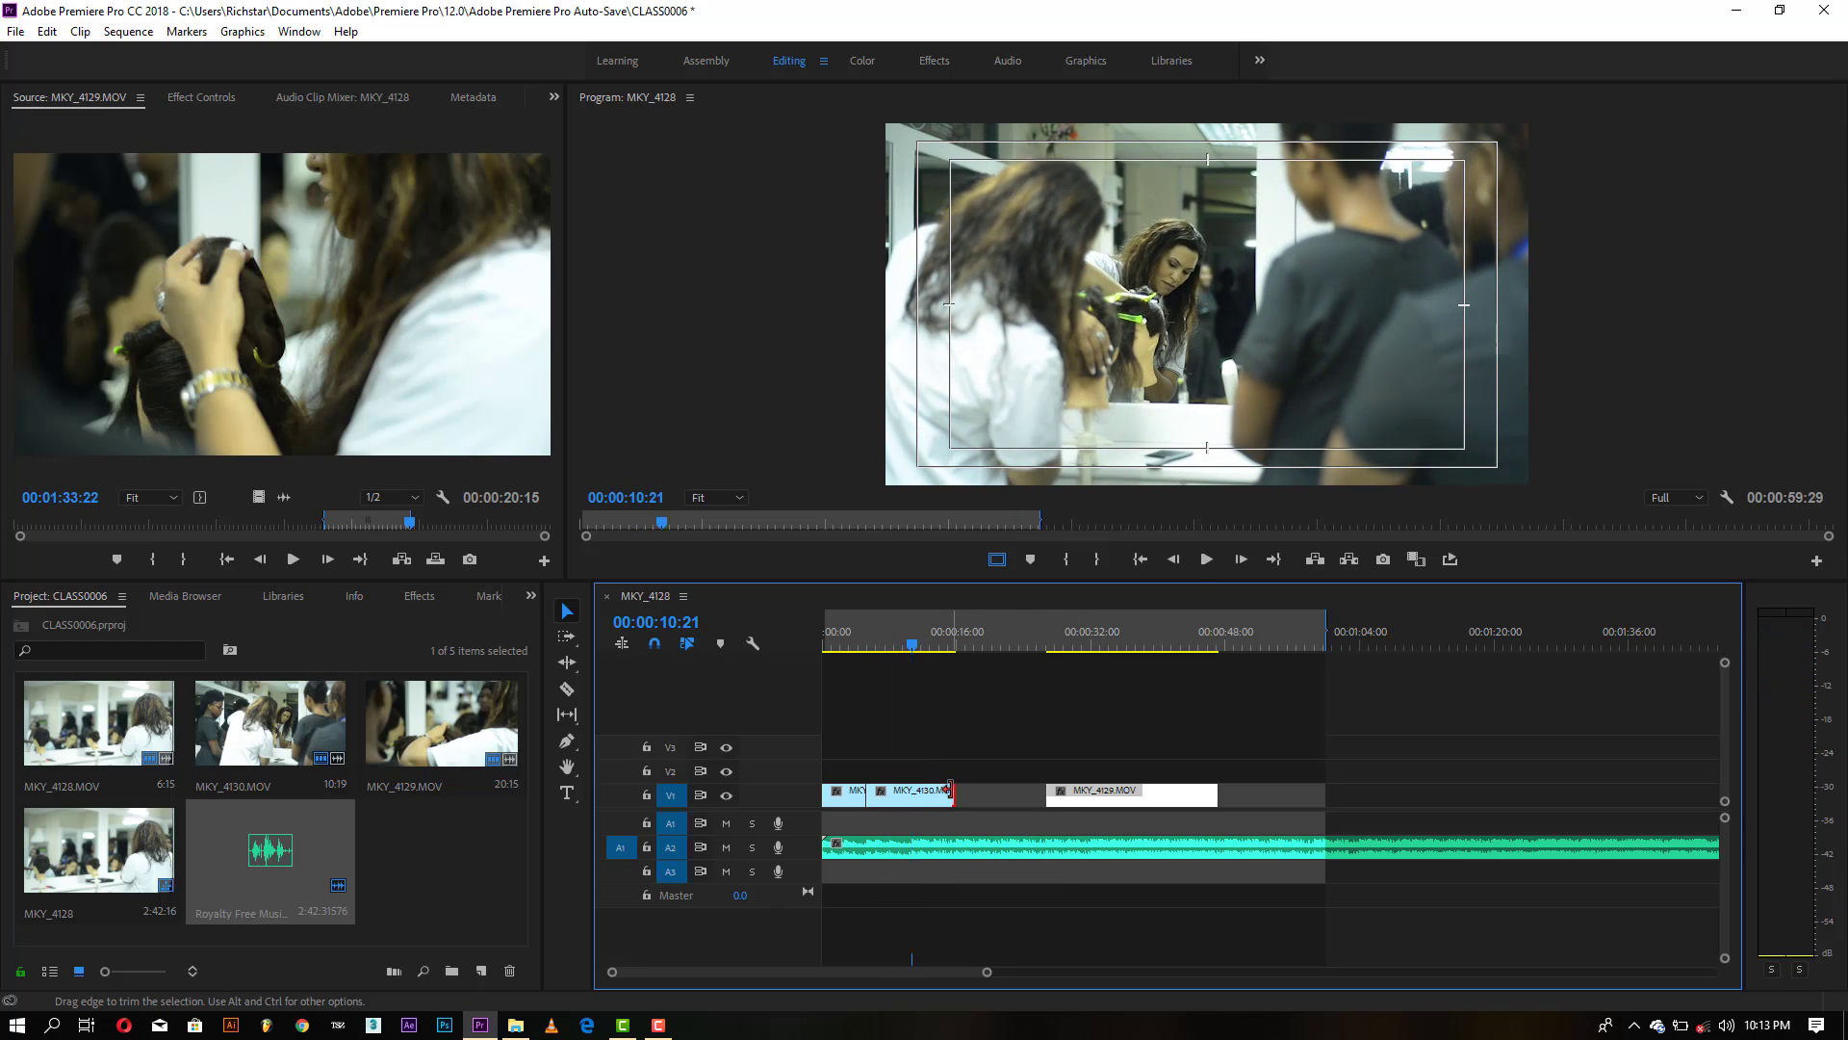
{"action": "left_click_drag", "start_coordinate": [948, 791], "coordinate": [911, 798]}
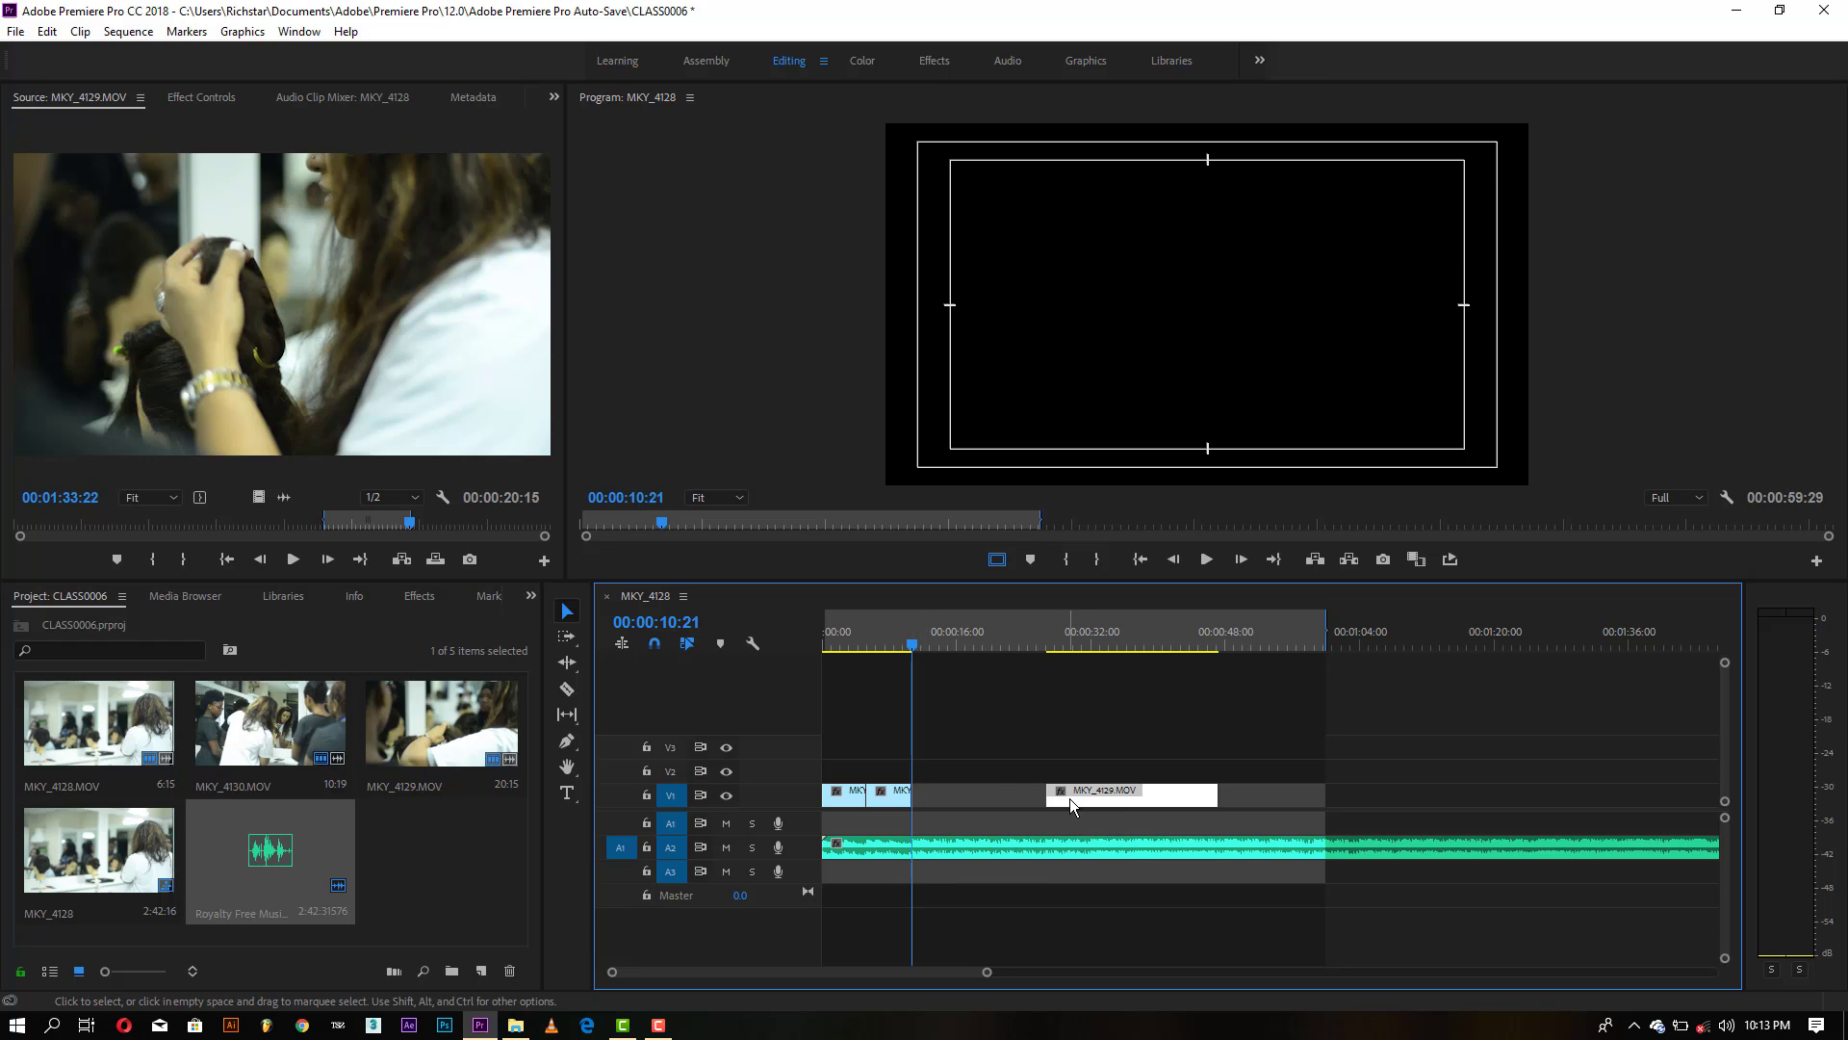
{"action": "left_click_drag", "start_coordinate": [1075, 794], "coordinate": [939, 794]}
Step: Trim MKY_4129 to end at 00:00:16:01 and reopen the Import dialog
{"action": "key", "text": "Home"}
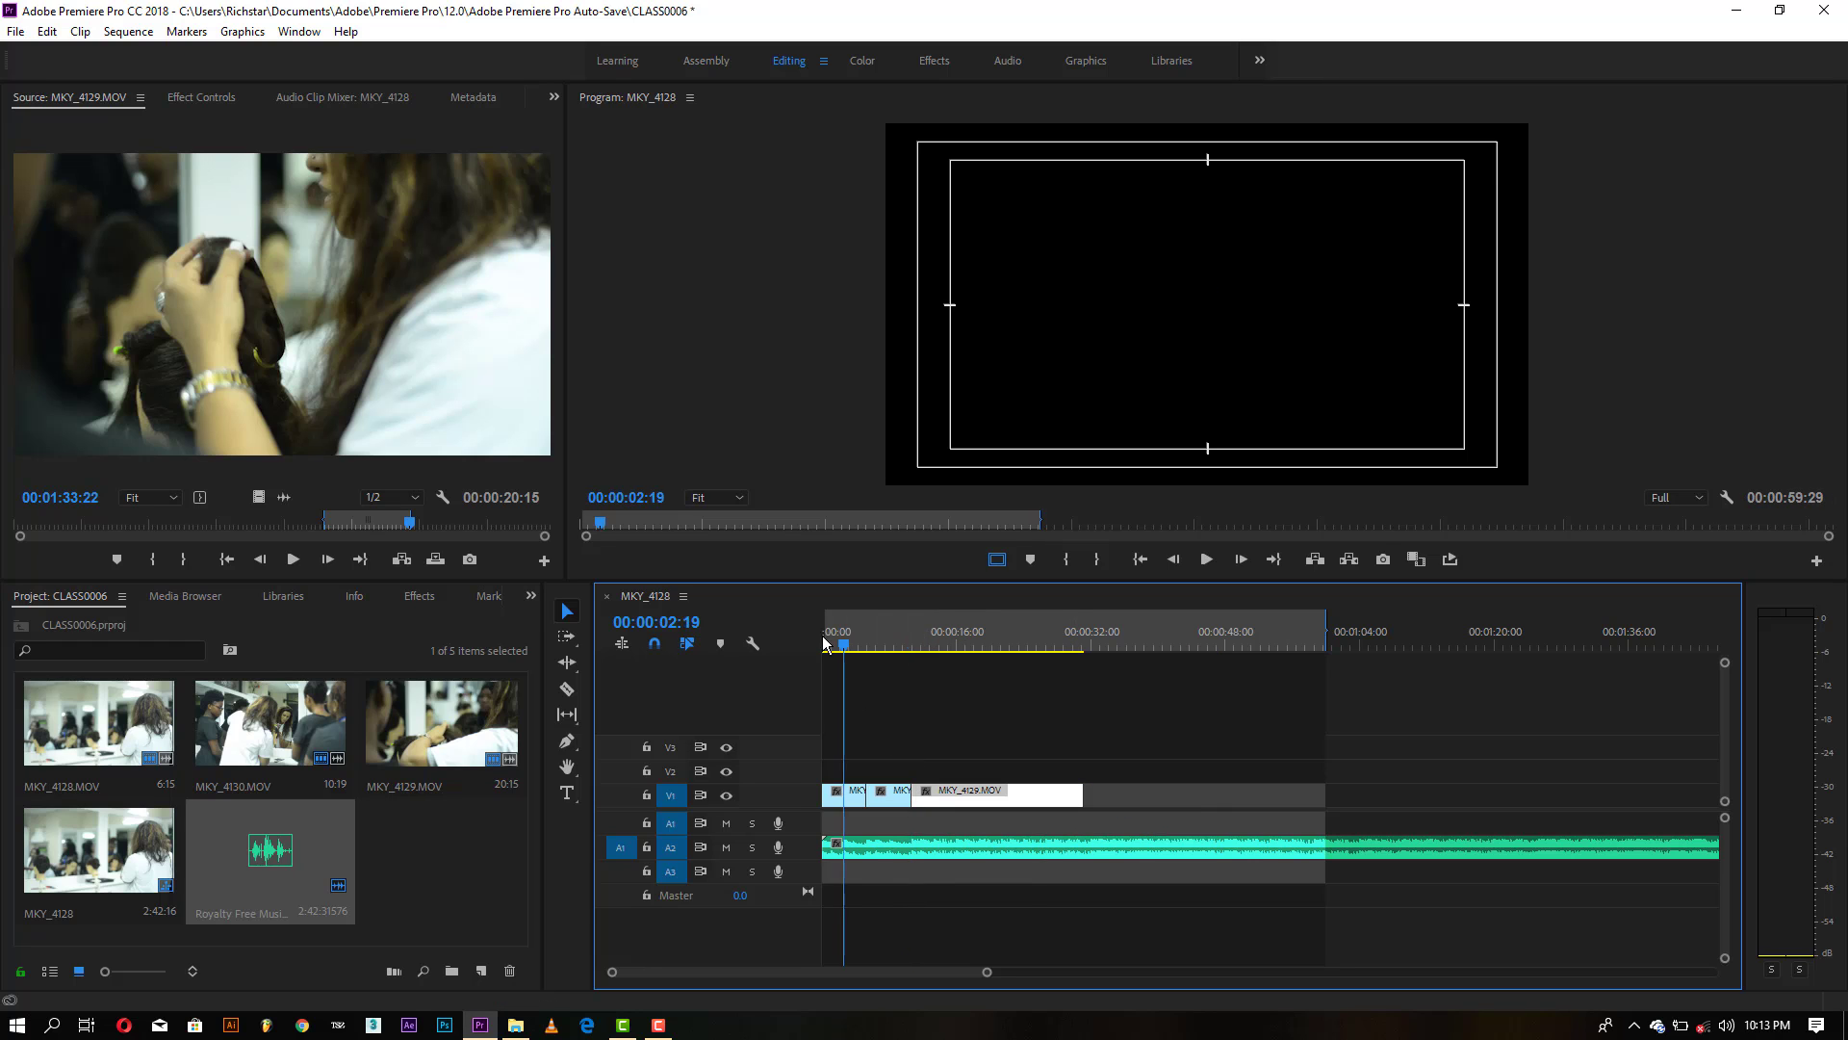
{"action": "key", "text": "space"}
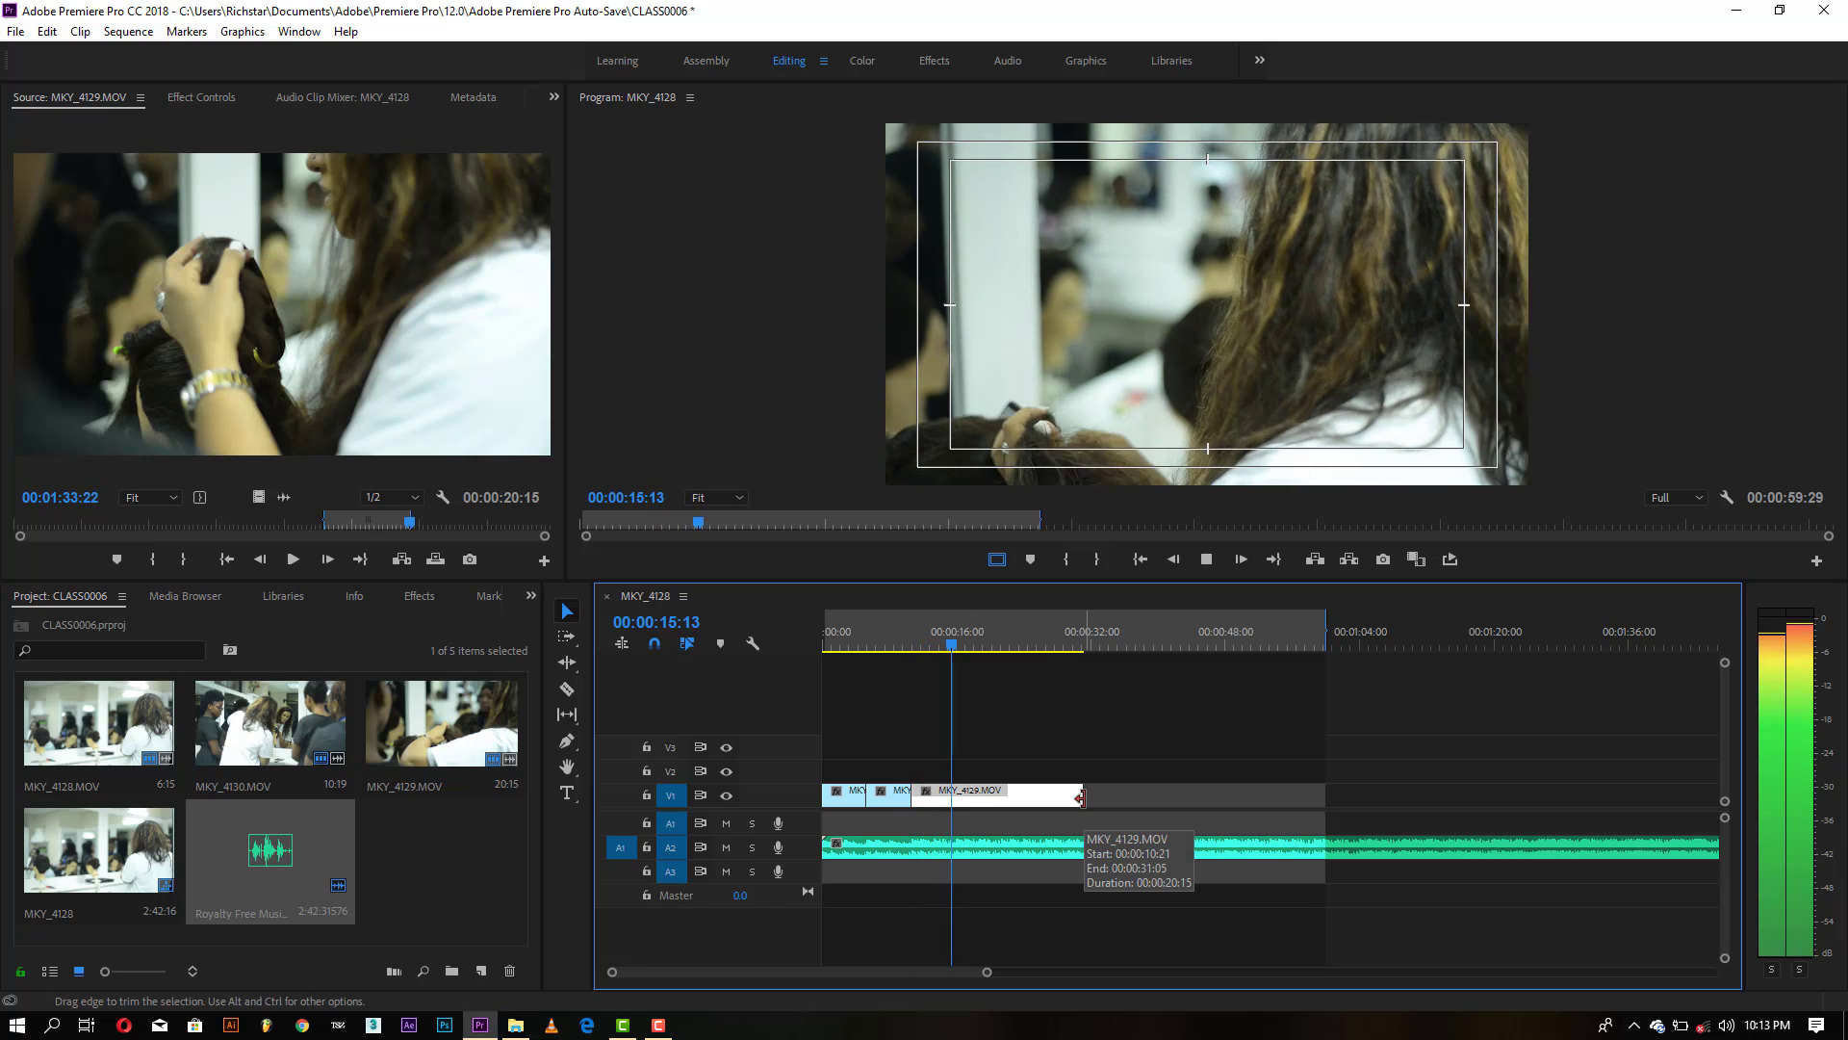
{"action": "left_click_drag", "start_coordinate": [1080, 797], "coordinate": [956, 808]}
{"action": "left_click", "coordinate": [492, 846]}
{"action": "double_click", "coordinate": [493, 846]}
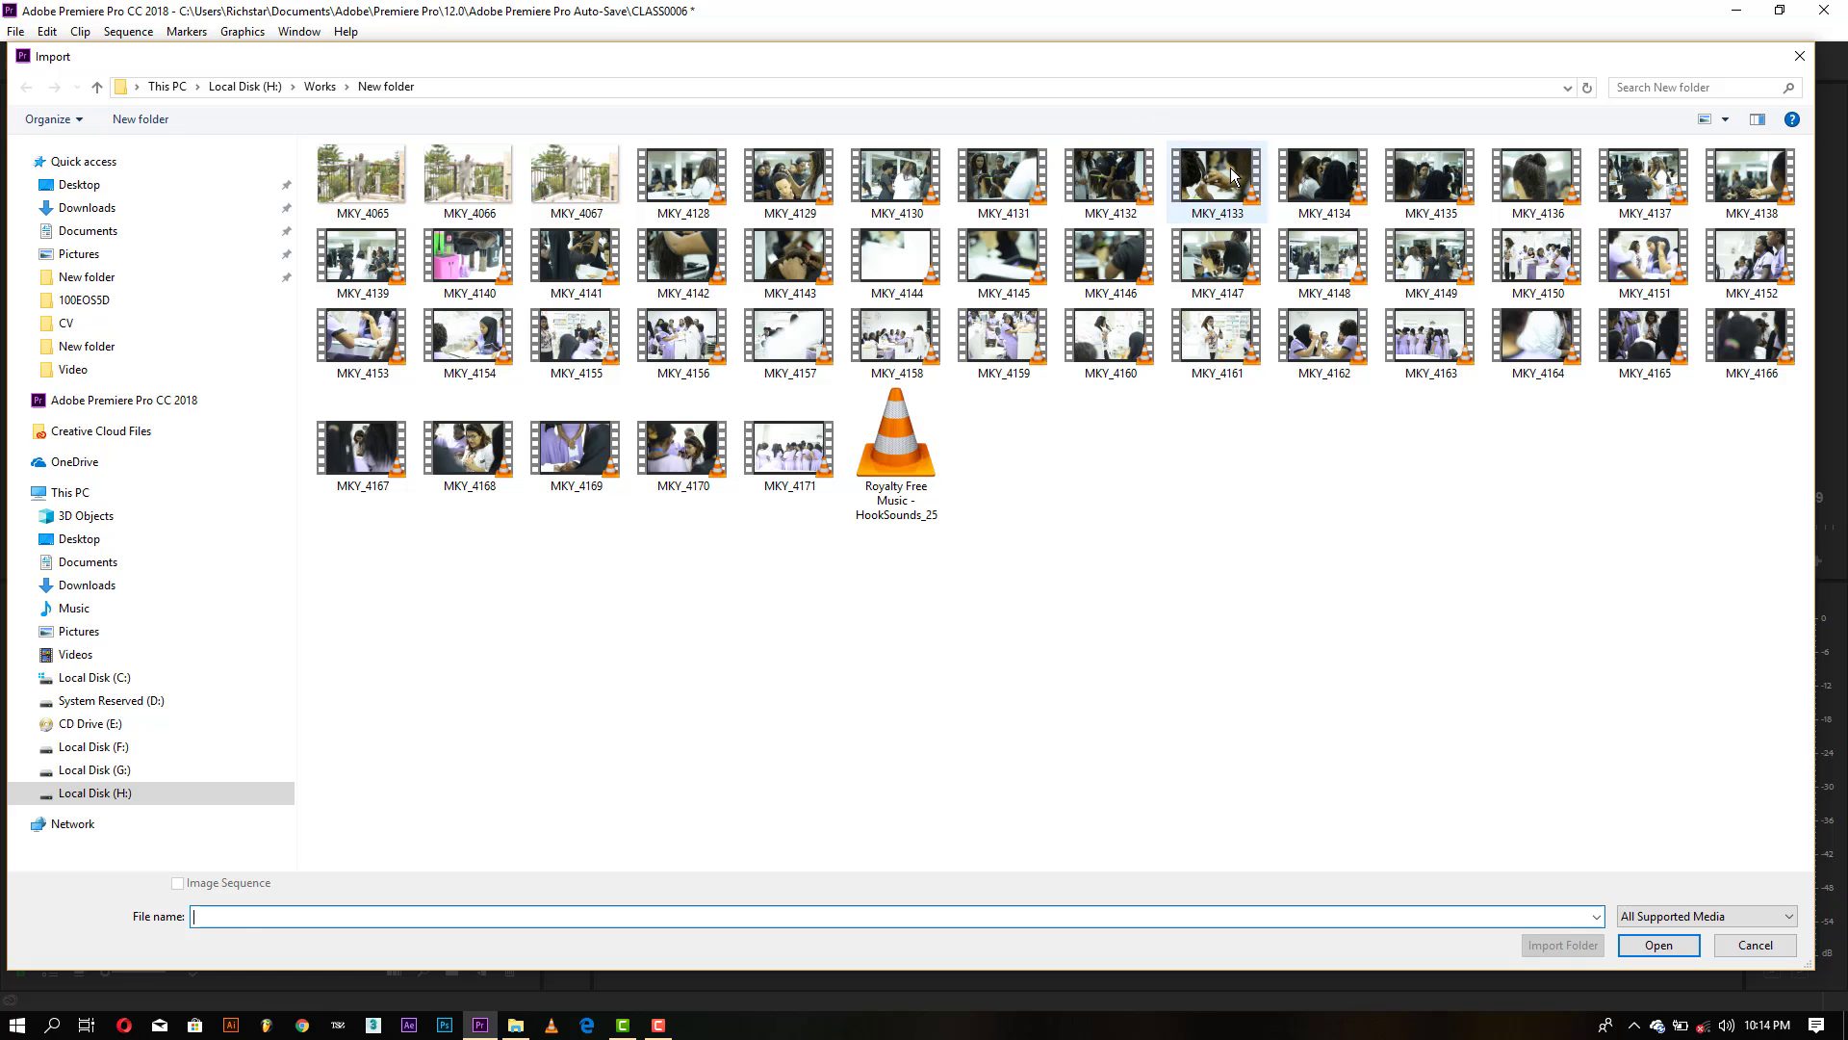
Step: Import MKY_4133, add its 10:16–13:10 section to V1, and trim it at the playhead
{"action": "double_click", "coordinate": [362, 447]}
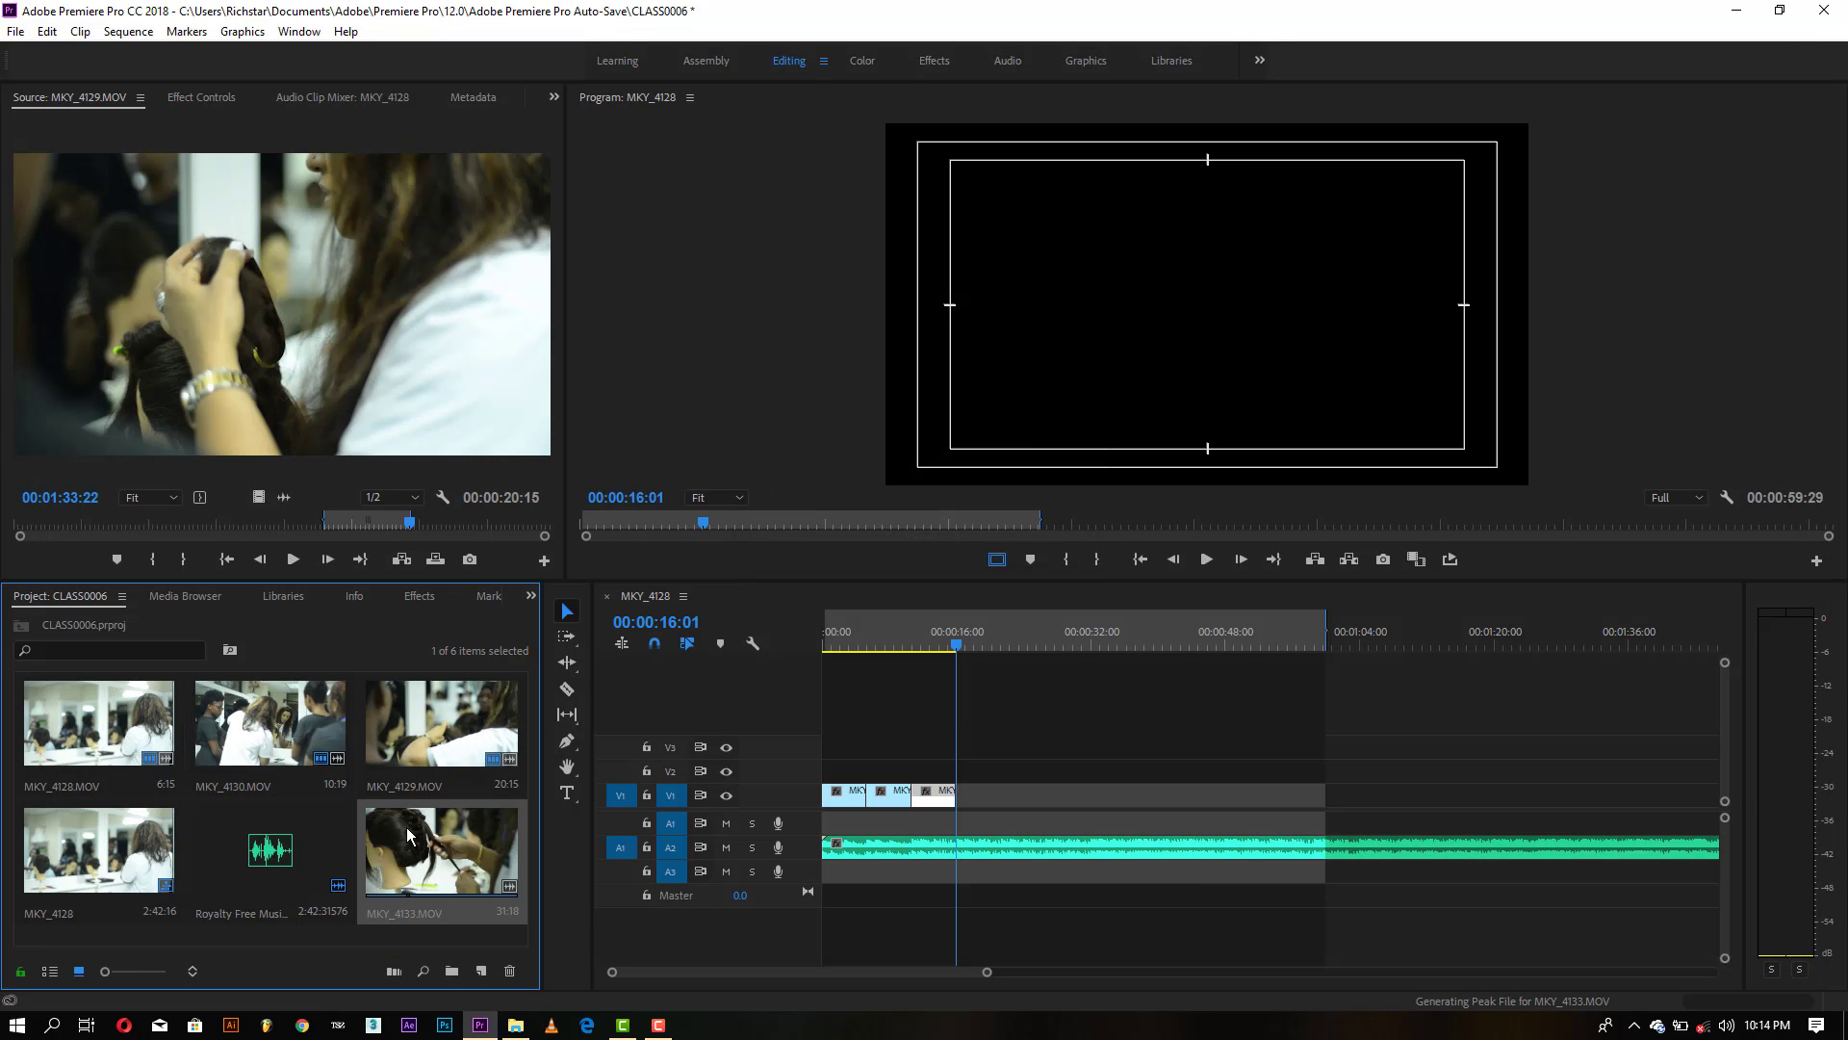
{"action": "left_click_drag", "start_coordinate": [191, 523], "coordinate": [960, 768]}
{"action": "left_click", "coordinate": [160, 555]}
{"action": "key", "text": "o"}
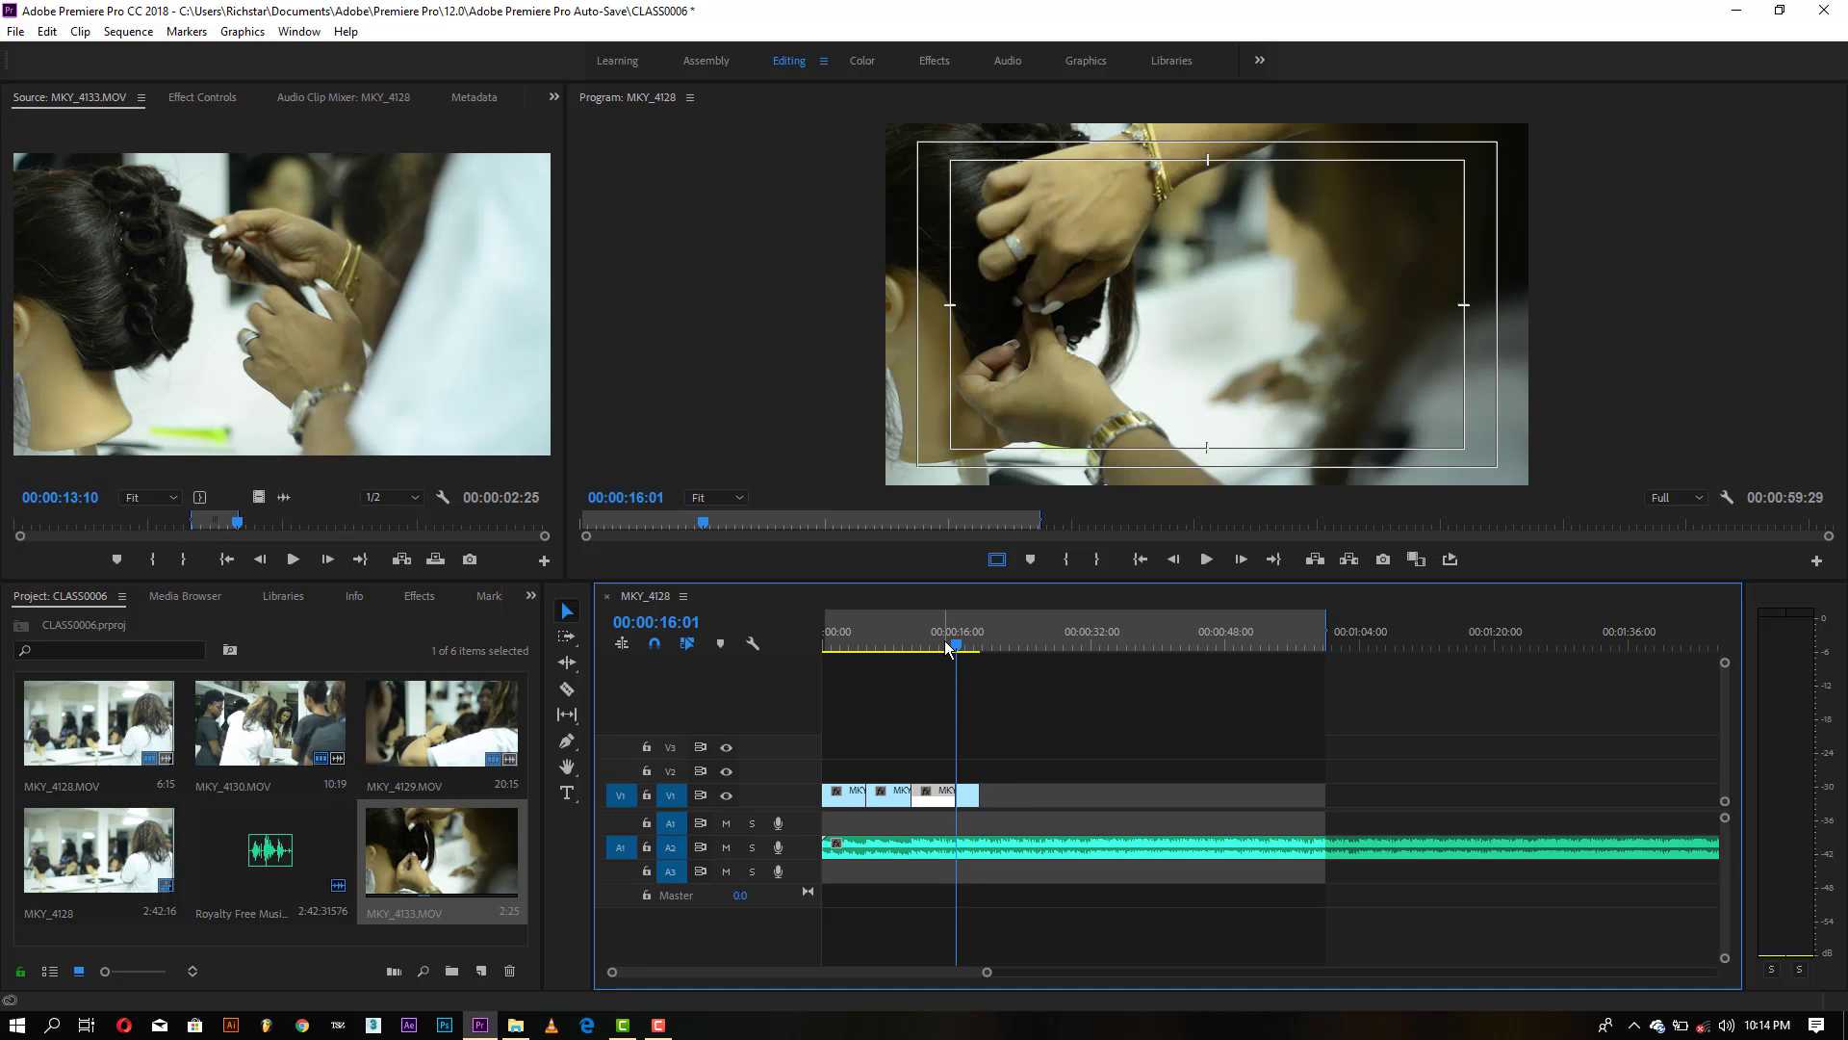
{"action": "key", "text": "space"}
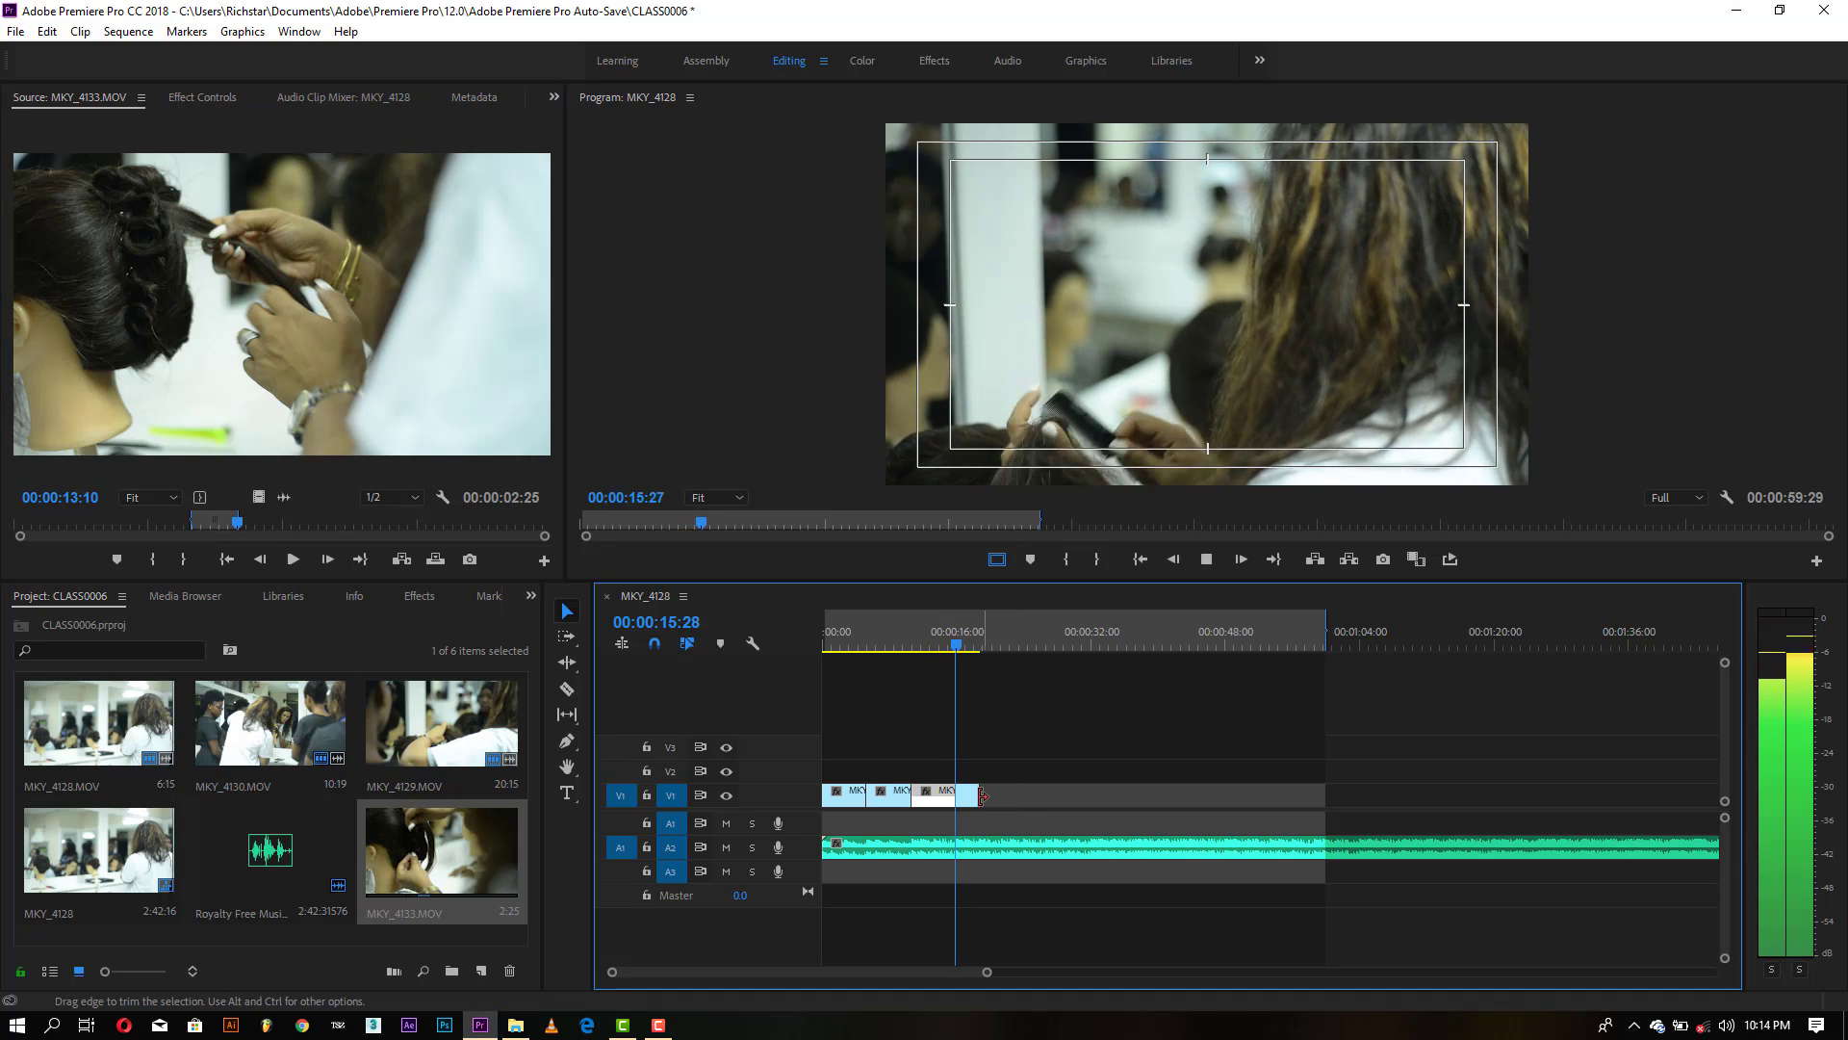
{"action": "key", "text": "space"}
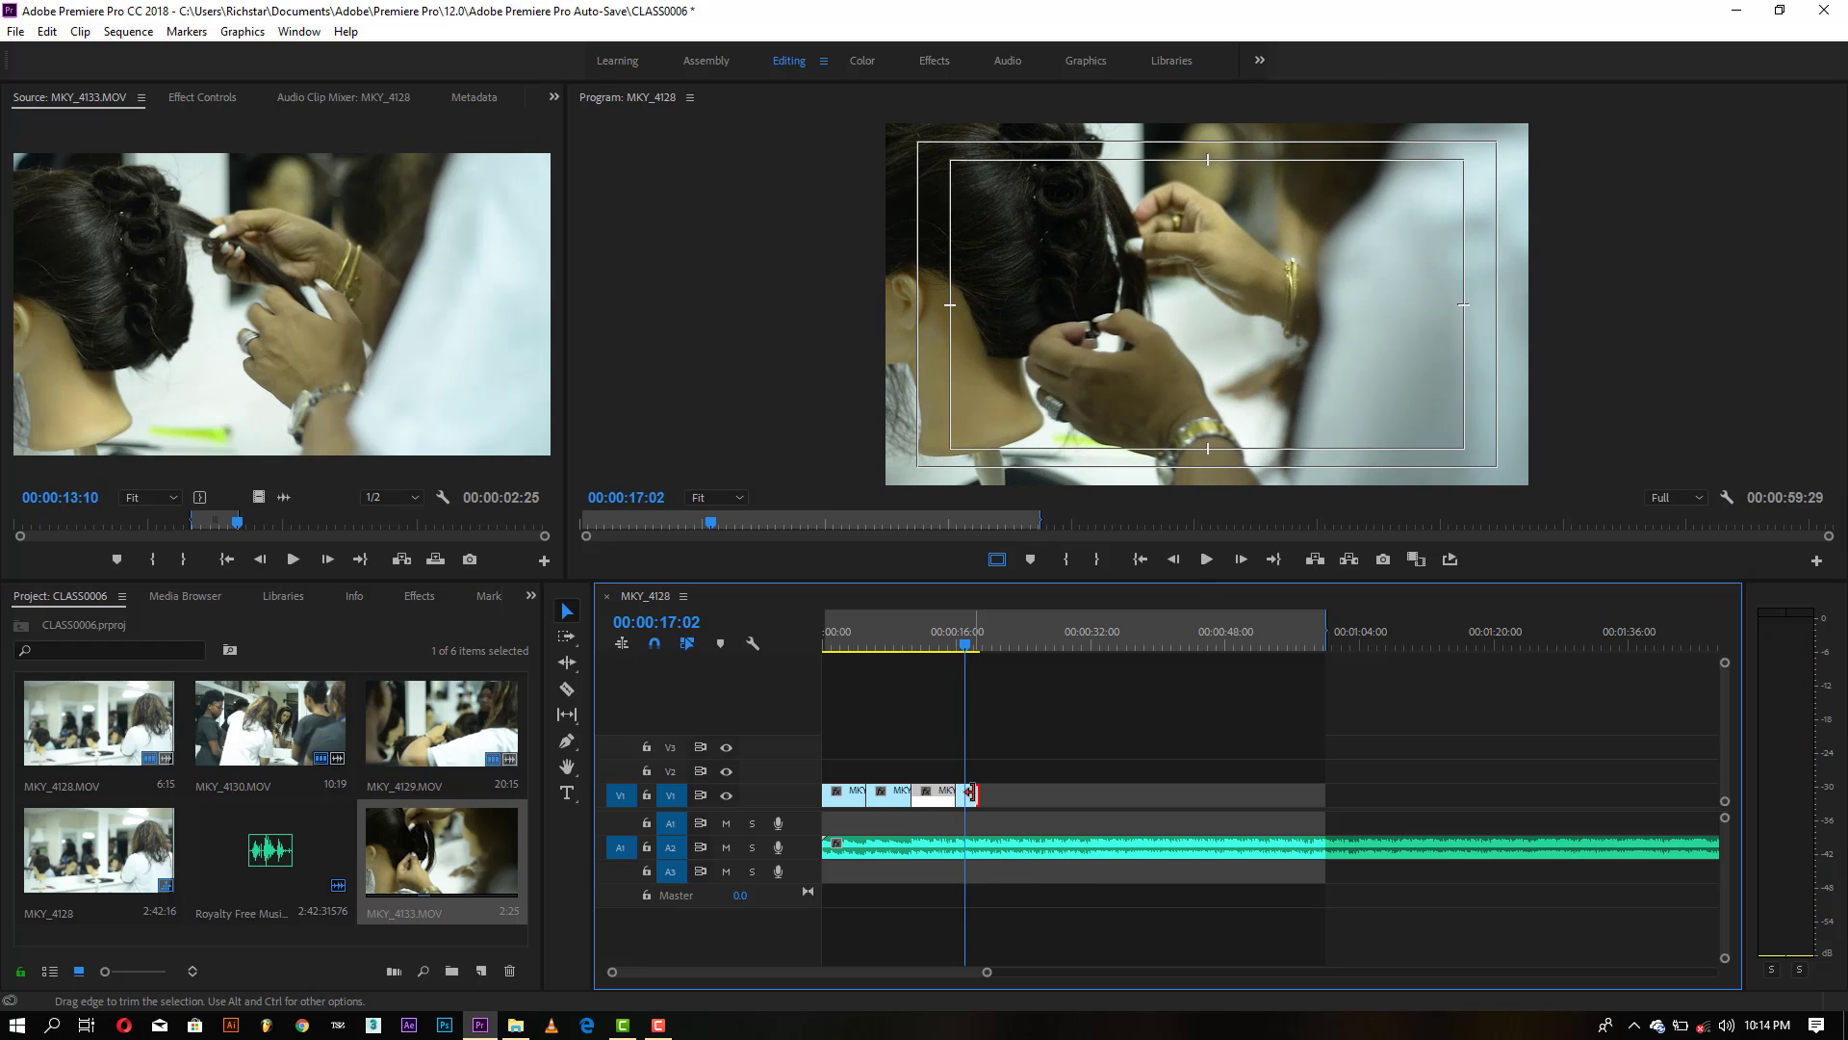
{"action": "left_click_drag", "start_coordinate": [970, 791], "coordinate": [968, 818]}
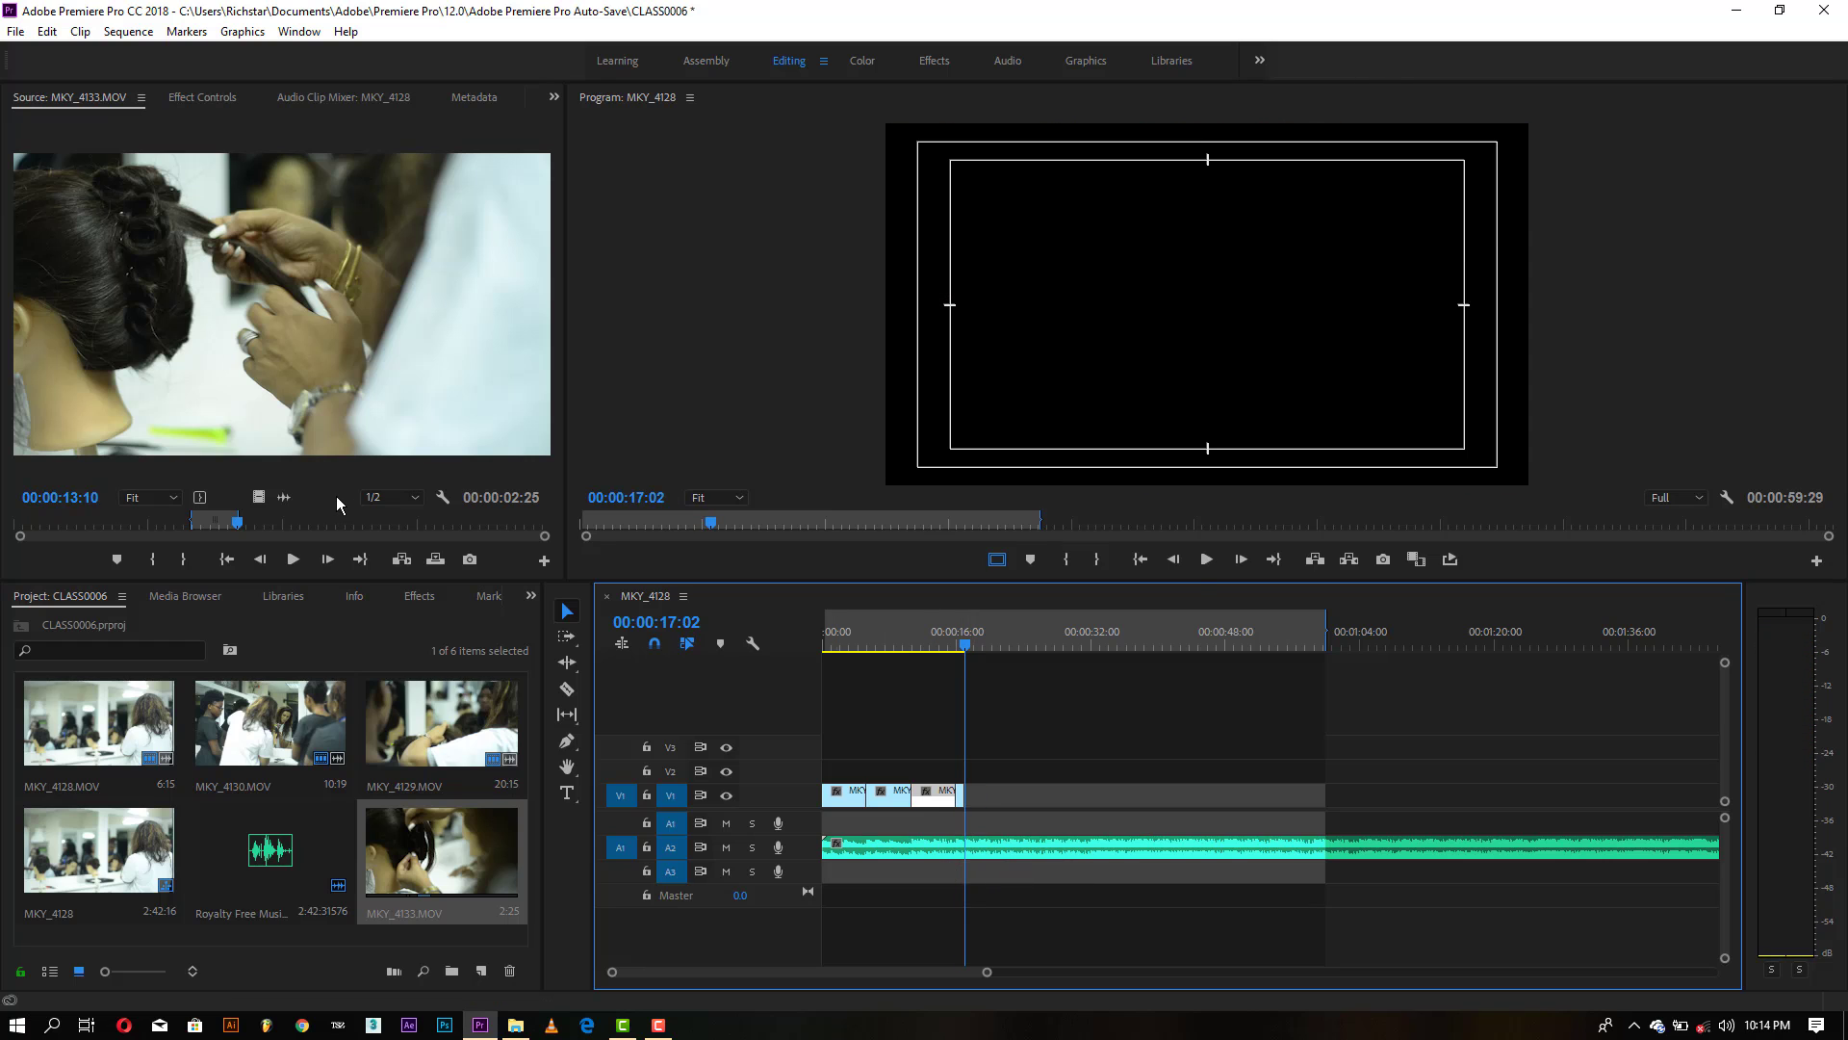
Step: Append MKY_4133's 20:20–23:23 section, trim it to 00:00:19:27, then add MKY_4128 video after it
{"action": "left_click", "coordinate": [361, 524]}
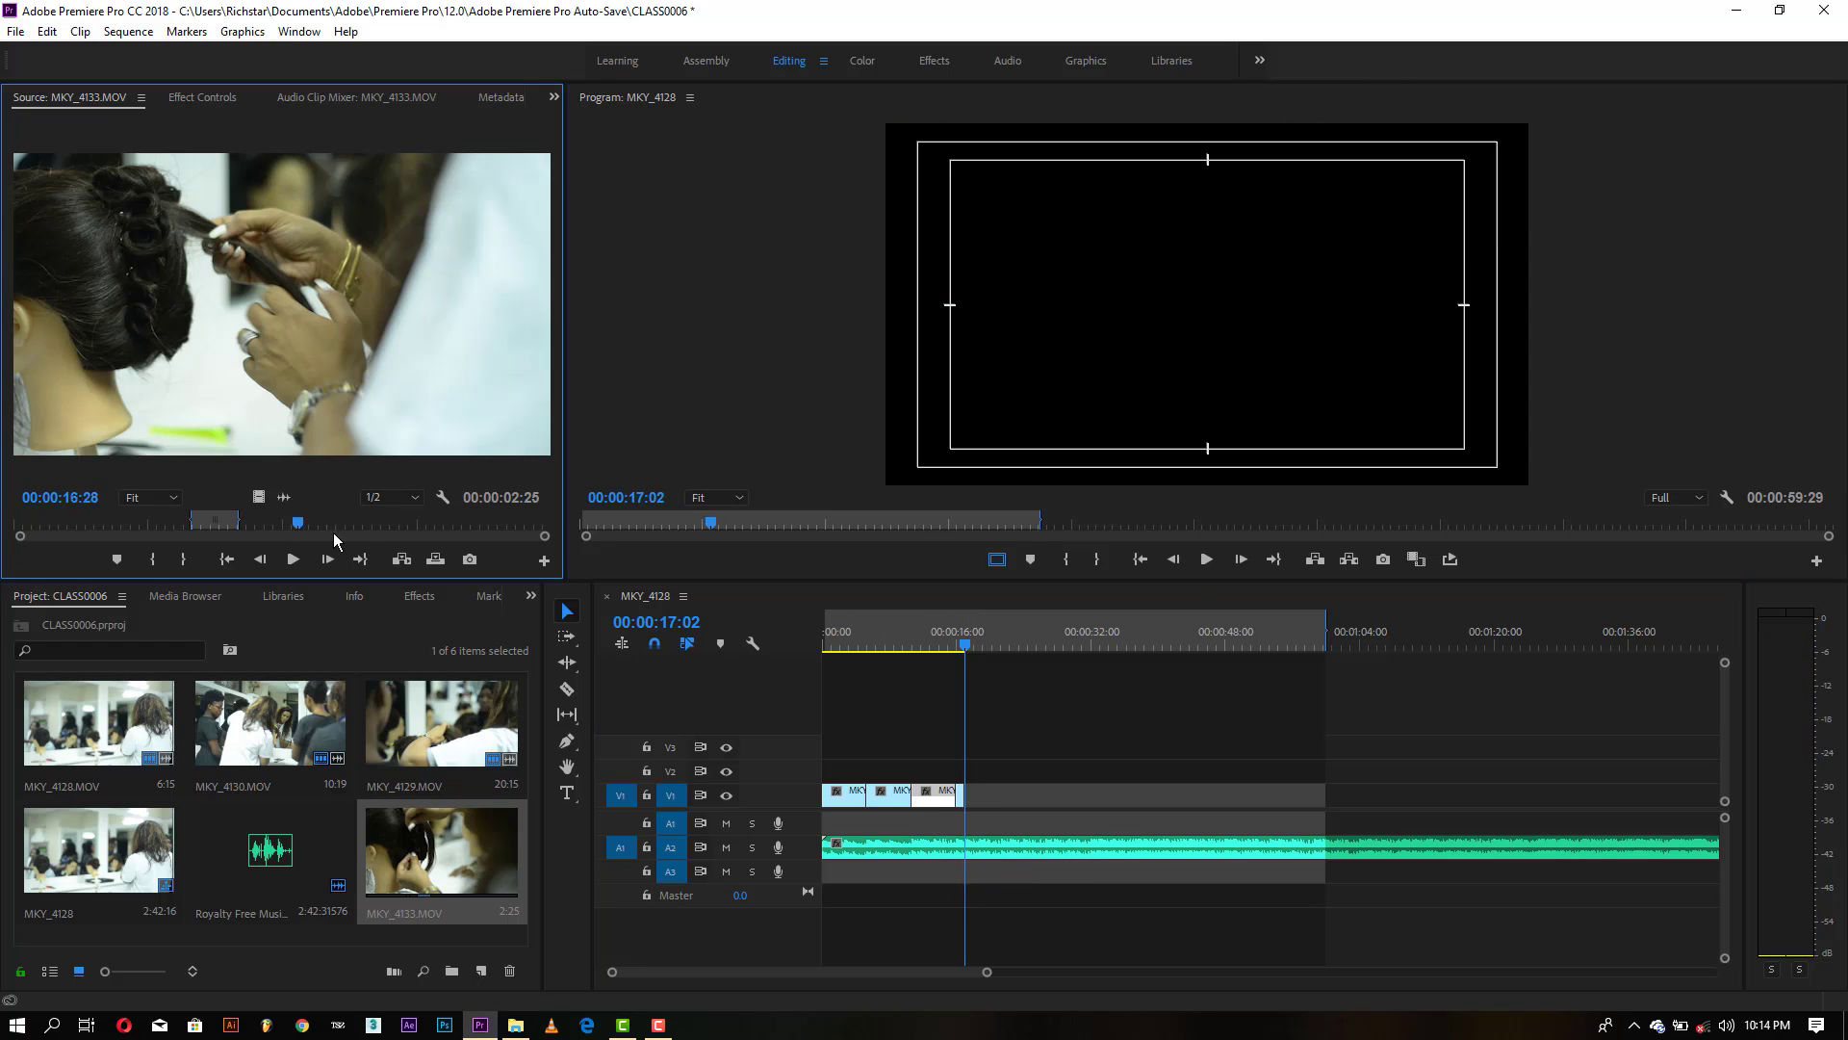
{"action": "left_click", "coordinate": [160, 559]}
{"action": "left_click_drag", "start_coordinate": [377, 526], "coordinate": [416, 528]}
{"action": "left_click", "coordinate": [177, 560]}
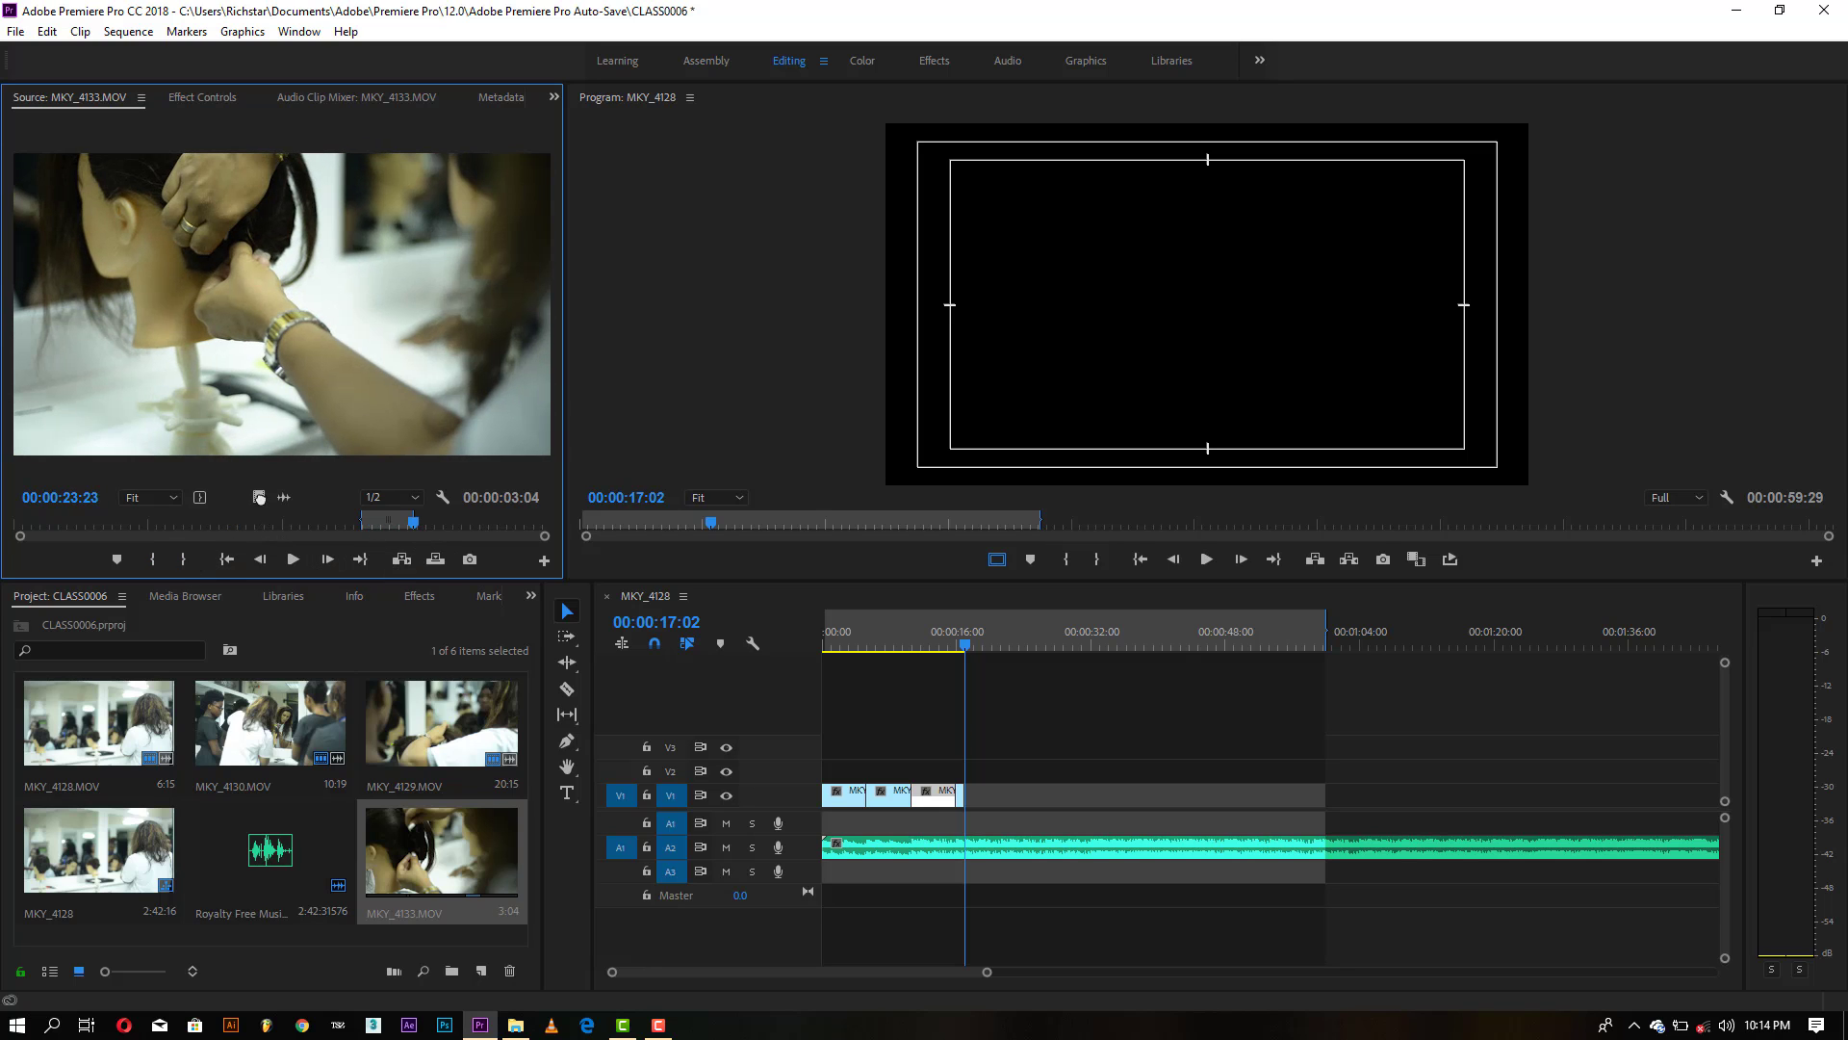
{"action": "left_click_drag", "start_coordinate": [258, 497], "coordinate": [991, 819]}
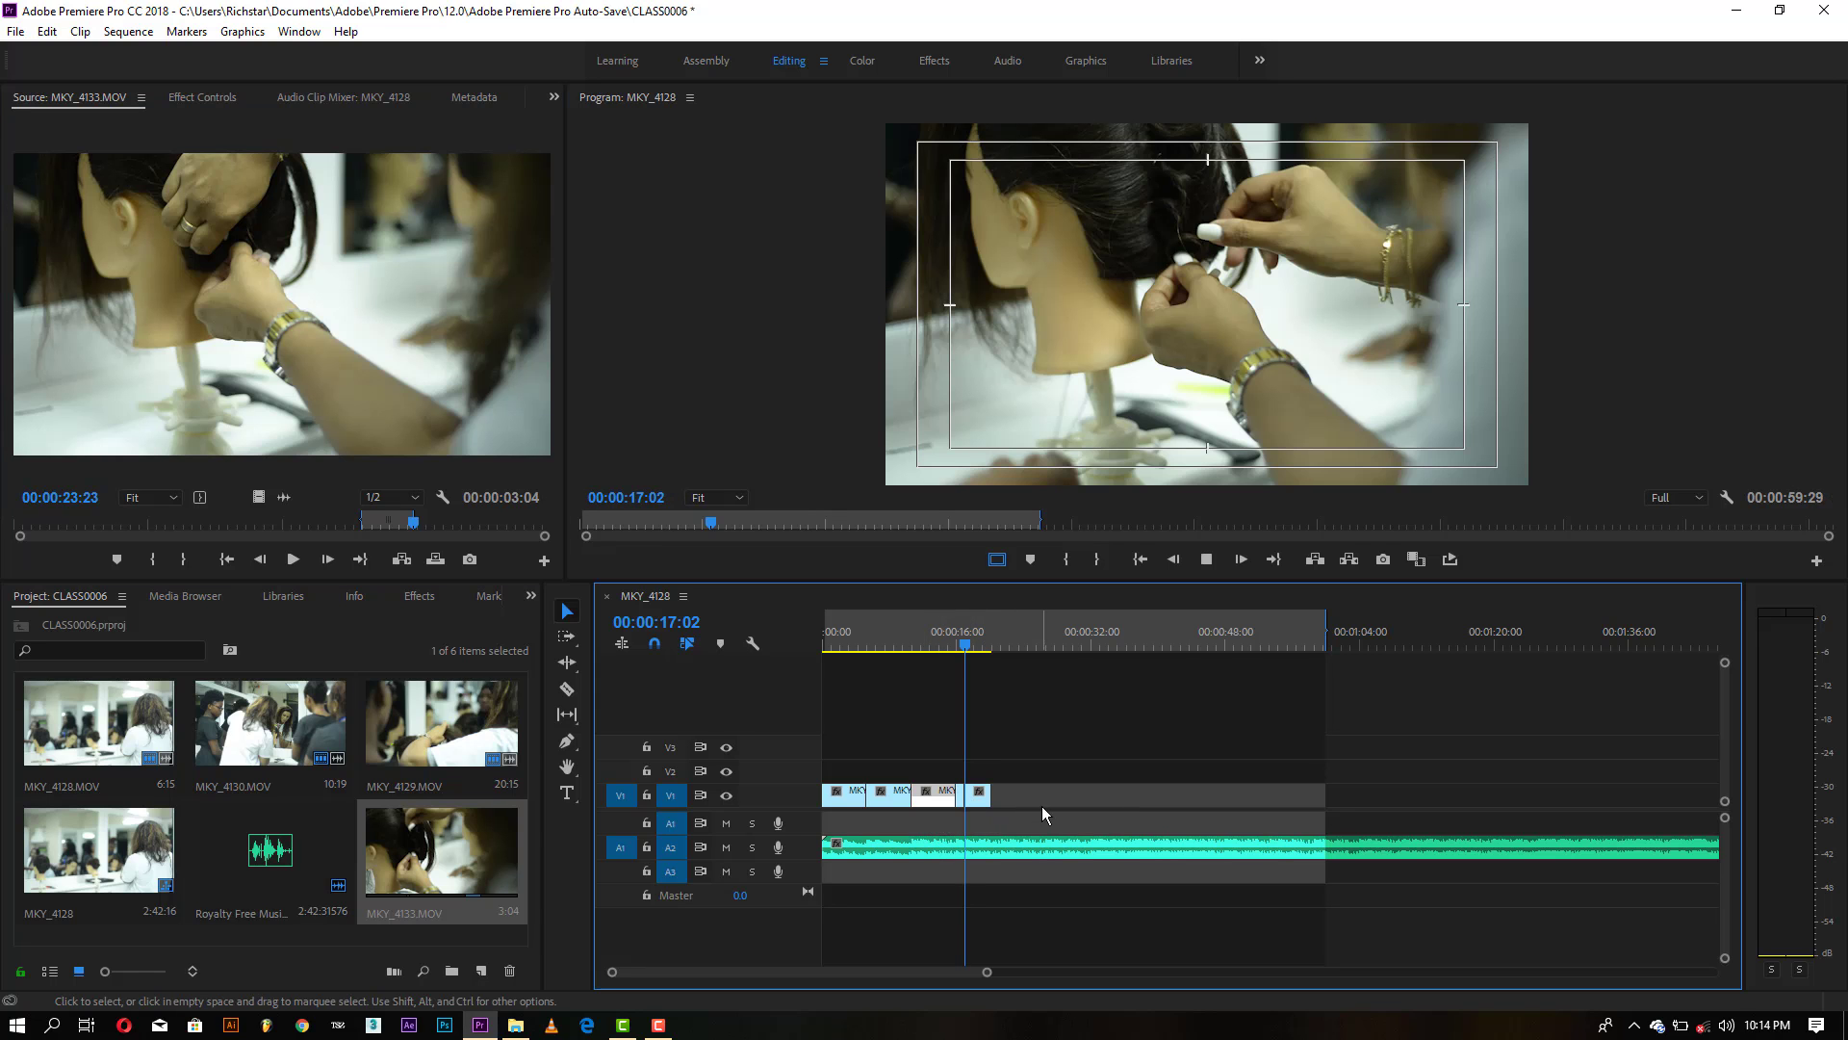
{"action": "key", "text": "space"}
{"action": "left_click", "coordinate": [945, 631]}
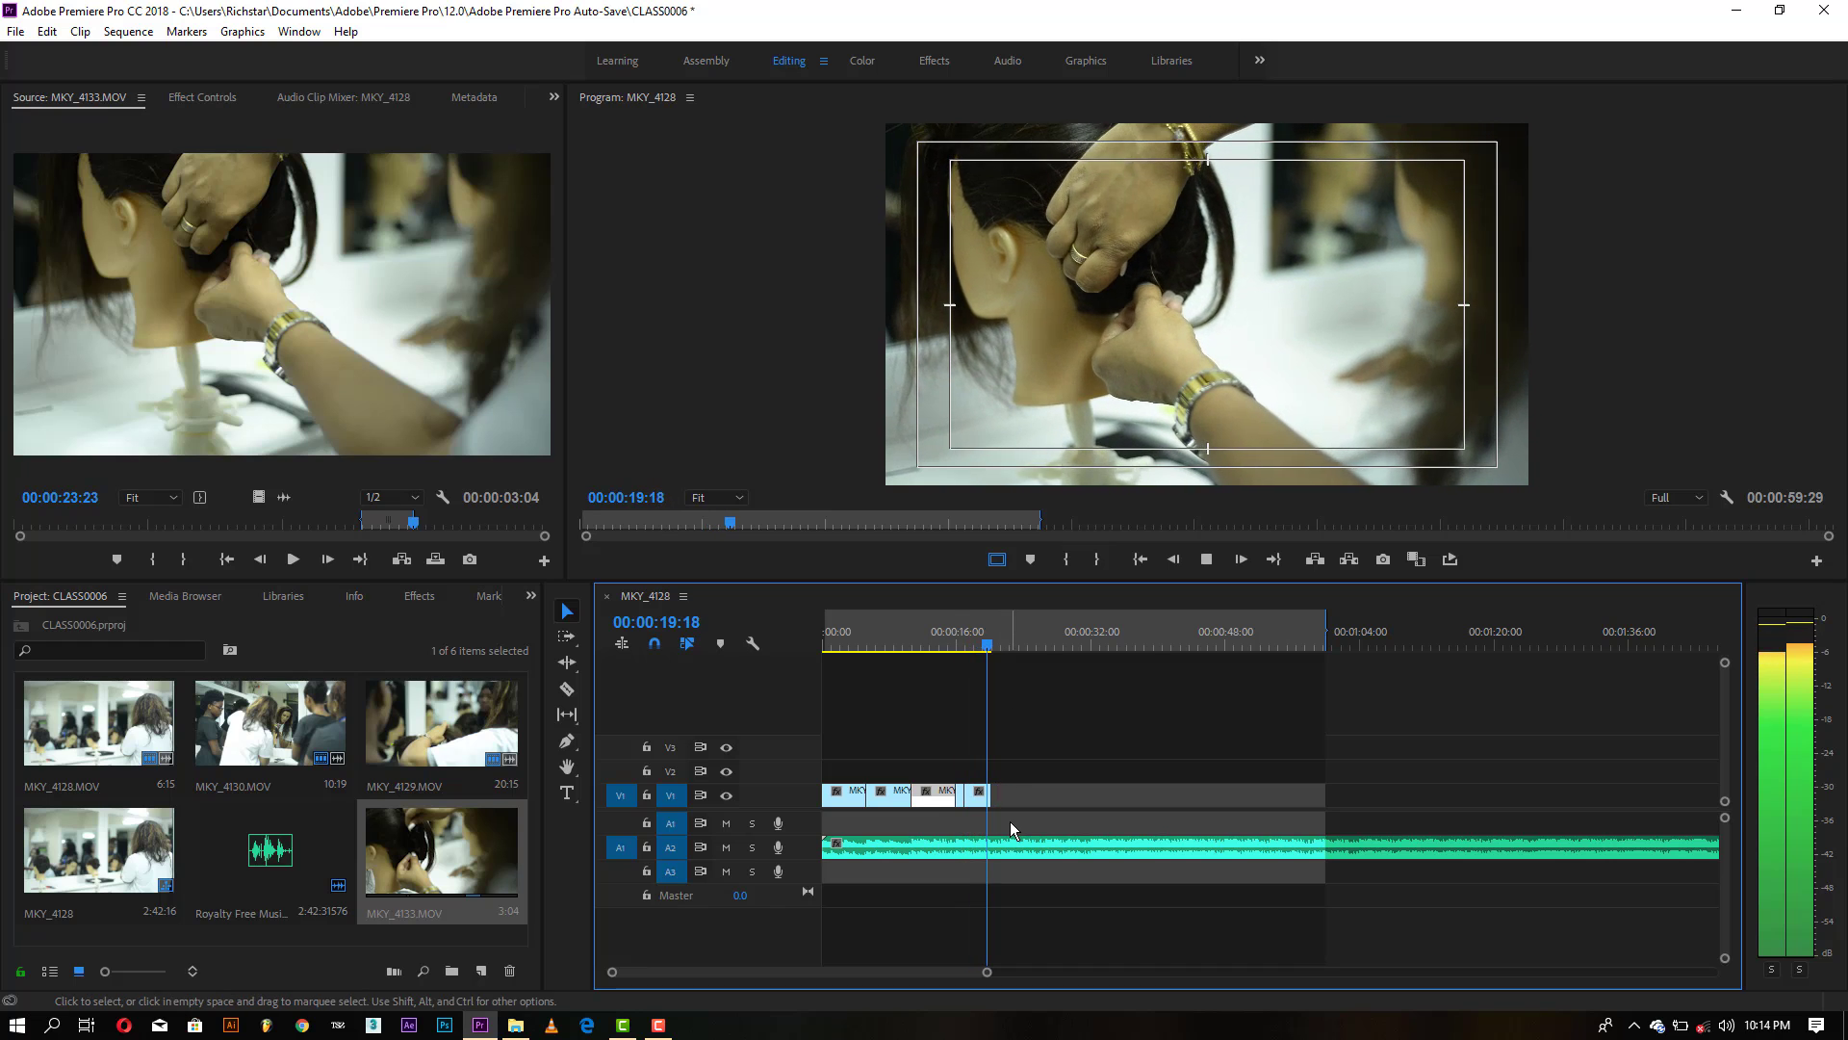
{"action": "key", "text": "space"}
{"action": "left_click_drag", "start_coordinate": [984, 795], "coordinate": [986, 794]}
{"action": "double_click", "coordinate": [141, 737]}
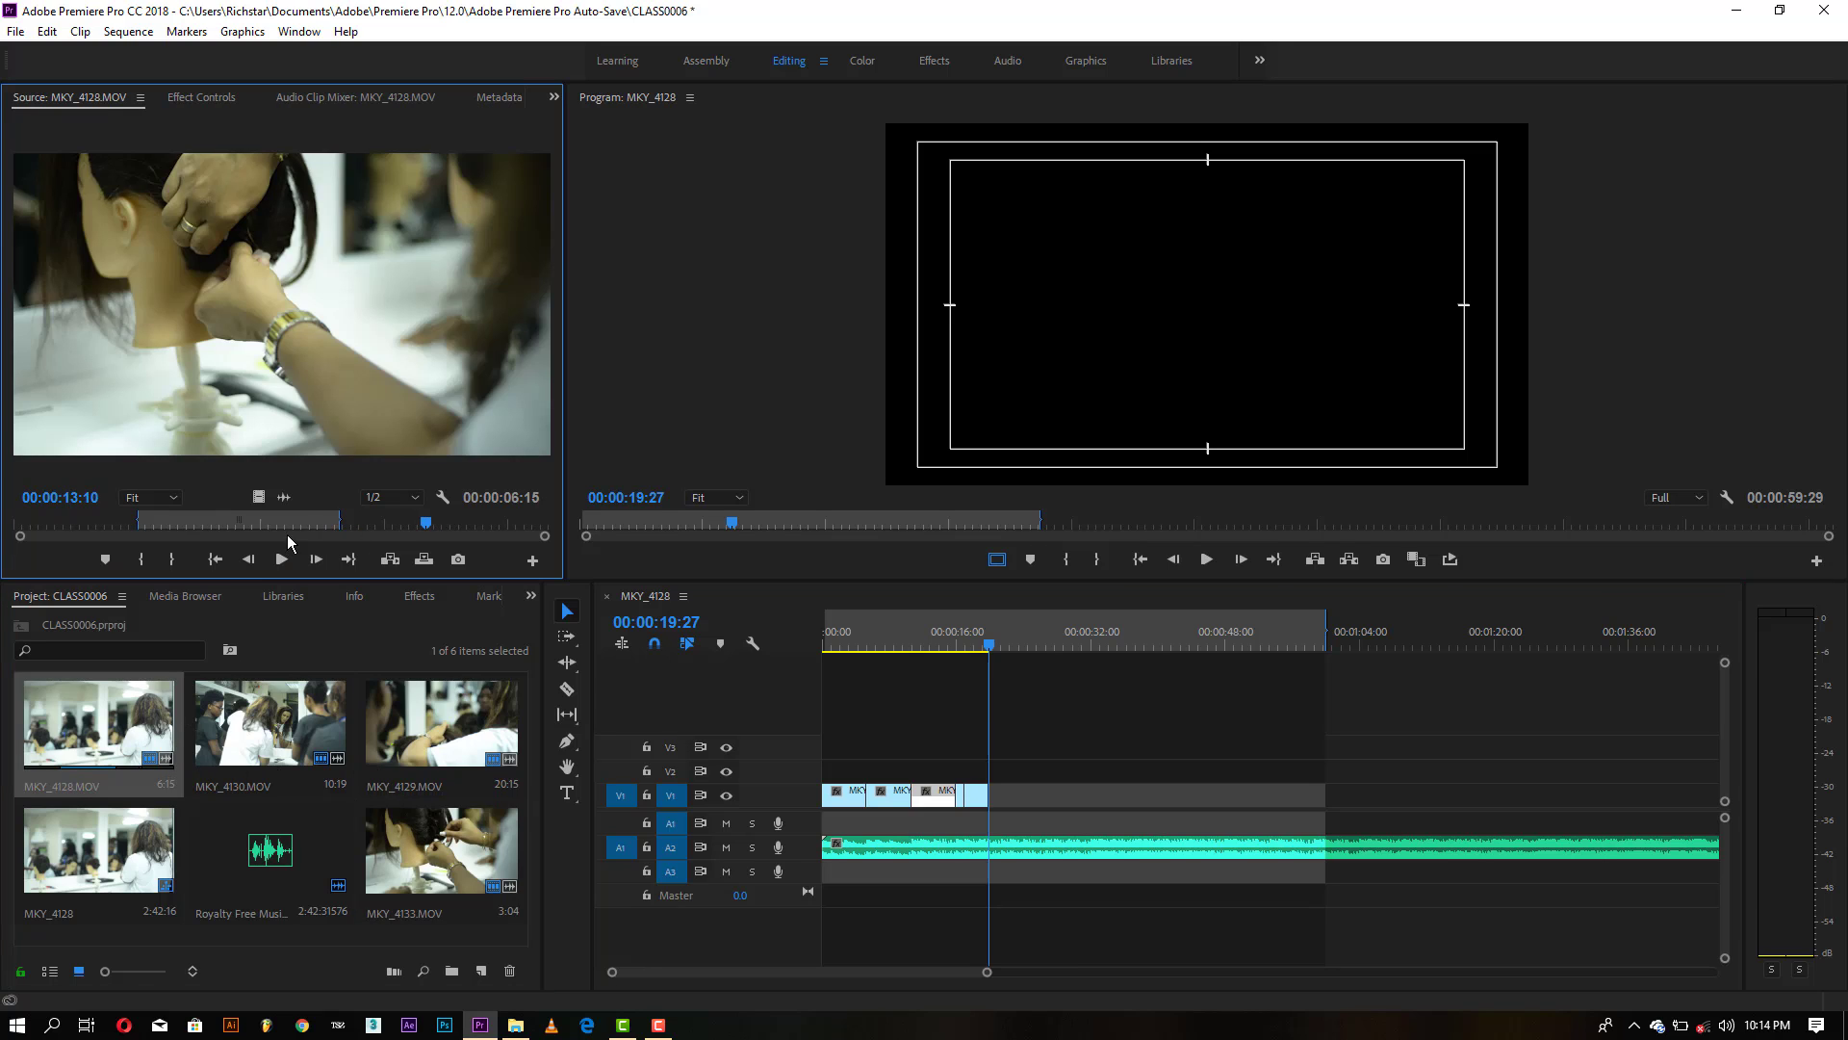
{"action": "left_click_drag", "start_coordinate": [257, 493], "coordinate": [56, 695]}
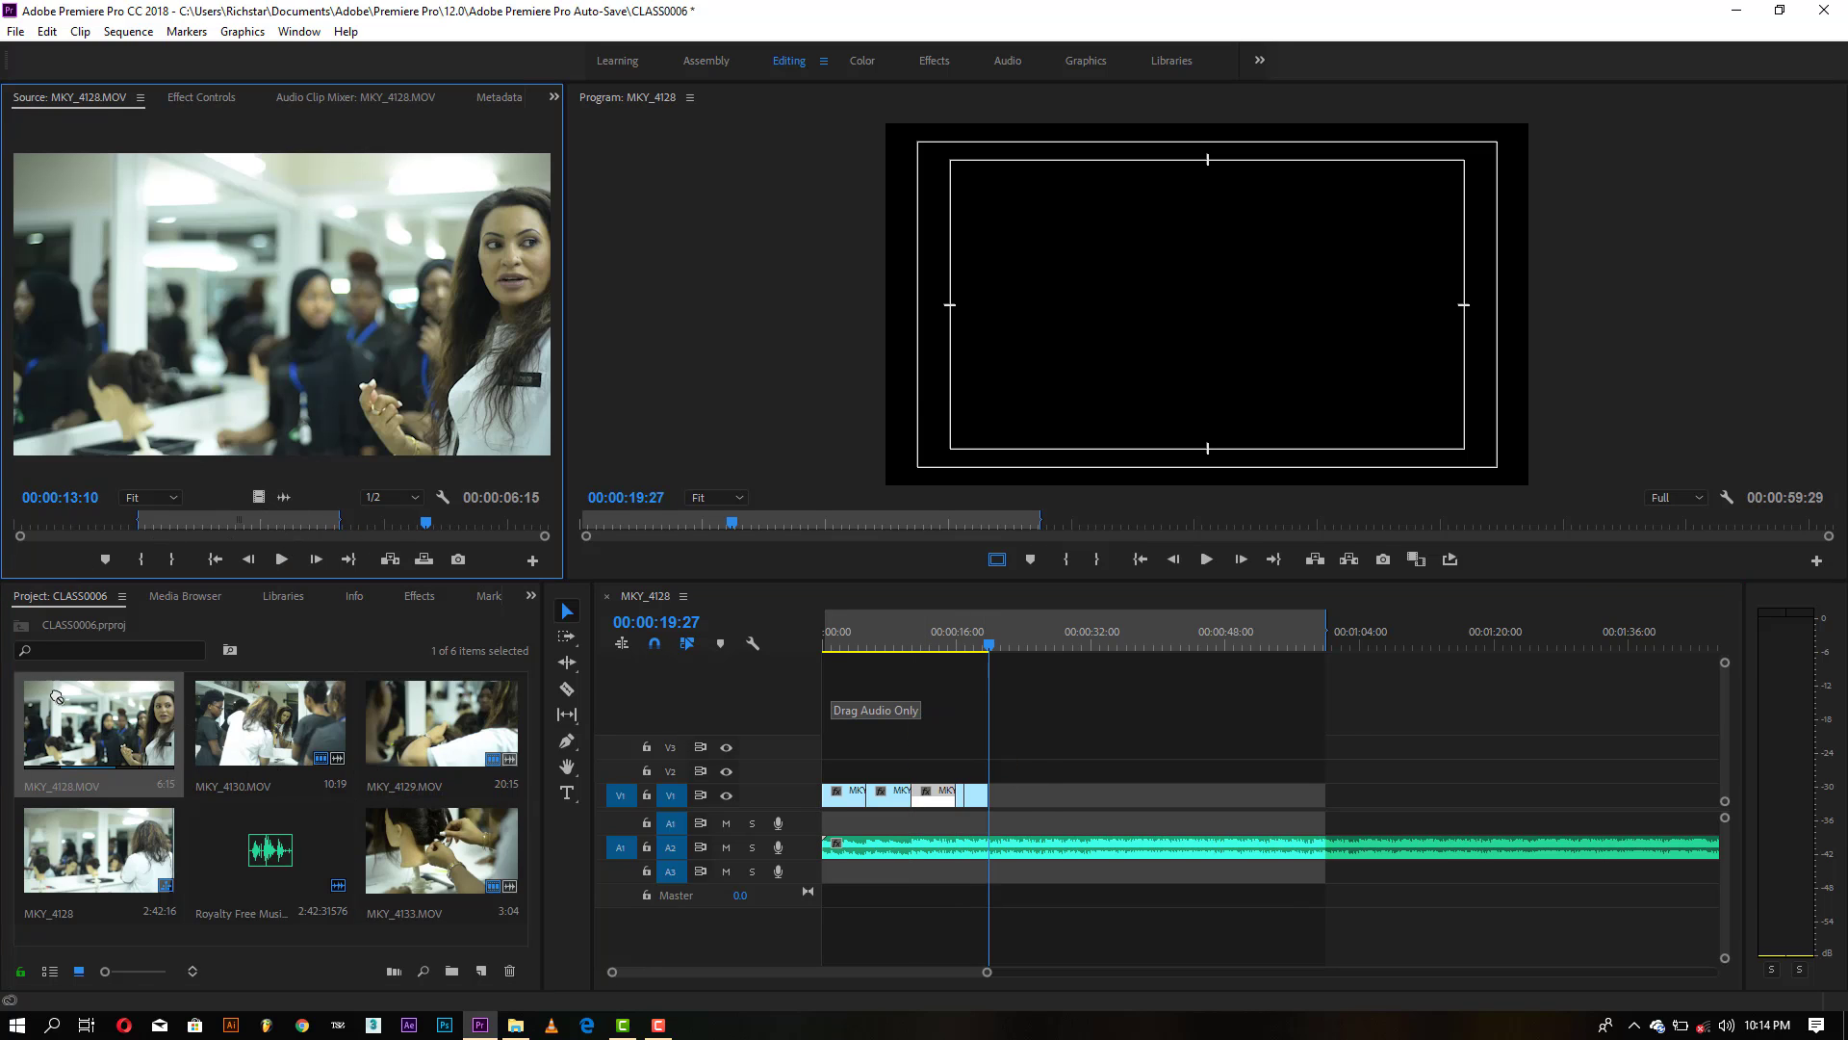
Step: Import MKY_4147 and load it into the Source monitor
{"action": "double_click", "coordinate": [188, 809]}
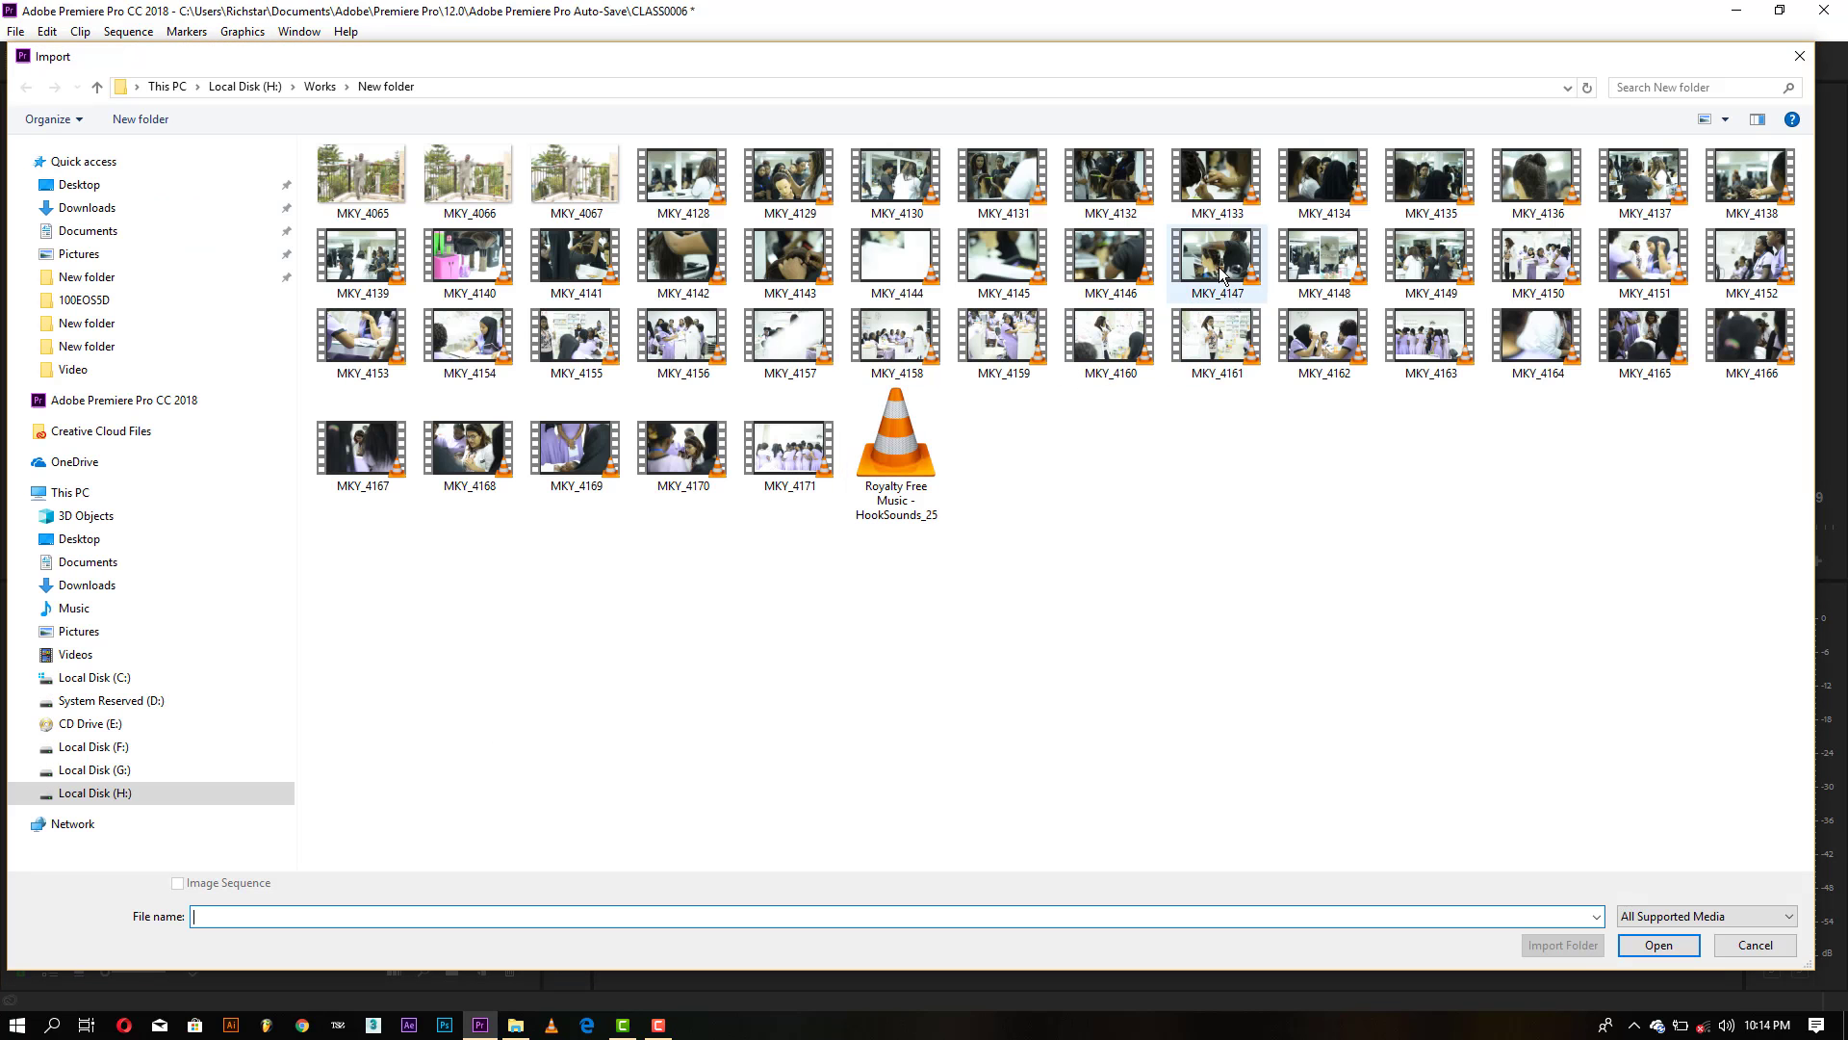
{"action": "double_click", "coordinate": [1250, 266]}
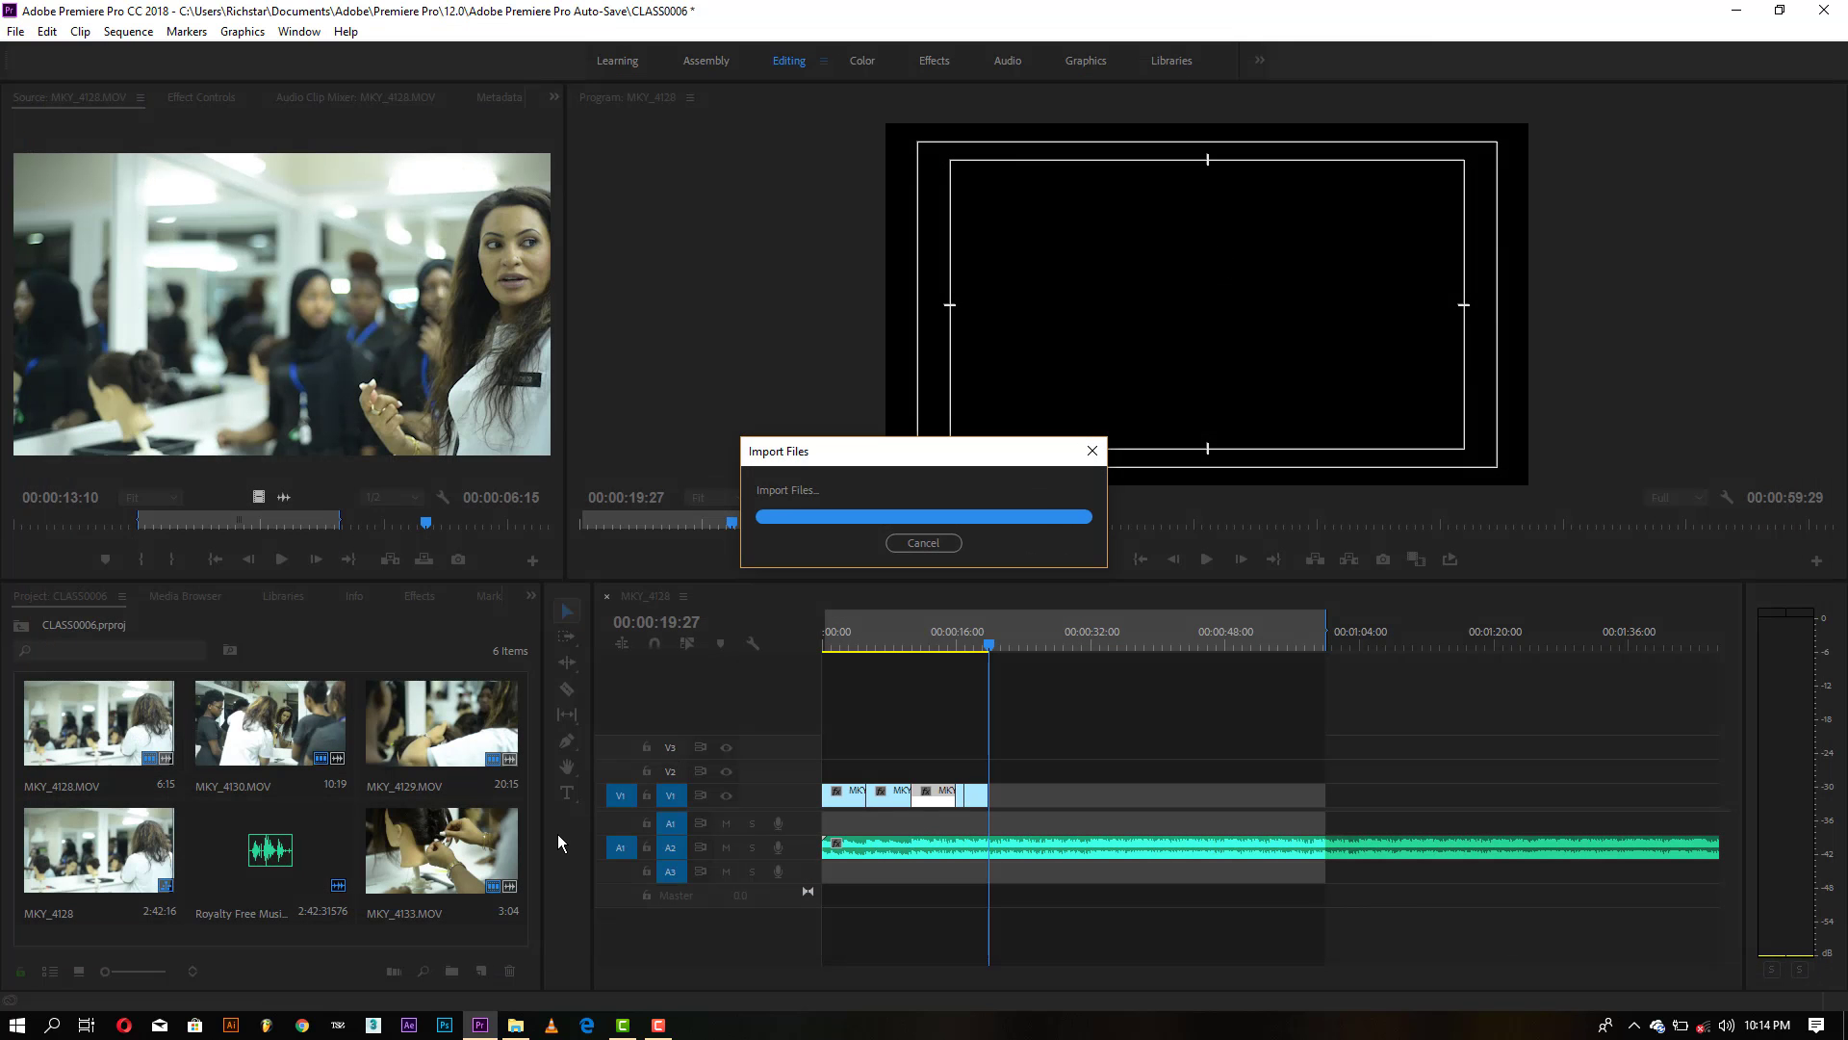
{"action": "double_click", "coordinate": [157, 872]}
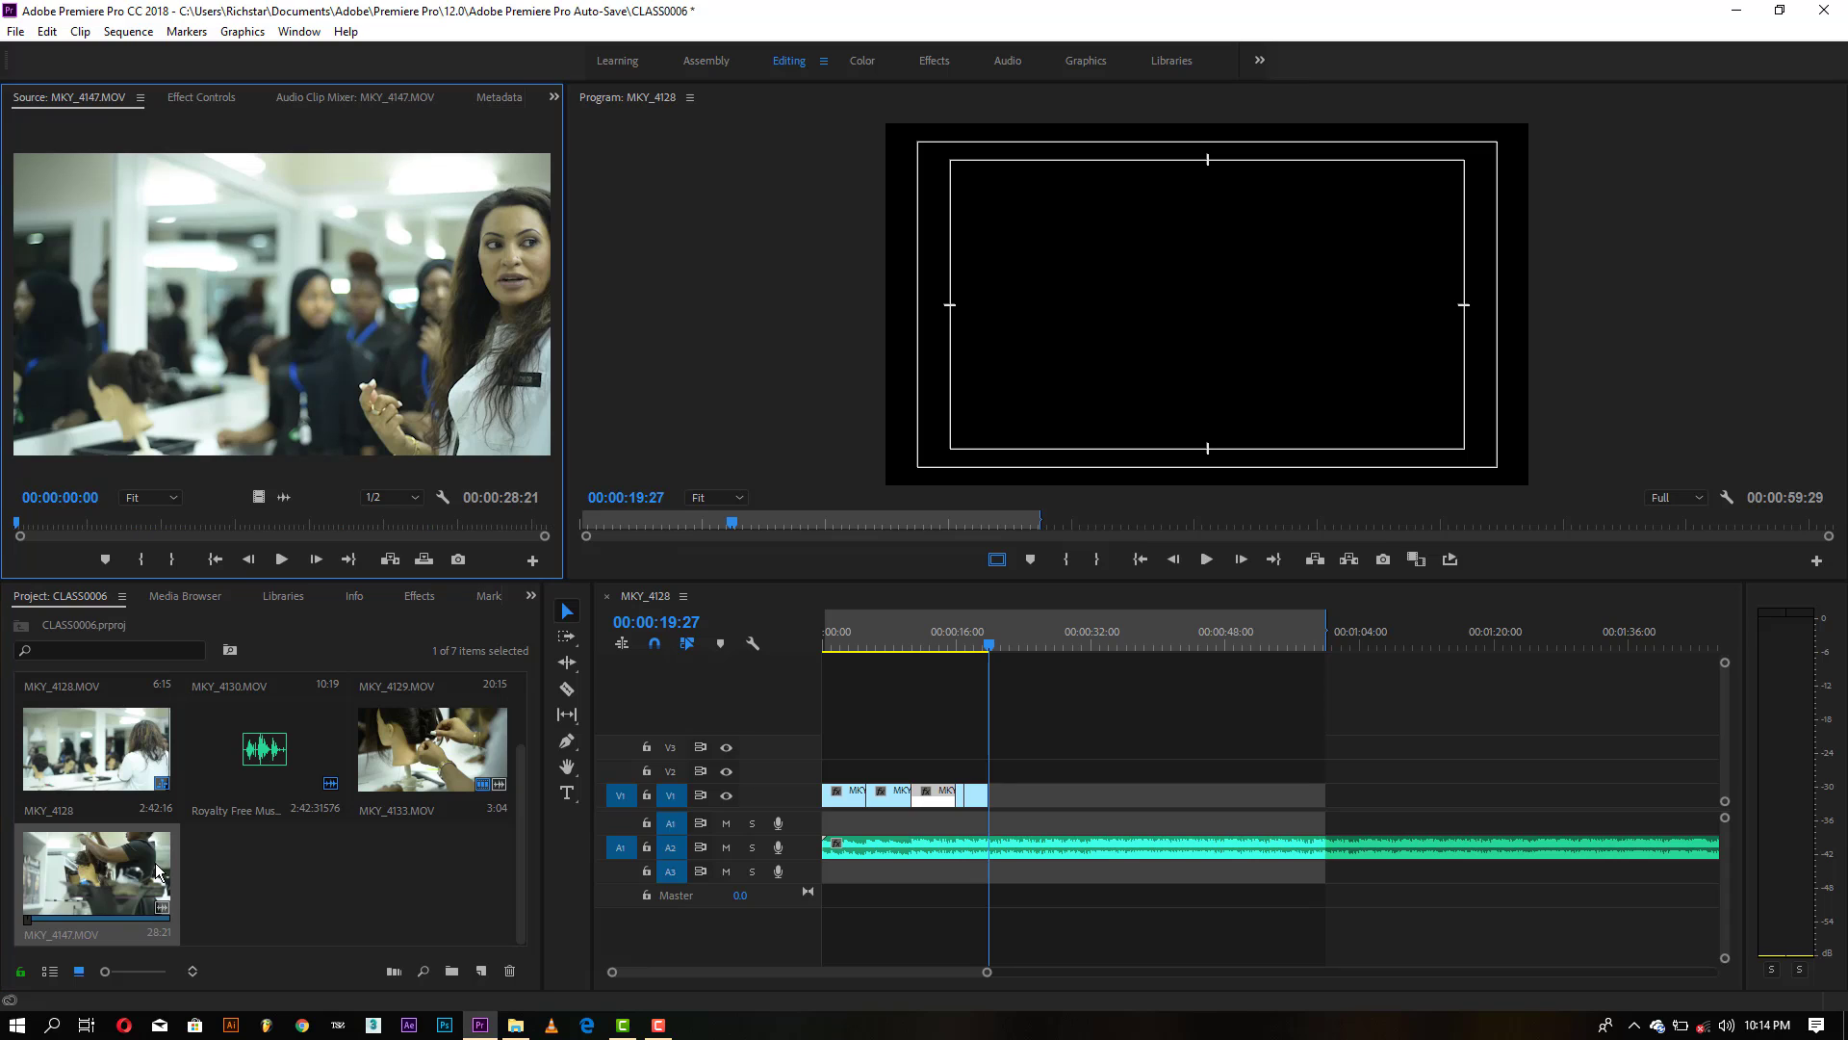
{"action": "left_click_drag", "start_coordinate": [257, 494], "coordinate": [339, 652]}
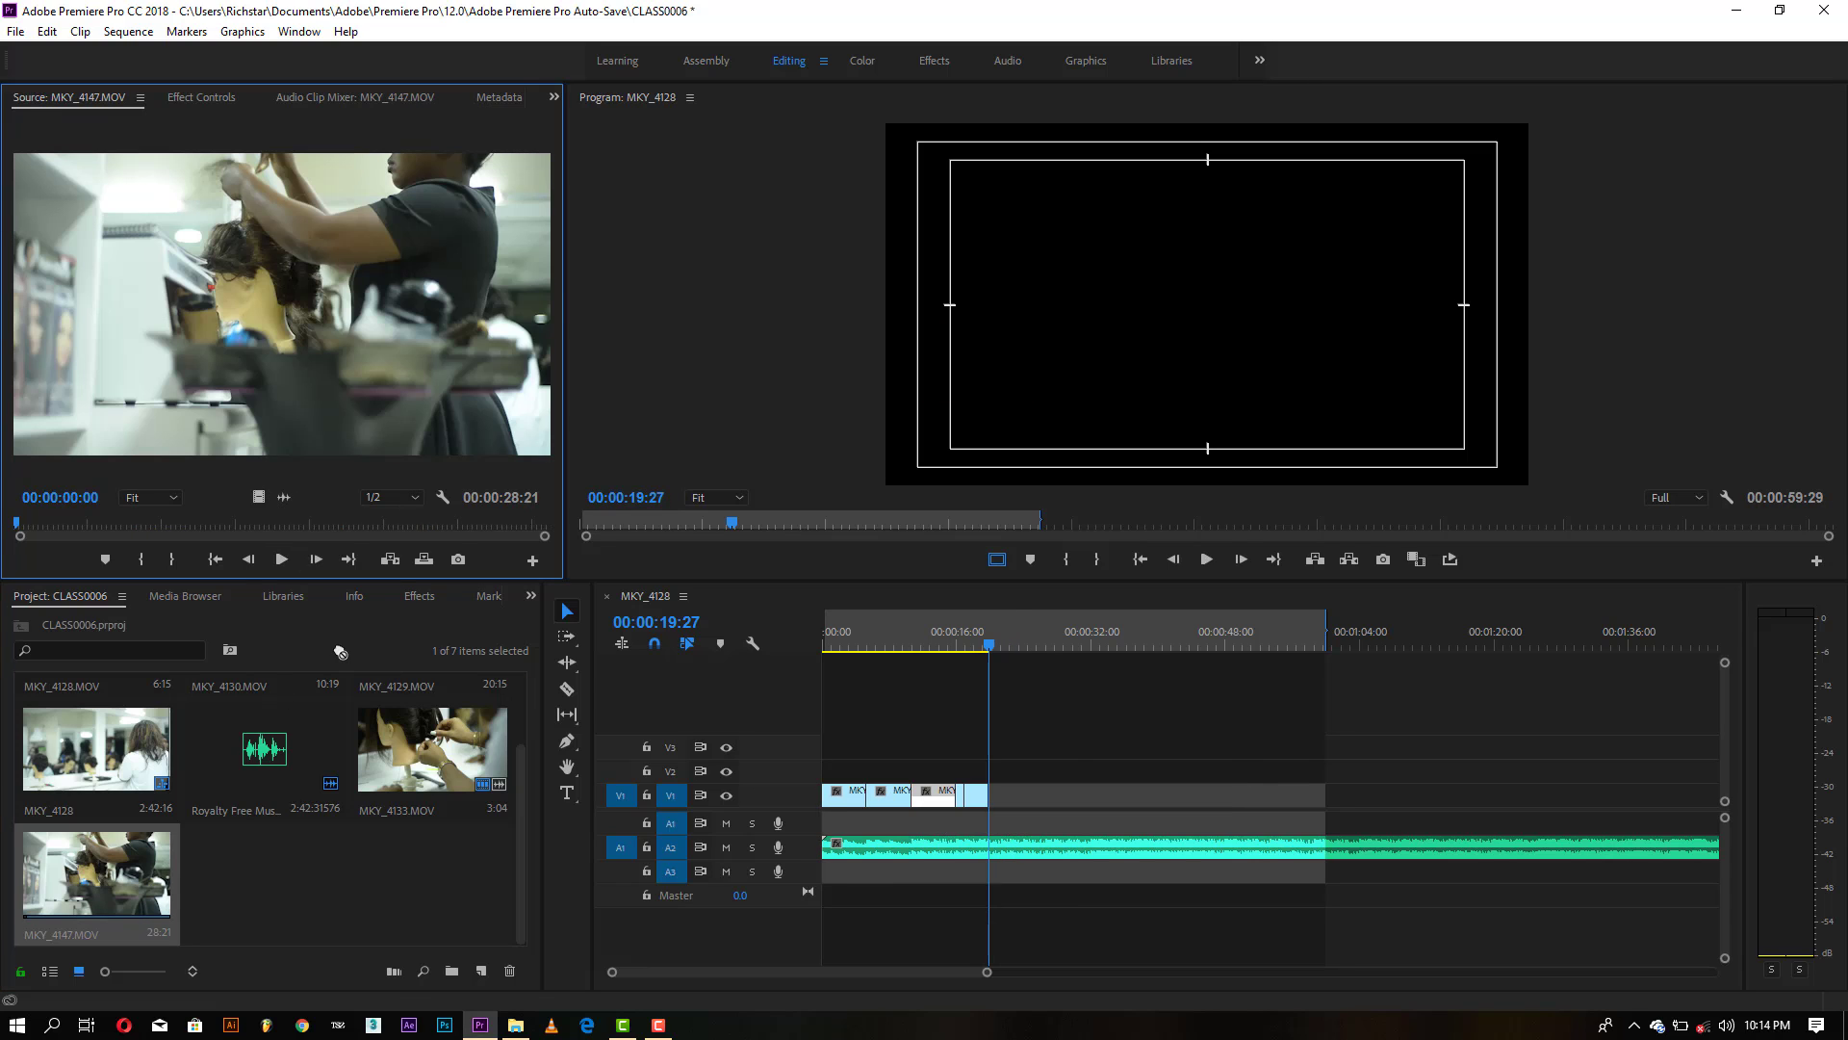
{"action": "left_click_drag", "start_coordinate": [117, 785], "coordinate": [125, 895]}
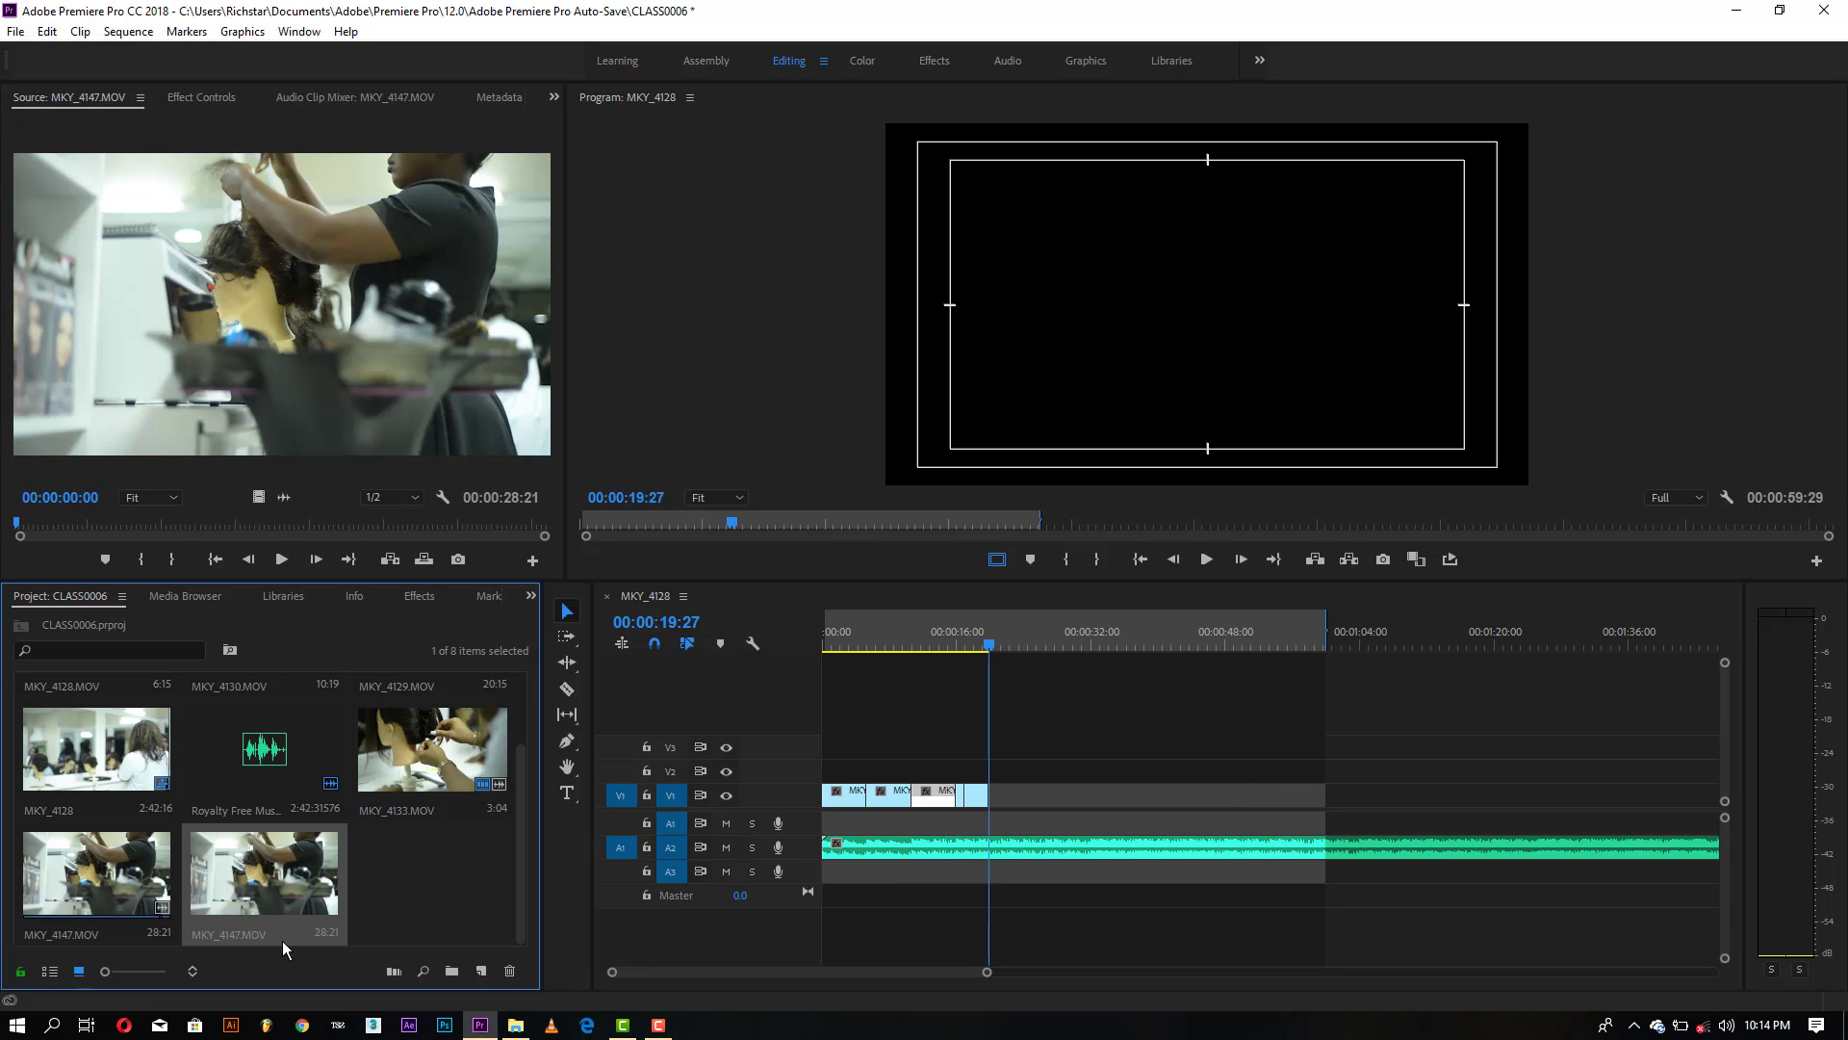
Step: Add a 4:09 section of MKY_4147 starting at 15:13 to V1, trimmed at 21:12
{"action": "left_click_drag", "start_coordinate": [192, 525], "coordinate": [382, 539]}
{"action": "key", "text": "i"}
{"action": "left_click", "coordinate": [191, 560]}
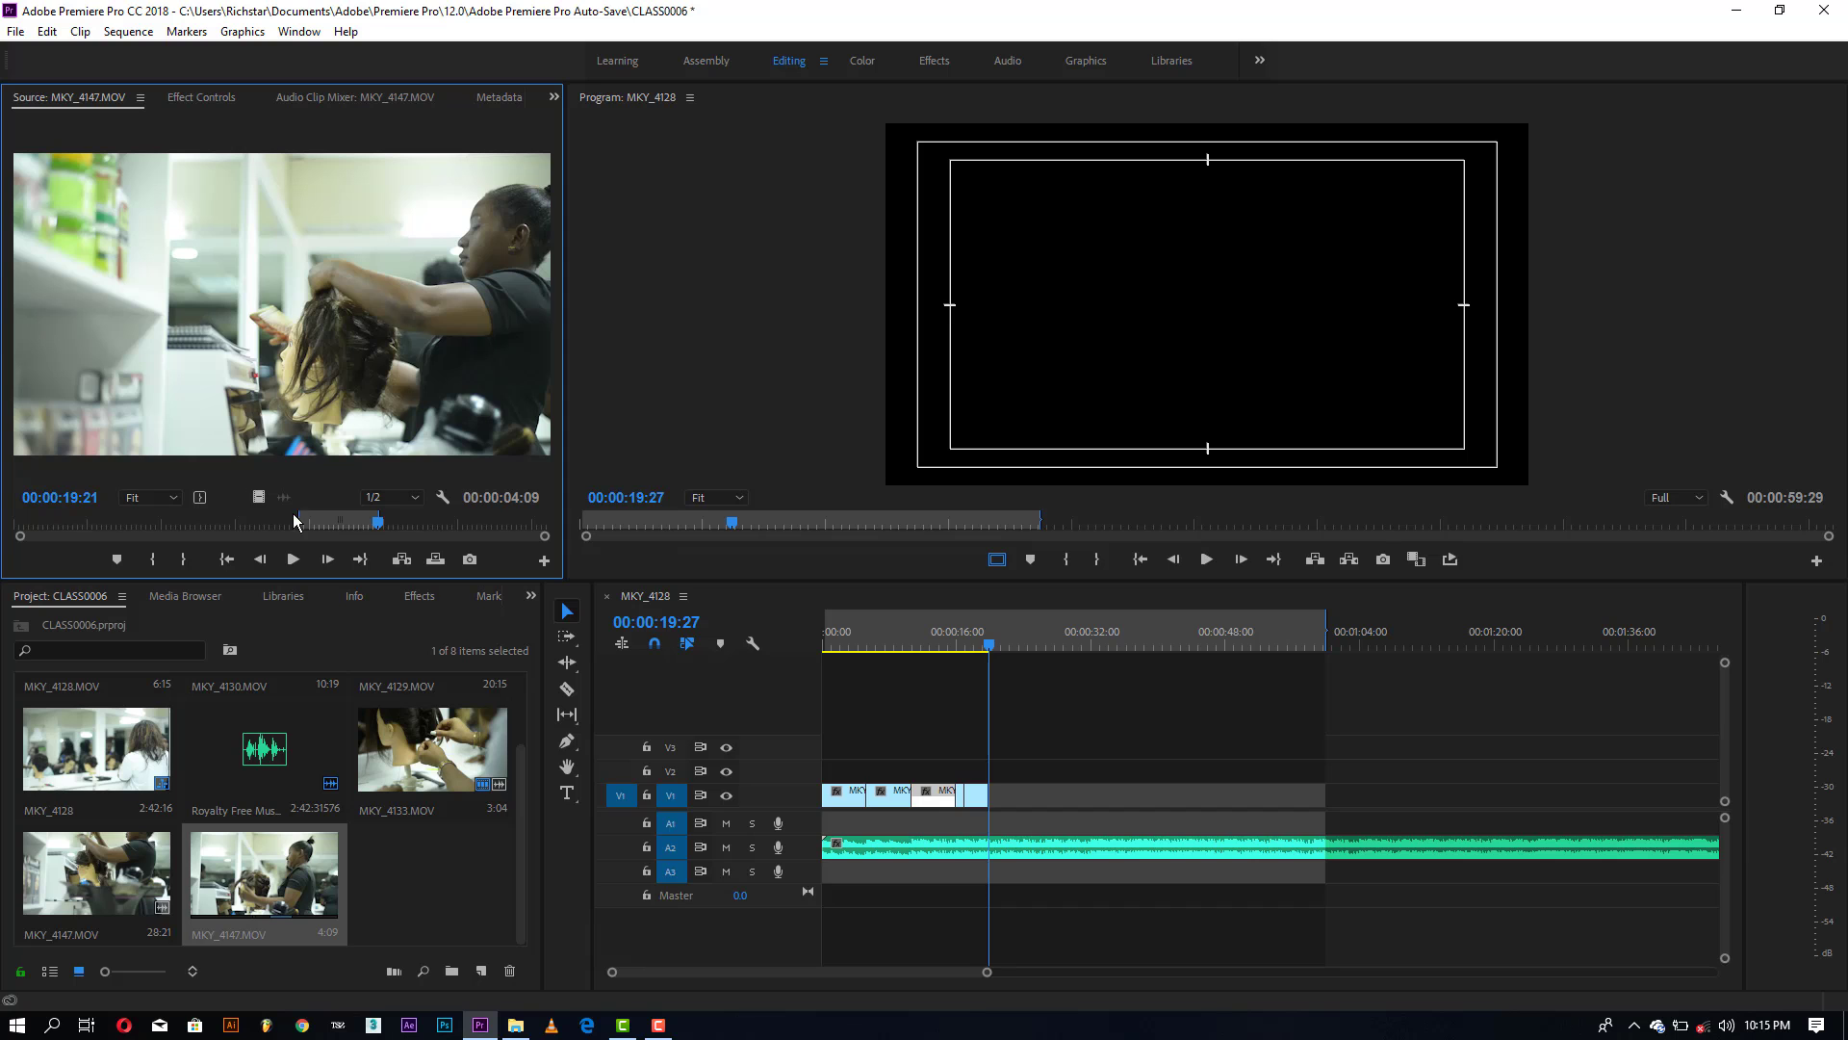
{"action": "left_click_drag", "start_coordinate": [1025, 807], "coordinate": [1006, 797]}
{"action": "key", "text": "space"}
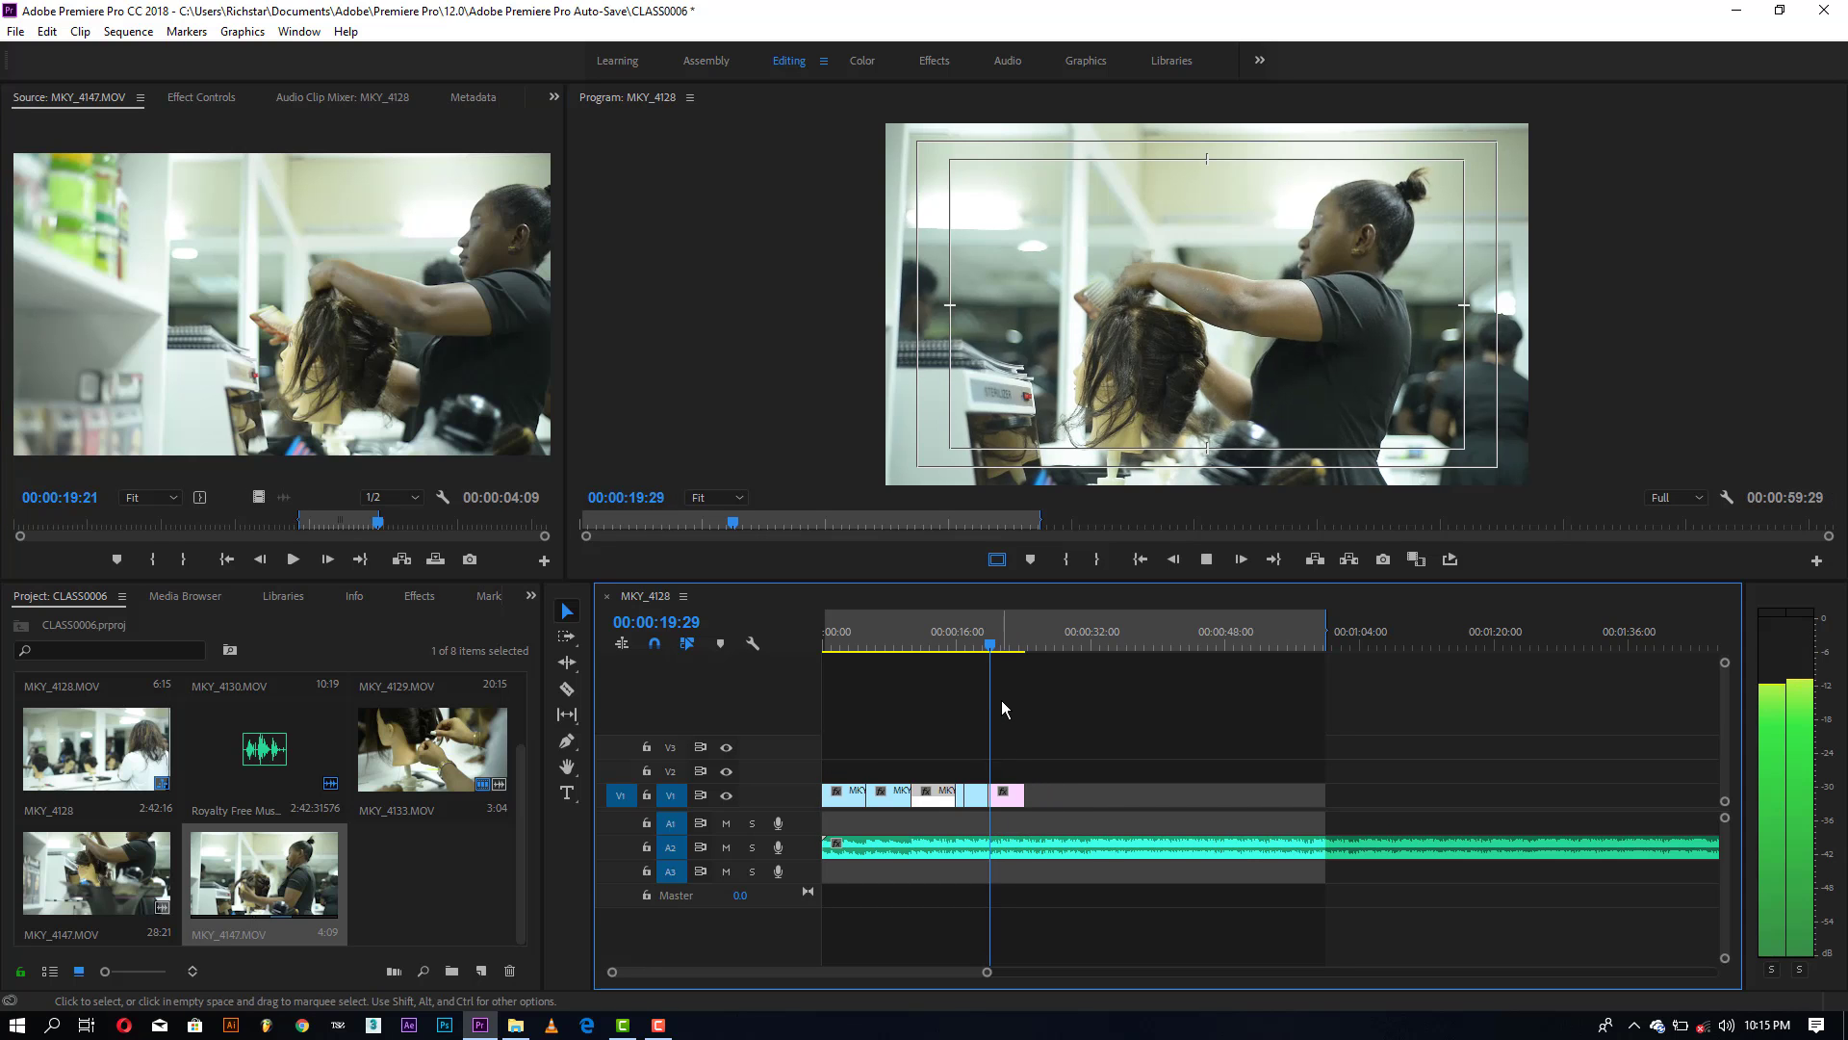
{"action": "key", "text": "space"}
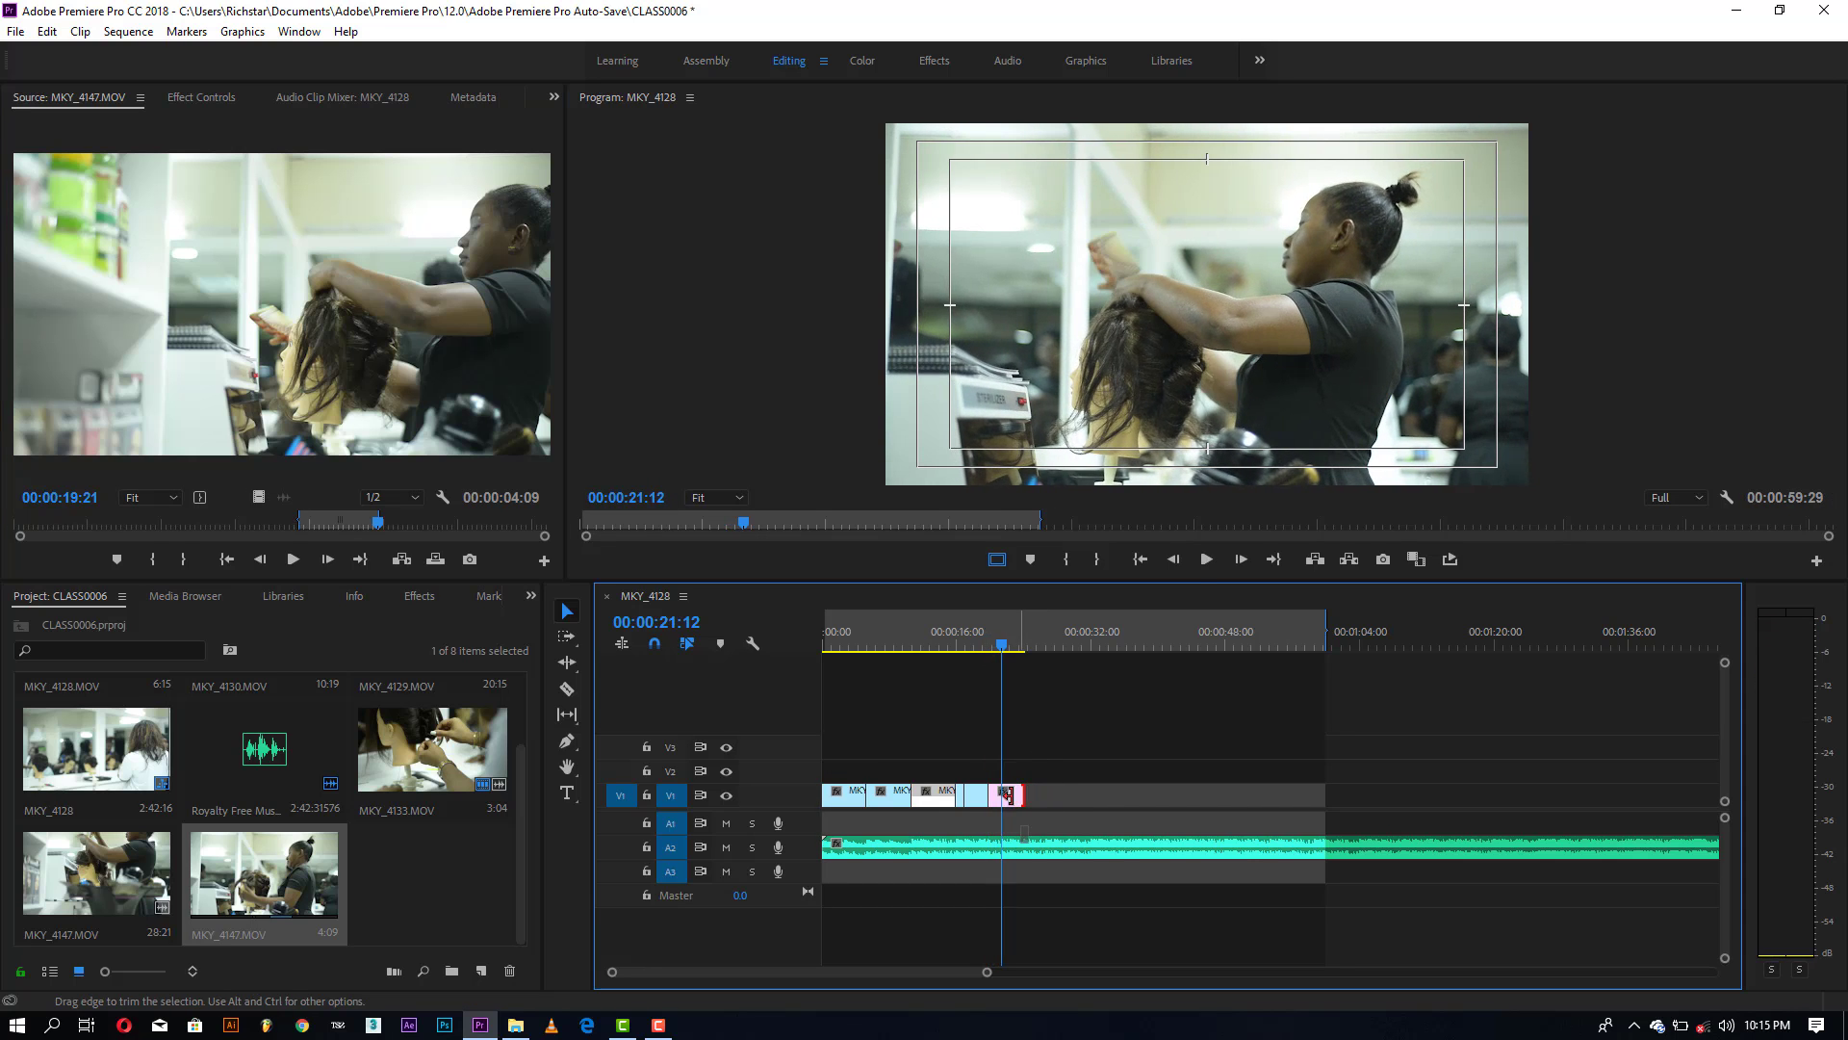
{"action": "left_click_drag", "start_coordinate": [1008, 795], "coordinate": [999, 795]}
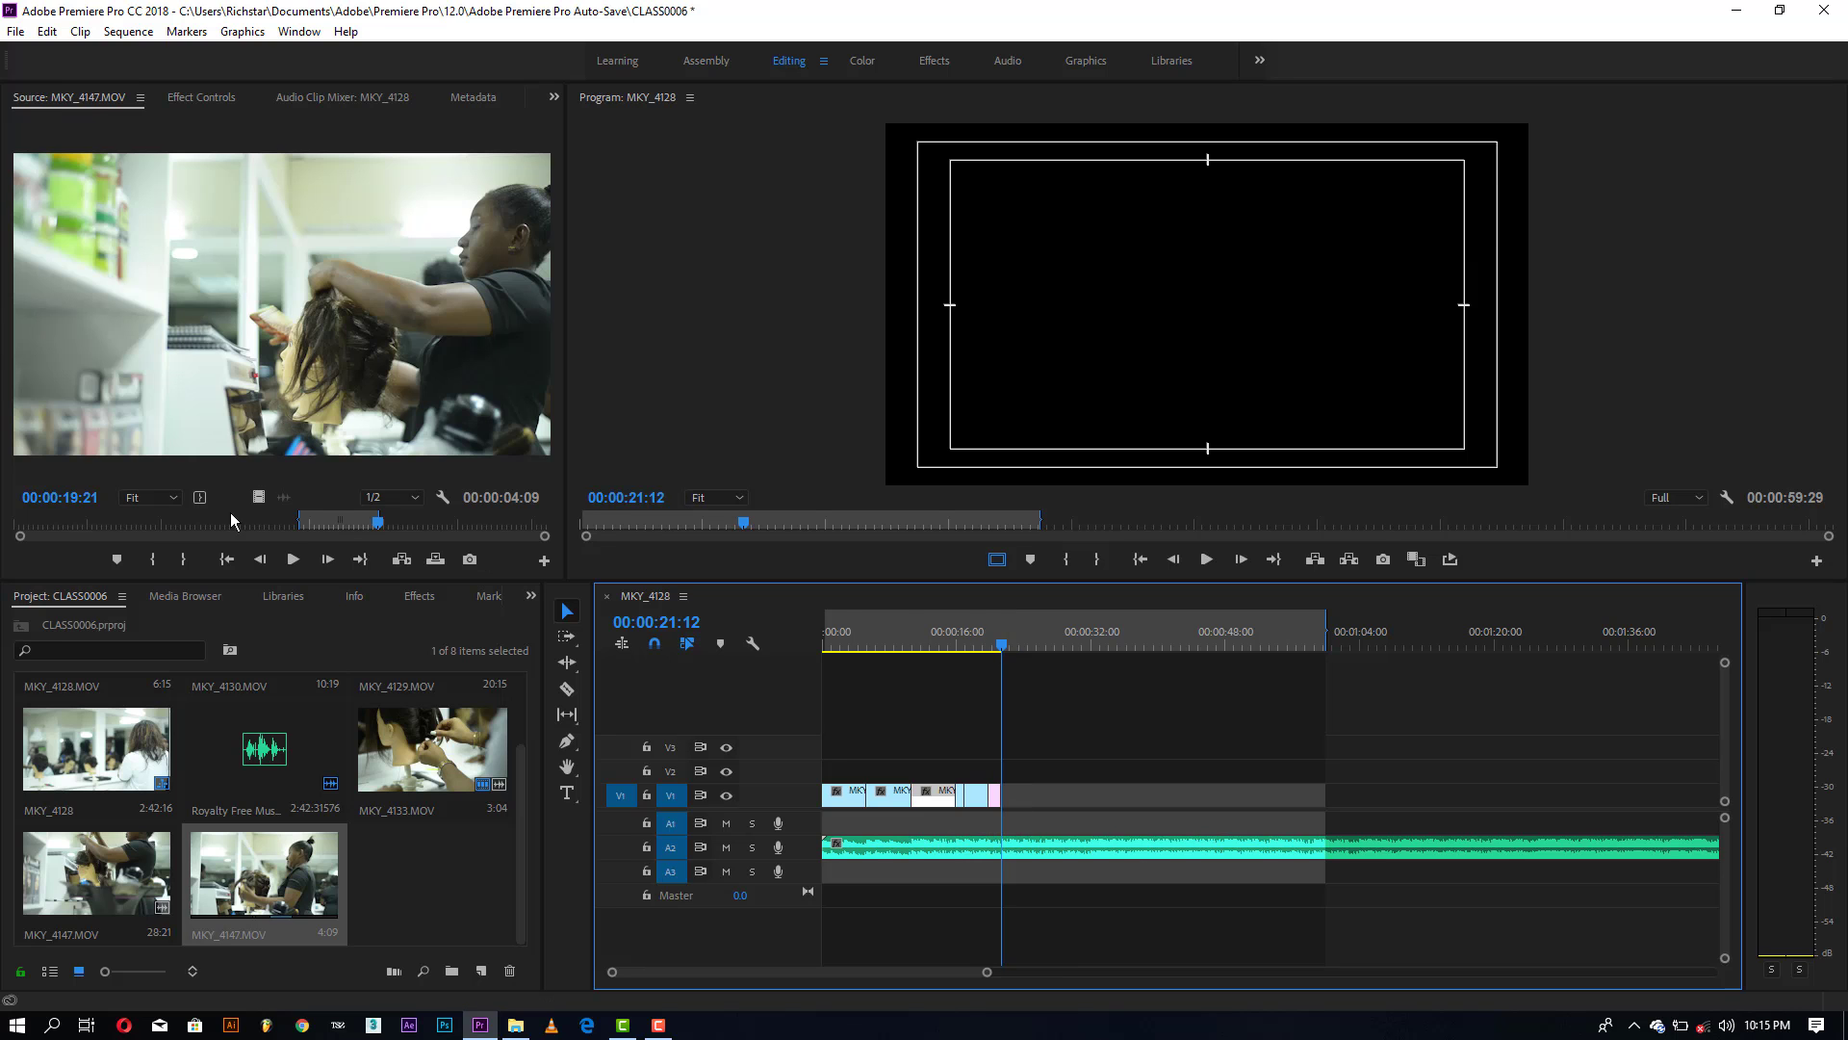
Step: Append a 02:06 MKY_4147 section from 03:15 and play the sequence from the start
{"action": "left_click_drag", "start_coordinate": [229, 521], "coordinate": [82, 518]}
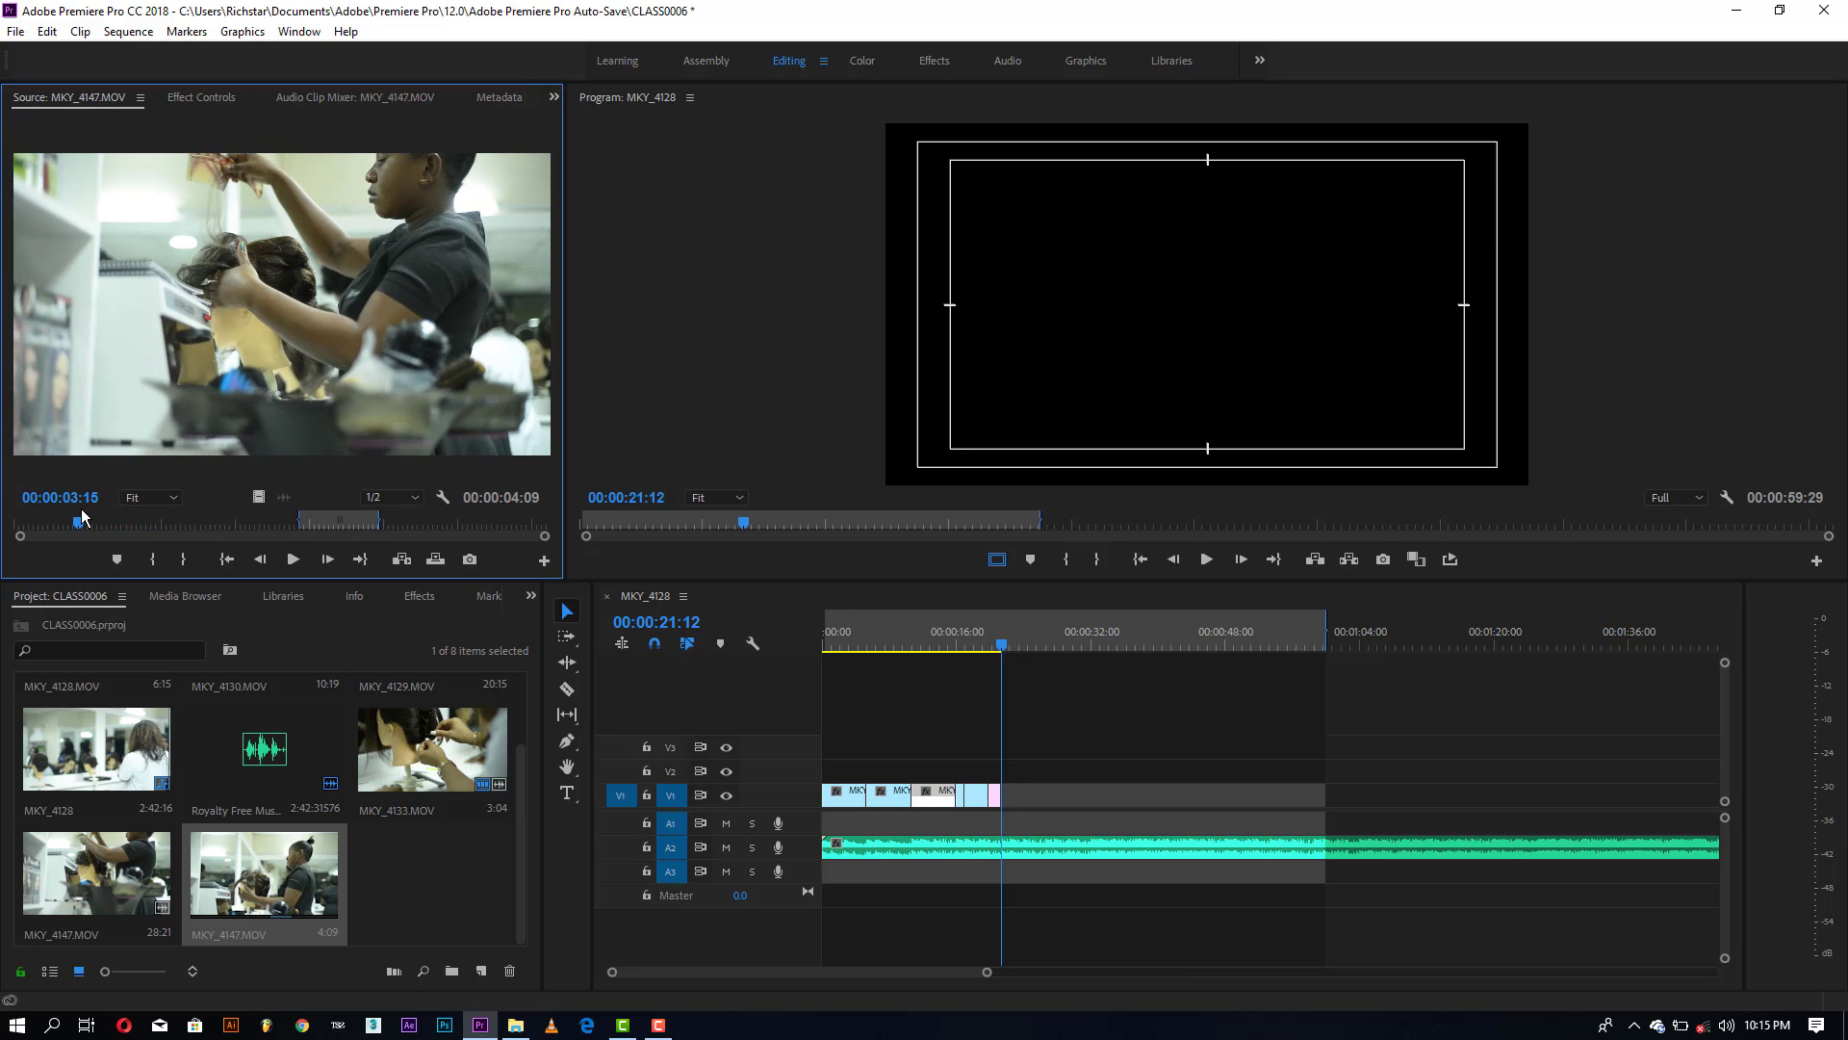
{"action": "left_click", "coordinate": [152, 560]}
{"action": "key", "text": "space"}
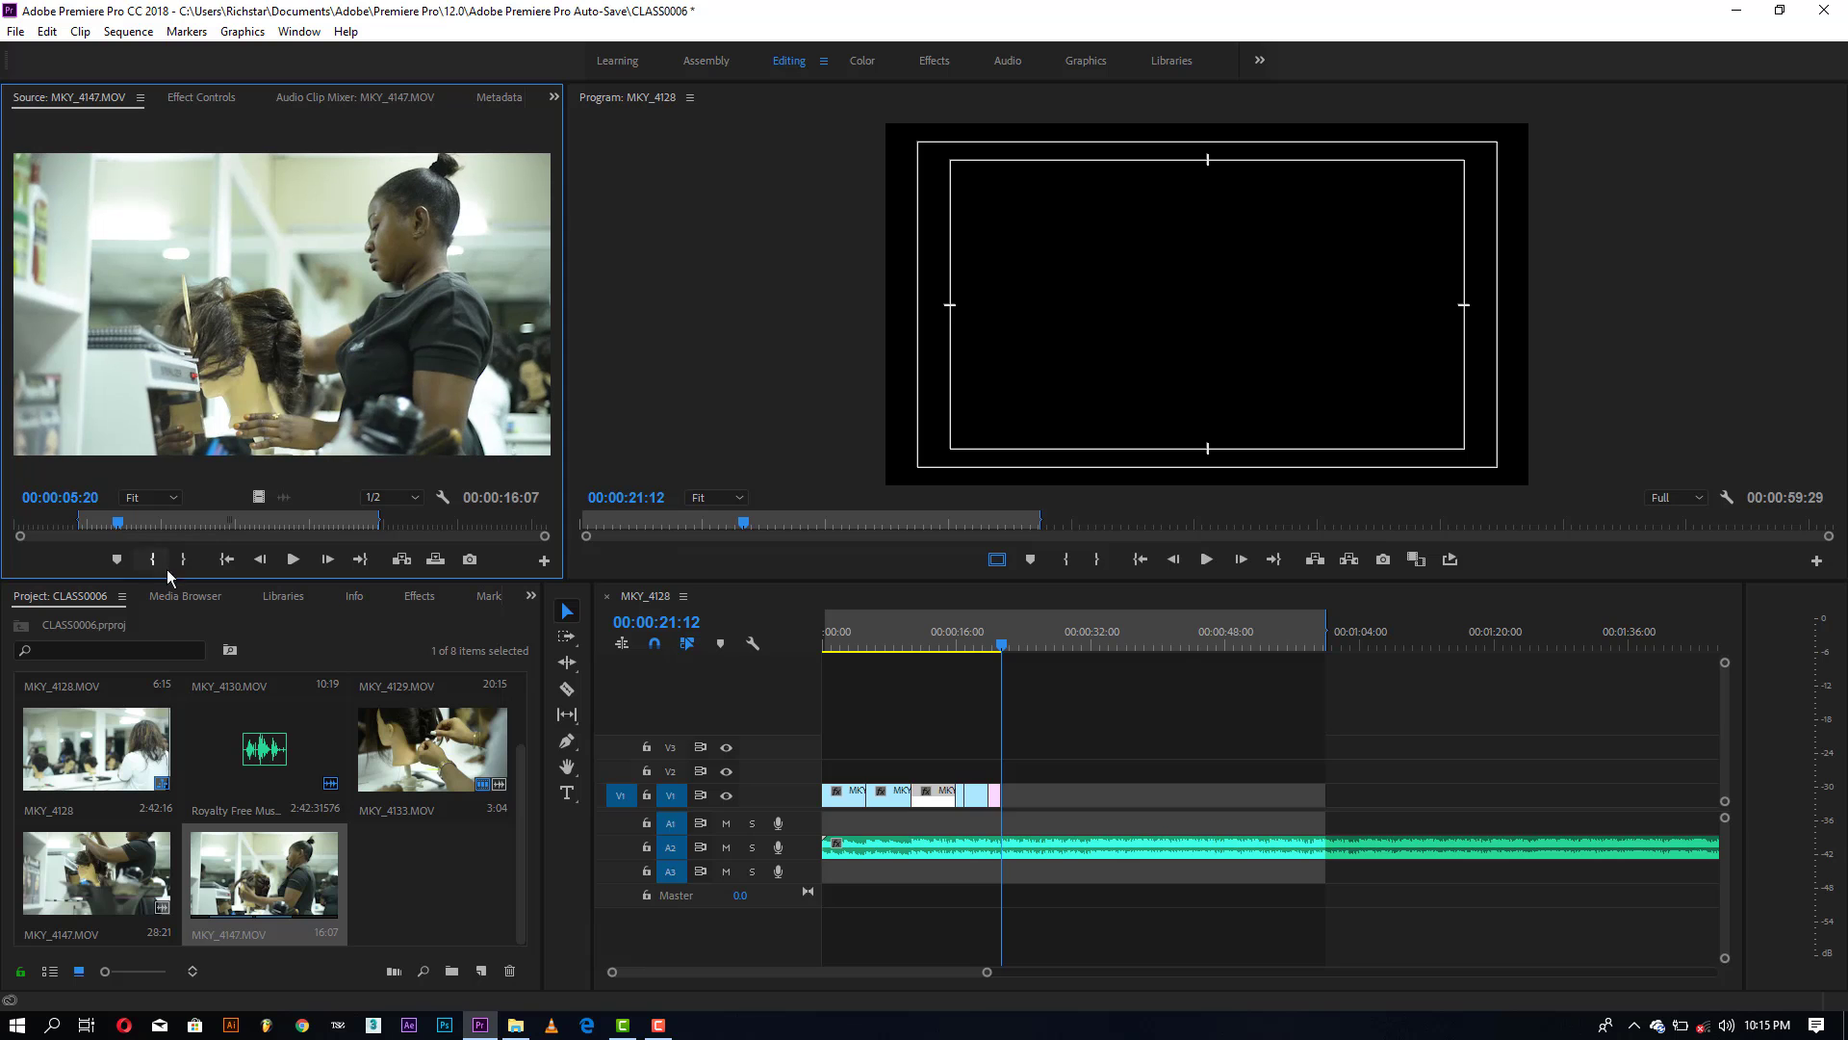
{"action": "left_click_drag", "start_coordinate": [258, 497], "coordinate": [1010, 804]}
{"action": "key", "text": "space"}
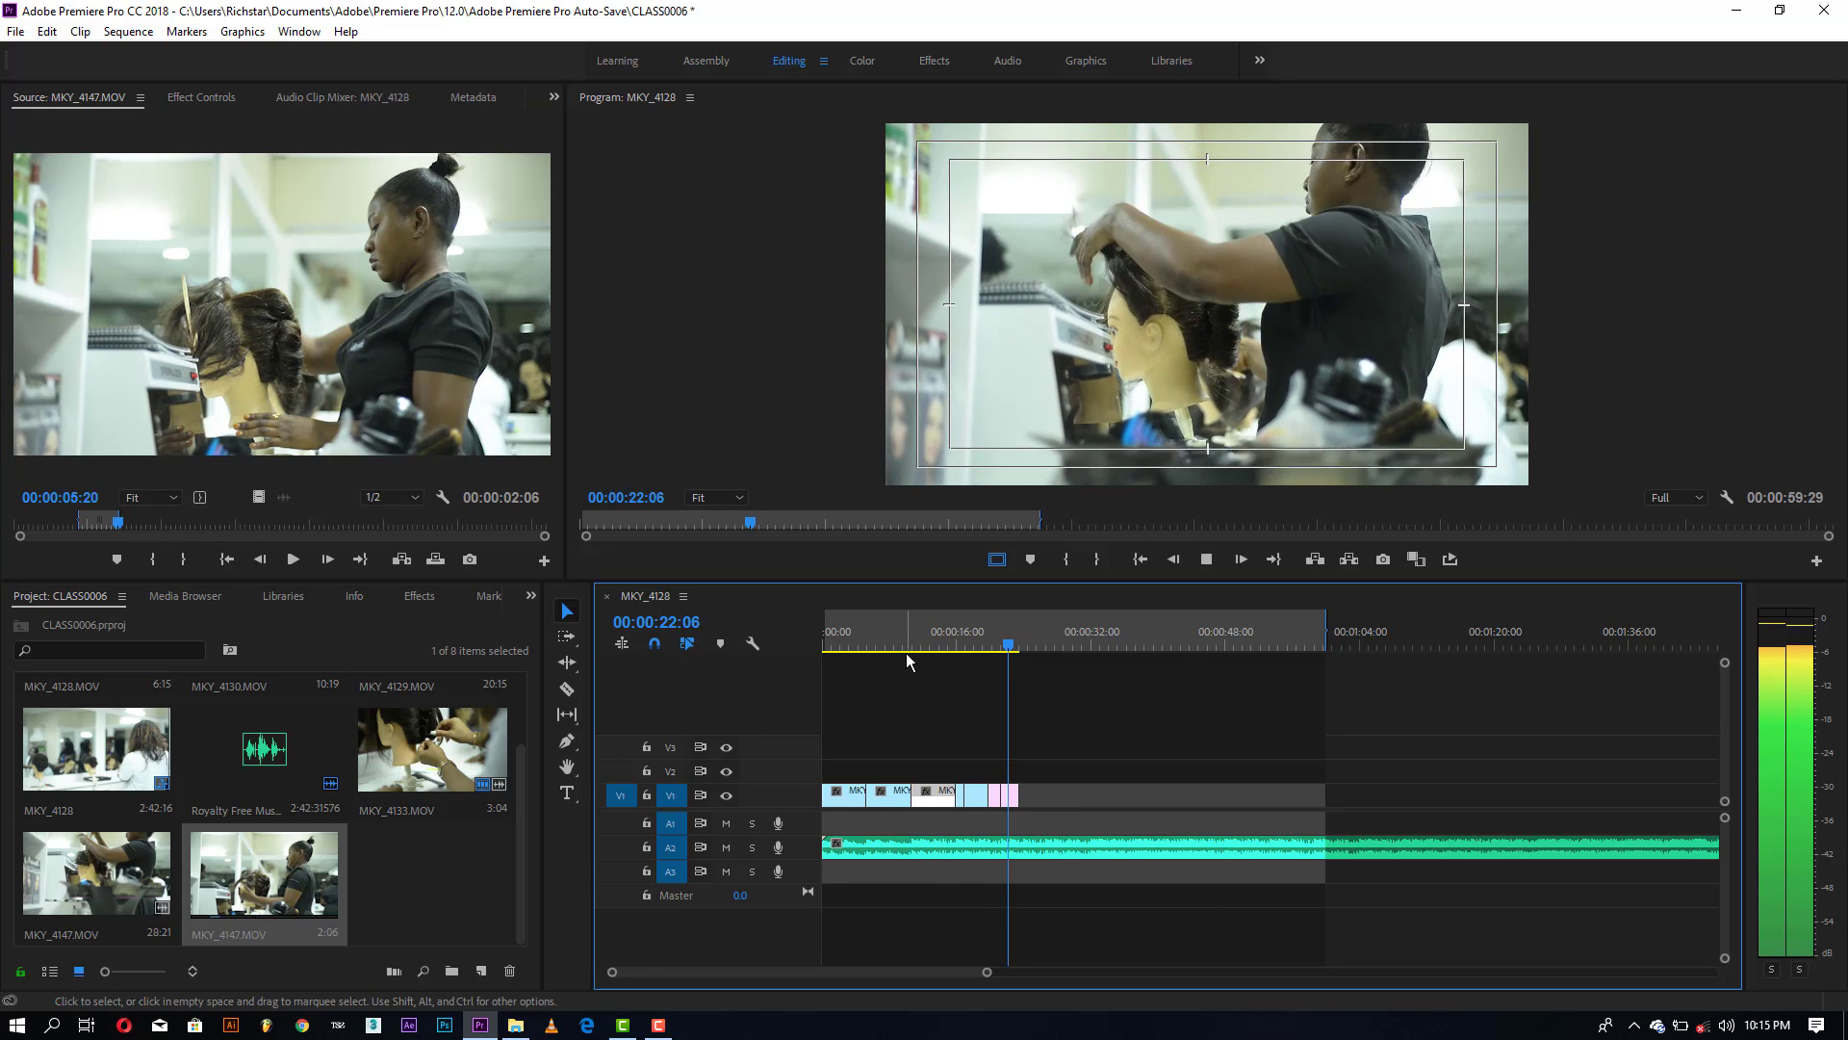
{"action": "key", "text": "Home"}
{"action": "key", "text": "space"}
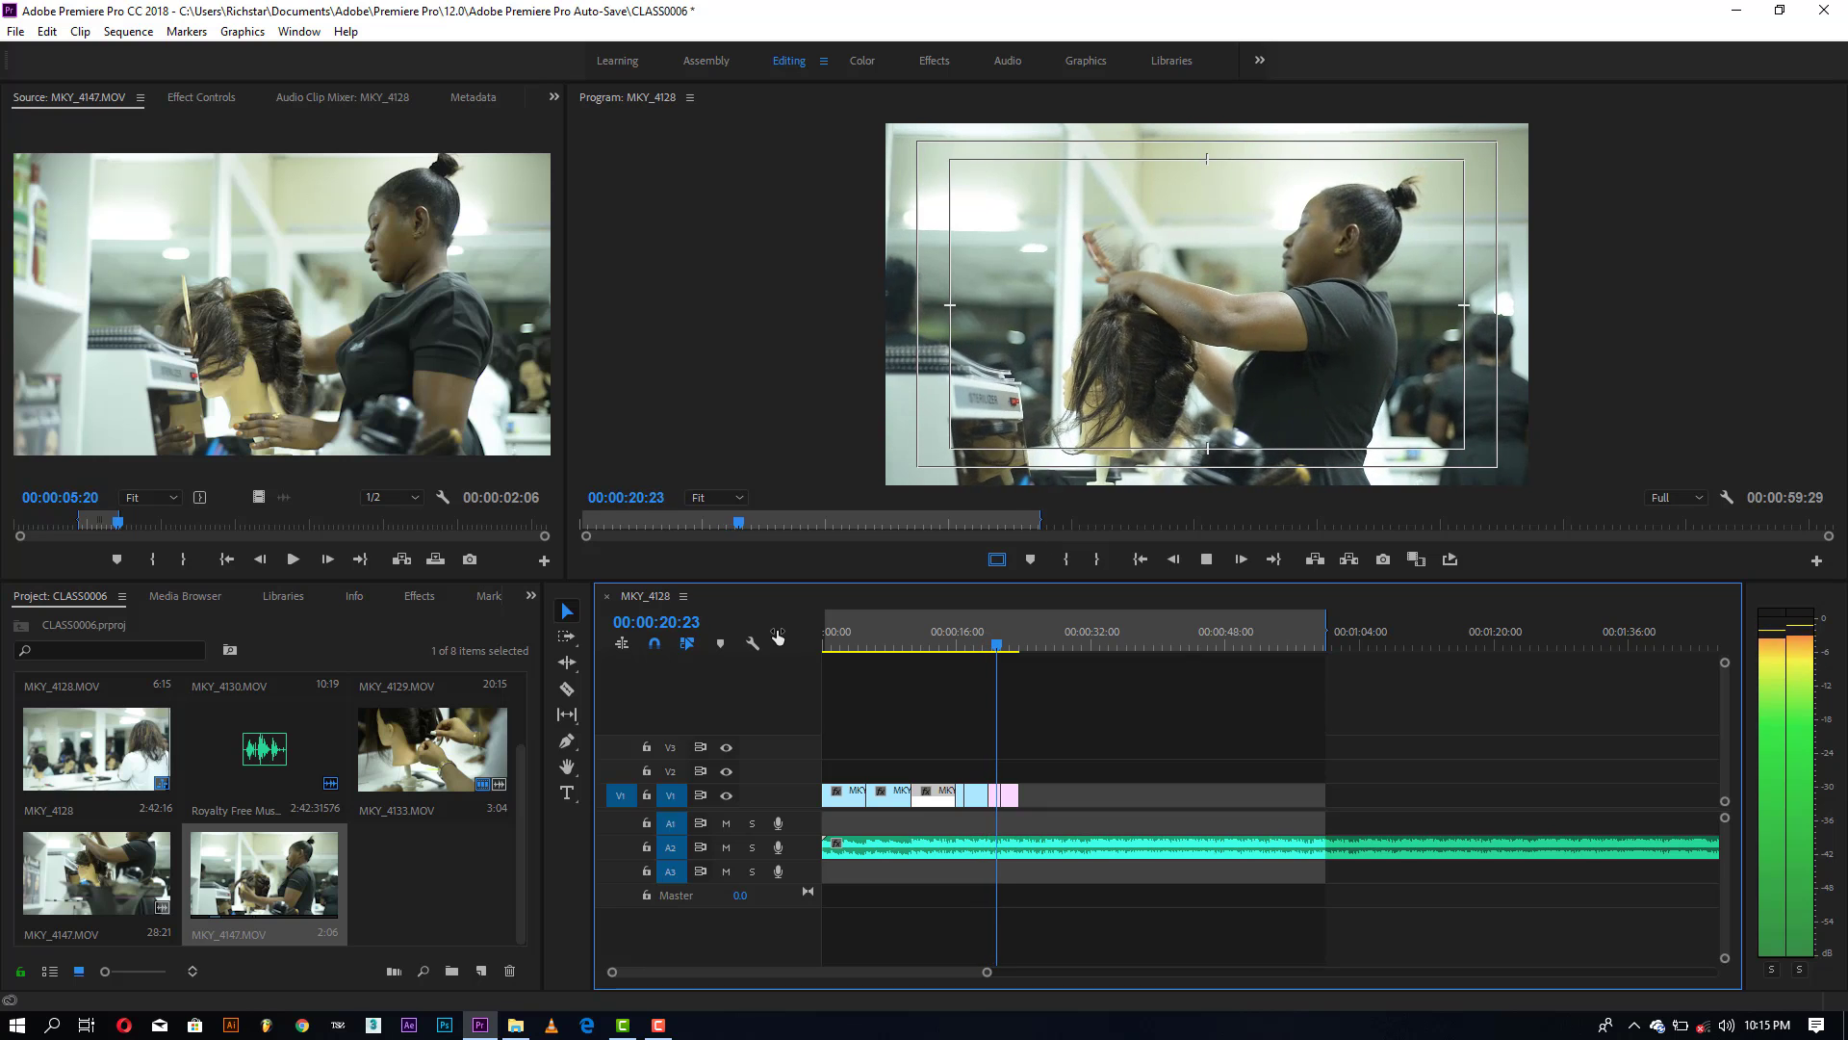
Step: Stop playback at 00:00:21:27 and show the Effects panel's preset and transition folders
{"action": "key", "text": "space"}
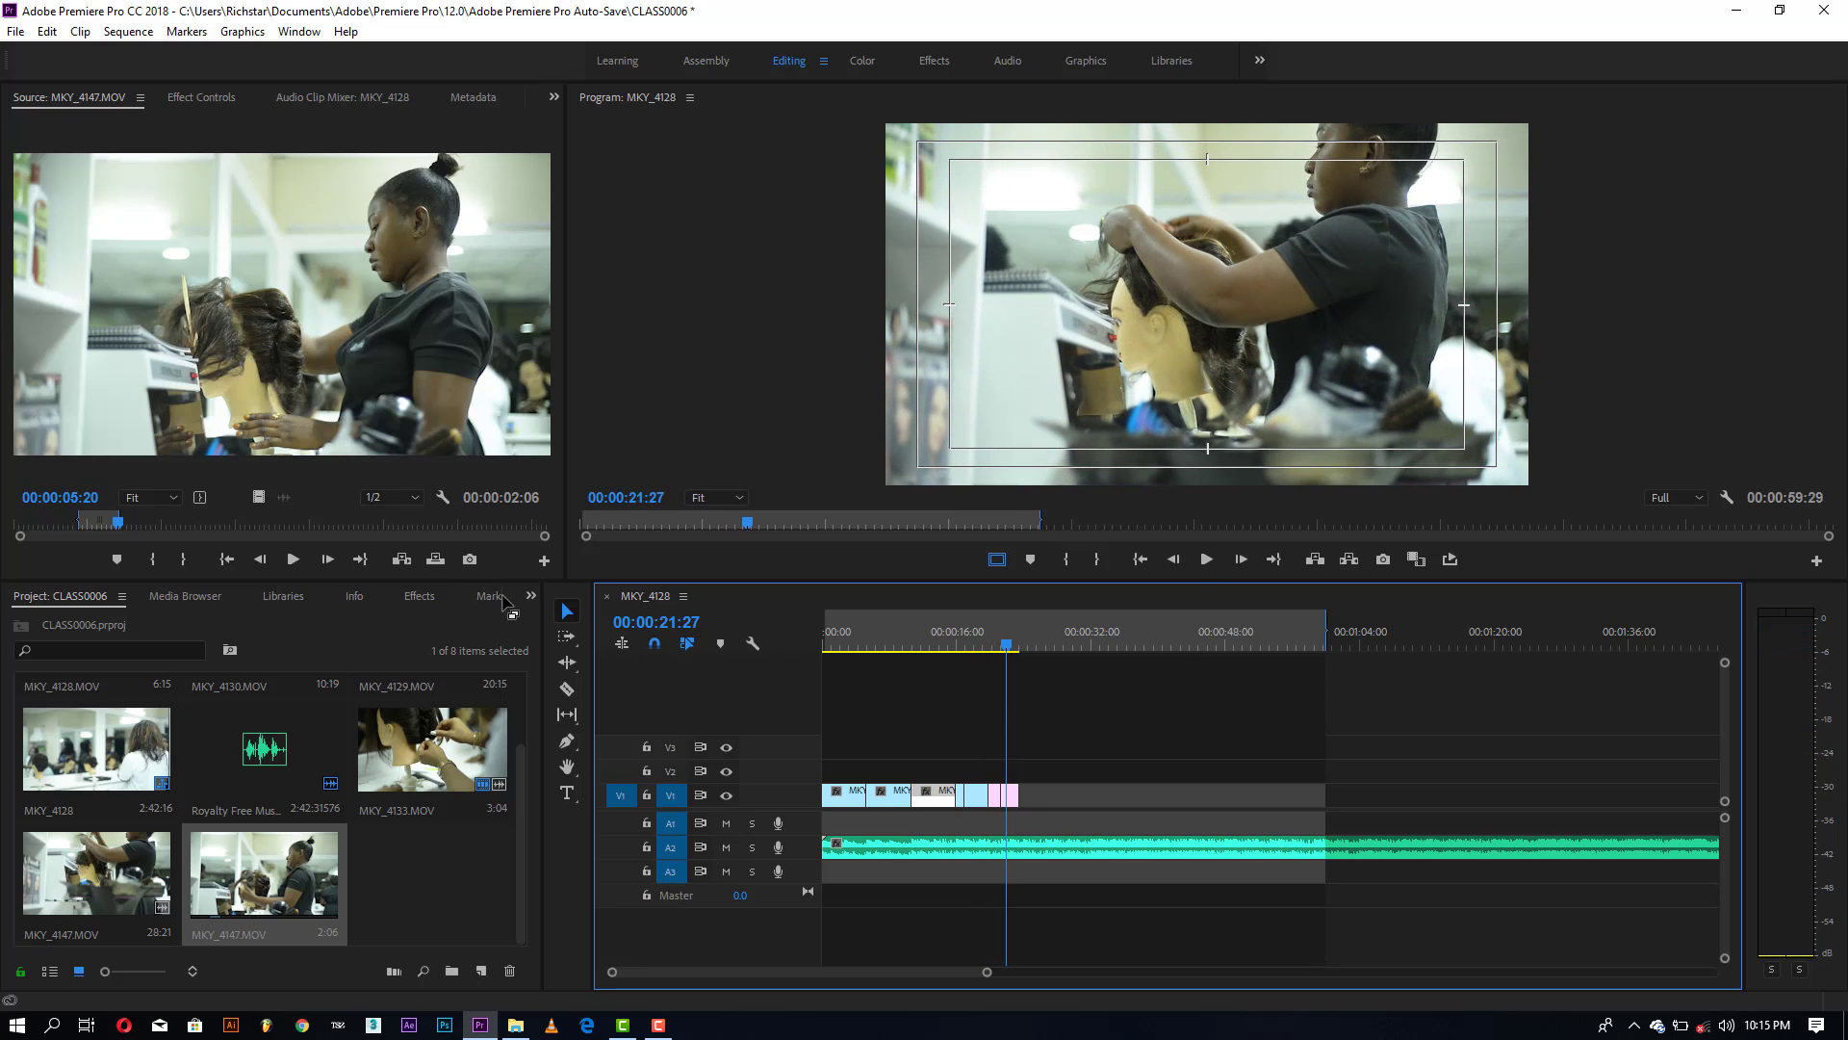
{"action": "left_click", "coordinate": [423, 596]}
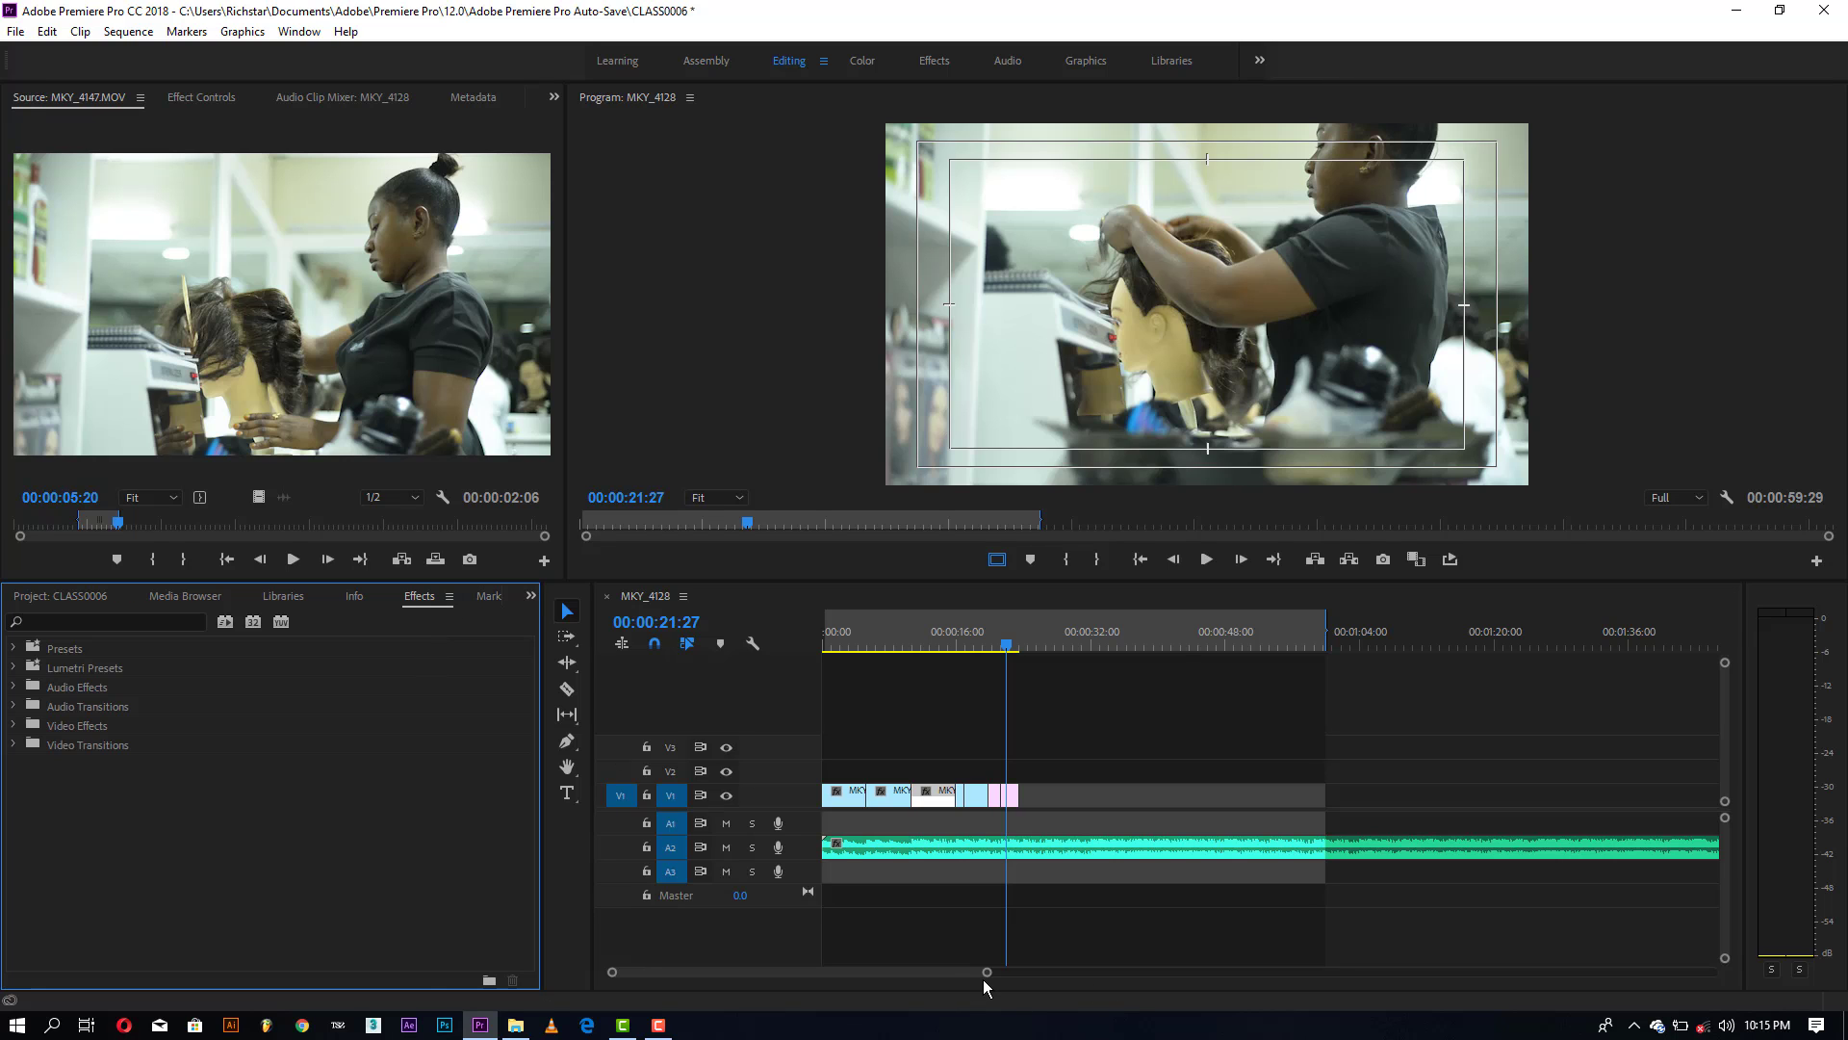
Step: Ripple-trim about five frames off MKY_4133's out point, then replay the edit from 18:17
{"action": "left_click_drag", "start_coordinate": [987, 971], "coordinate": [818, 971]}
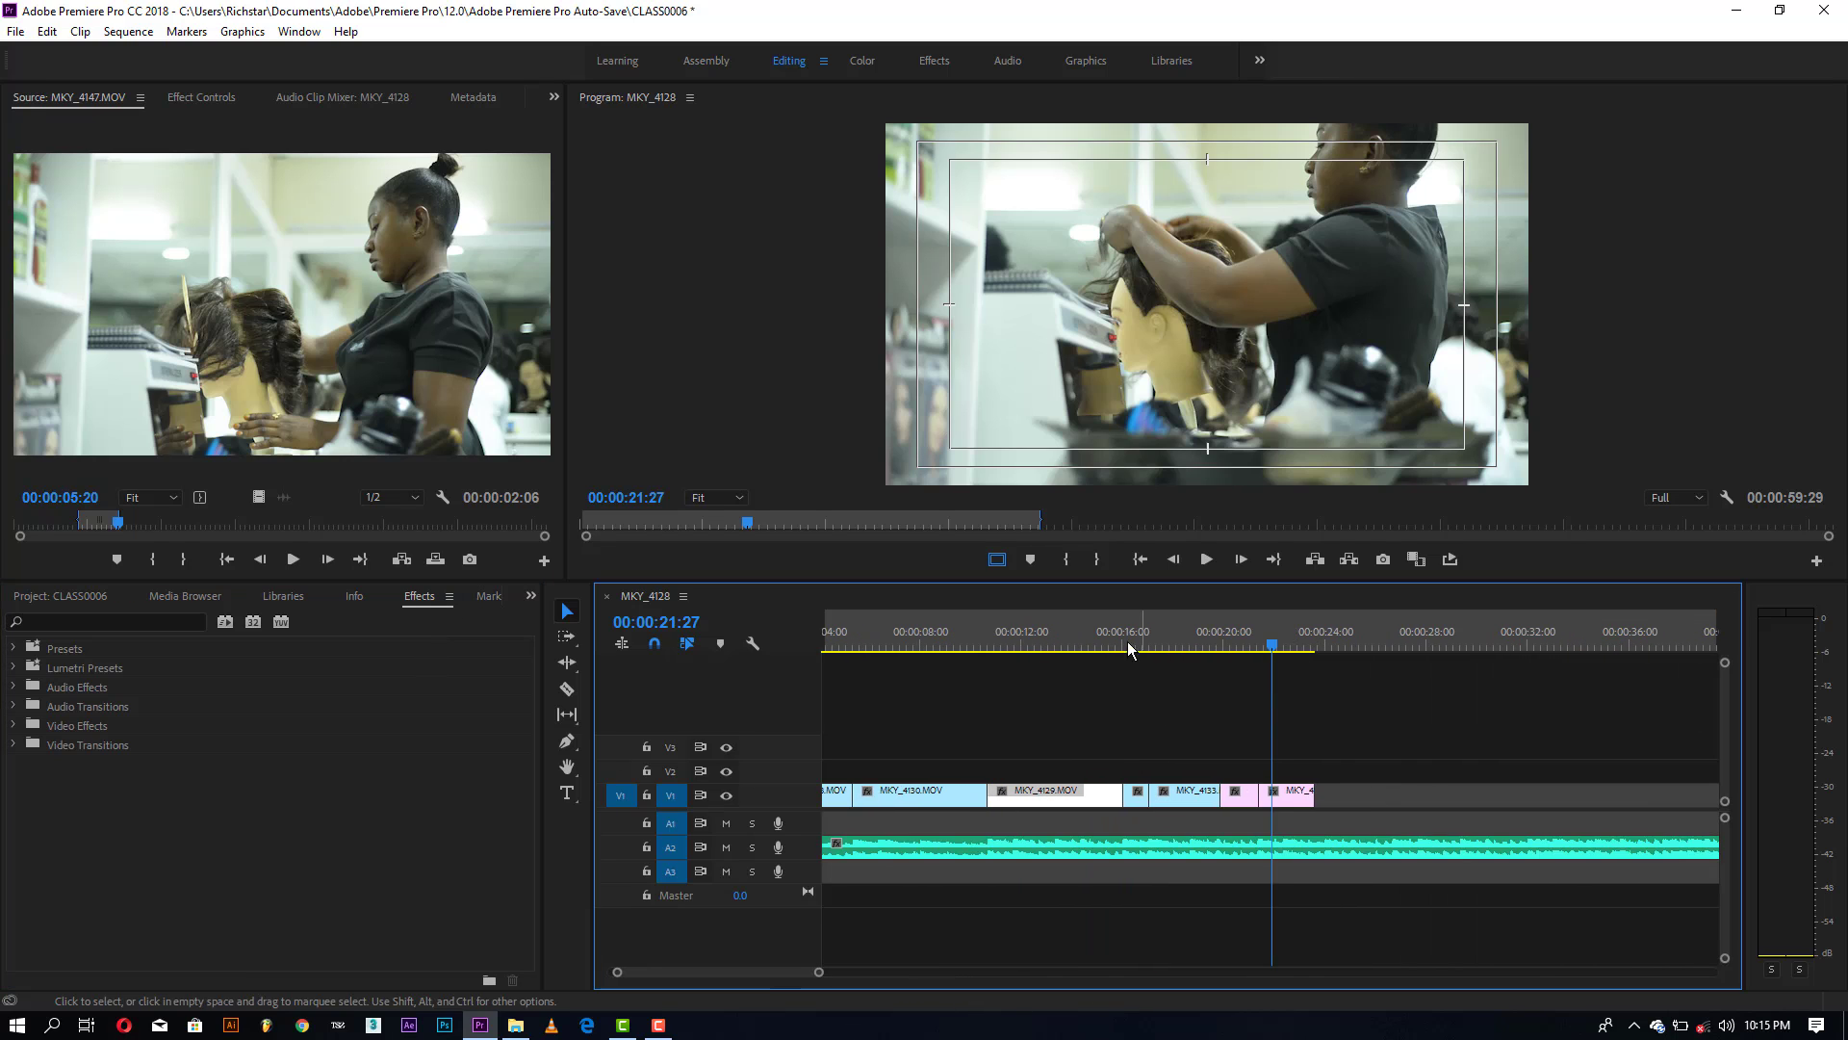
{"action": "left_click", "coordinate": [1080, 631]}
{"action": "key", "text": "space"}
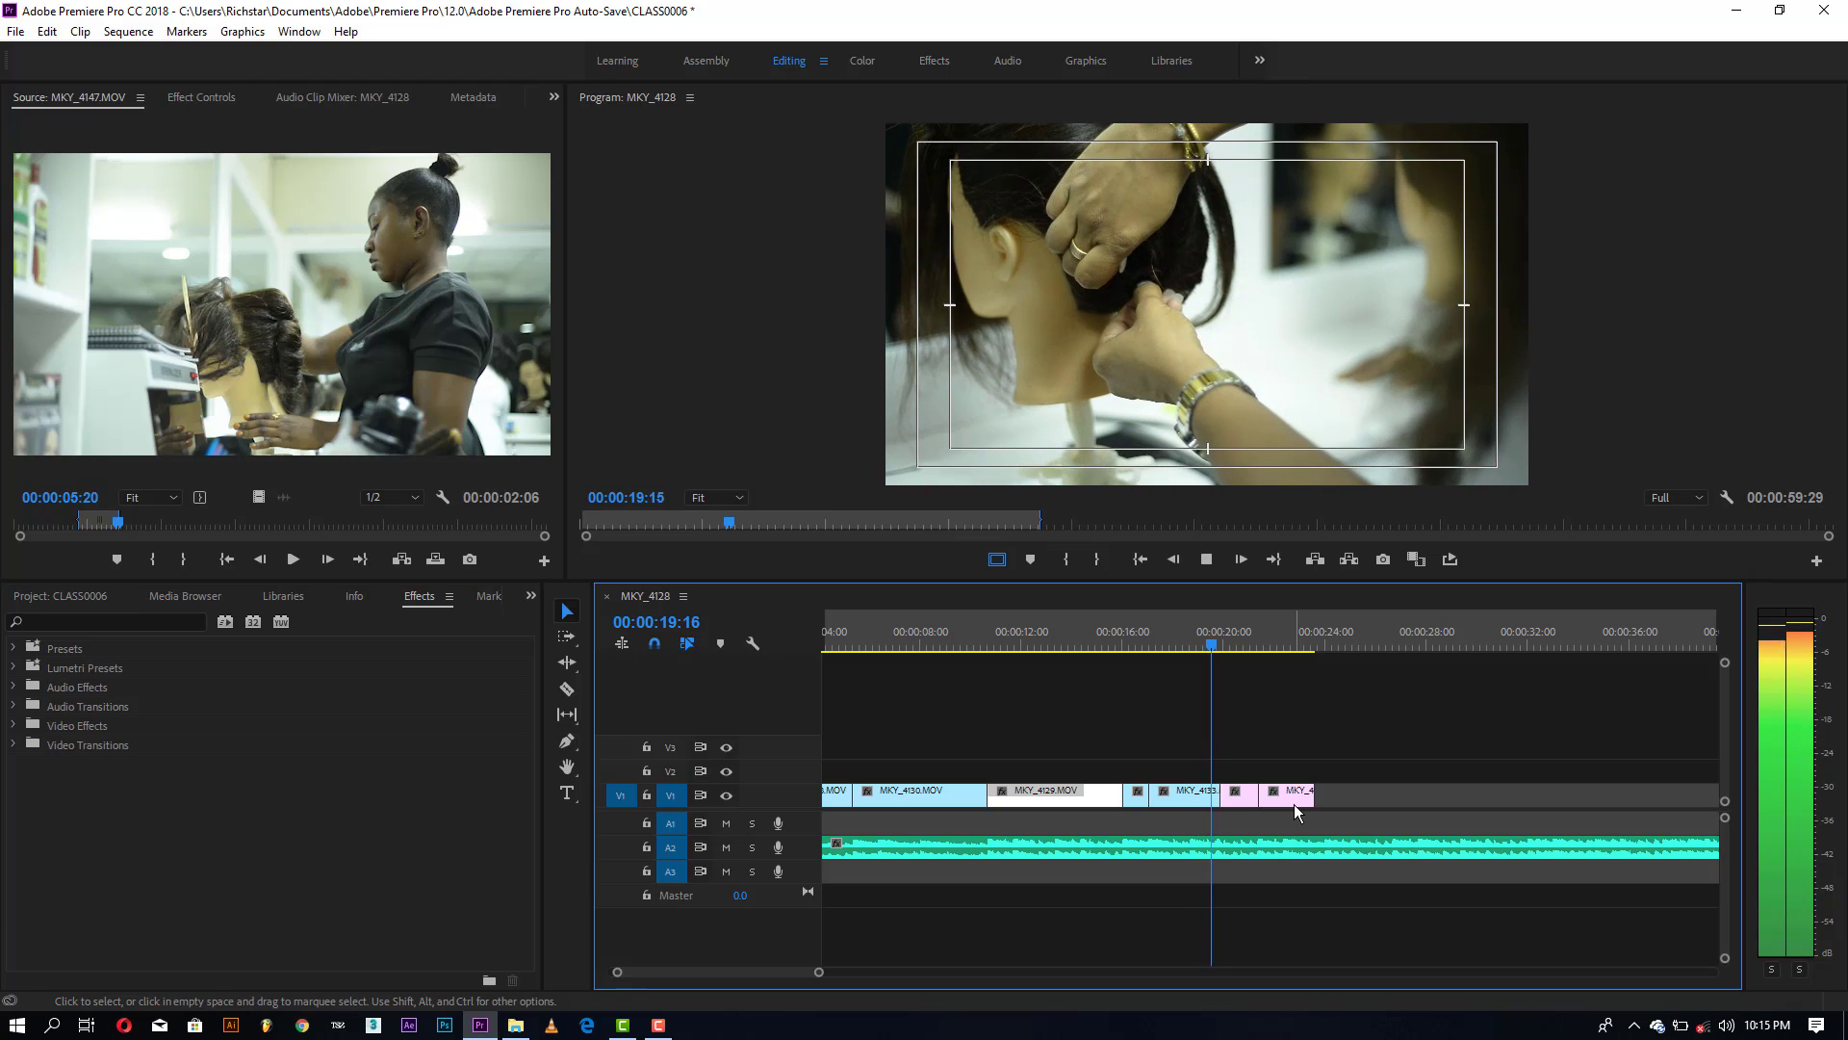
{"action": "key", "text": "space"}
{"action": "left_click", "coordinate": [1219, 798]}
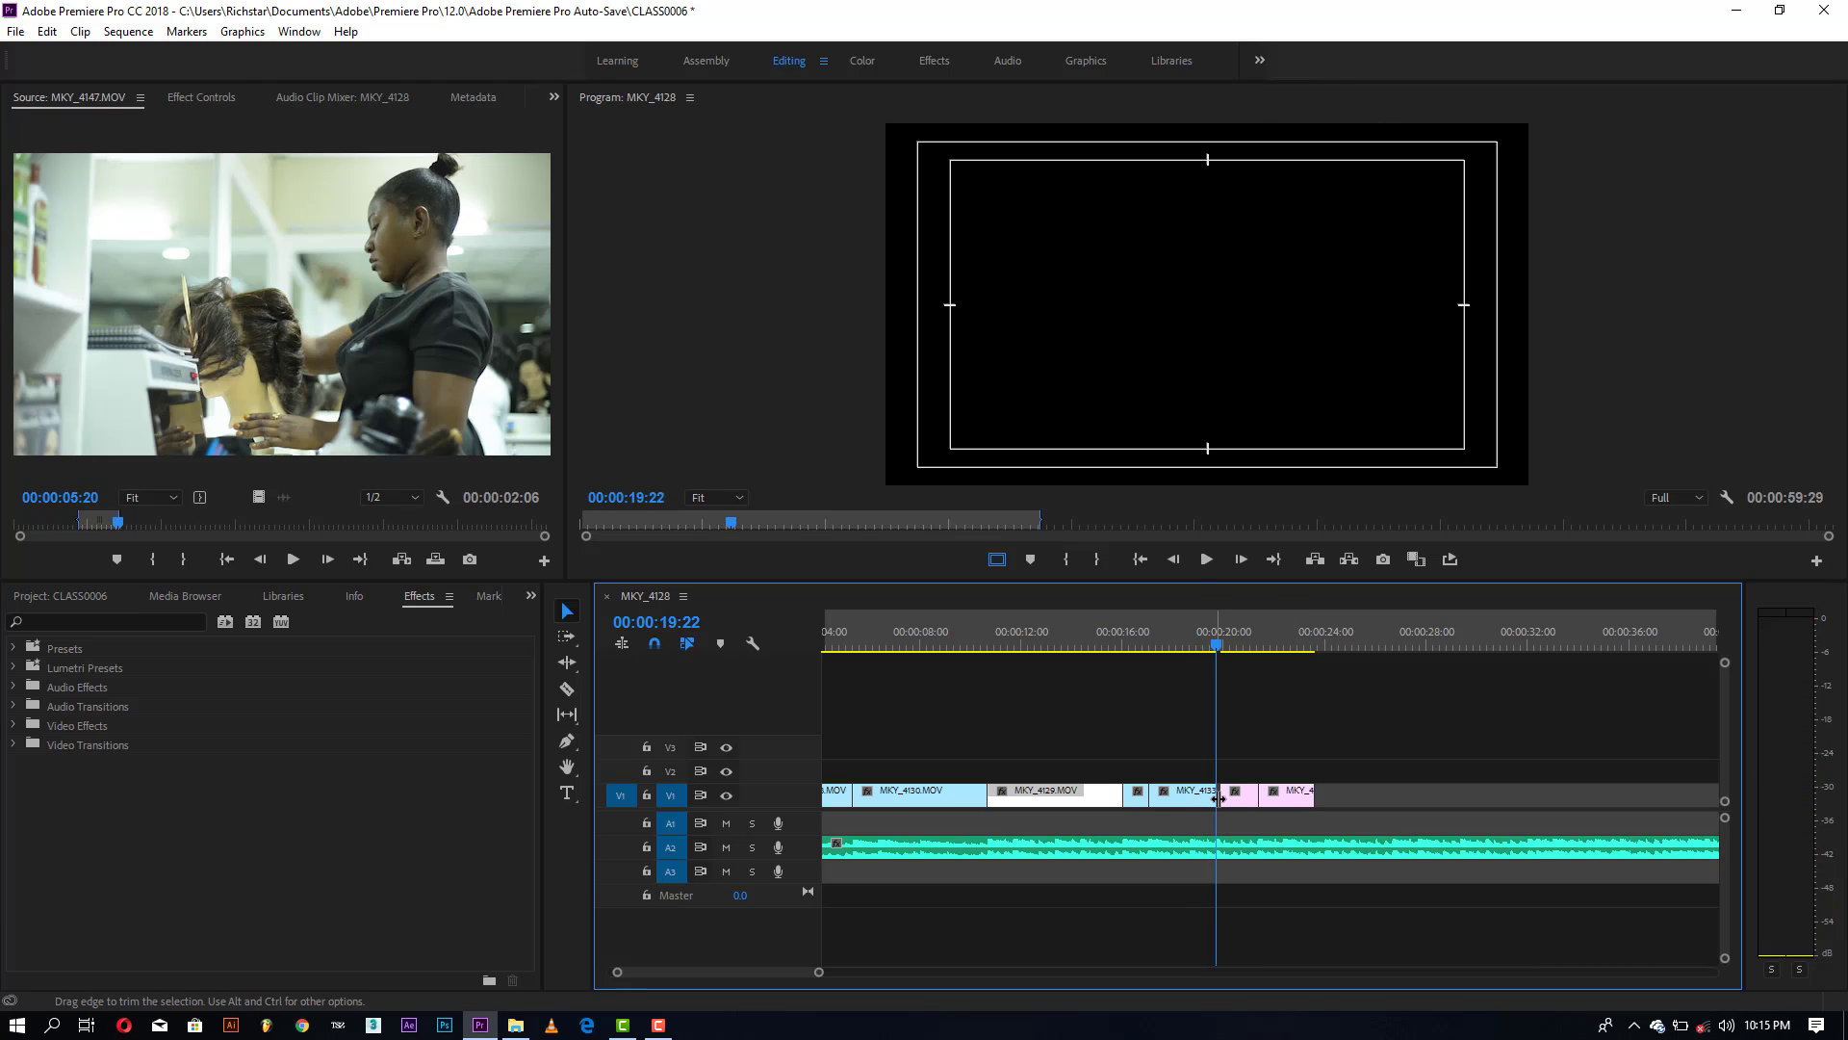
{"action": "left_click_drag", "start_coordinate": [1219, 798], "coordinate": [1214, 799]}
{"action": "left_click", "coordinate": [1190, 643]}
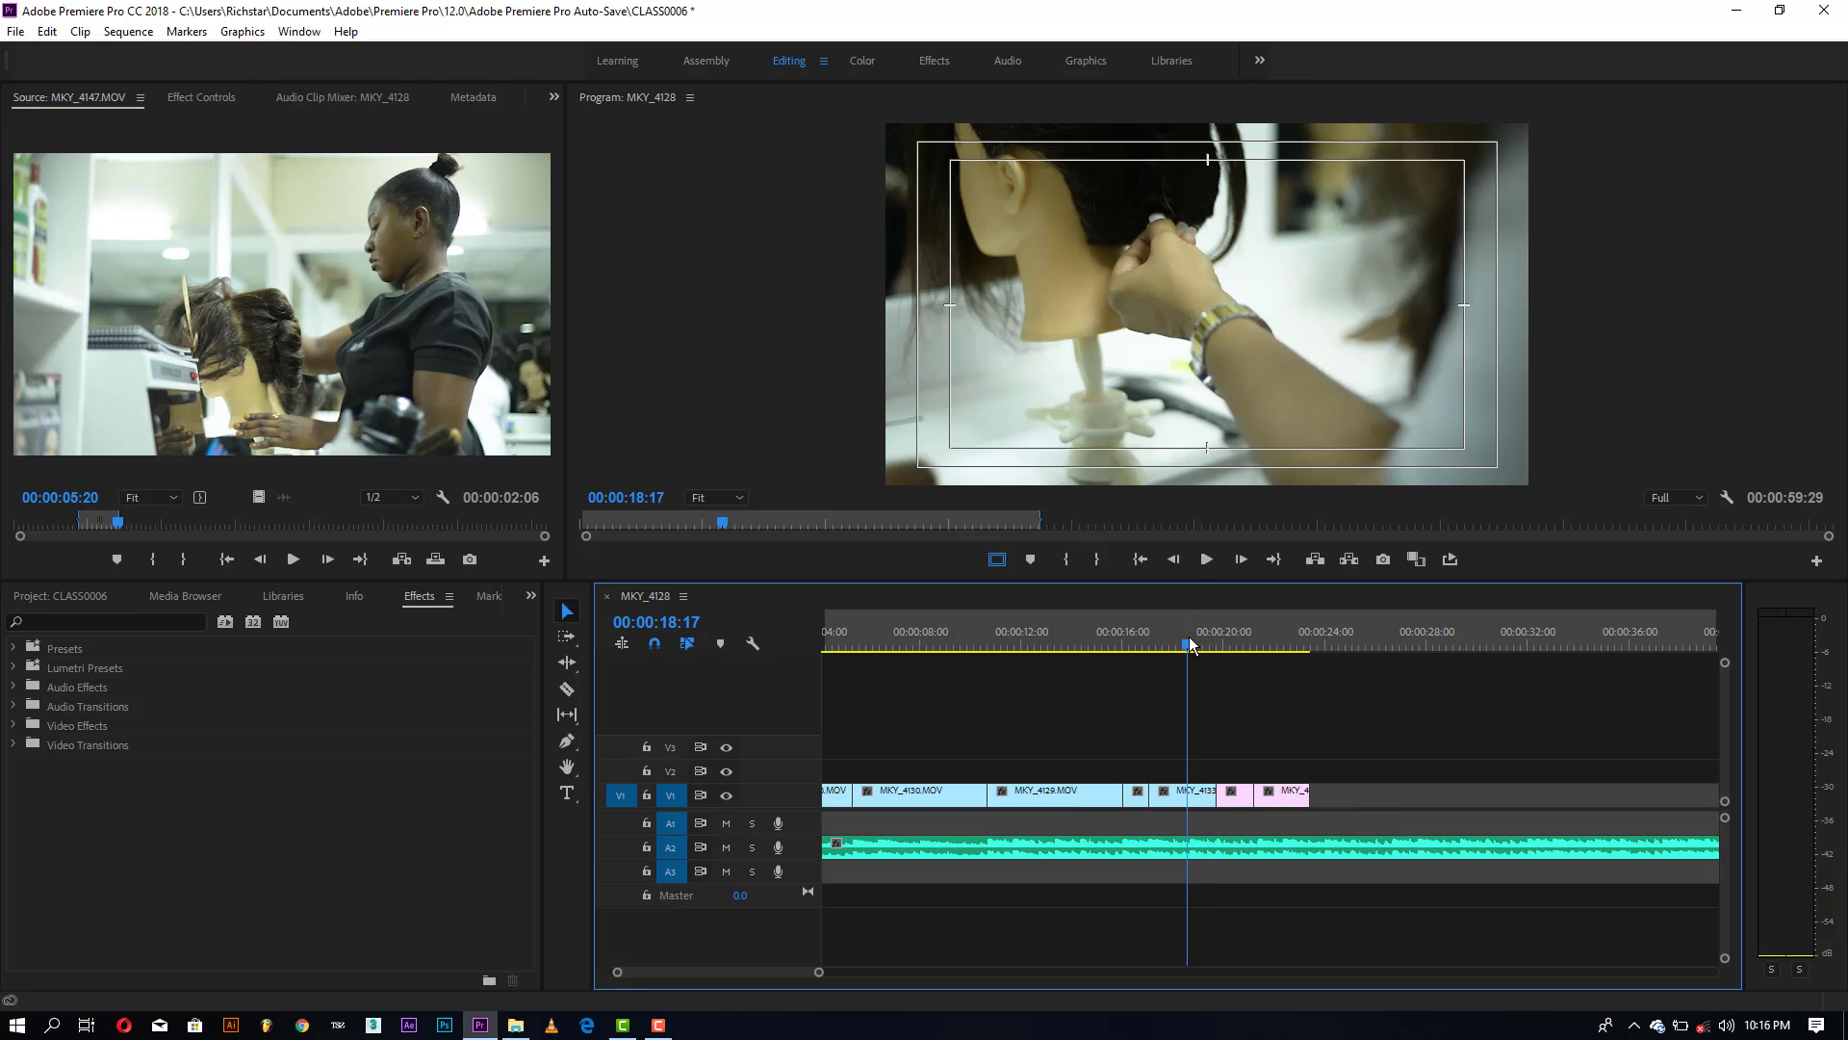
{"action": "key", "text": "space"}
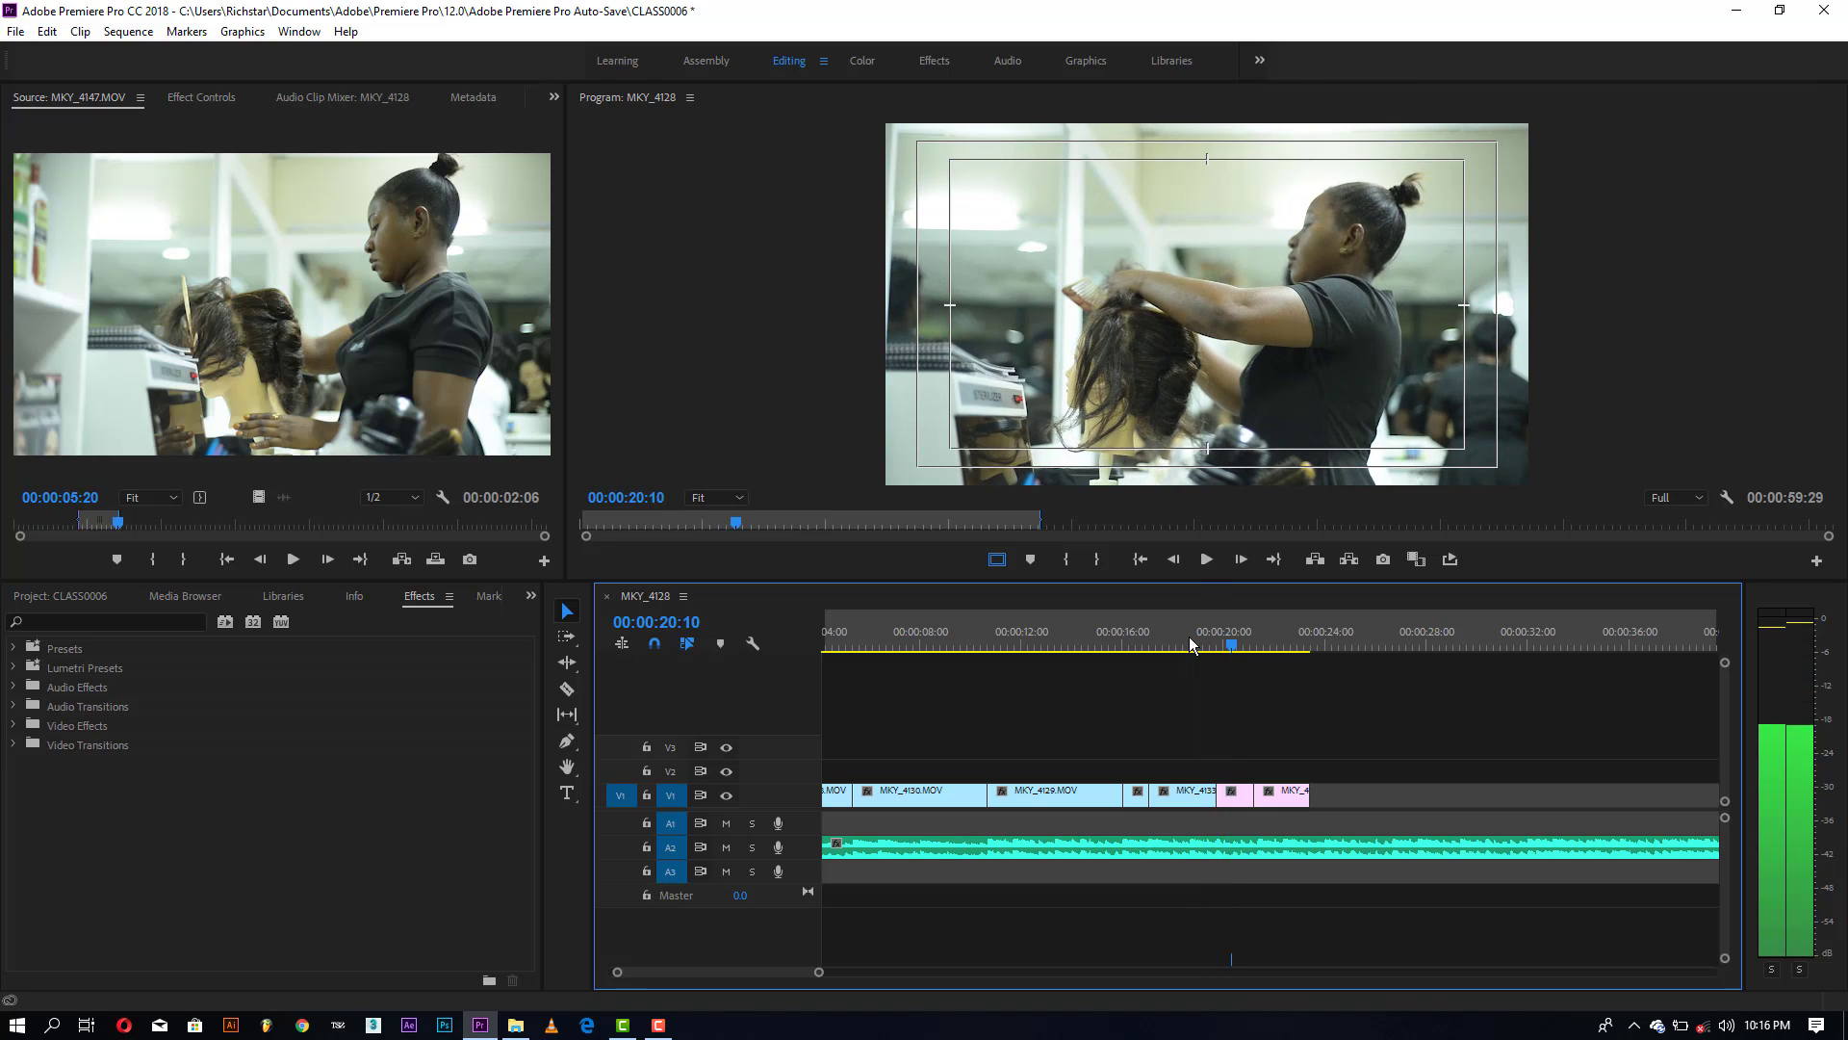
{"action": "key", "text": "space"}
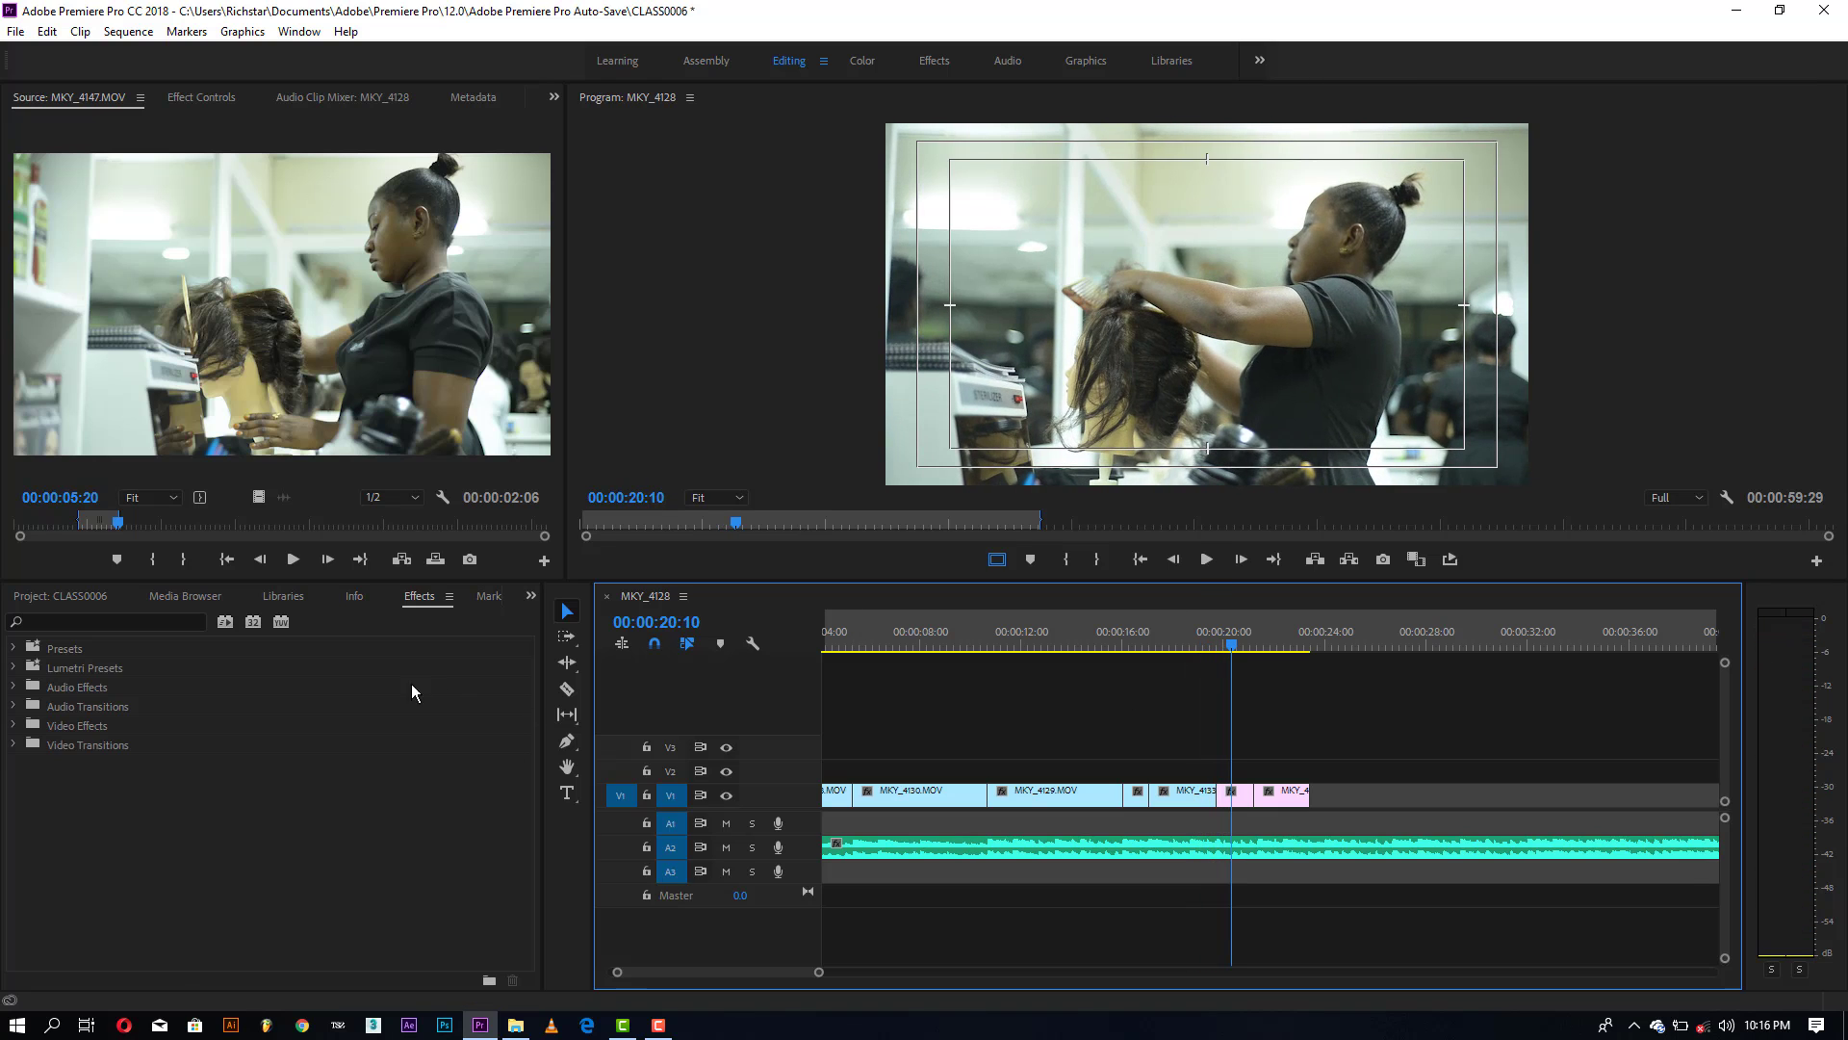
Step: Apply Additive Dissolve from Video Transitions > Dissolve to the V1 edit point and preview it
{"action": "left_click", "coordinate": [19, 649]}
{"action": "left_click", "coordinate": [18, 648]}
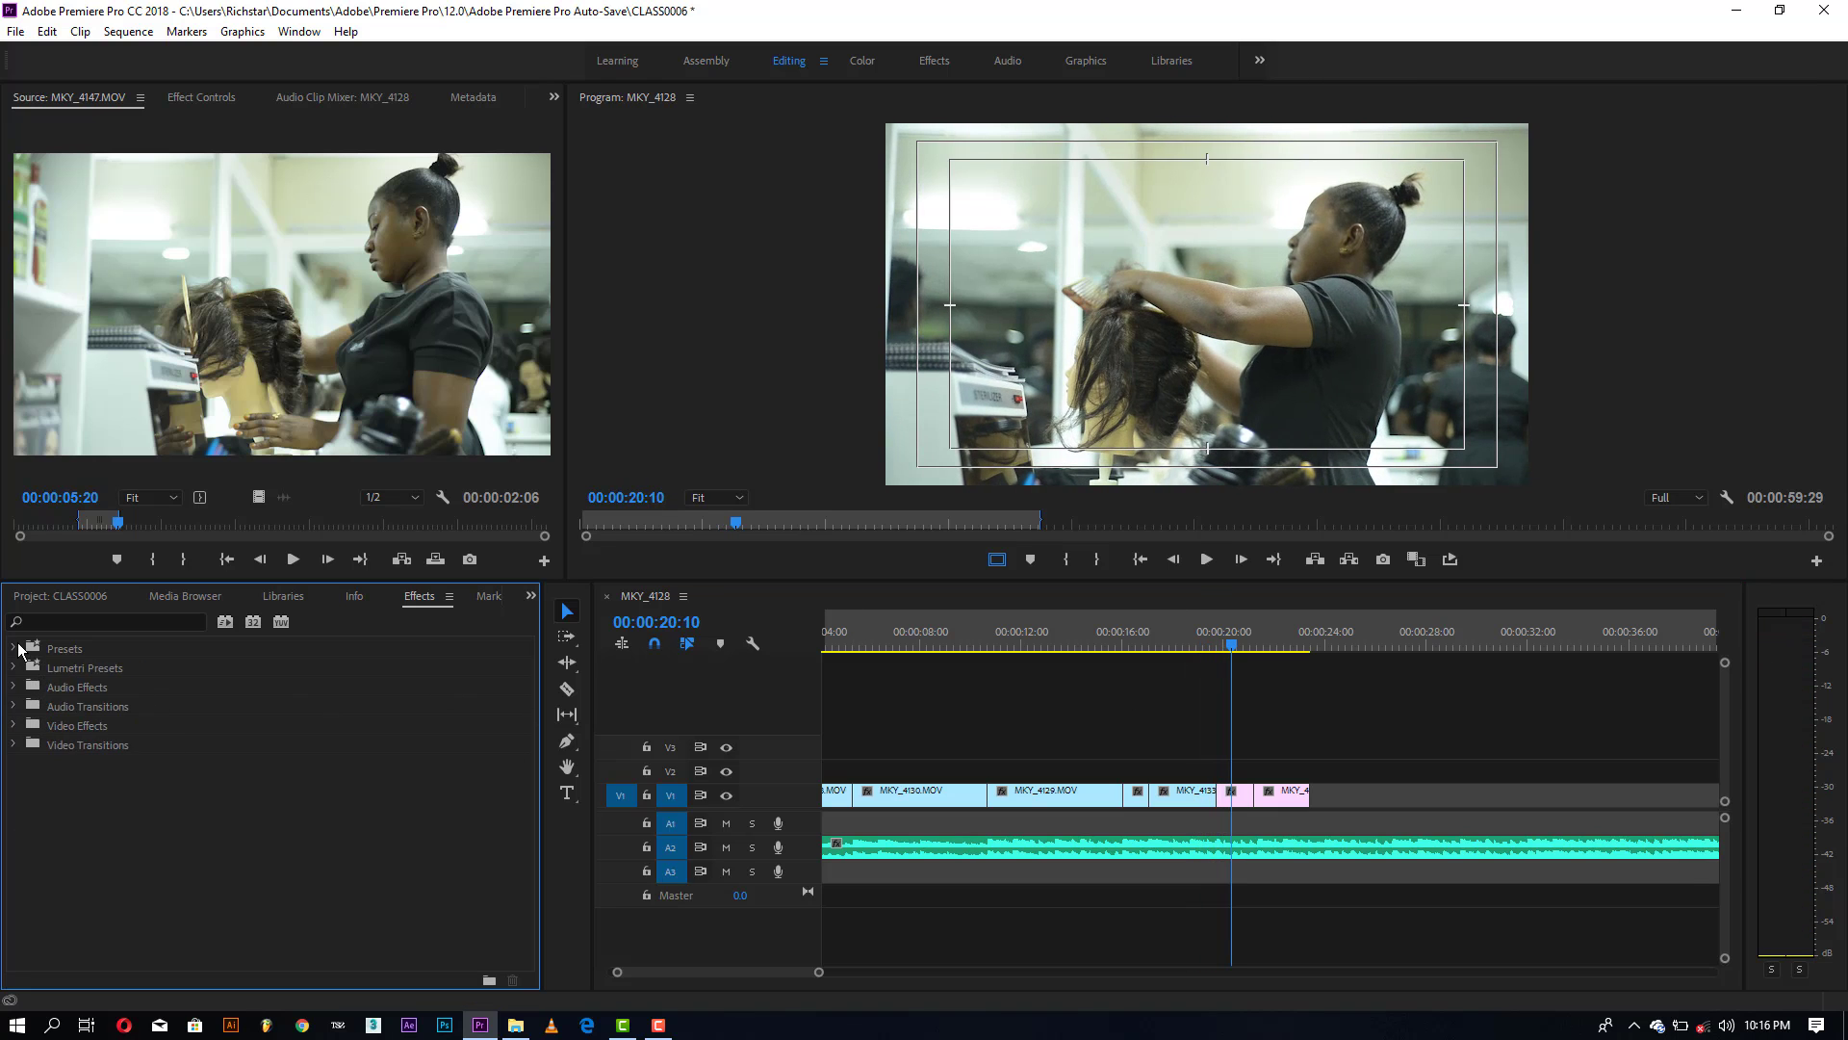
{"action": "left_click", "coordinate": [15, 745]}
{"action": "left_click", "coordinate": [24, 784]}
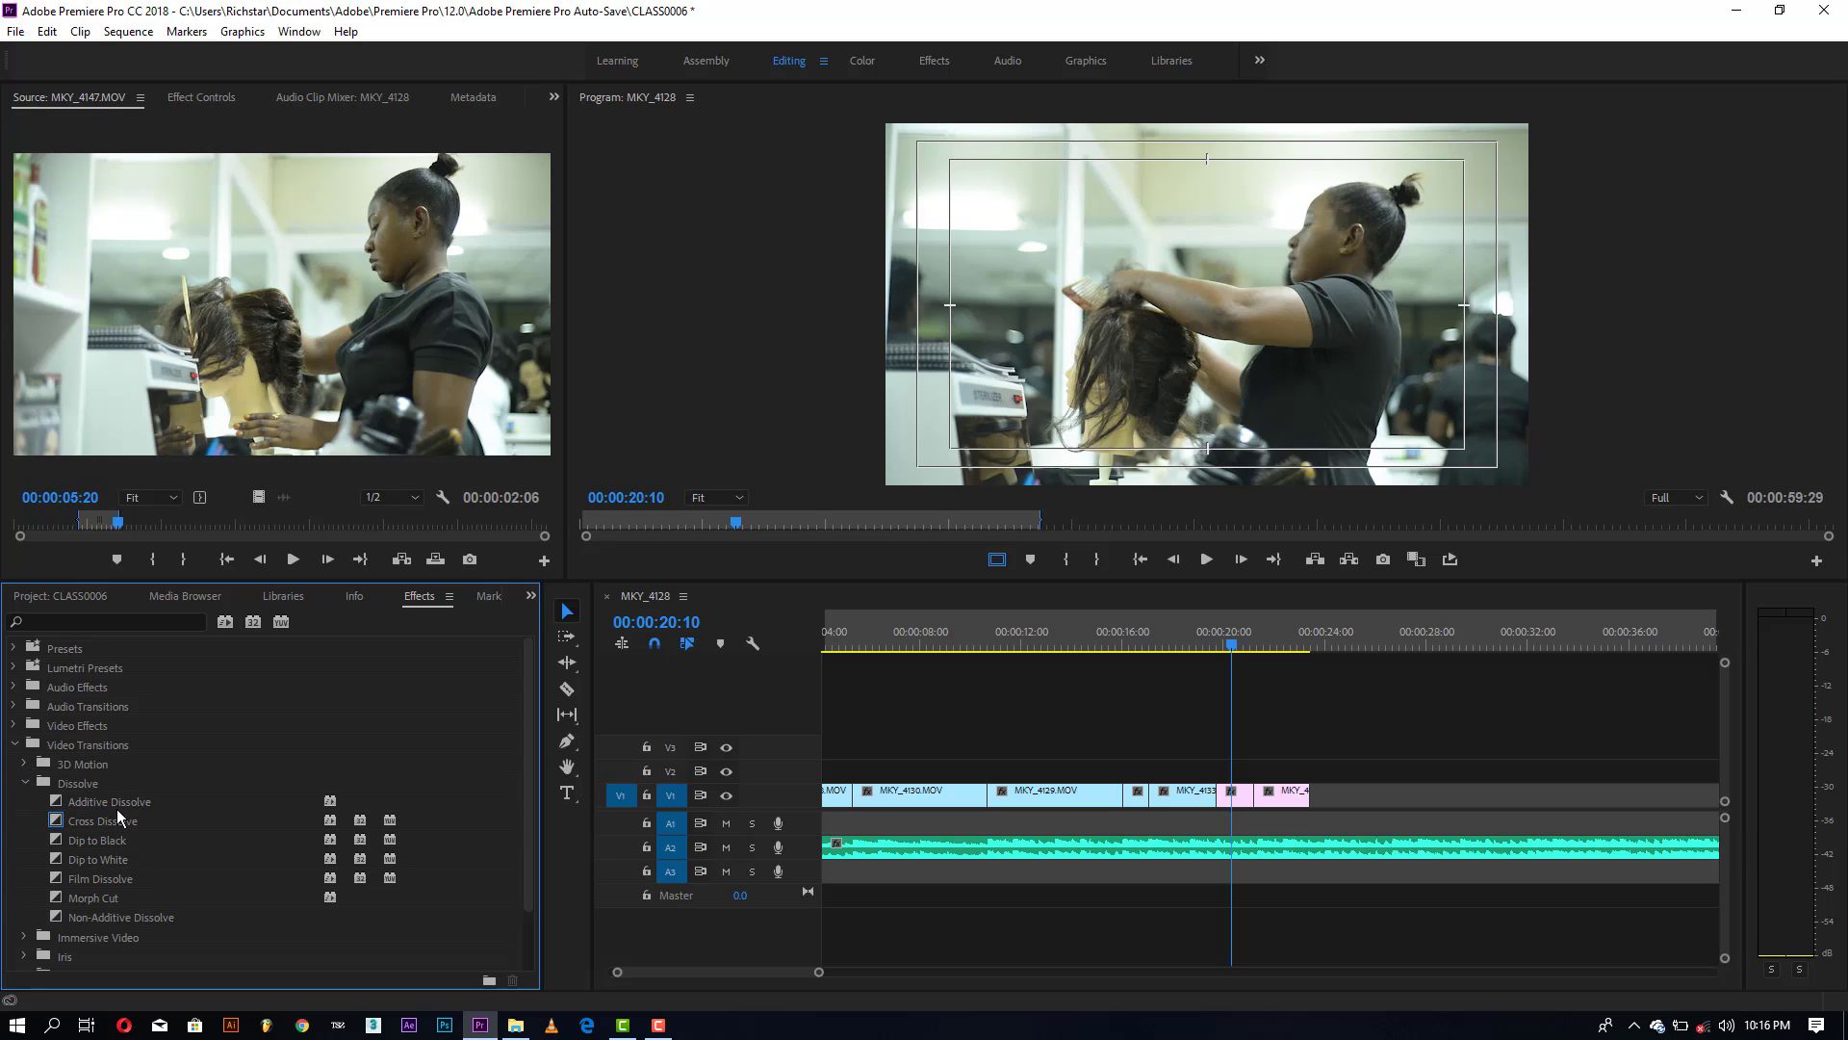
{"action": "left_click_drag", "start_coordinate": [117, 809], "coordinate": [1231, 816]}
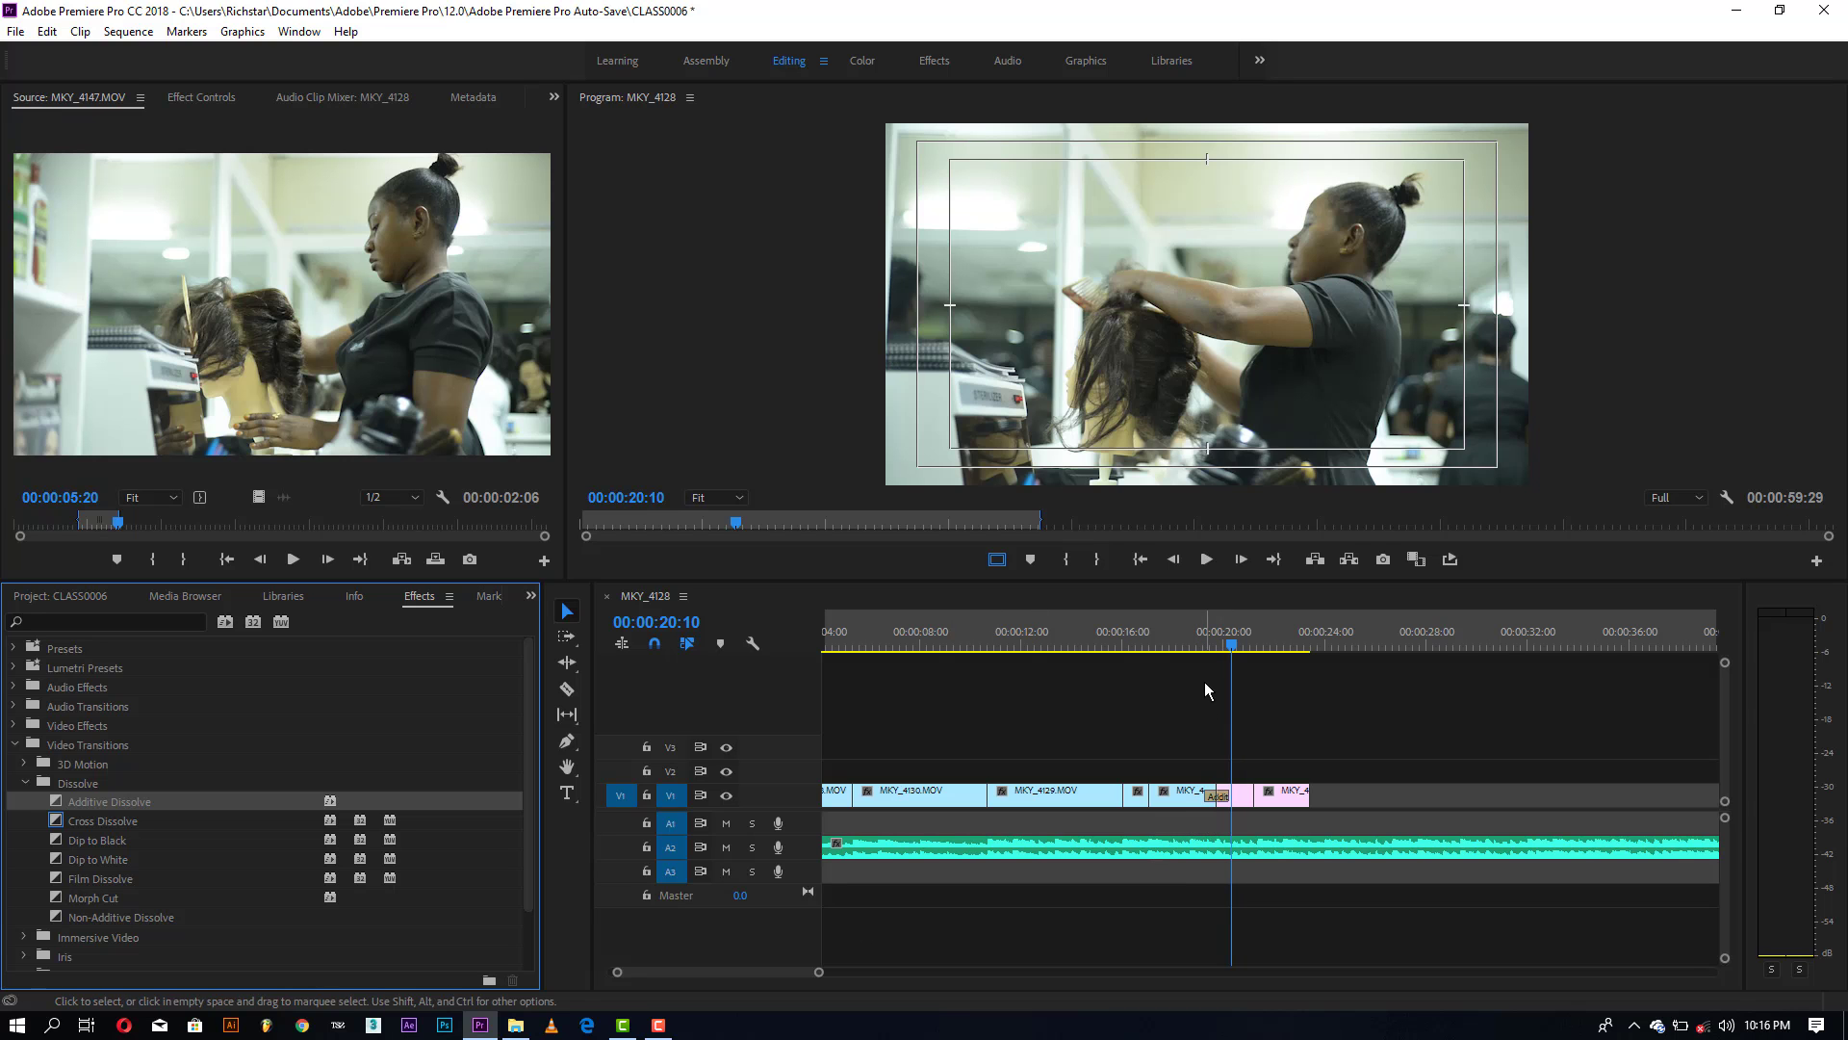
{"action": "left_click", "coordinate": [1200, 643]}
{"action": "key", "text": "space"}
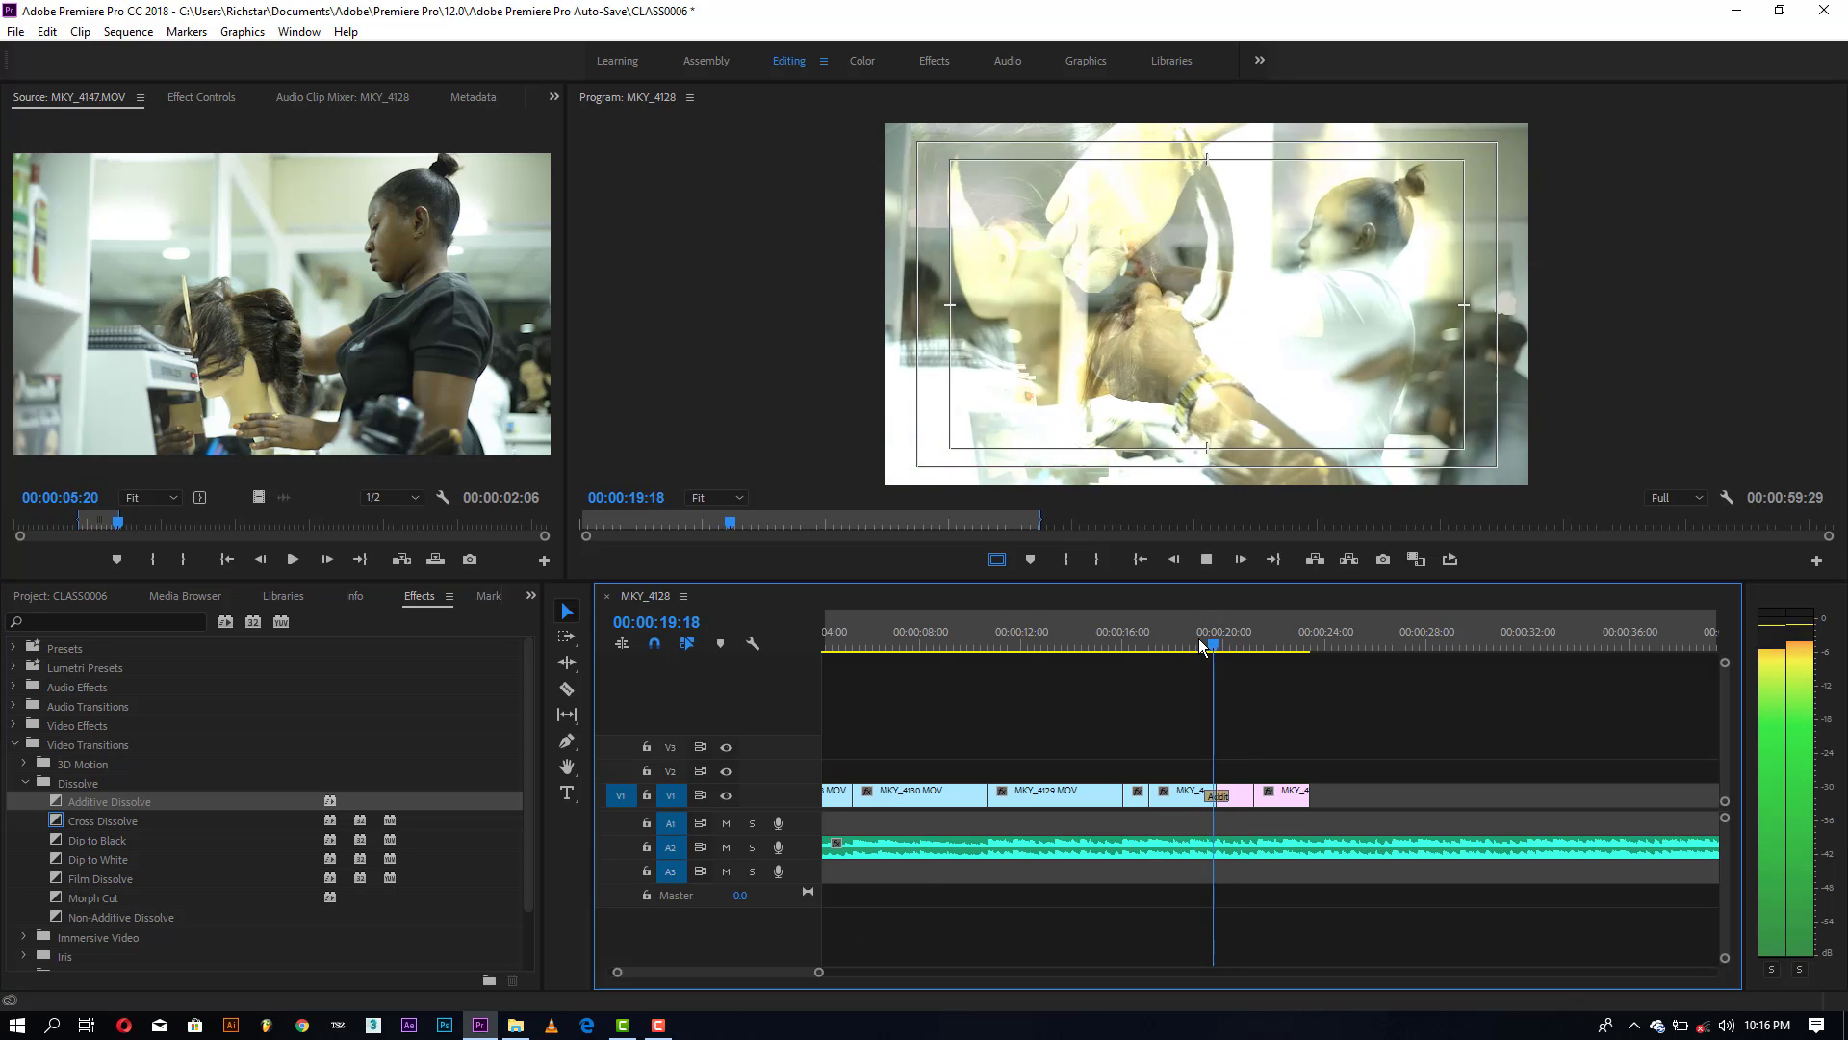
{"action": "key", "text": "space"}
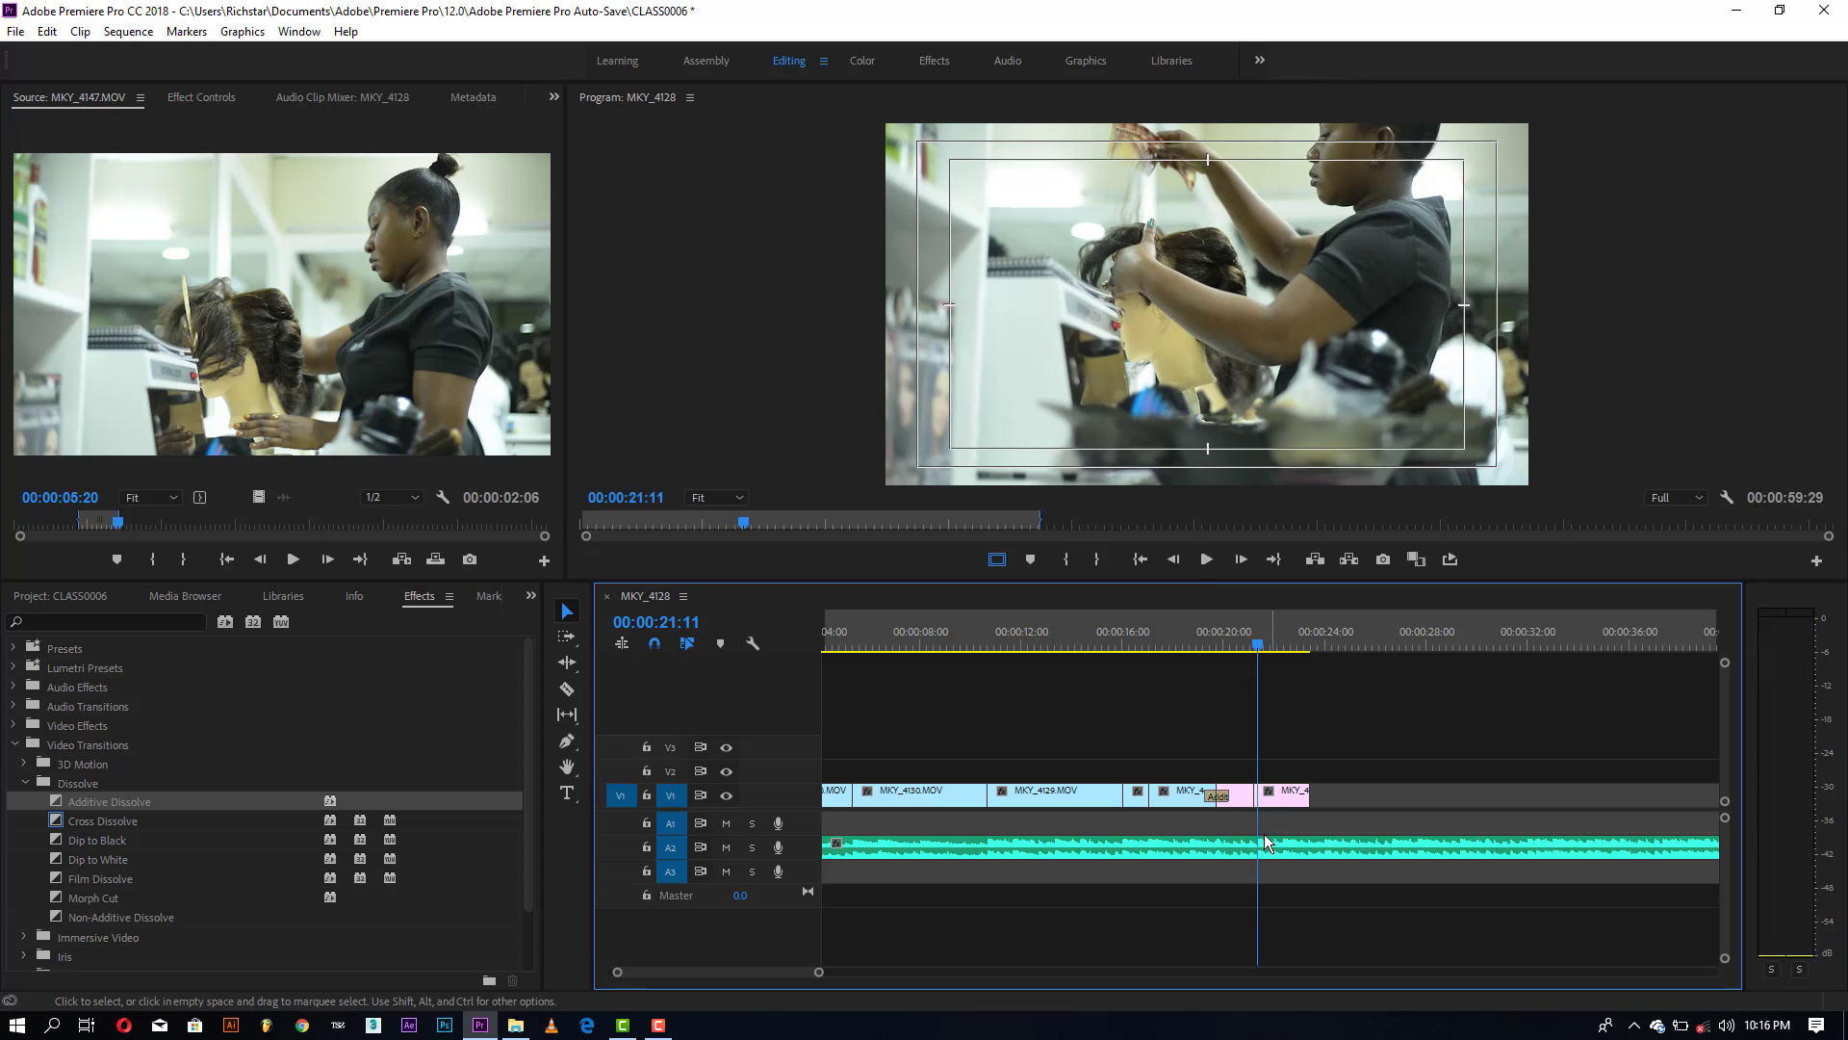
Step: Put Additive Dissolve on the MKY_4147 cut, shorten its duration in Effect Controls, and preview
{"action": "left_click_drag", "start_coordinate": [112, 807], "coordinate": [1267, 811]}
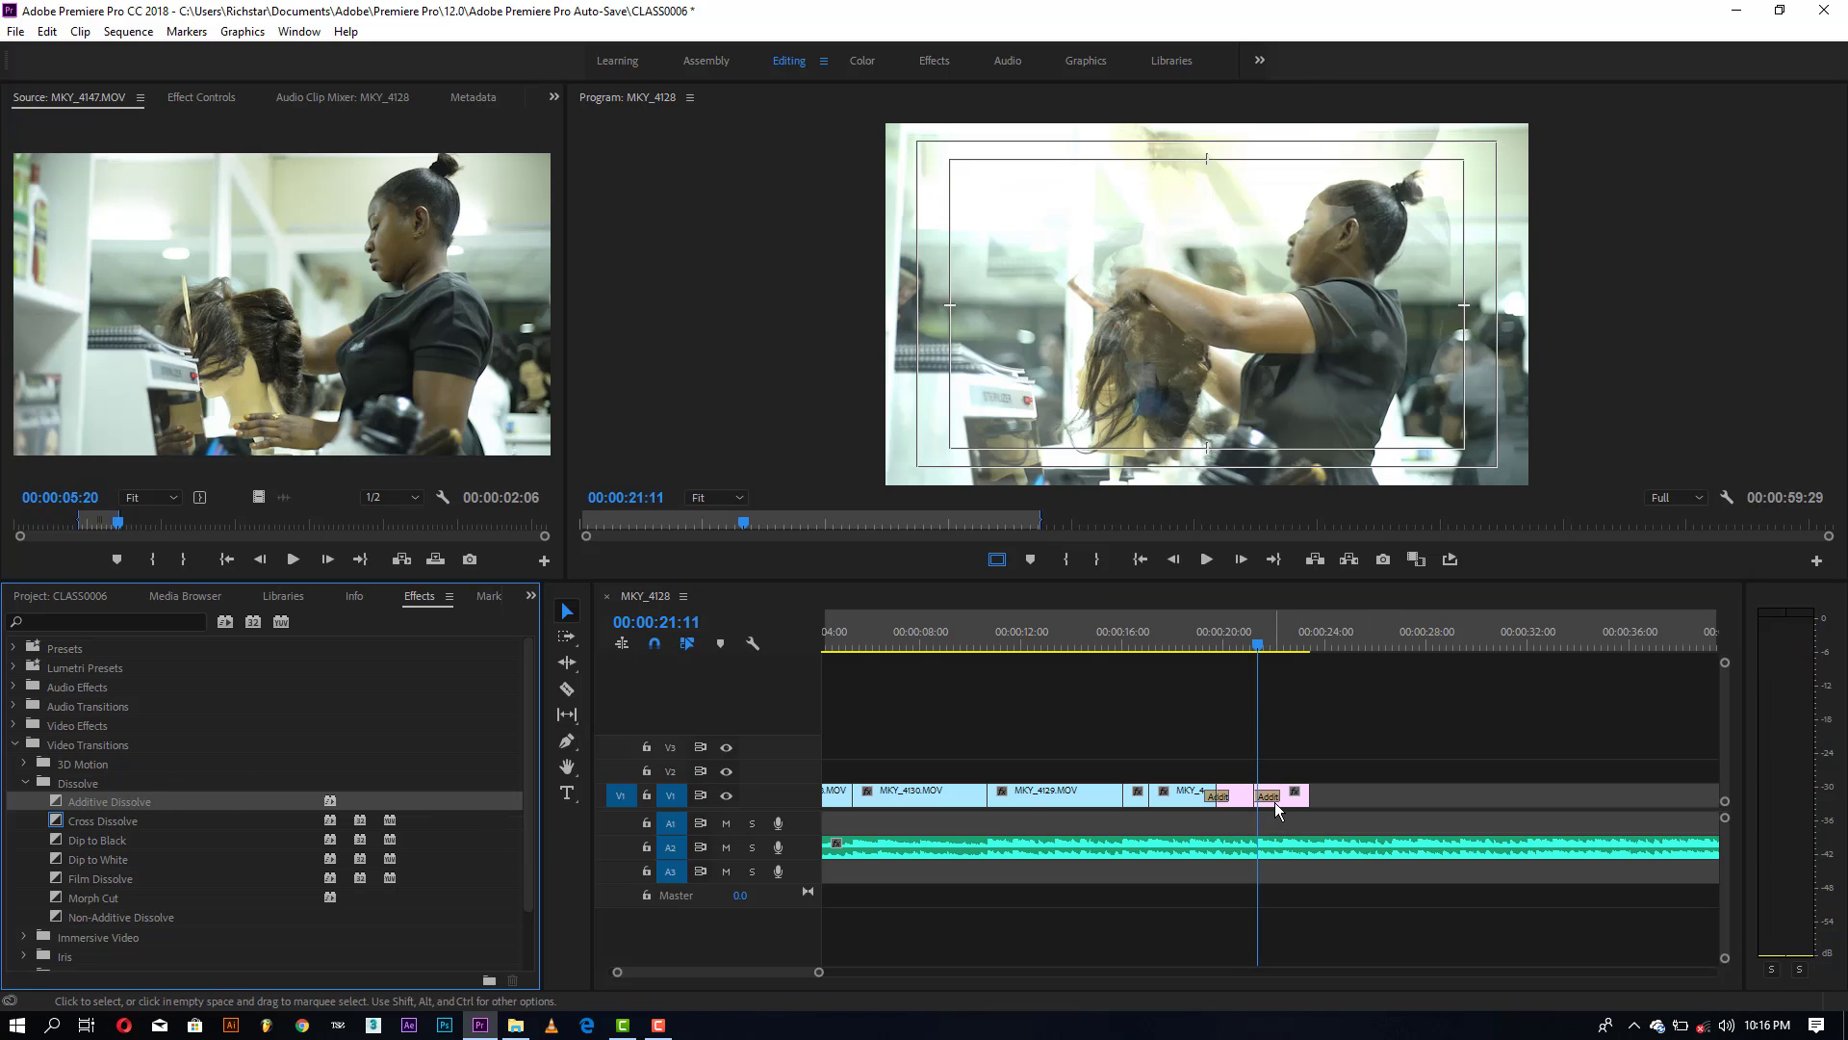
{"action": "left_click", "coordinate": [1276, 799]}
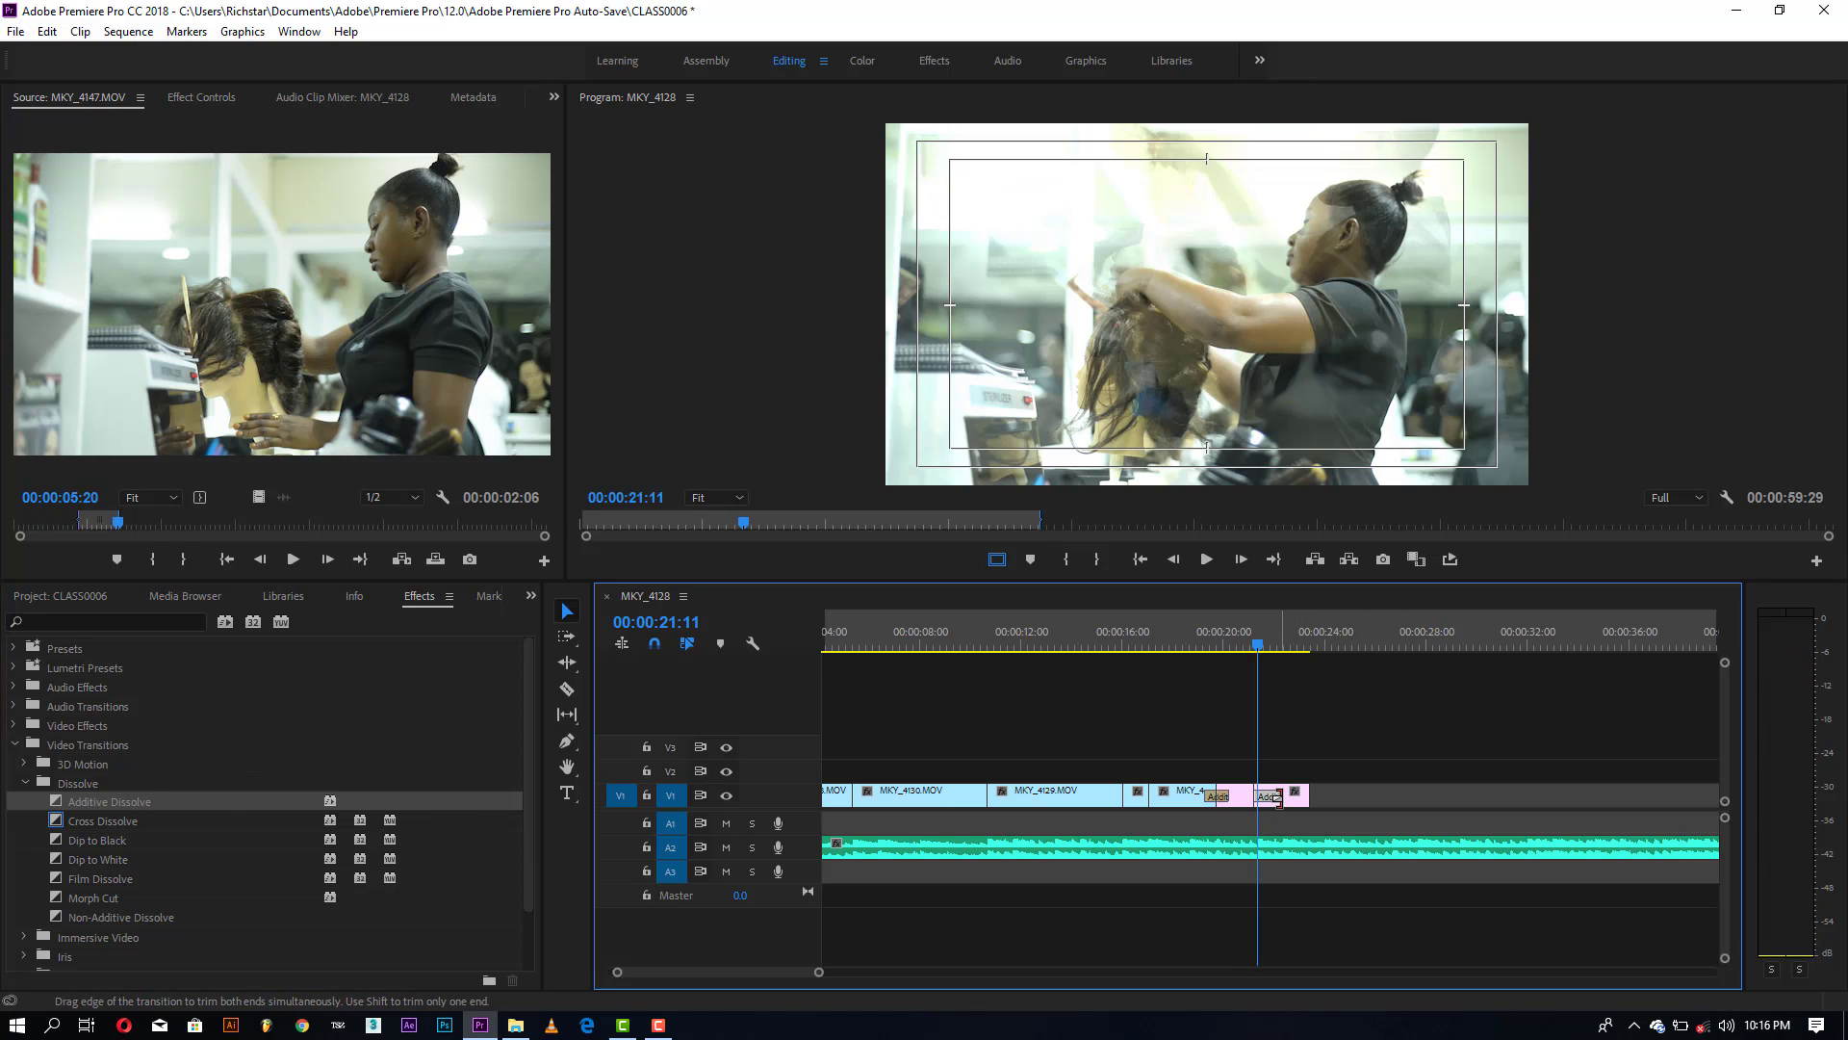
{"action": "left_click", "coordinate": [181, 100]}
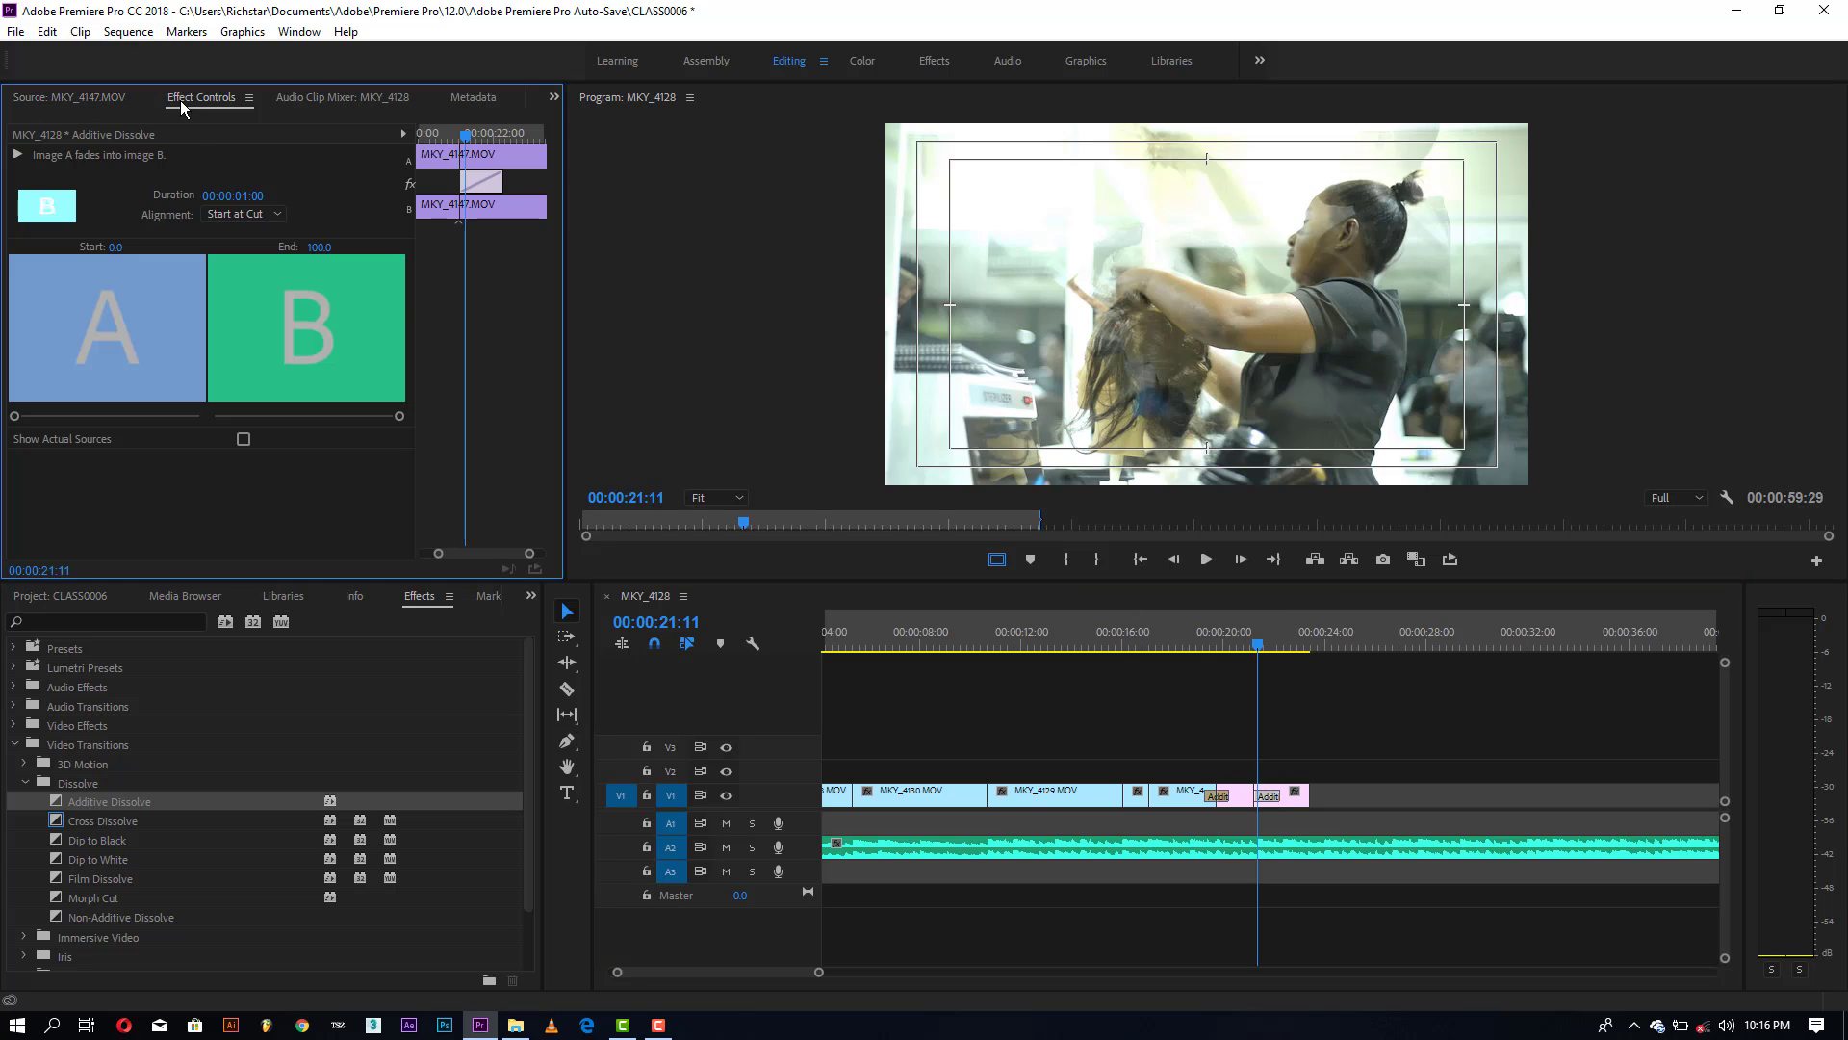
{"action": "left_click_drag", "start_coordinate": [501, 182], "coordinate": [461, 182]}
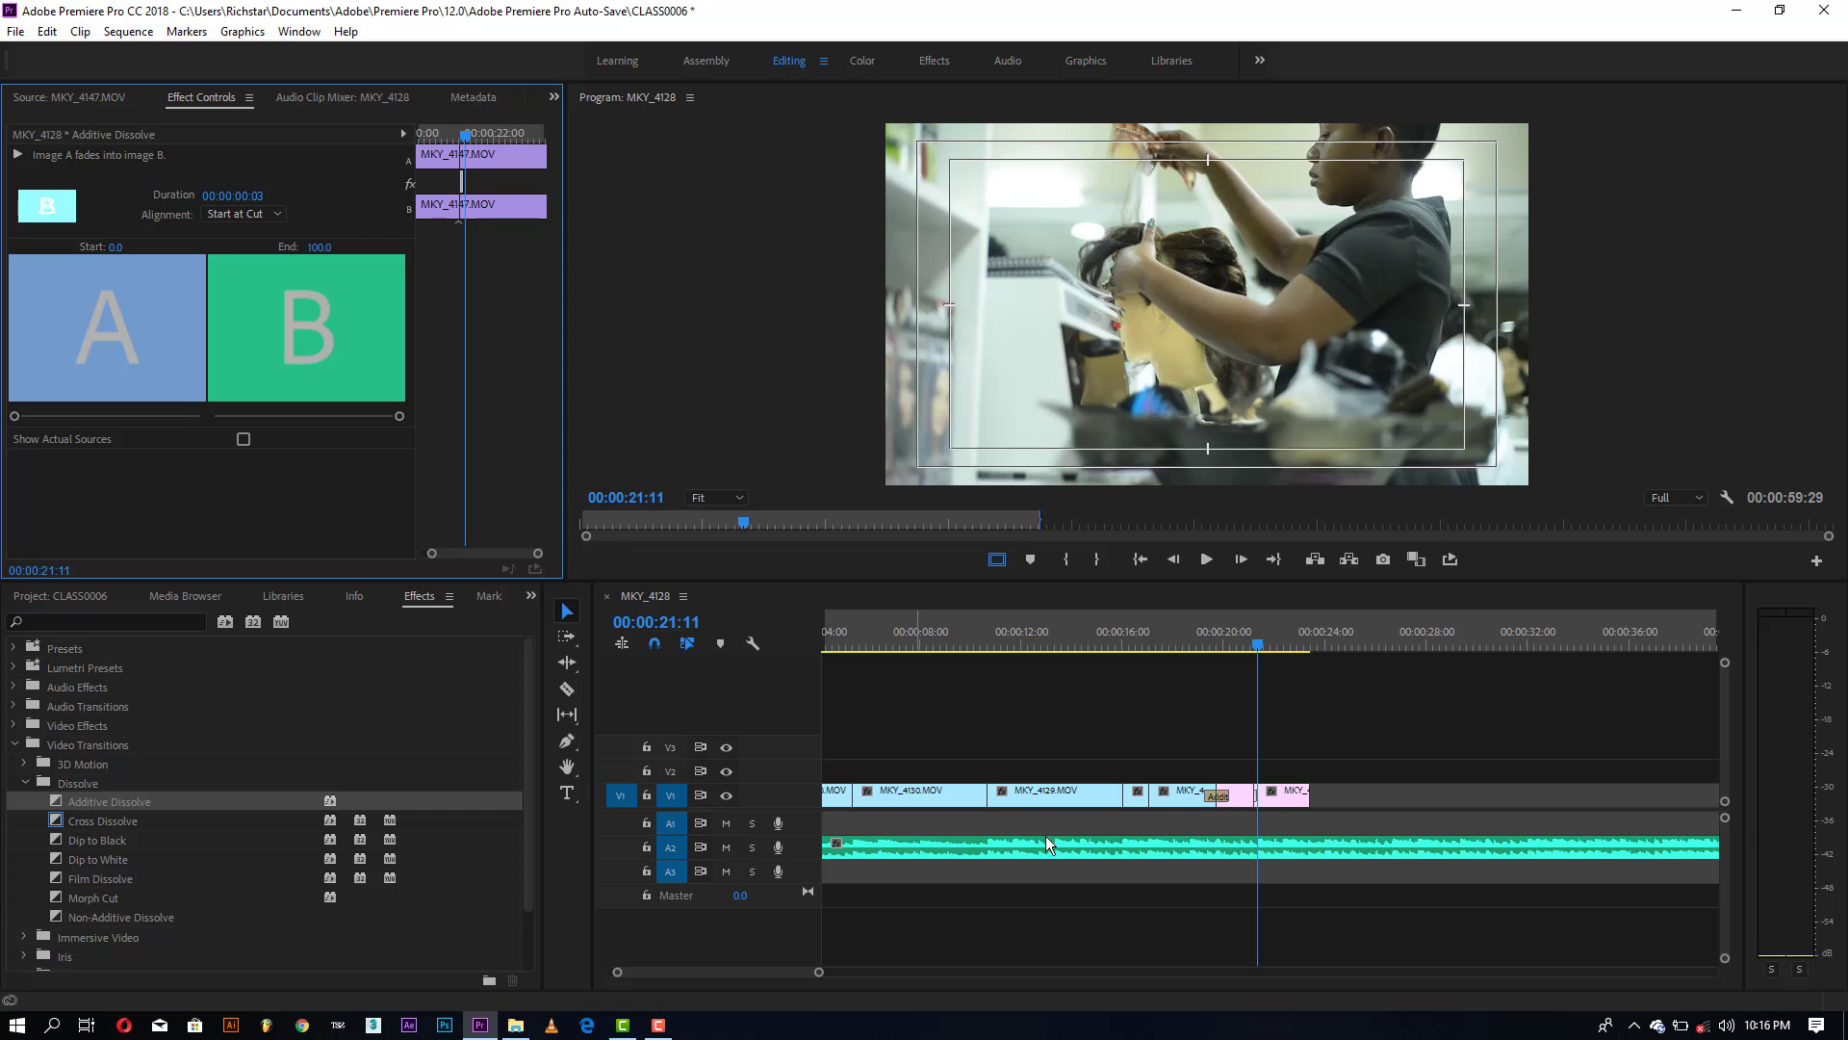
{"action": "left_click", "coordinate": [1250, 624]}
{"action": "key", "text": "space"}
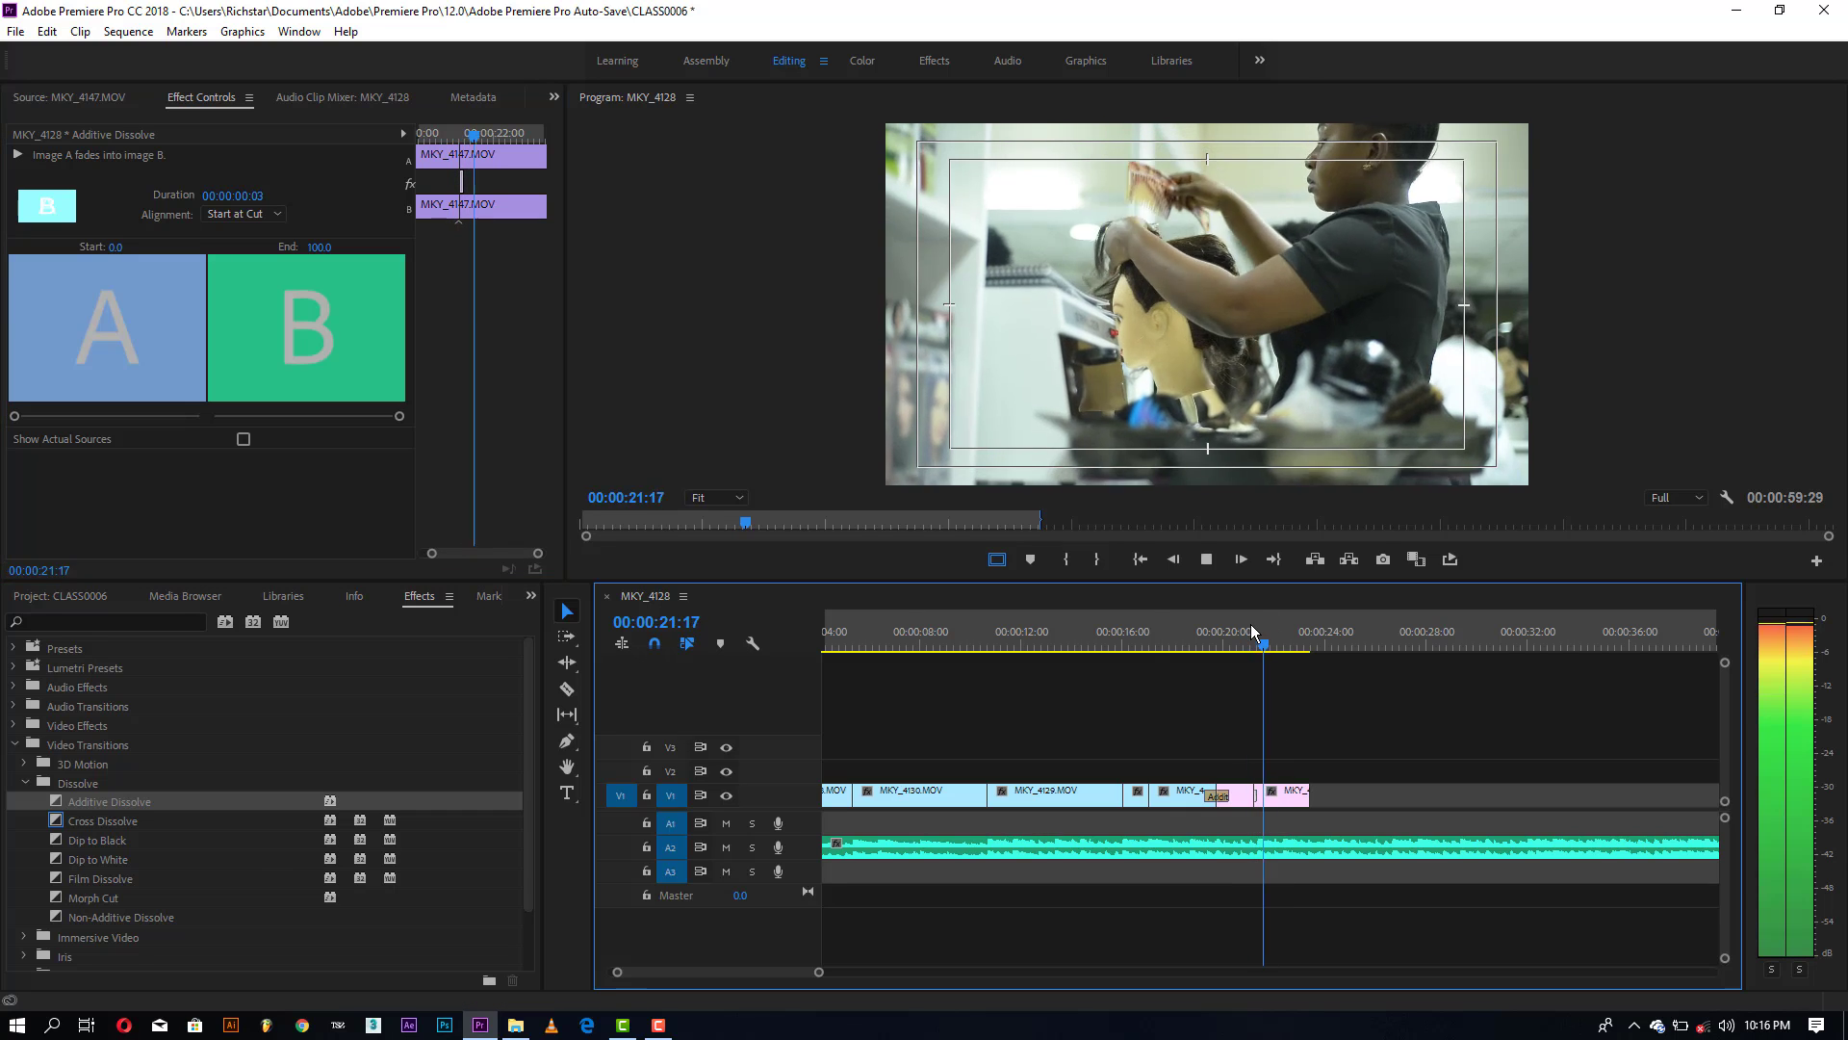
{"action": "key", "text": "space"}
Step: Lengthen the dissolve to 7 frames, replay it, and deselect the transition
{"action": "left_click_drag", "start_coordinate": [459, 180], "coordinate": [465, 181]}
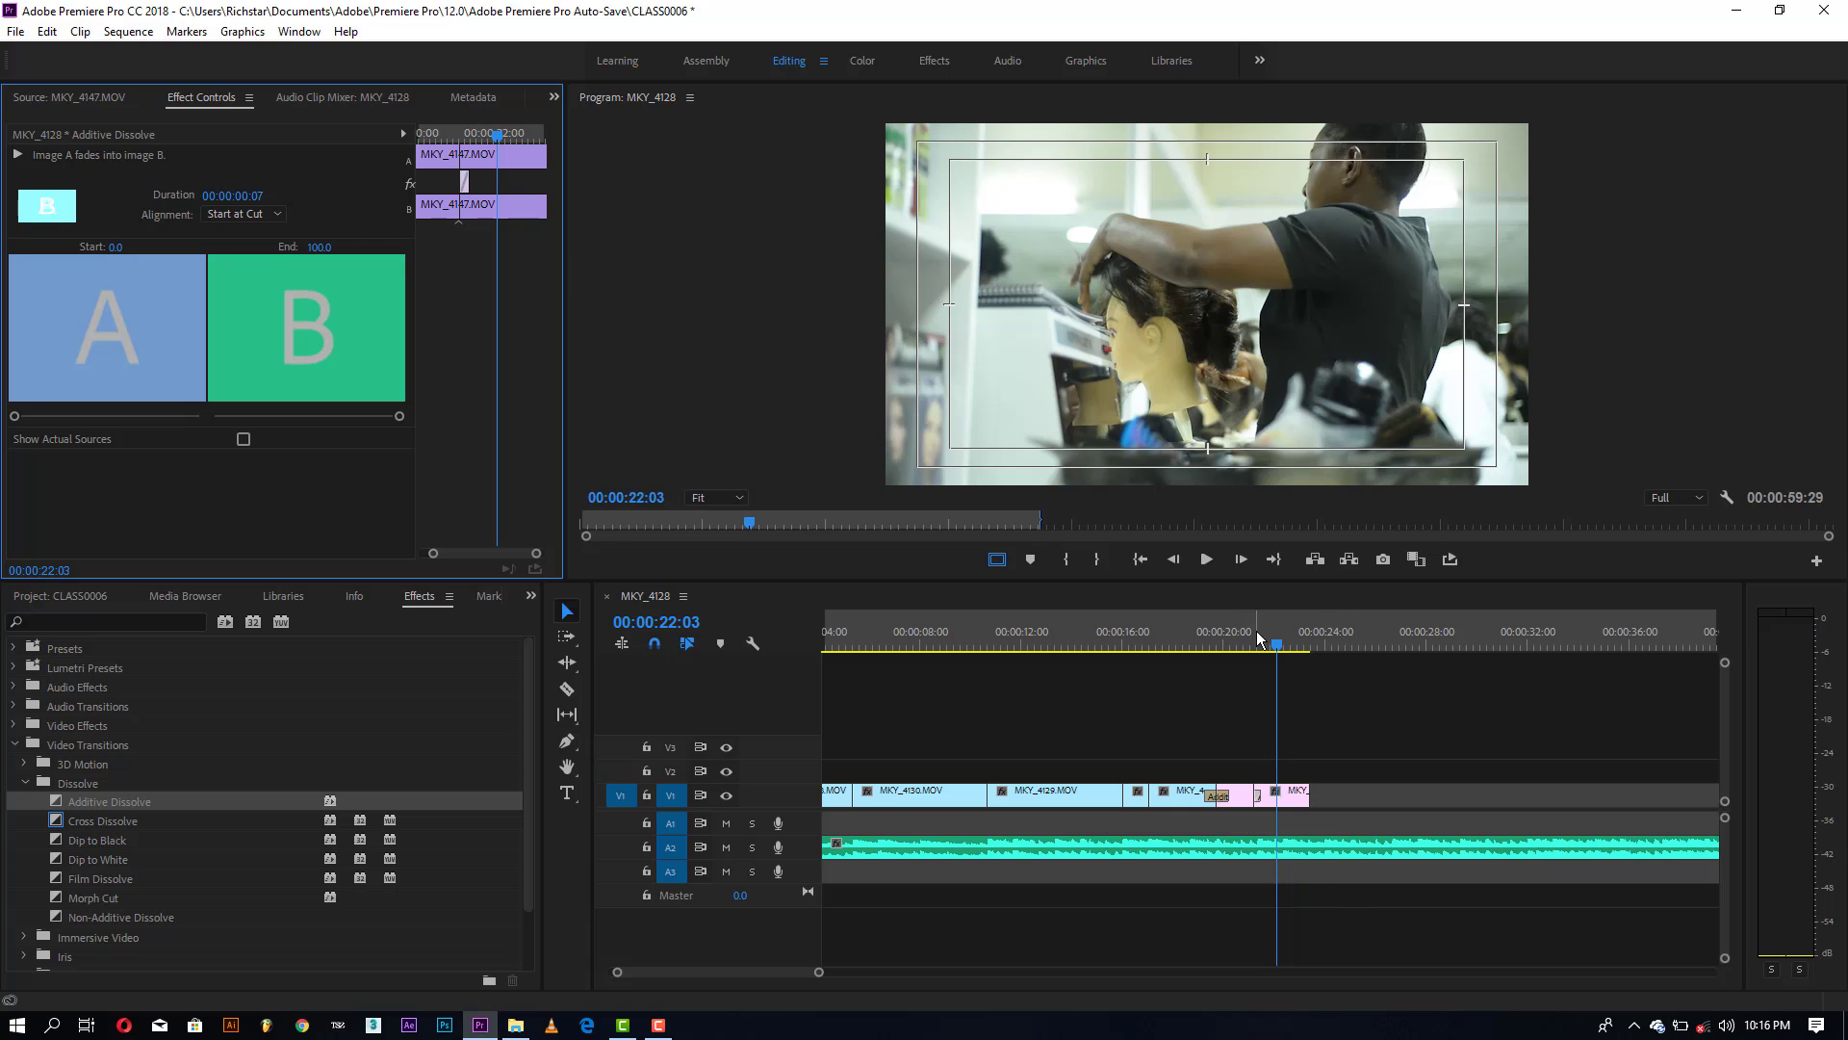
{"action": "left_click", "coordinate": [1258, 639]}
{"action": "key", "text": "space"}
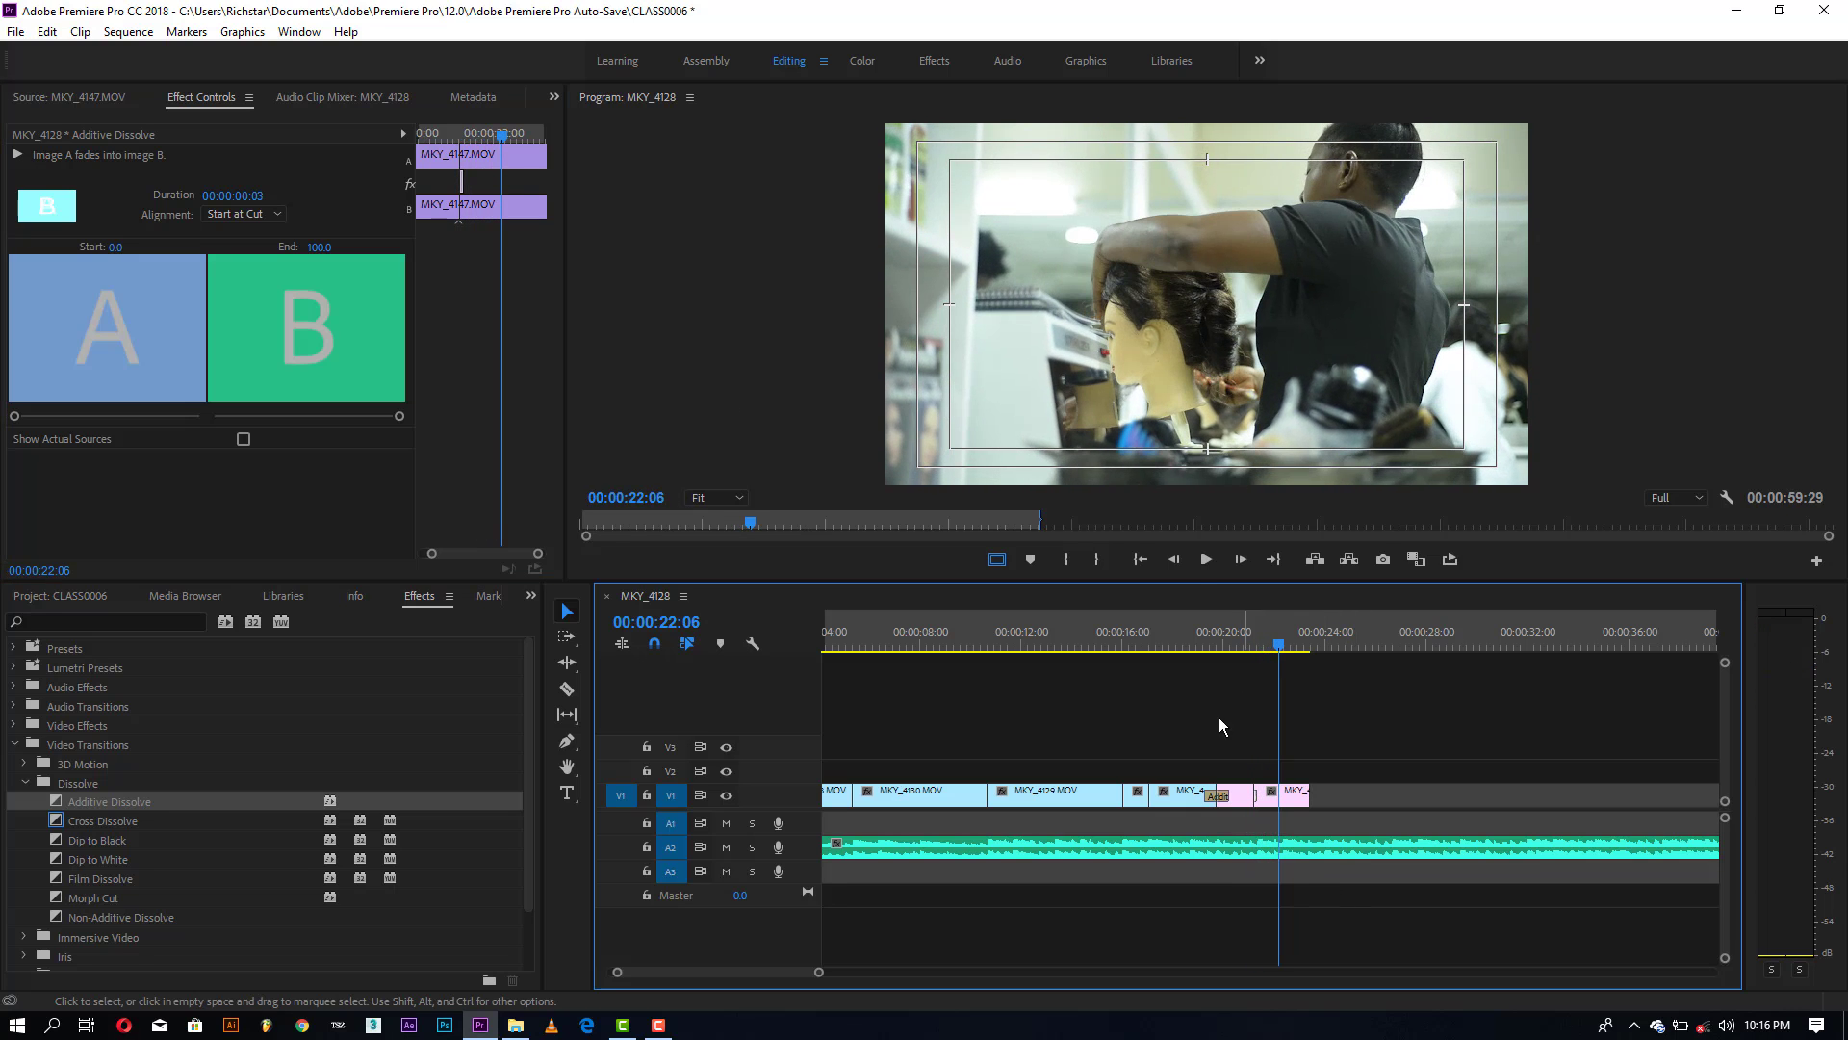
{"action": "left_click", "coordinate": [1226, 702]}
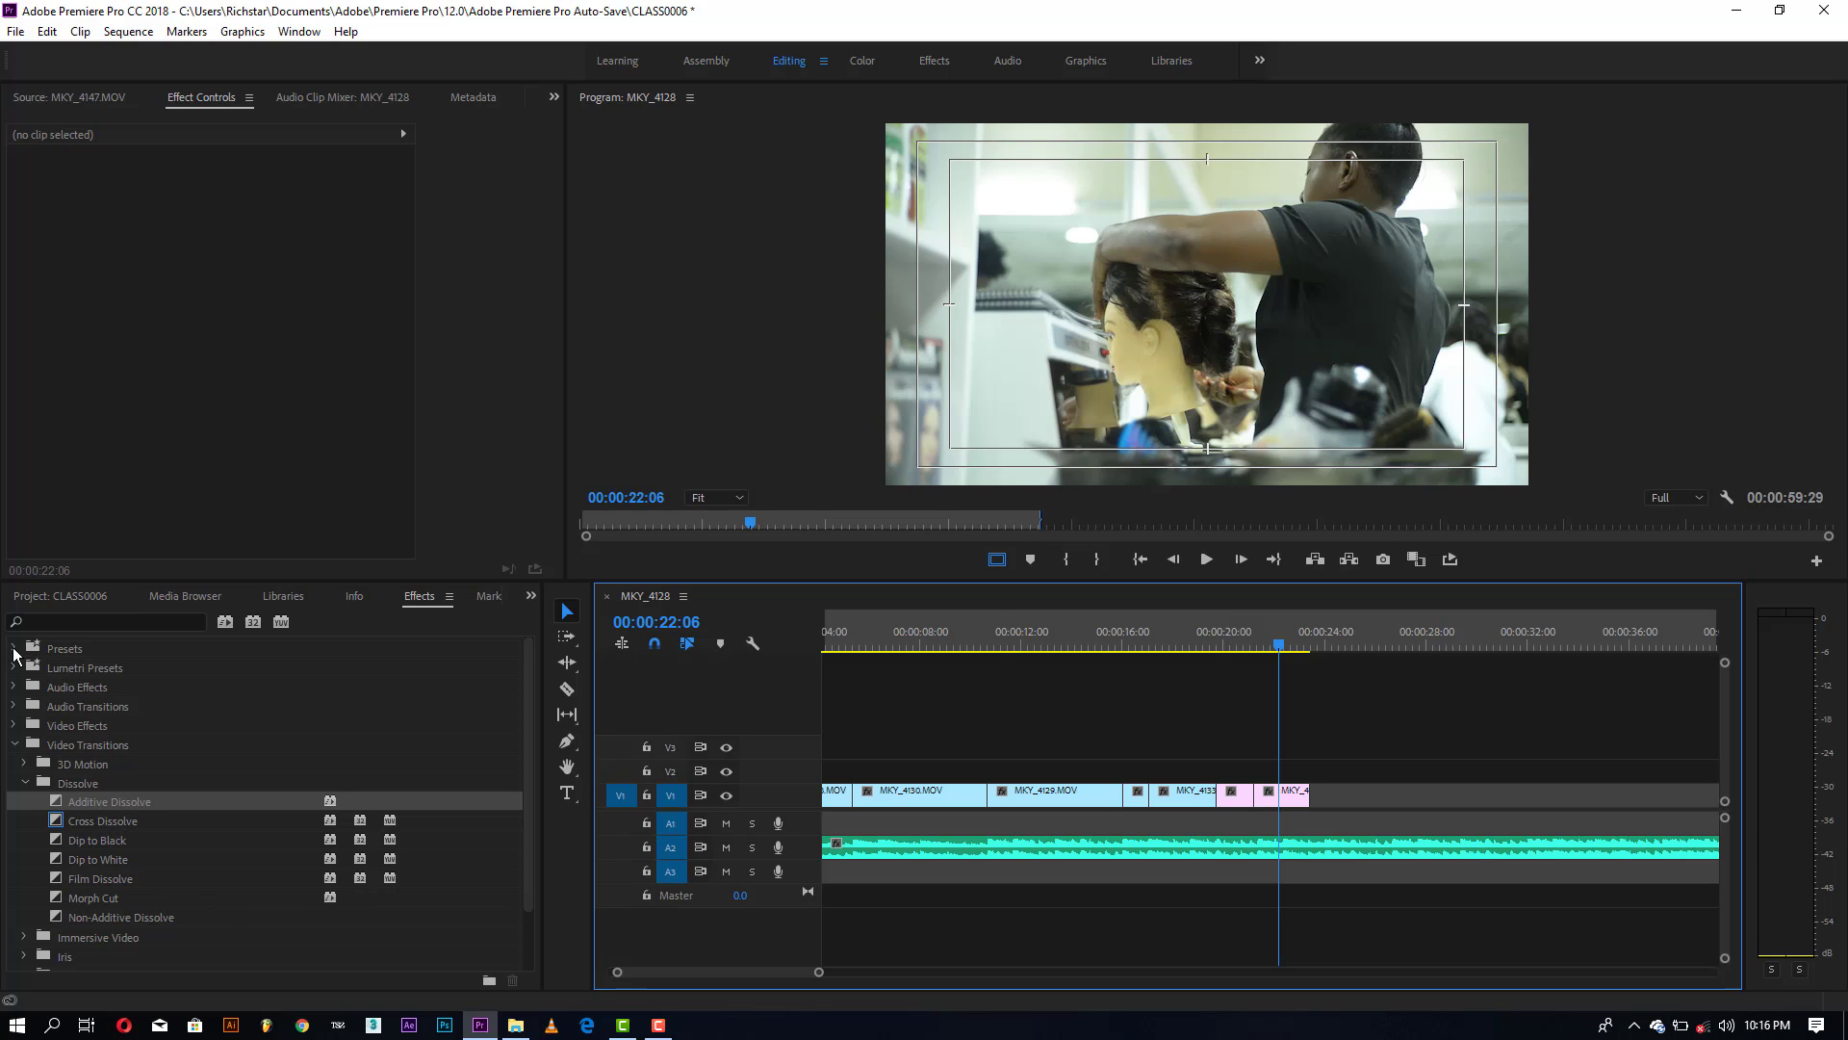
Step: Expand Presets > Films movement > 10 Smooth Transition Pack in the Effects panel
{"action": "left_click", "coordinate": [15, 650]}
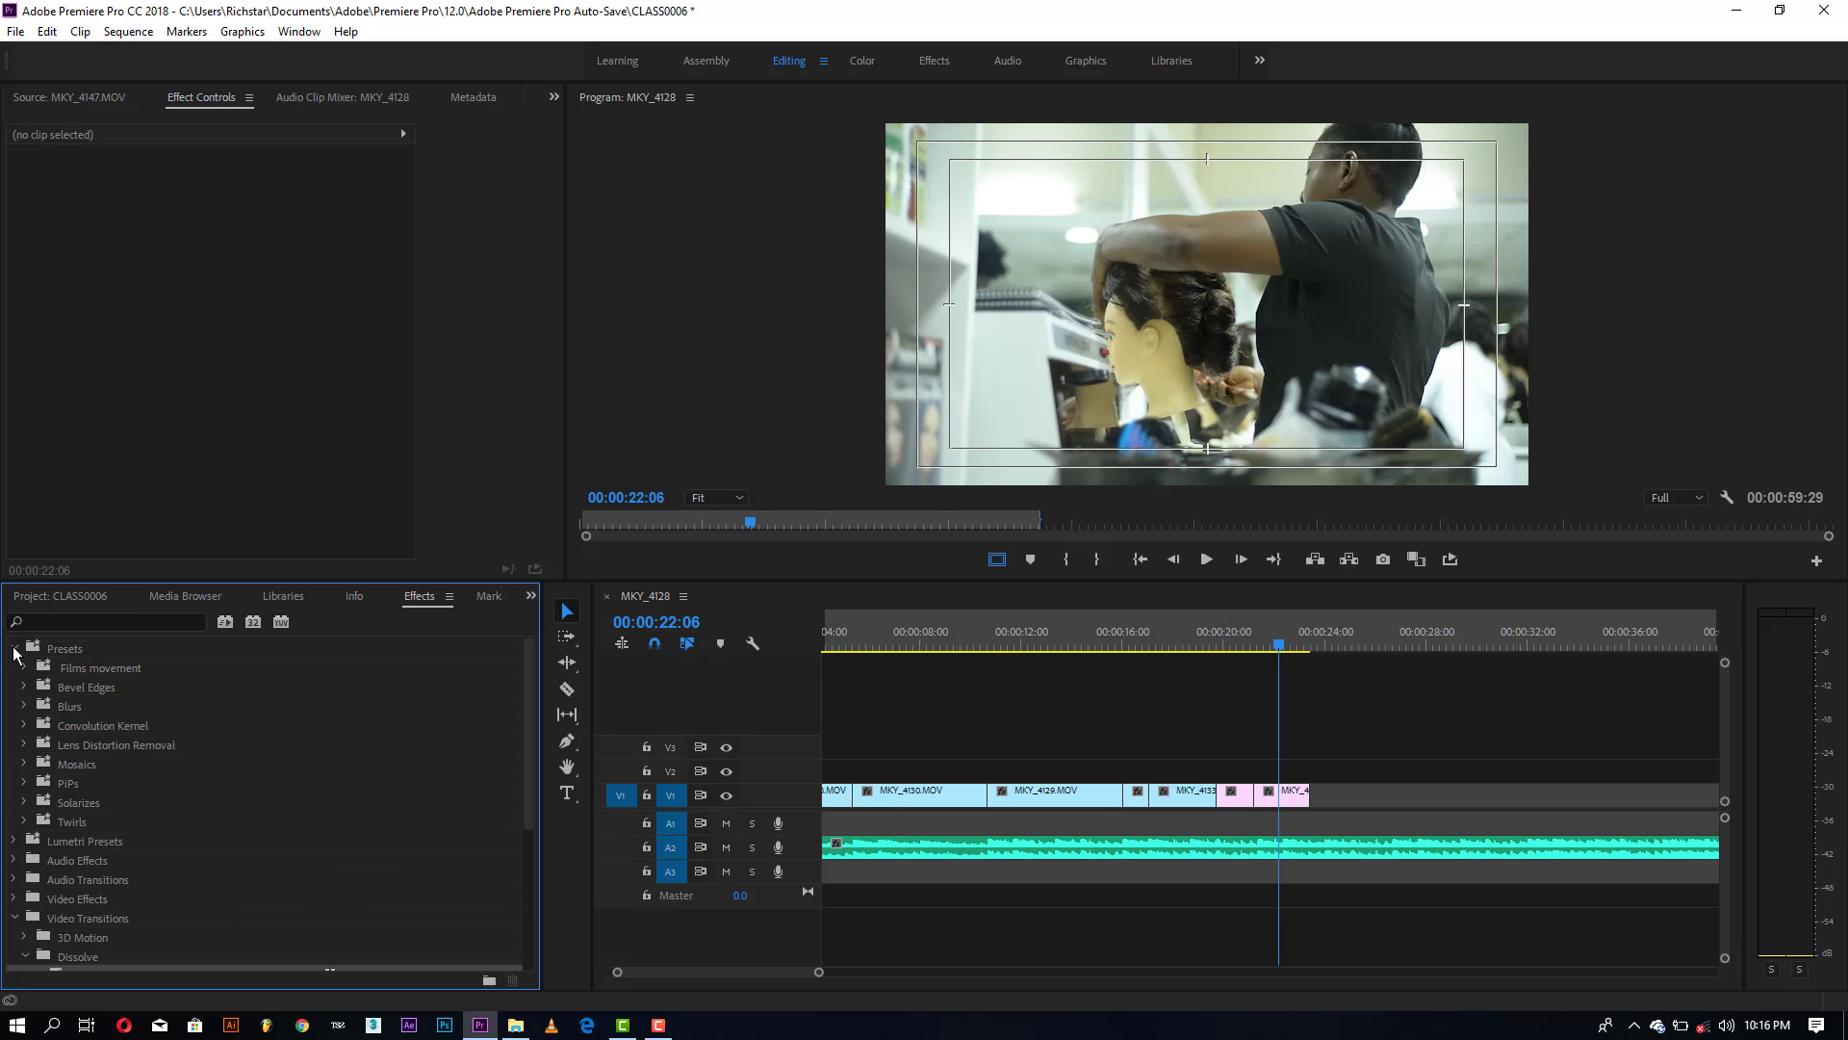
{"action": "left_click", "coordinate": [25, 668]}
{"action": "left_click", "coordinate": [36, 686]}
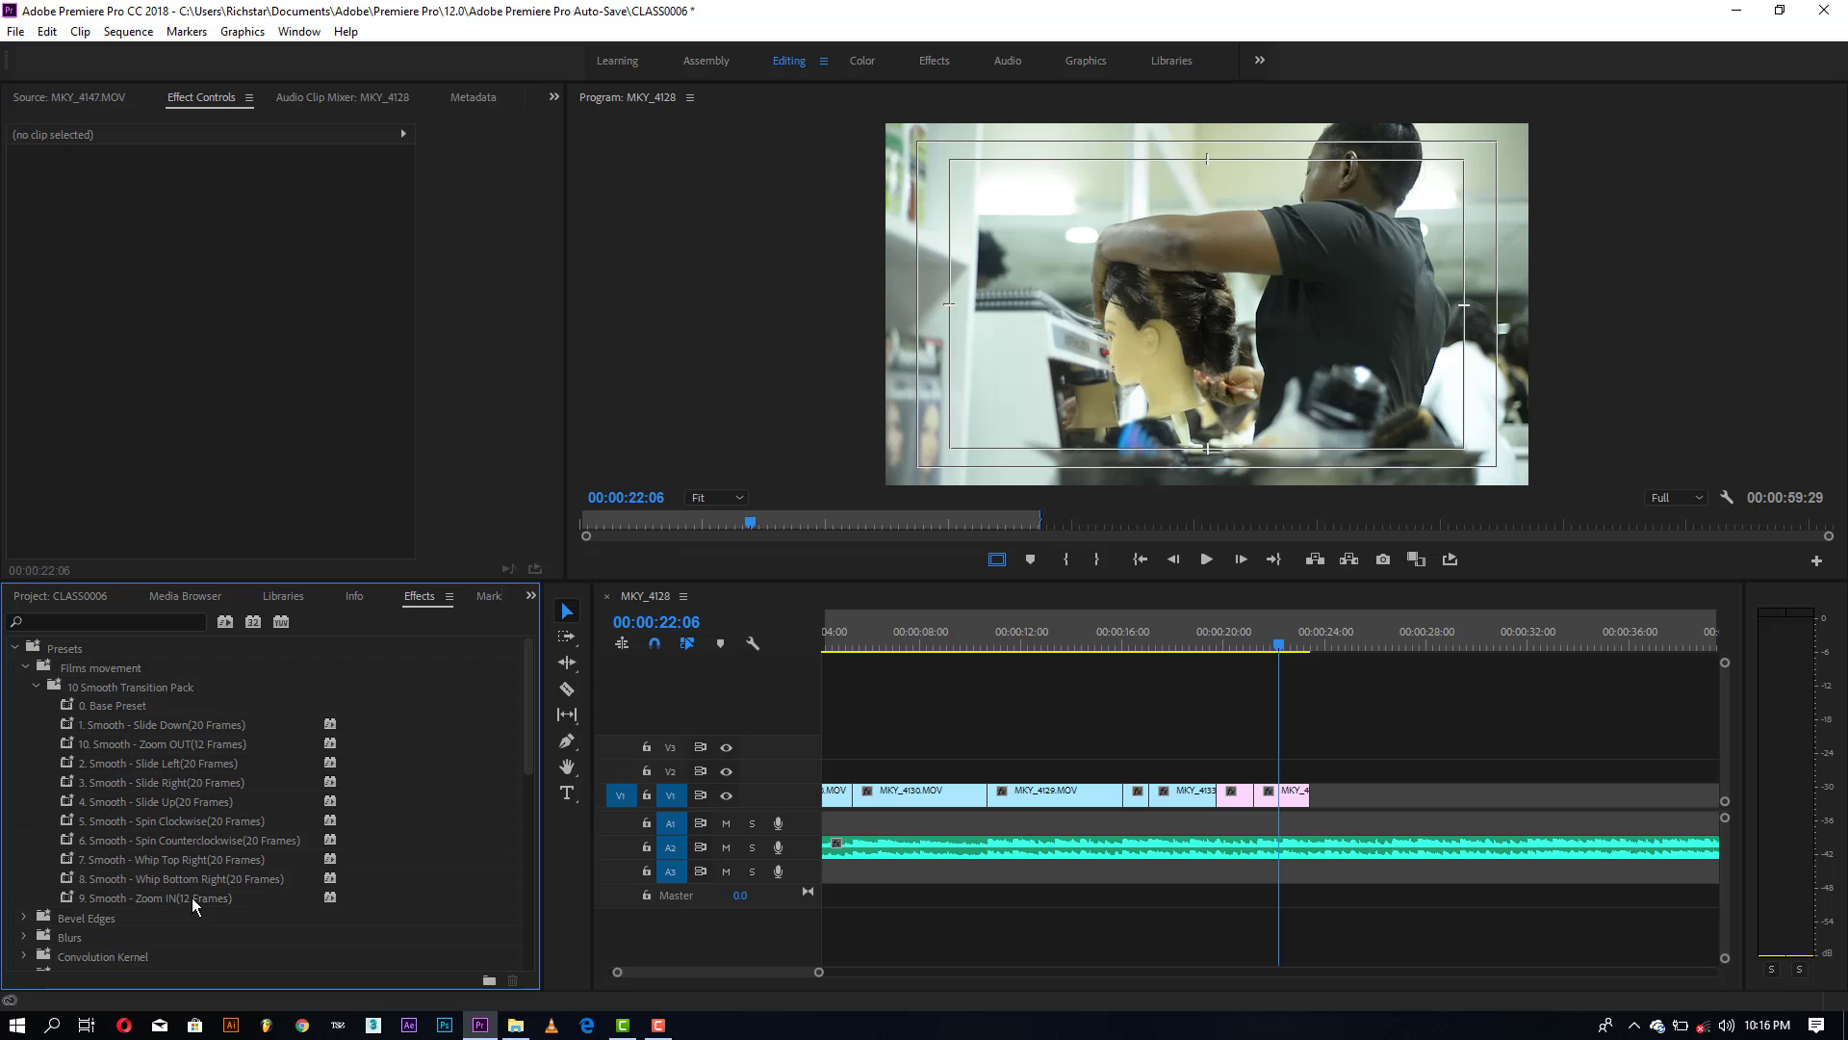
{"action": "mouse_move", "coordinate": [192, 897]}
Step: Zoom the timeline in and place the playhead on the MKY_4147 cut at 21:07
{"action": "left_click", "coordinate": [851, 953]}
{"action": "key", "text": "="}
{"action": "key", "text": "="}
{"action": "key", "text": "="}
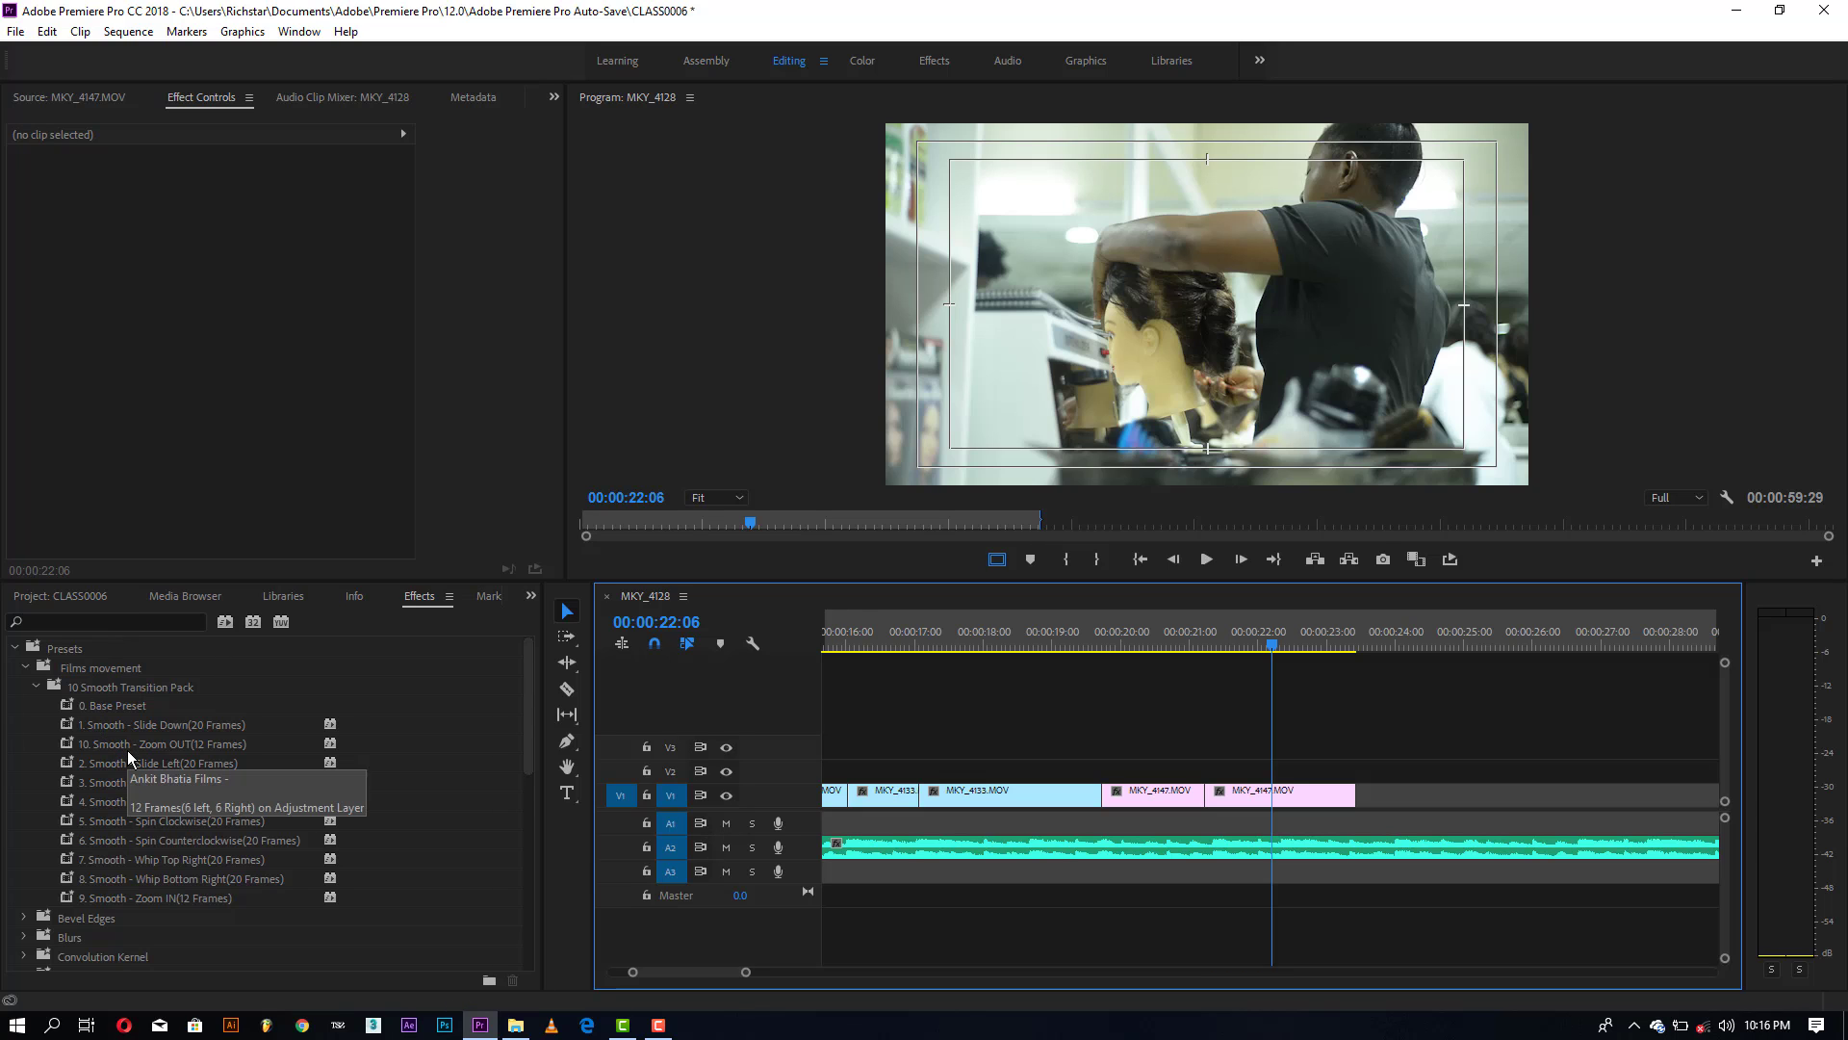
{"action": "scroll", "coordinate": [136, 745], "scroll_direction": "down", "scroll_amount": 1}
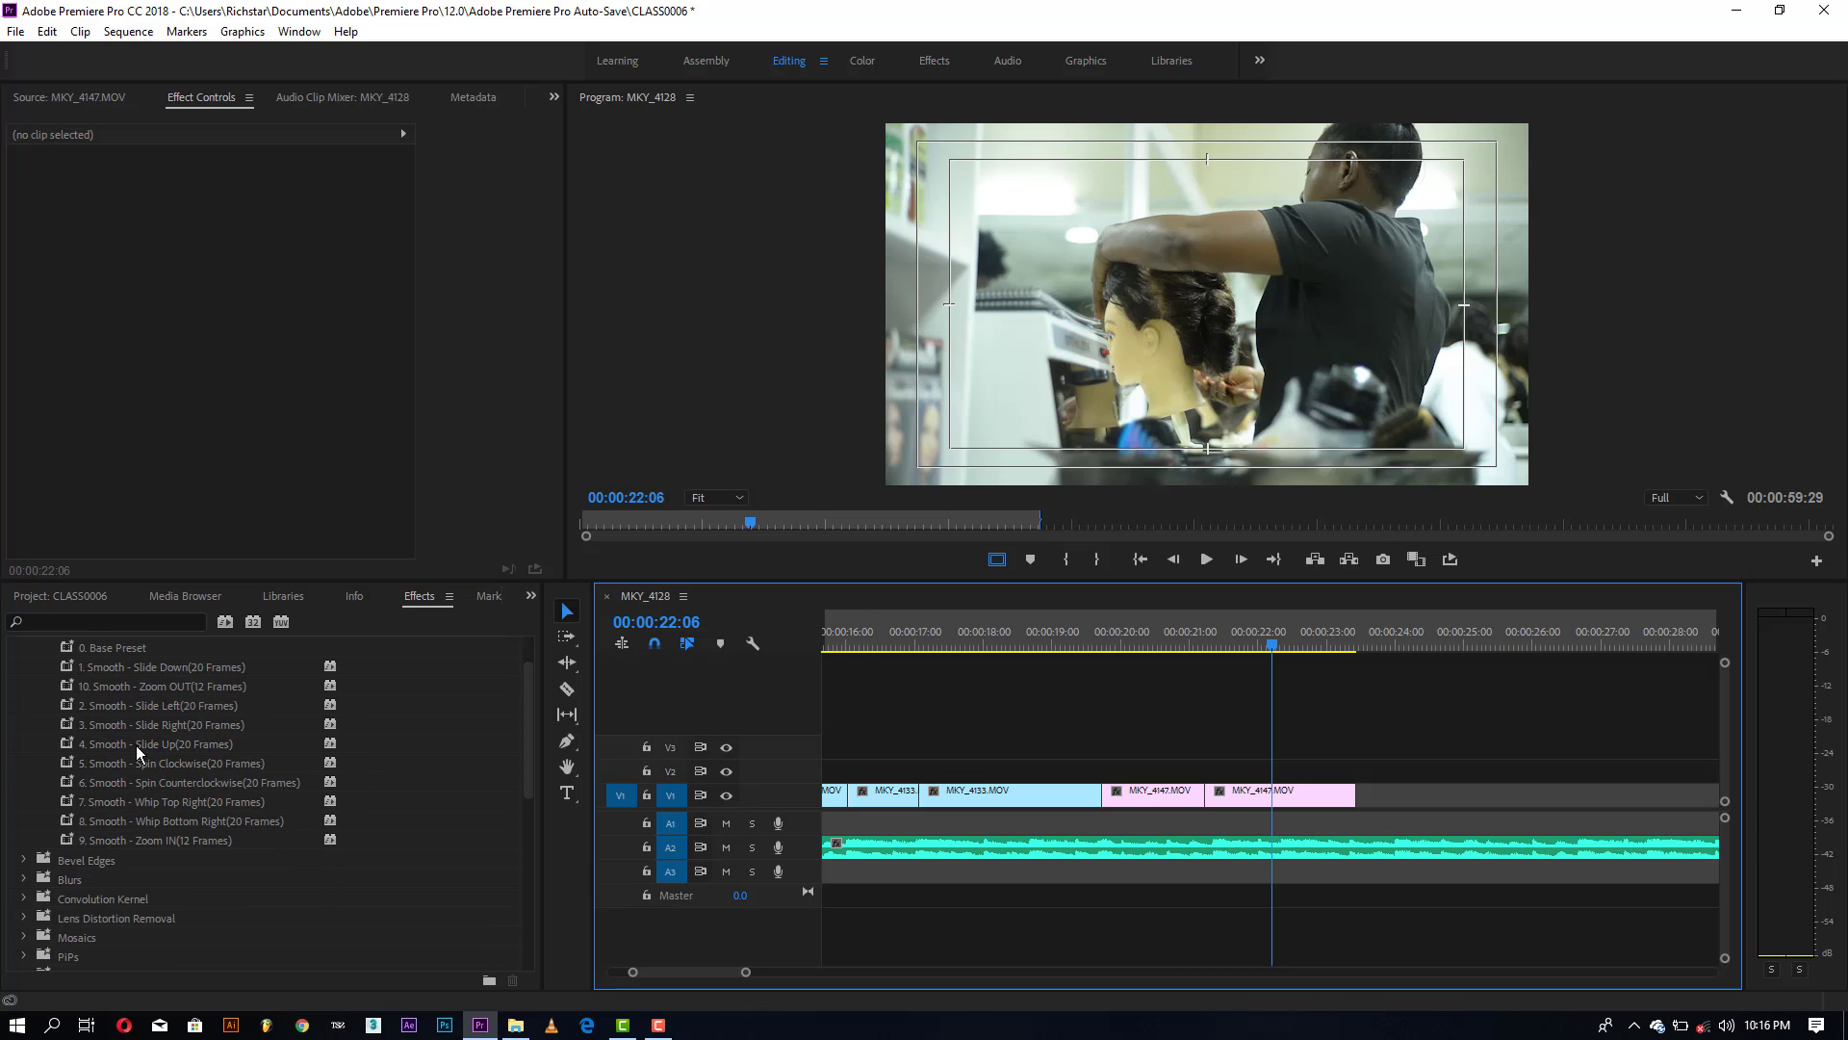
{"action": "left_click", "coordinate": [1196, 640]}
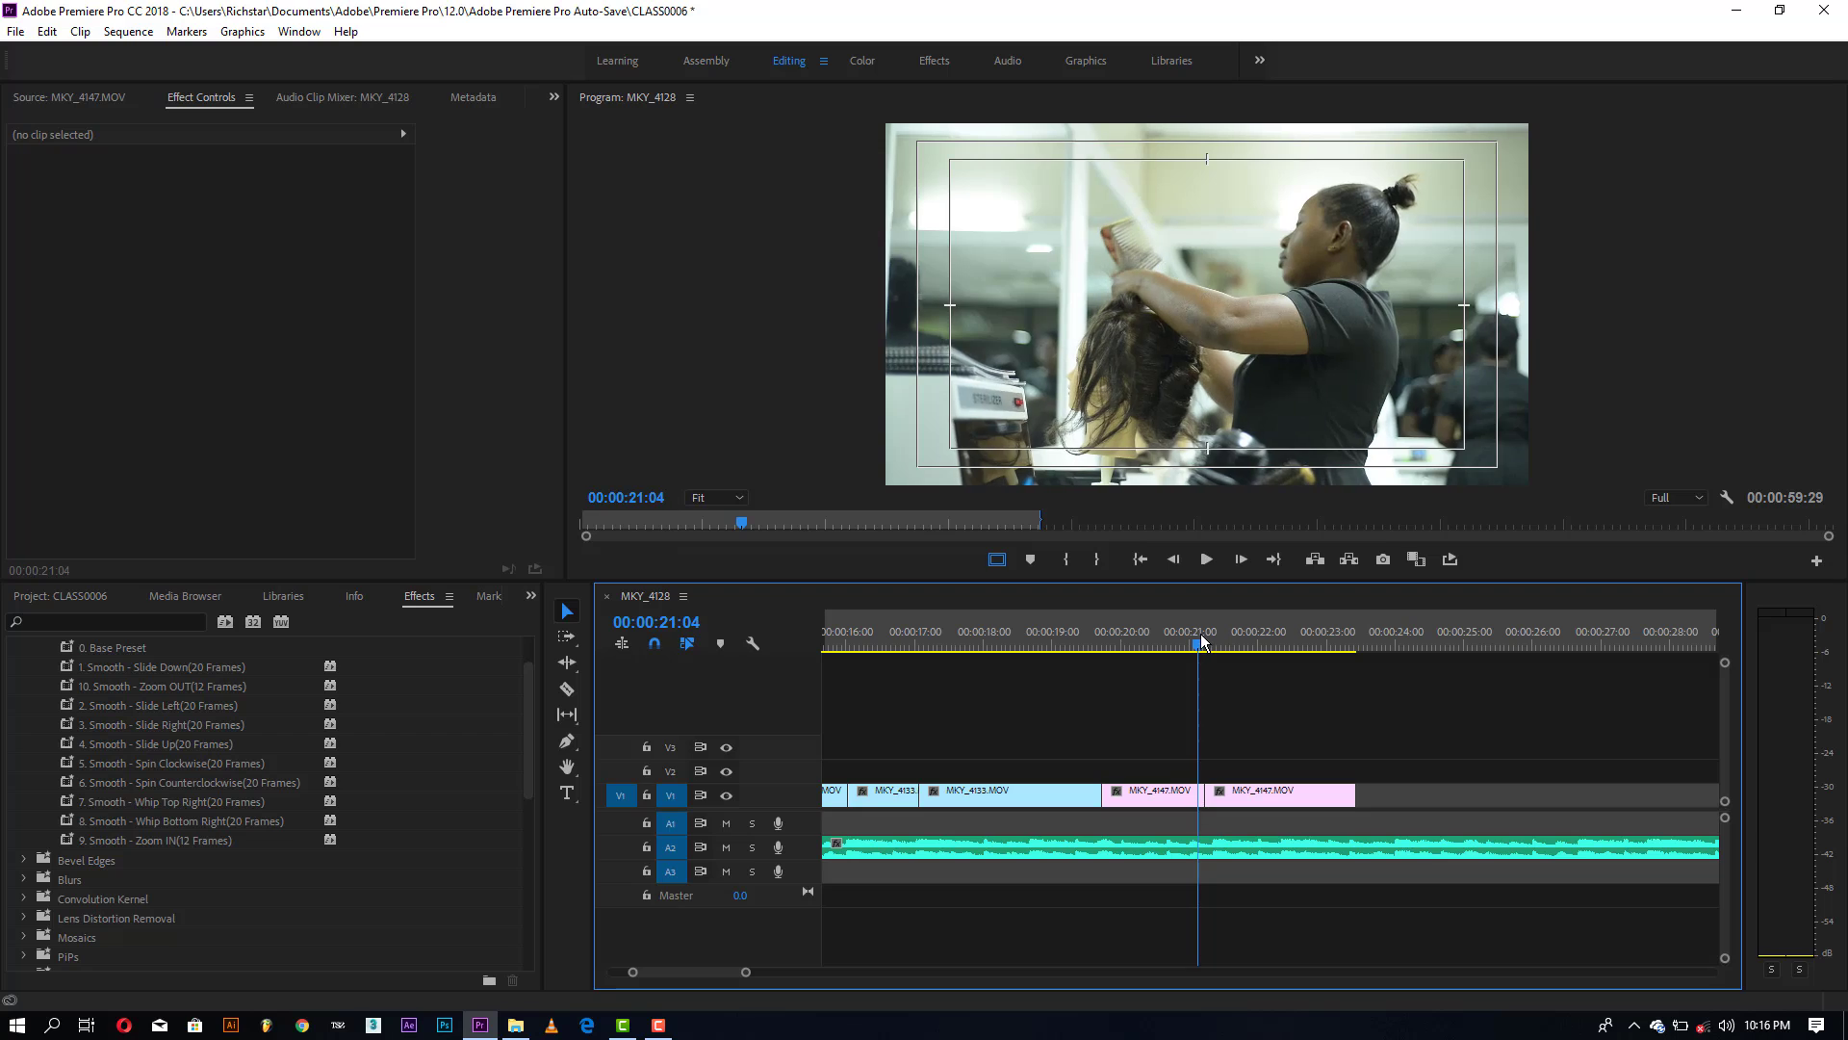
{"action": "left_click", "coordinate": [1208, 642]}
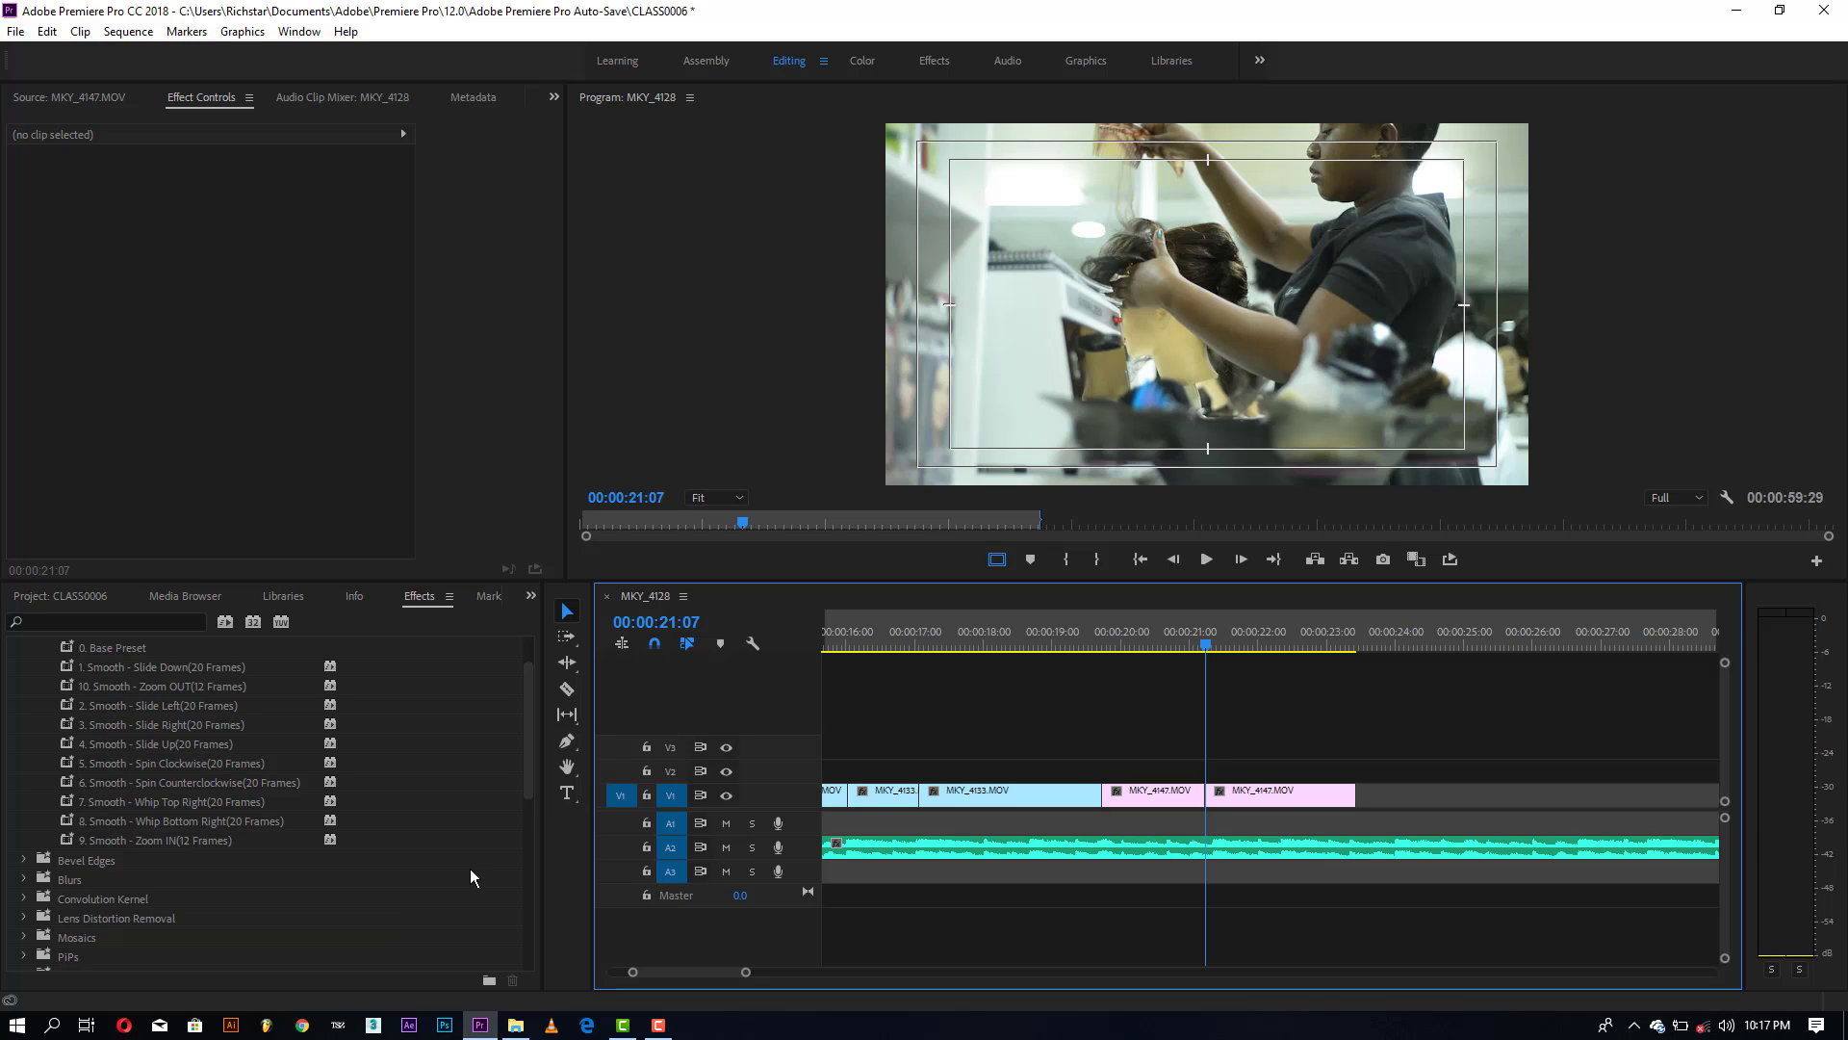
Step: Create a 1920×1080 Adjustment Layer and drop it on V2 at the playhead over the MKY_4147 cut
{"action": "key", "text": "shift+1"}
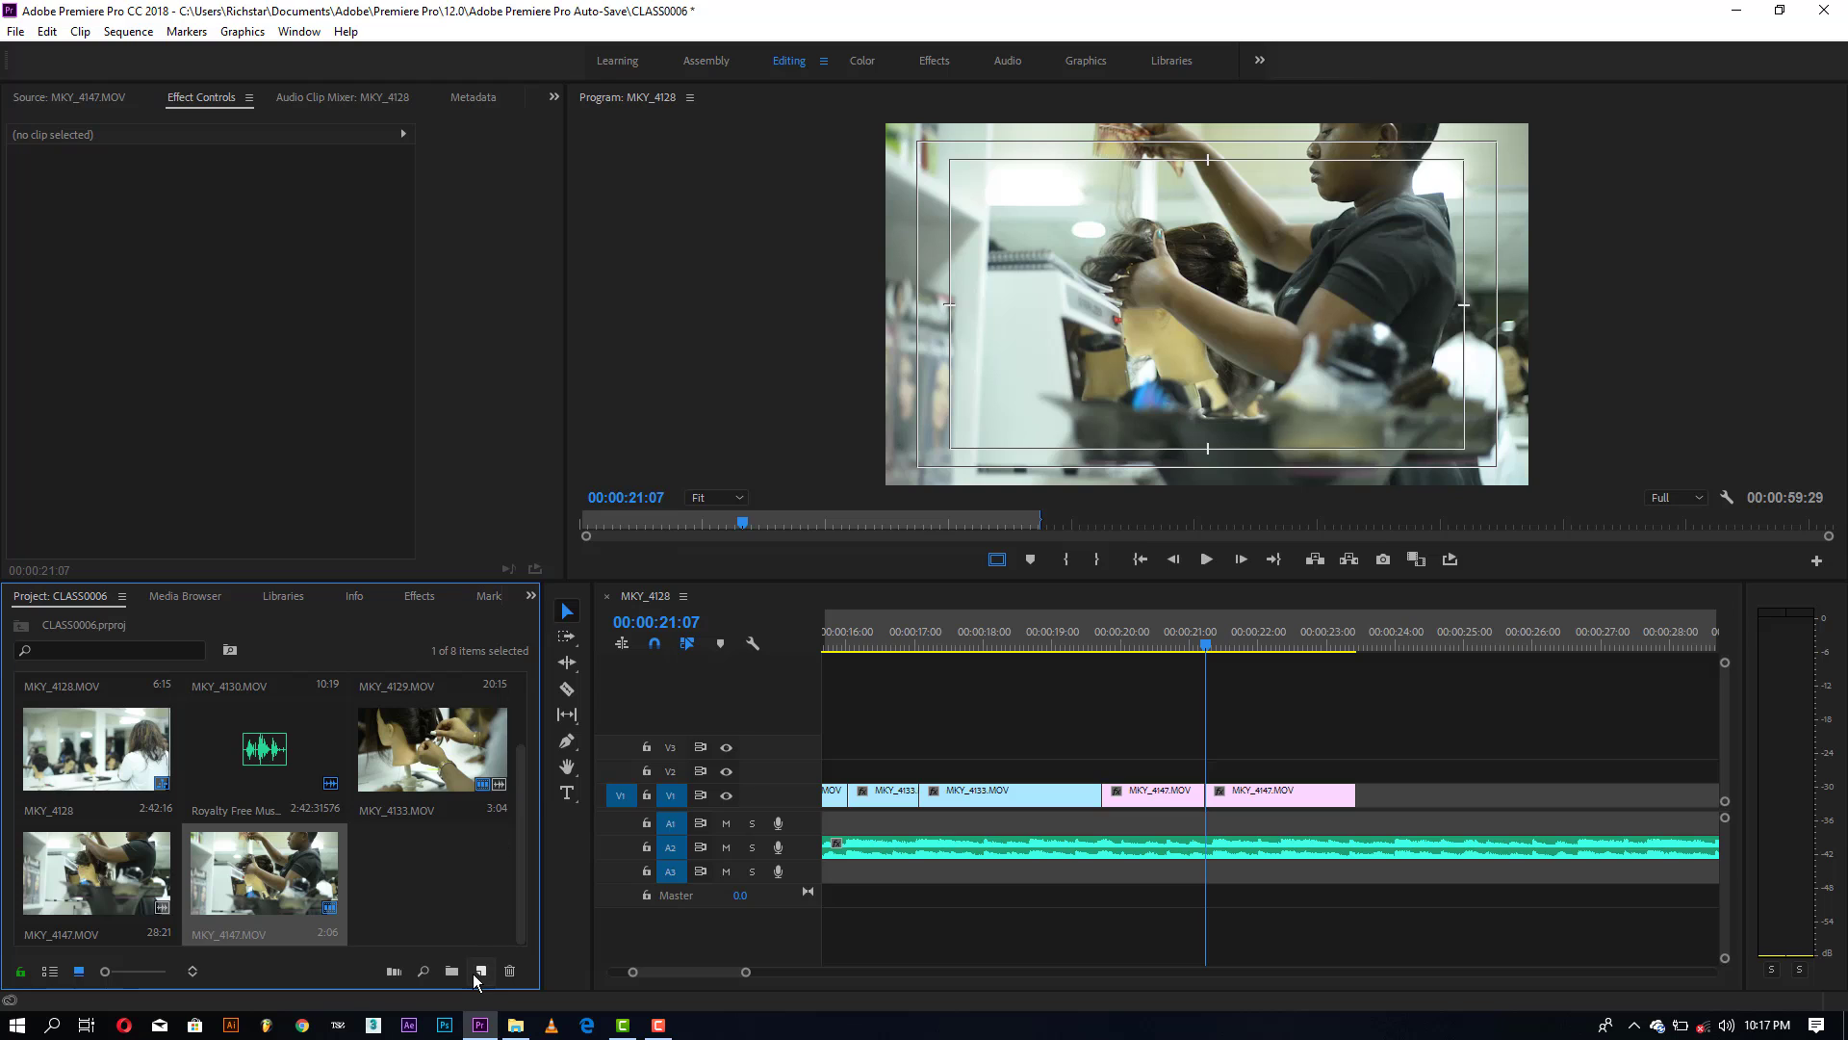
{"action": "left_click", "coordinate": [482, 970]}
{"action": "left_click", "coordinate": [537, 797]}
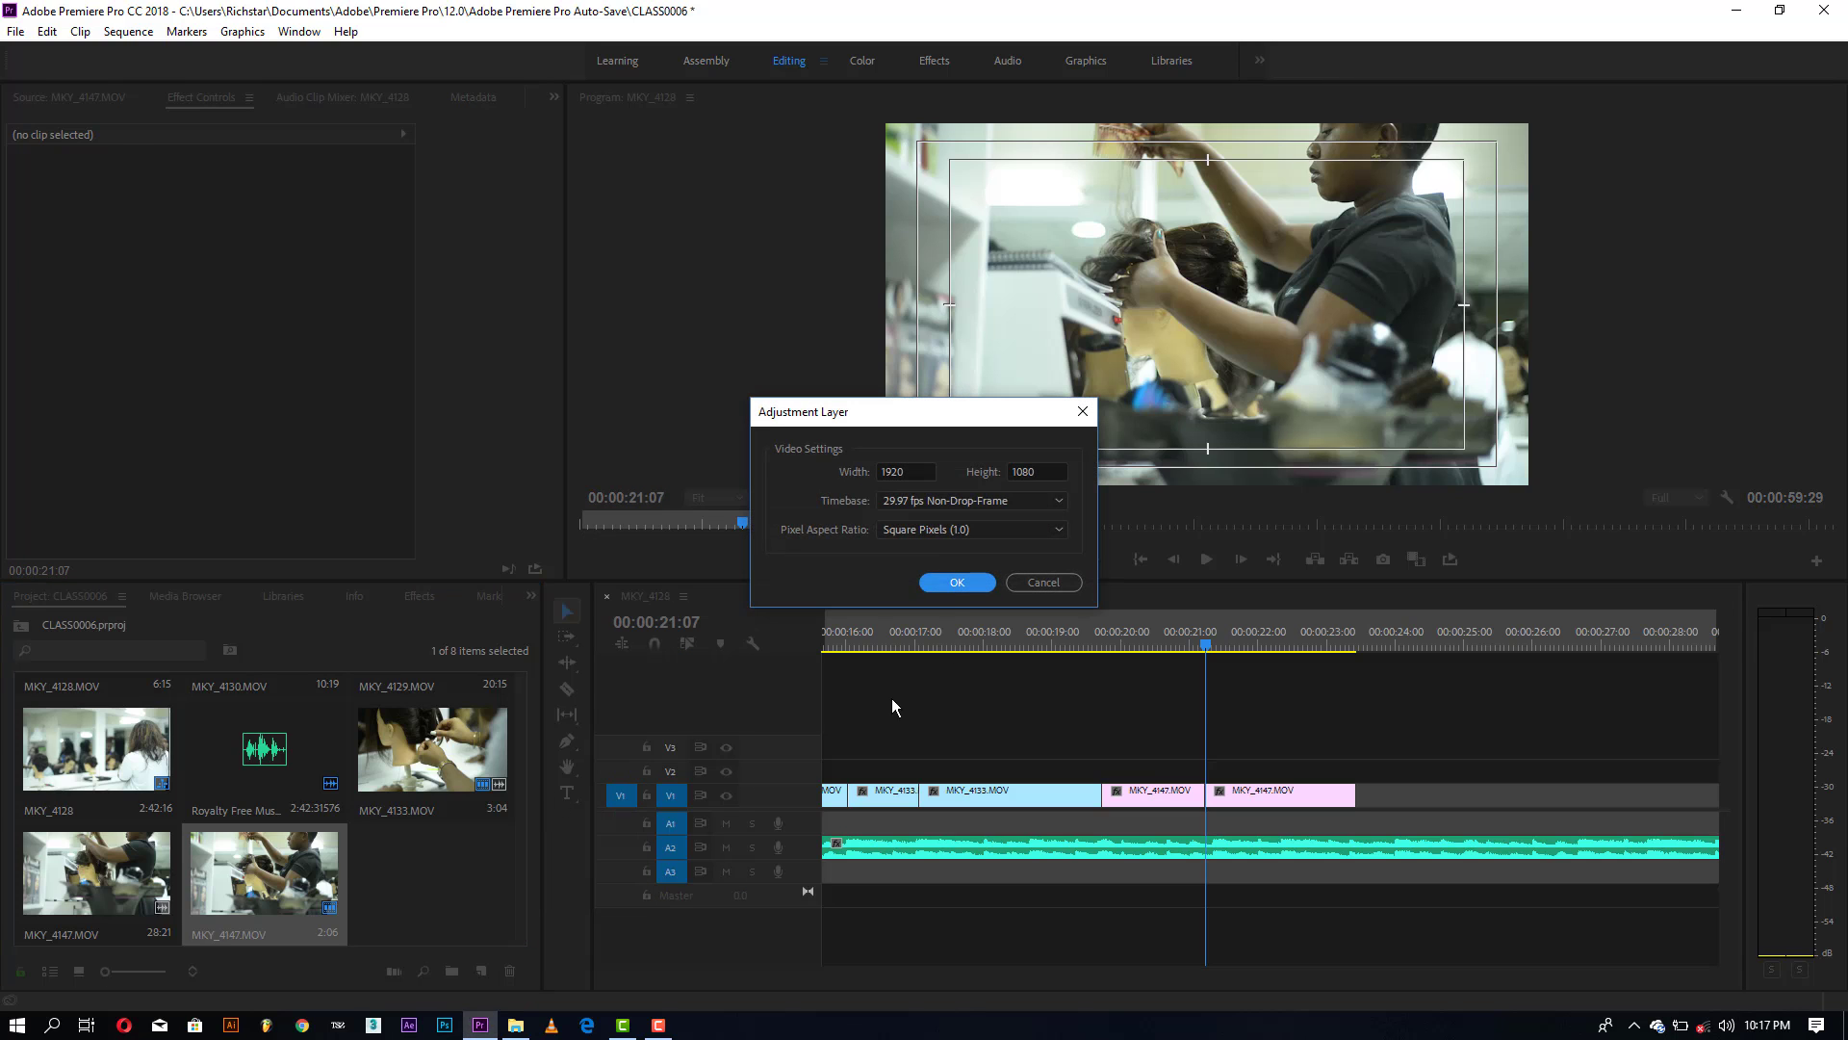
{"action": "left_click", "coordinate": [944, 582]}
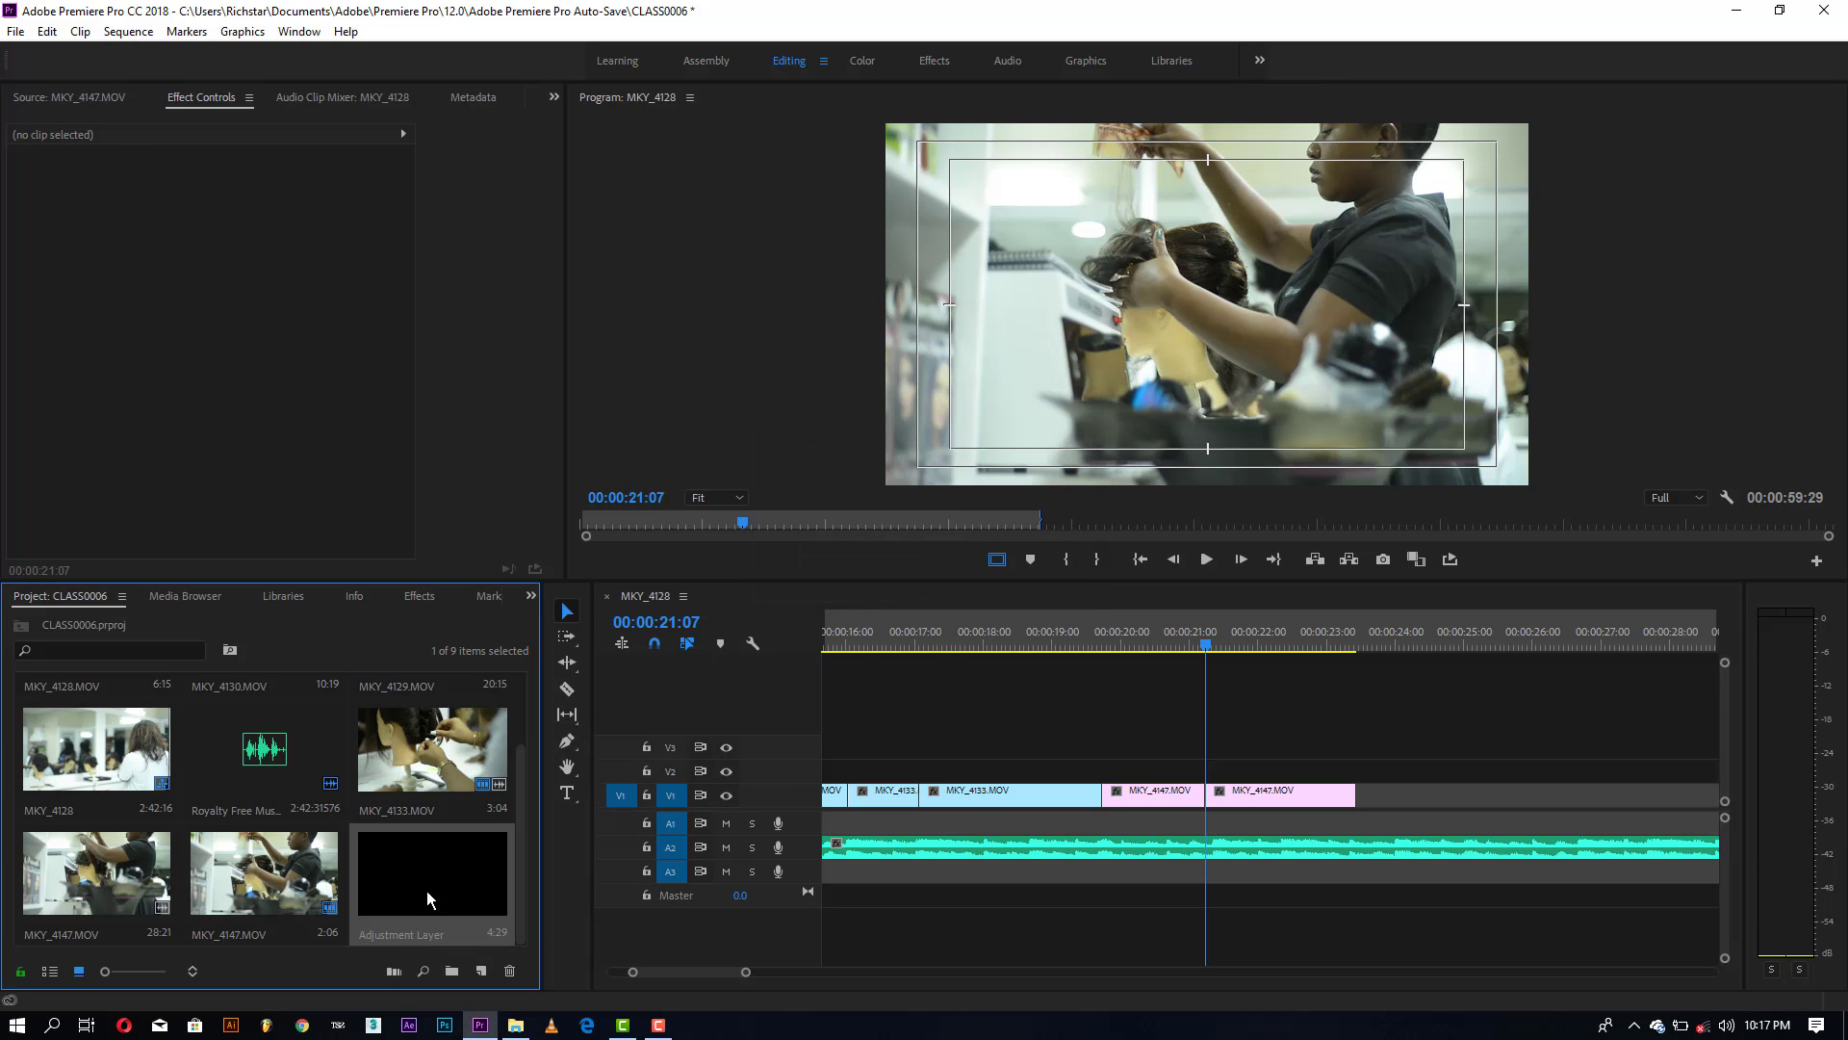
{"action": "left_click_drag", "start_coordinate": [537, 878], "coordinate": [1215, 773]}
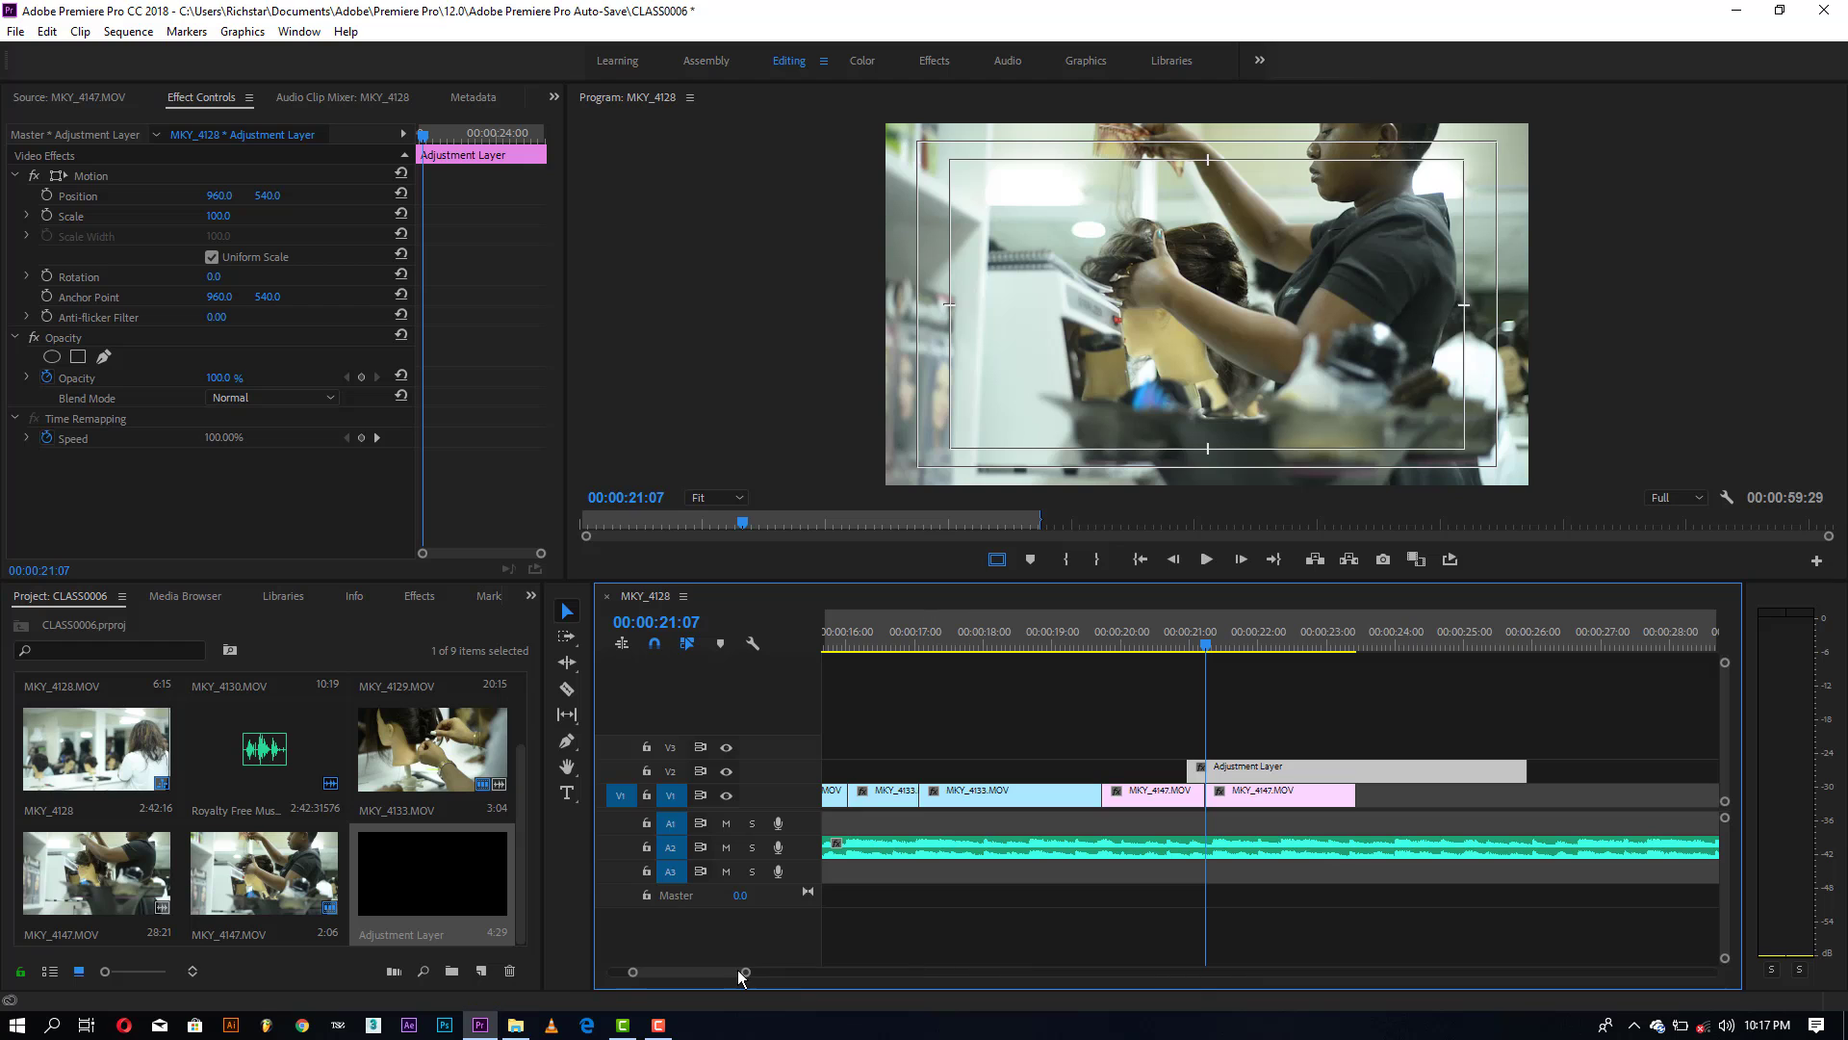
Step: Trim the adjustment layer's end so it finishes at 21:13
{"action": "left_click_drag", "start_coordinate": [737, 969], "coordinate": [781, 974]}
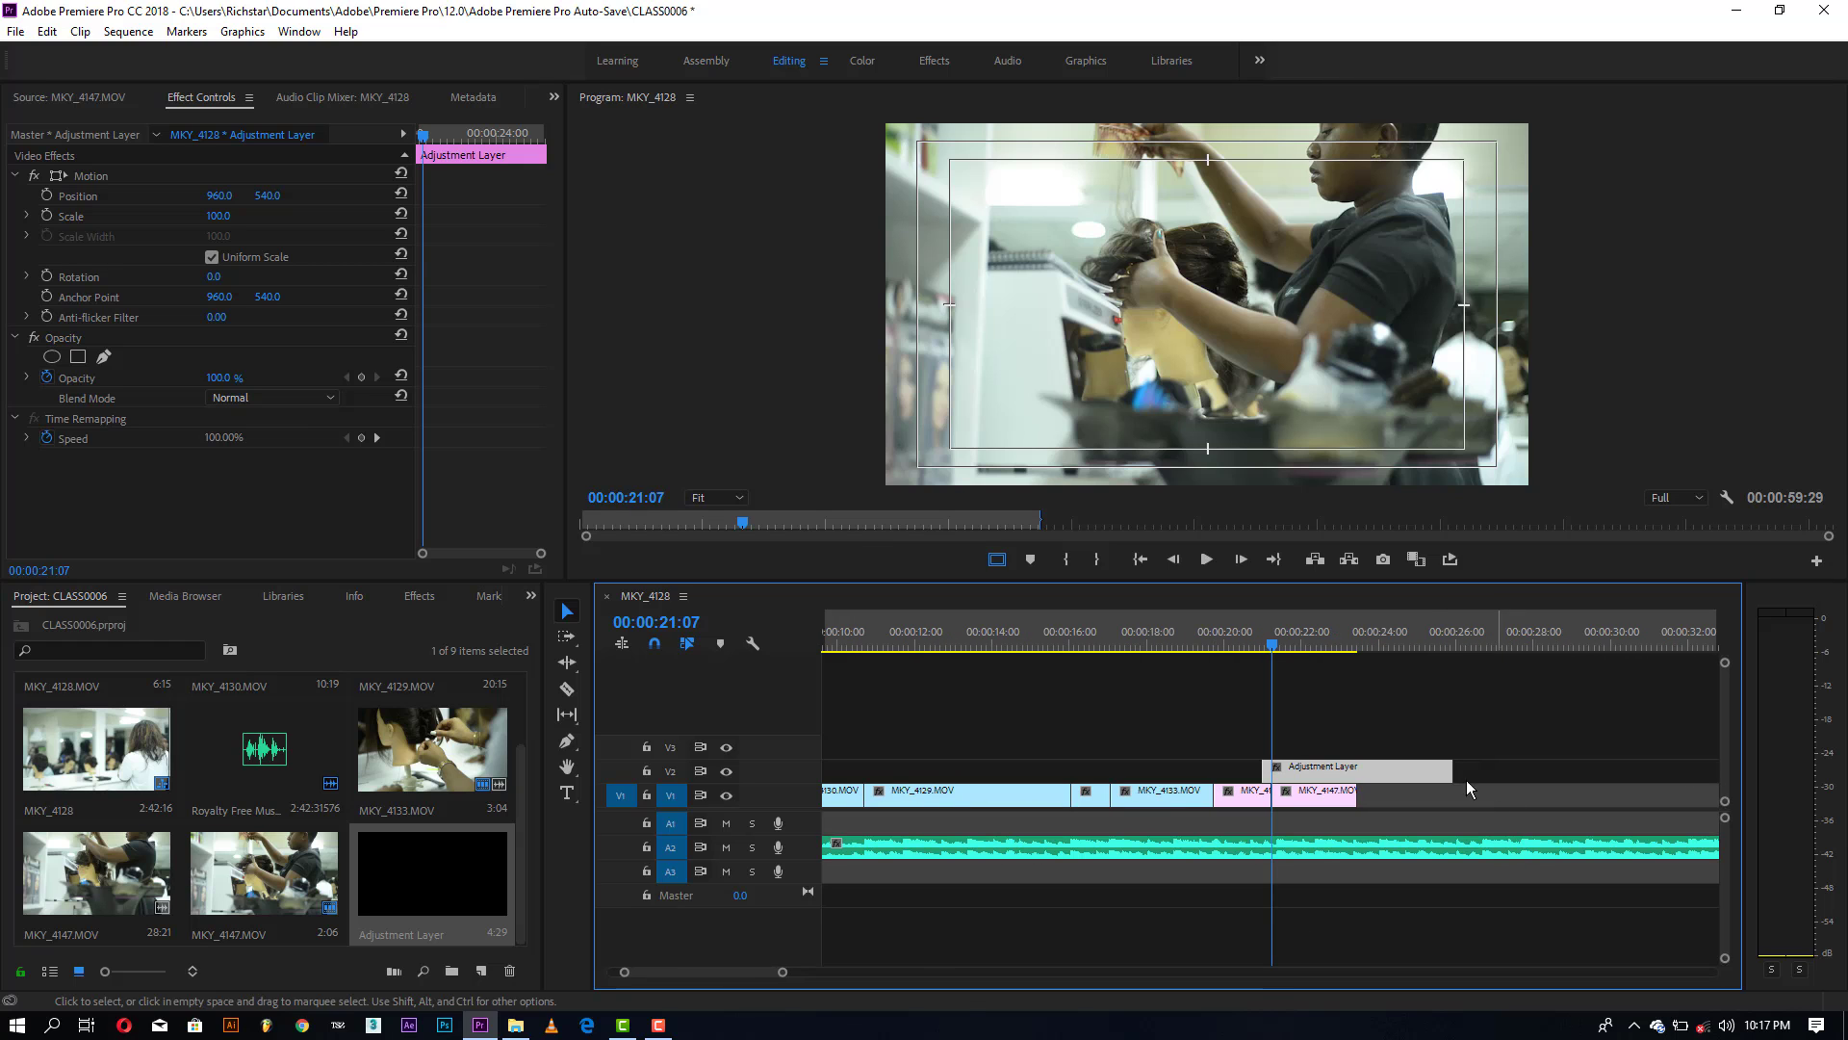
{"action": "left_click_drag", "start_coordinate": [1451, 771], "coordinate": [1295, 802]}
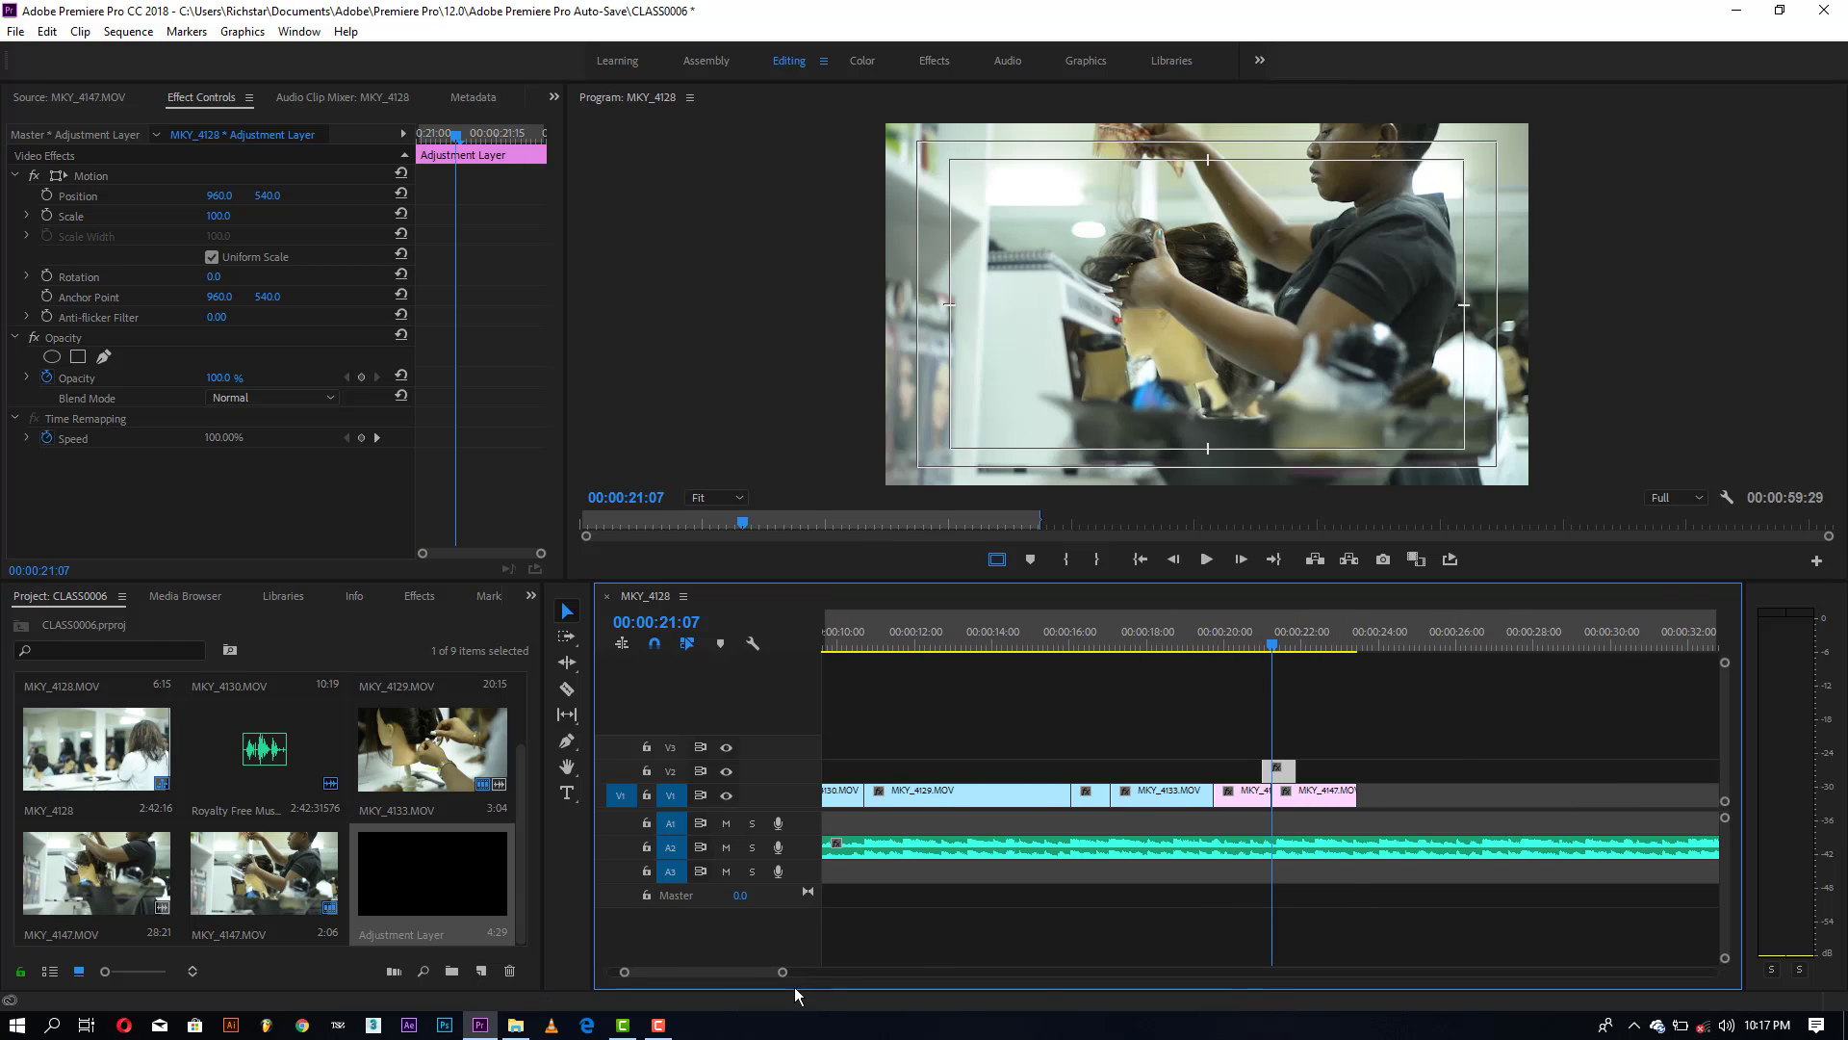
{"action": "left_click_drag", "start_coordinate": [784, 975], "coordinate": [670, 972]}
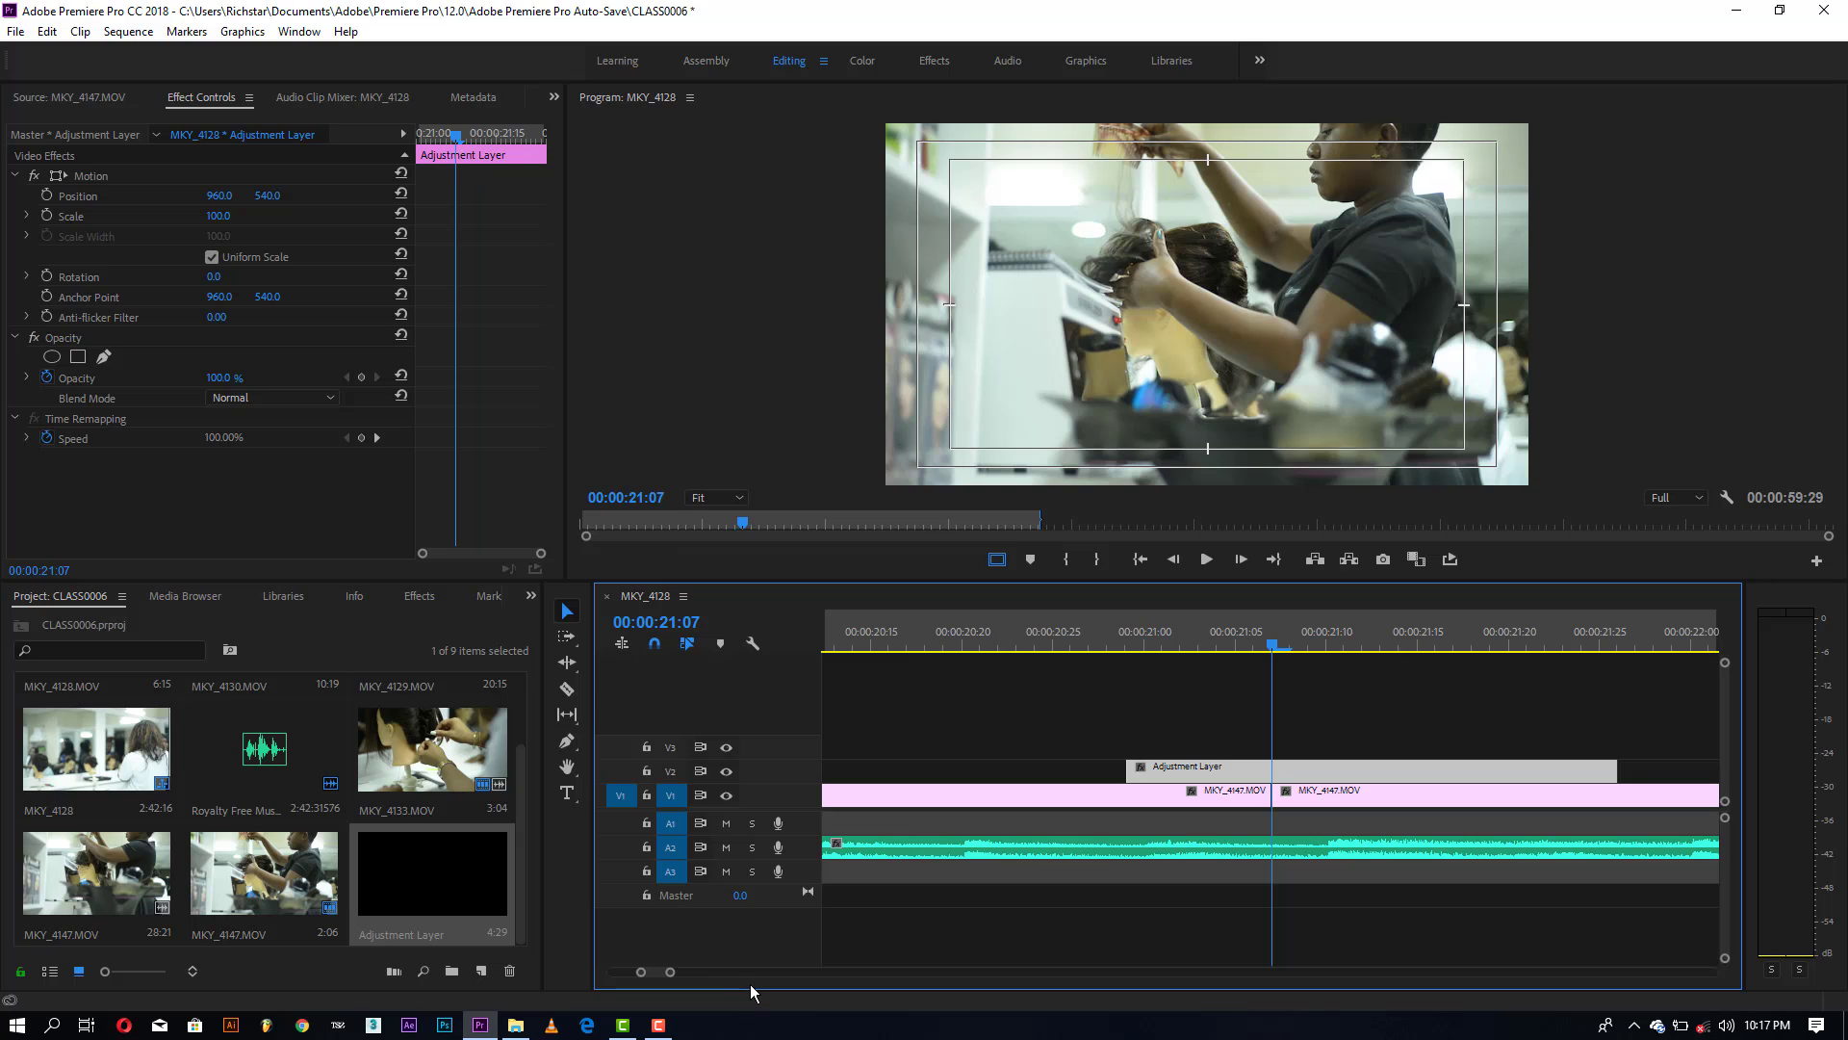
{"action": "key", "text": "shift+Right"}
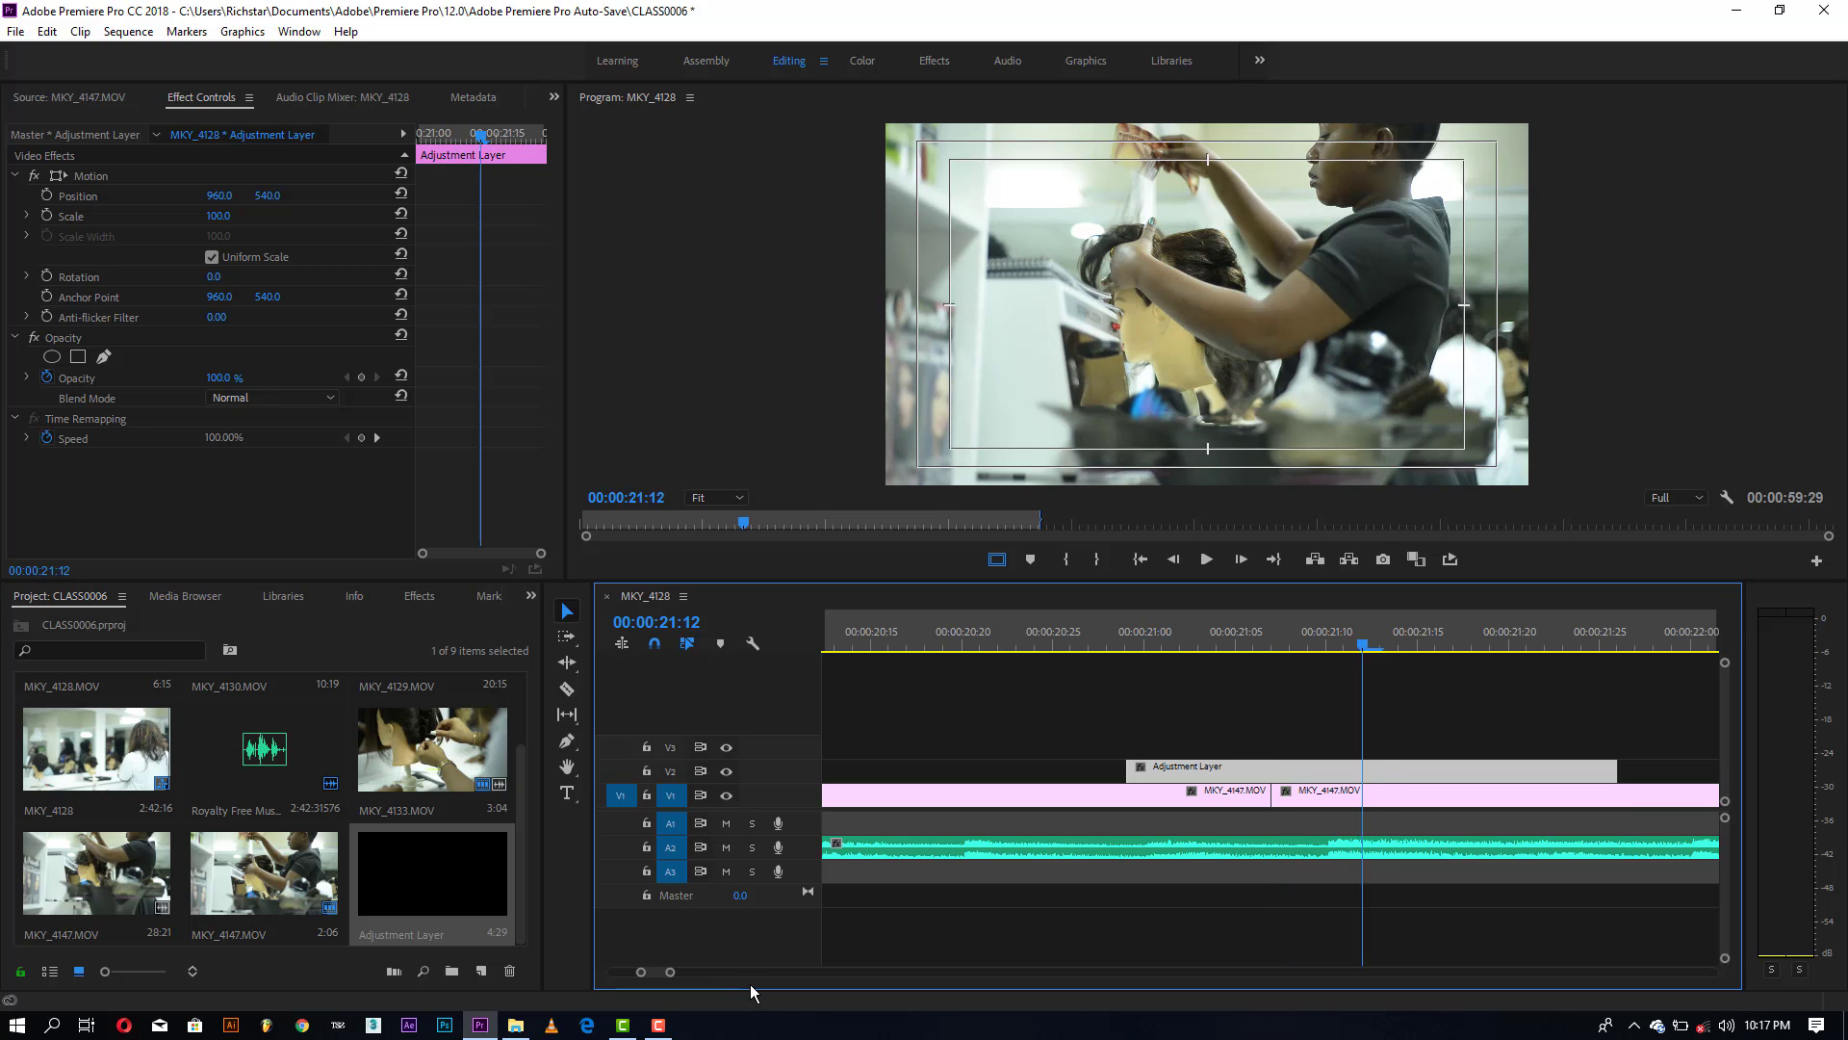
{"action": "key", "text": "Right"}
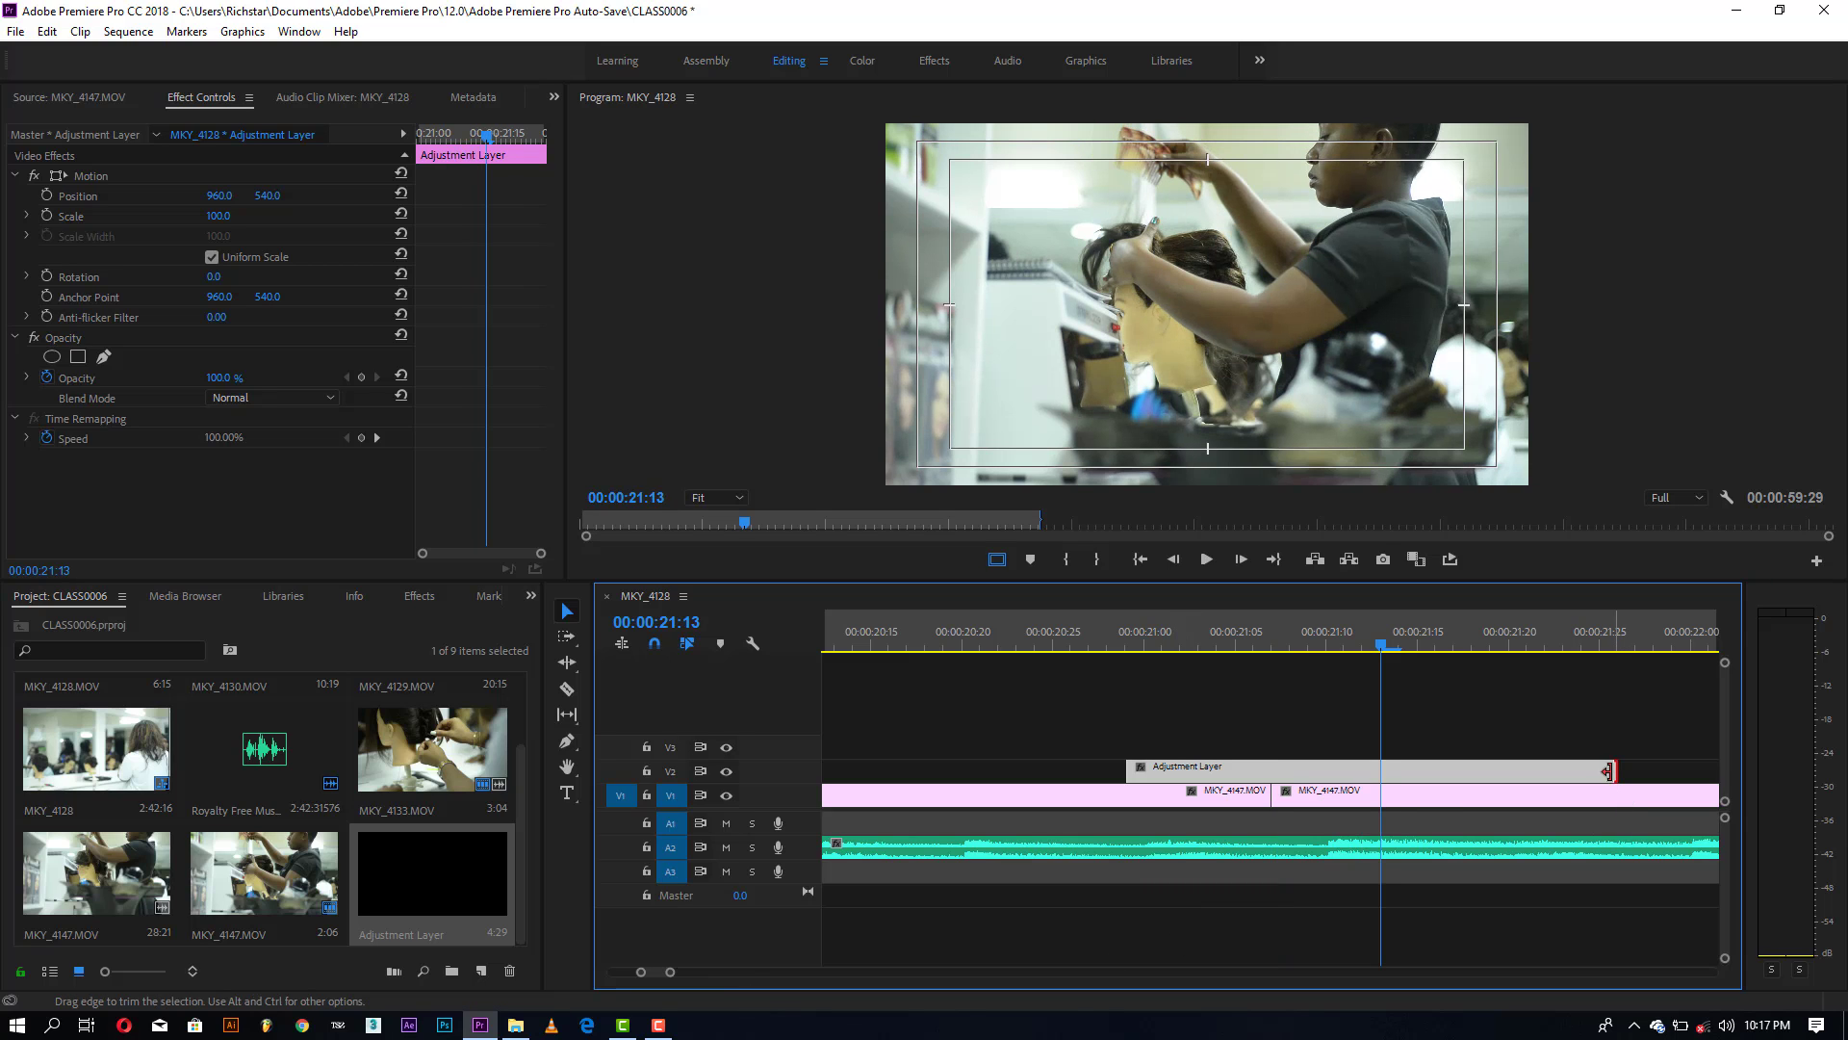
{"action": "left_click_drag", "start_coordinate": [1608, 771], "coordinate": [1380, 771]}
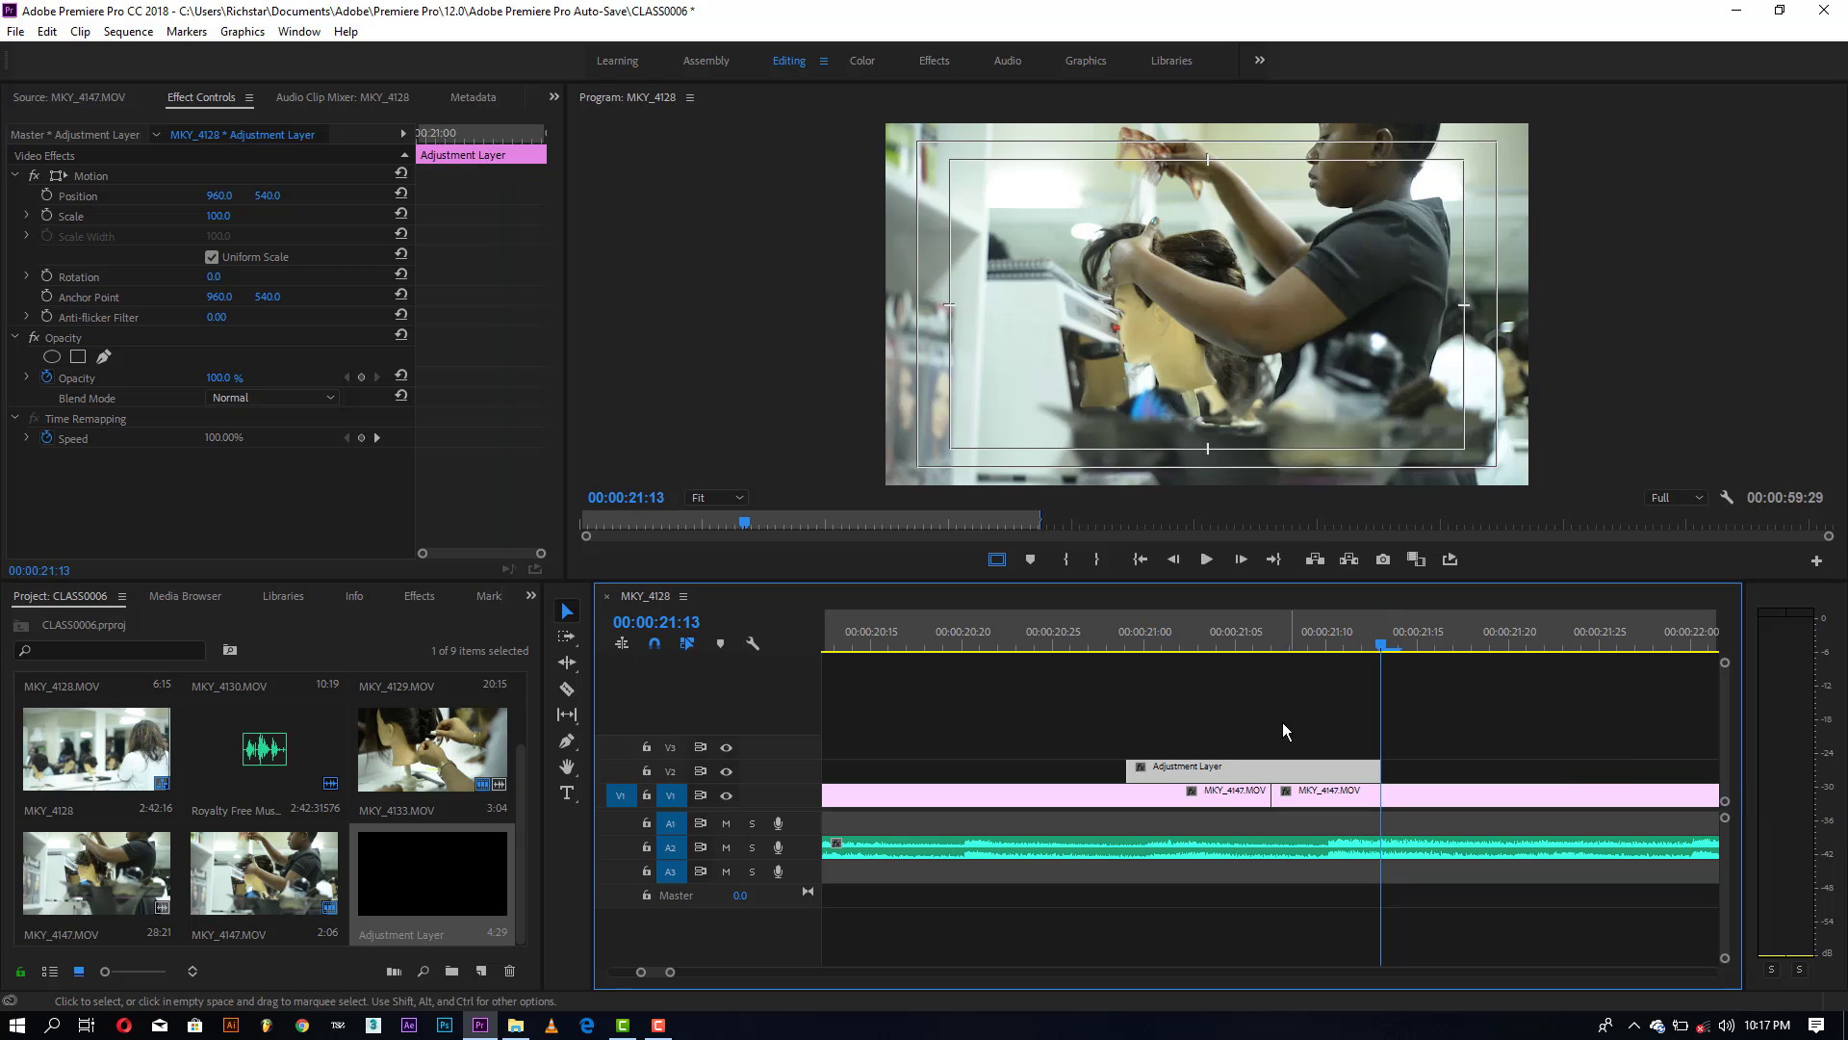
Step: Step the playhead back from 21:07 to 00:00:21:01 and trim the layer's start there
{"action": "left_click", "coordinate": [1268, 650]}
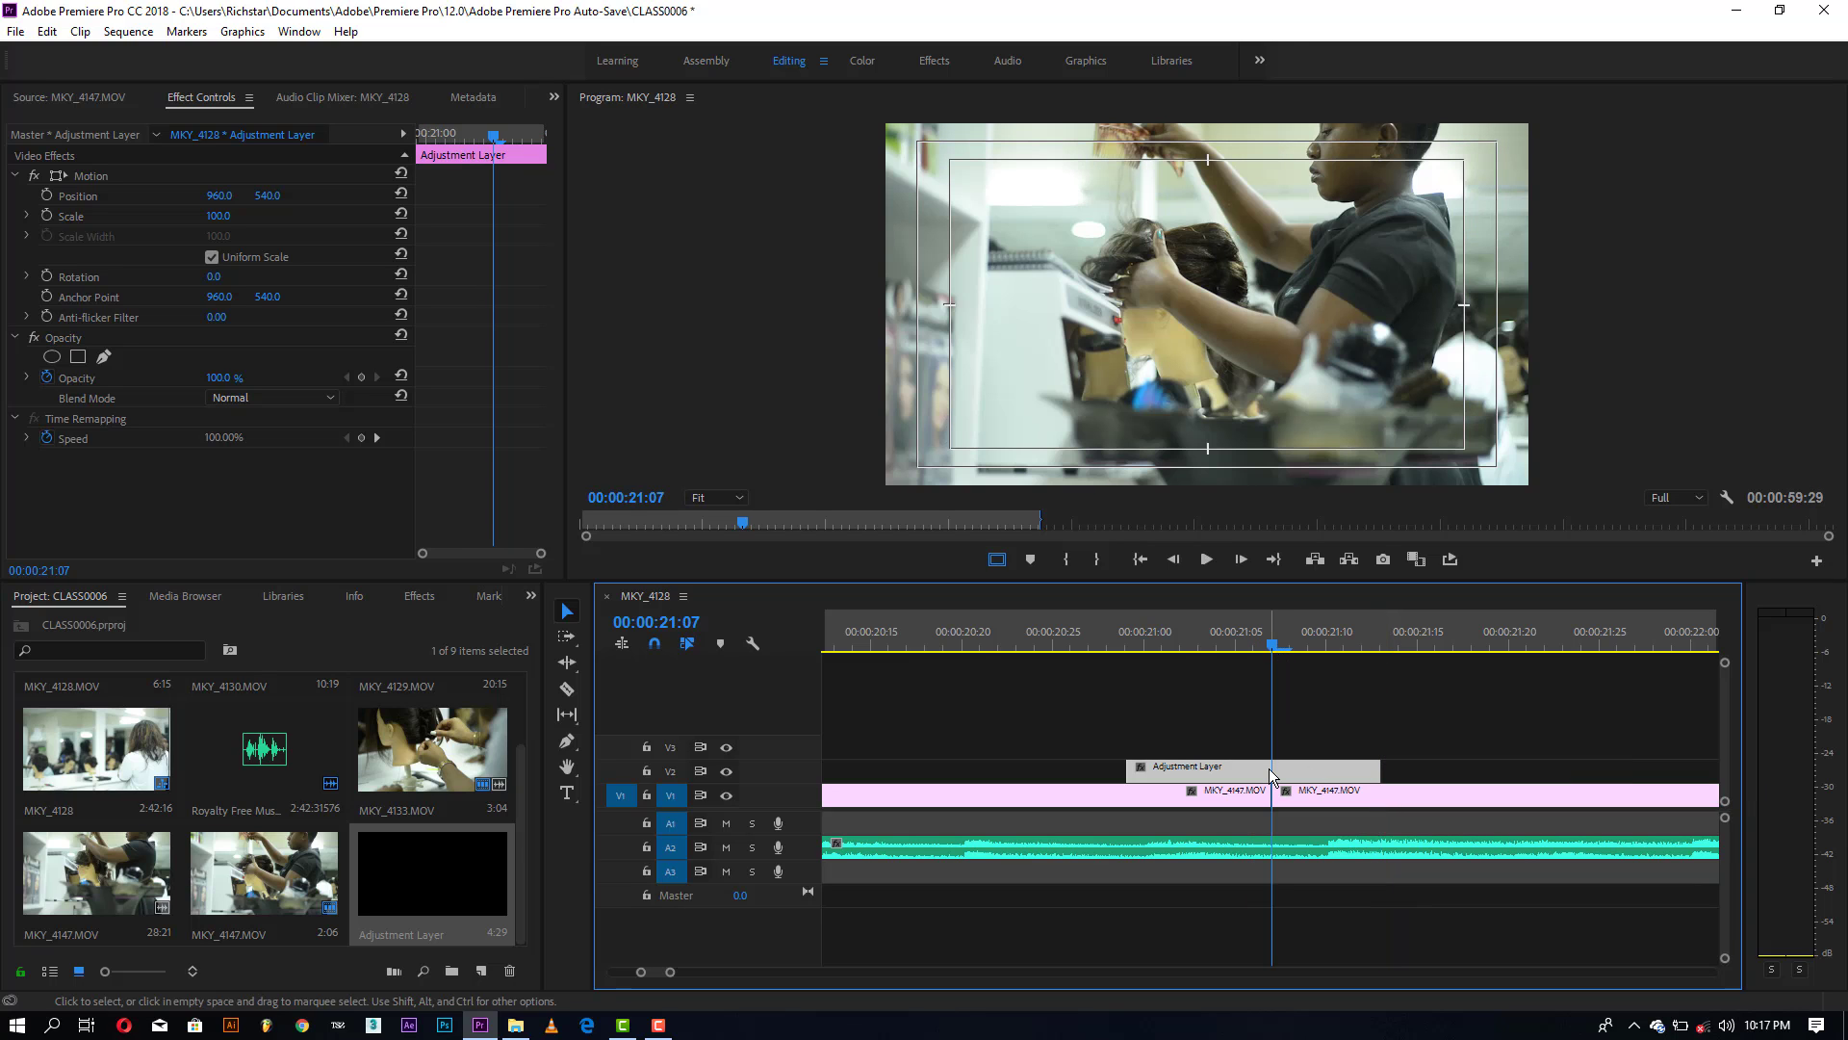
{"action": "key", "text": "shift+Left"}
{"action": "key", "text": "Left"}
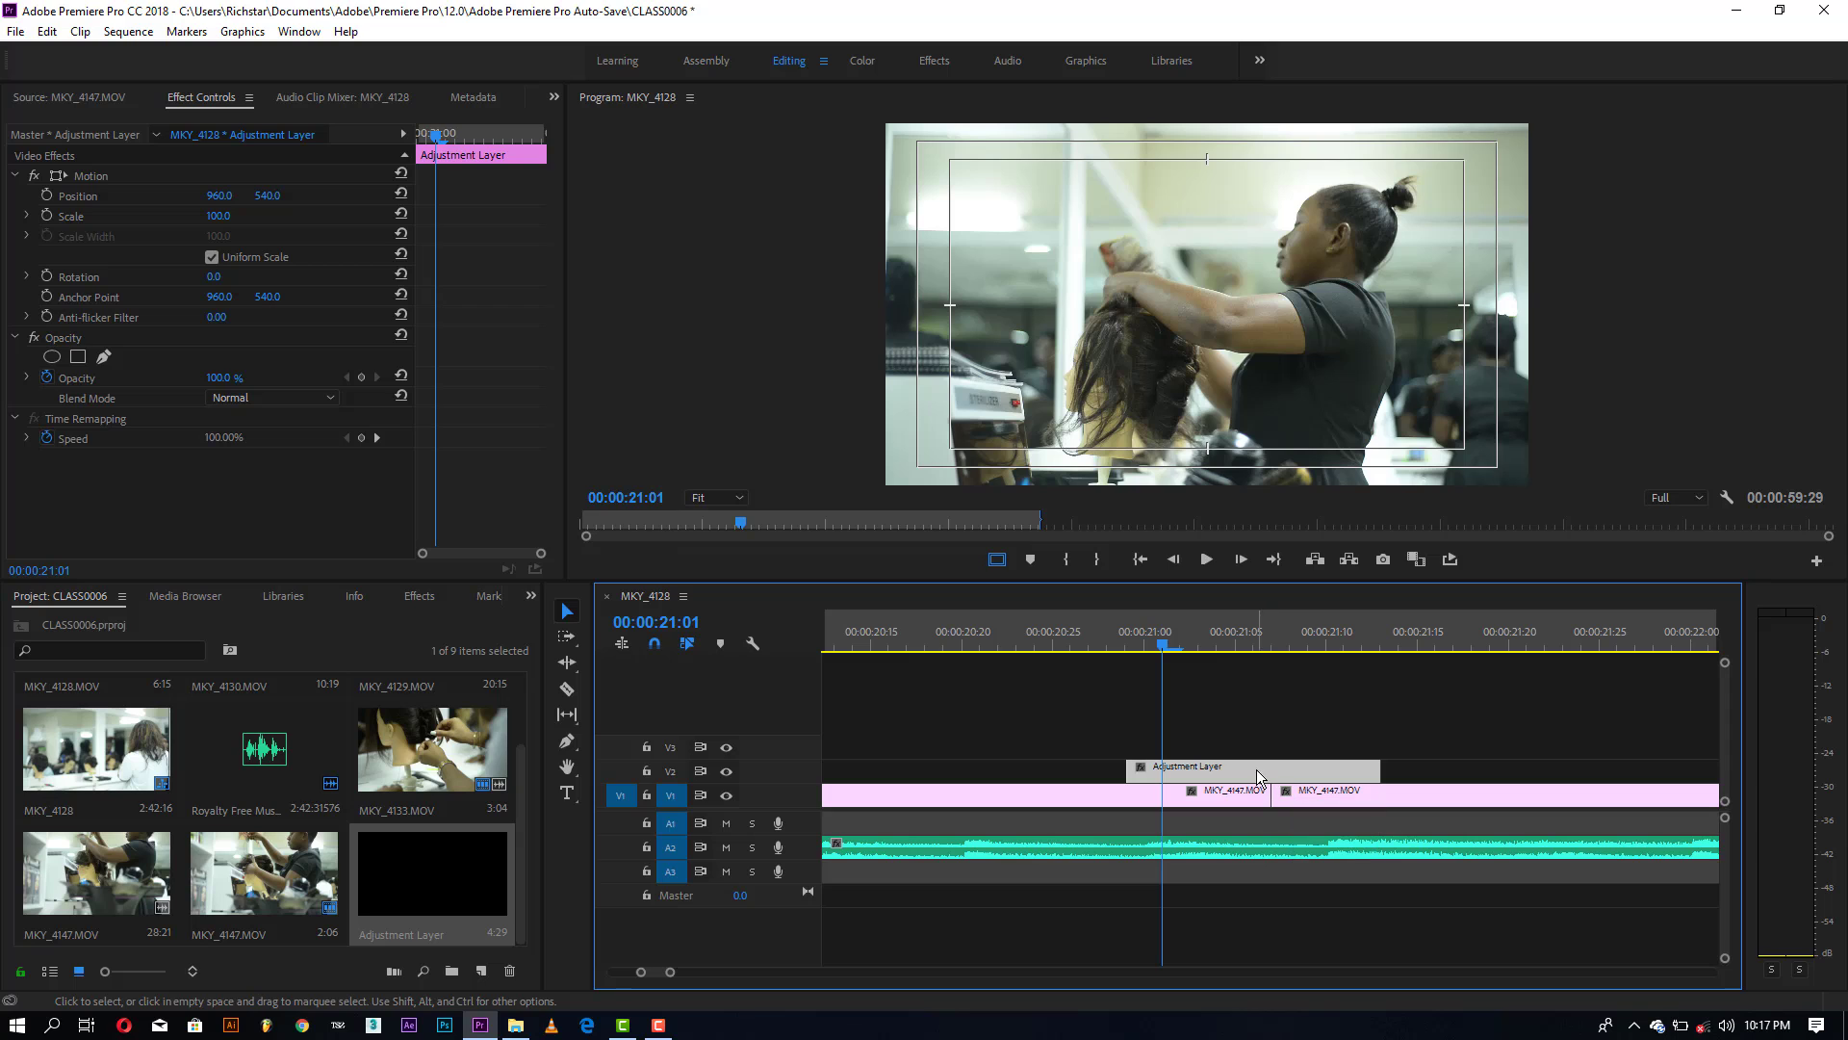
{"action": "left_click_drag", "start_coordinate": [1144, 768], "coordinate": [1163, 769]}
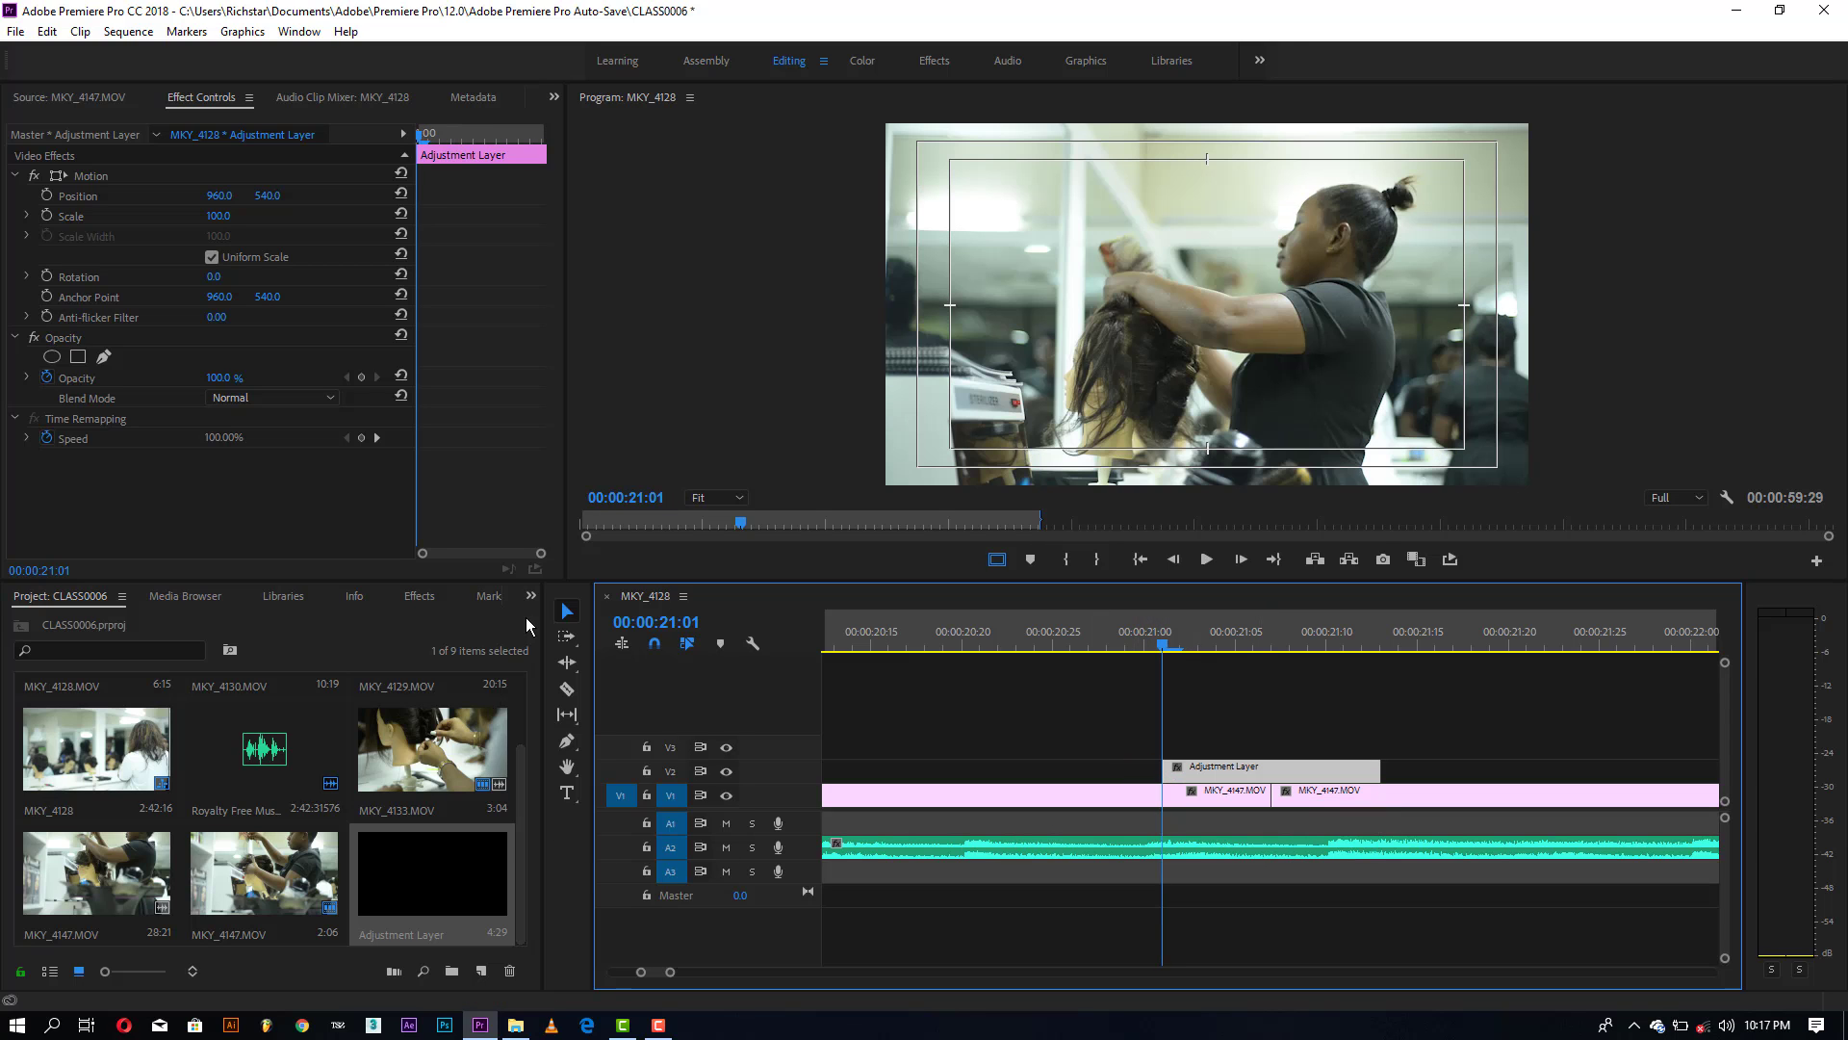
Step: Bring up the Effects panel and select the 0. Base Preset
{"action": "left_click", "coordinate": [531, 596]}
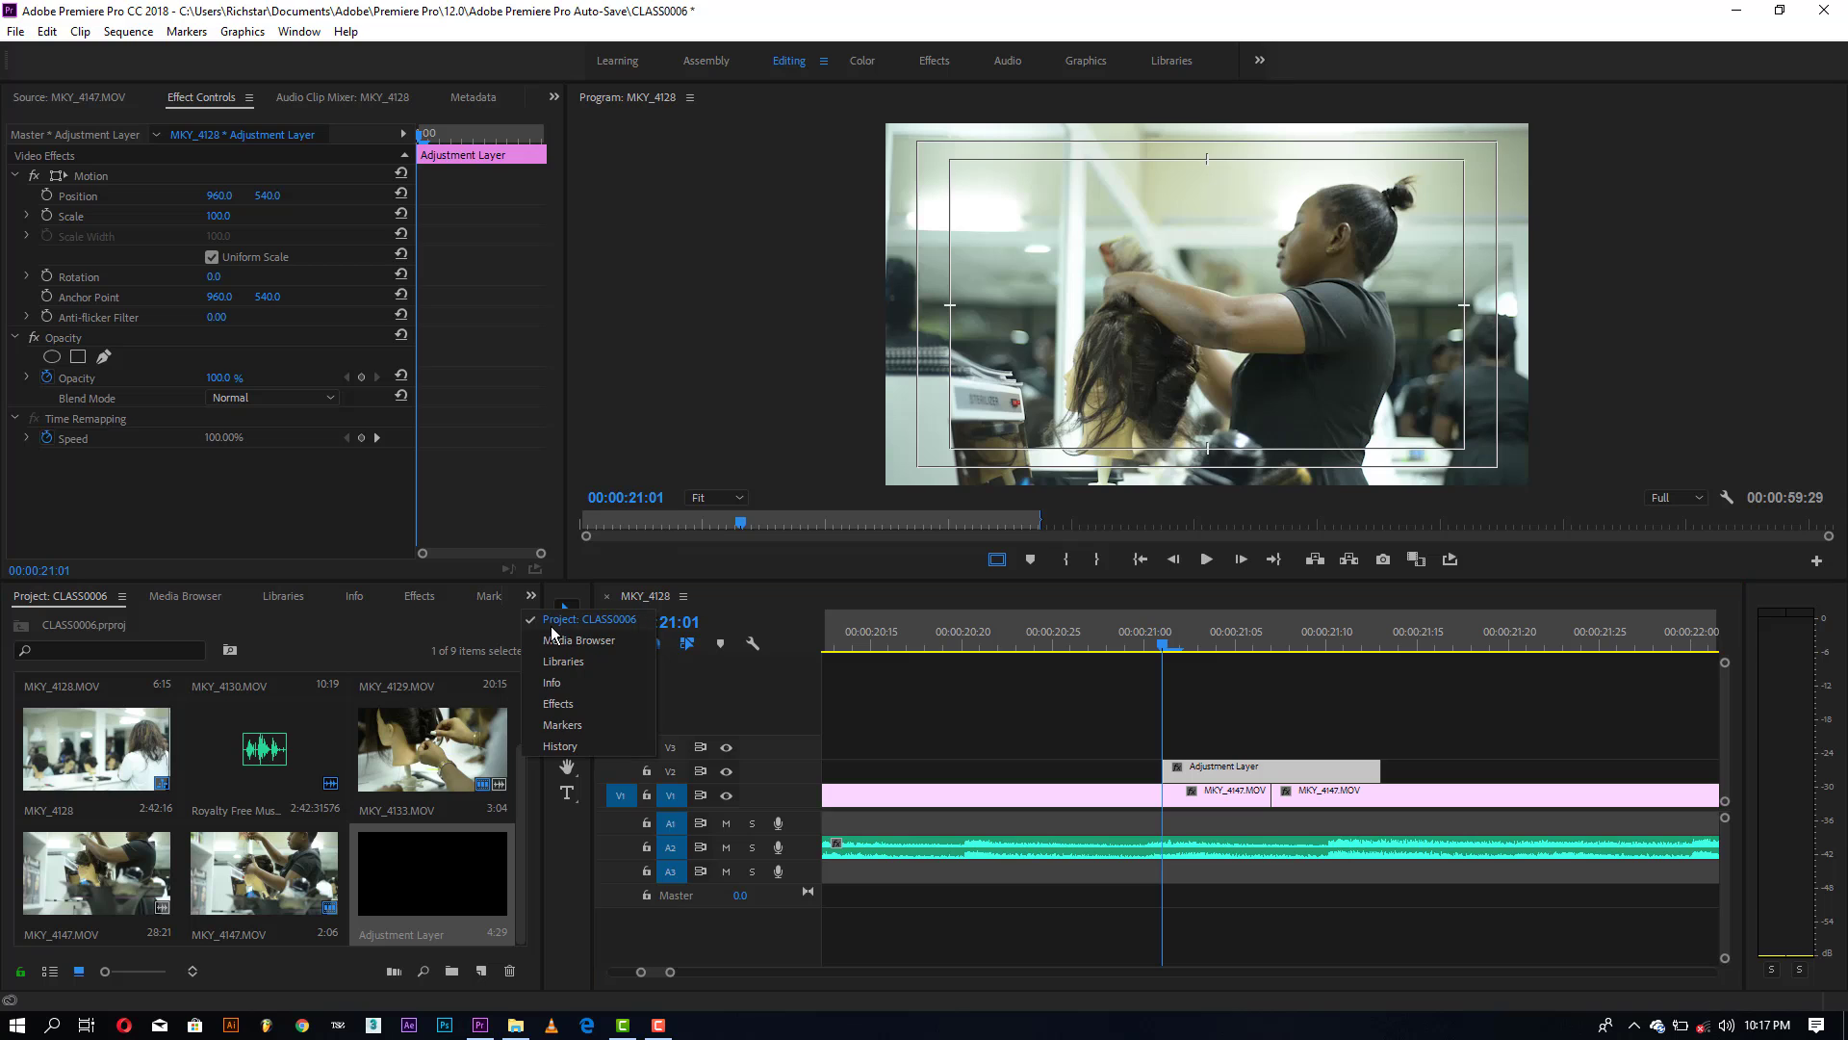
{"action": "left_click", "coordinate": [558, 704]}
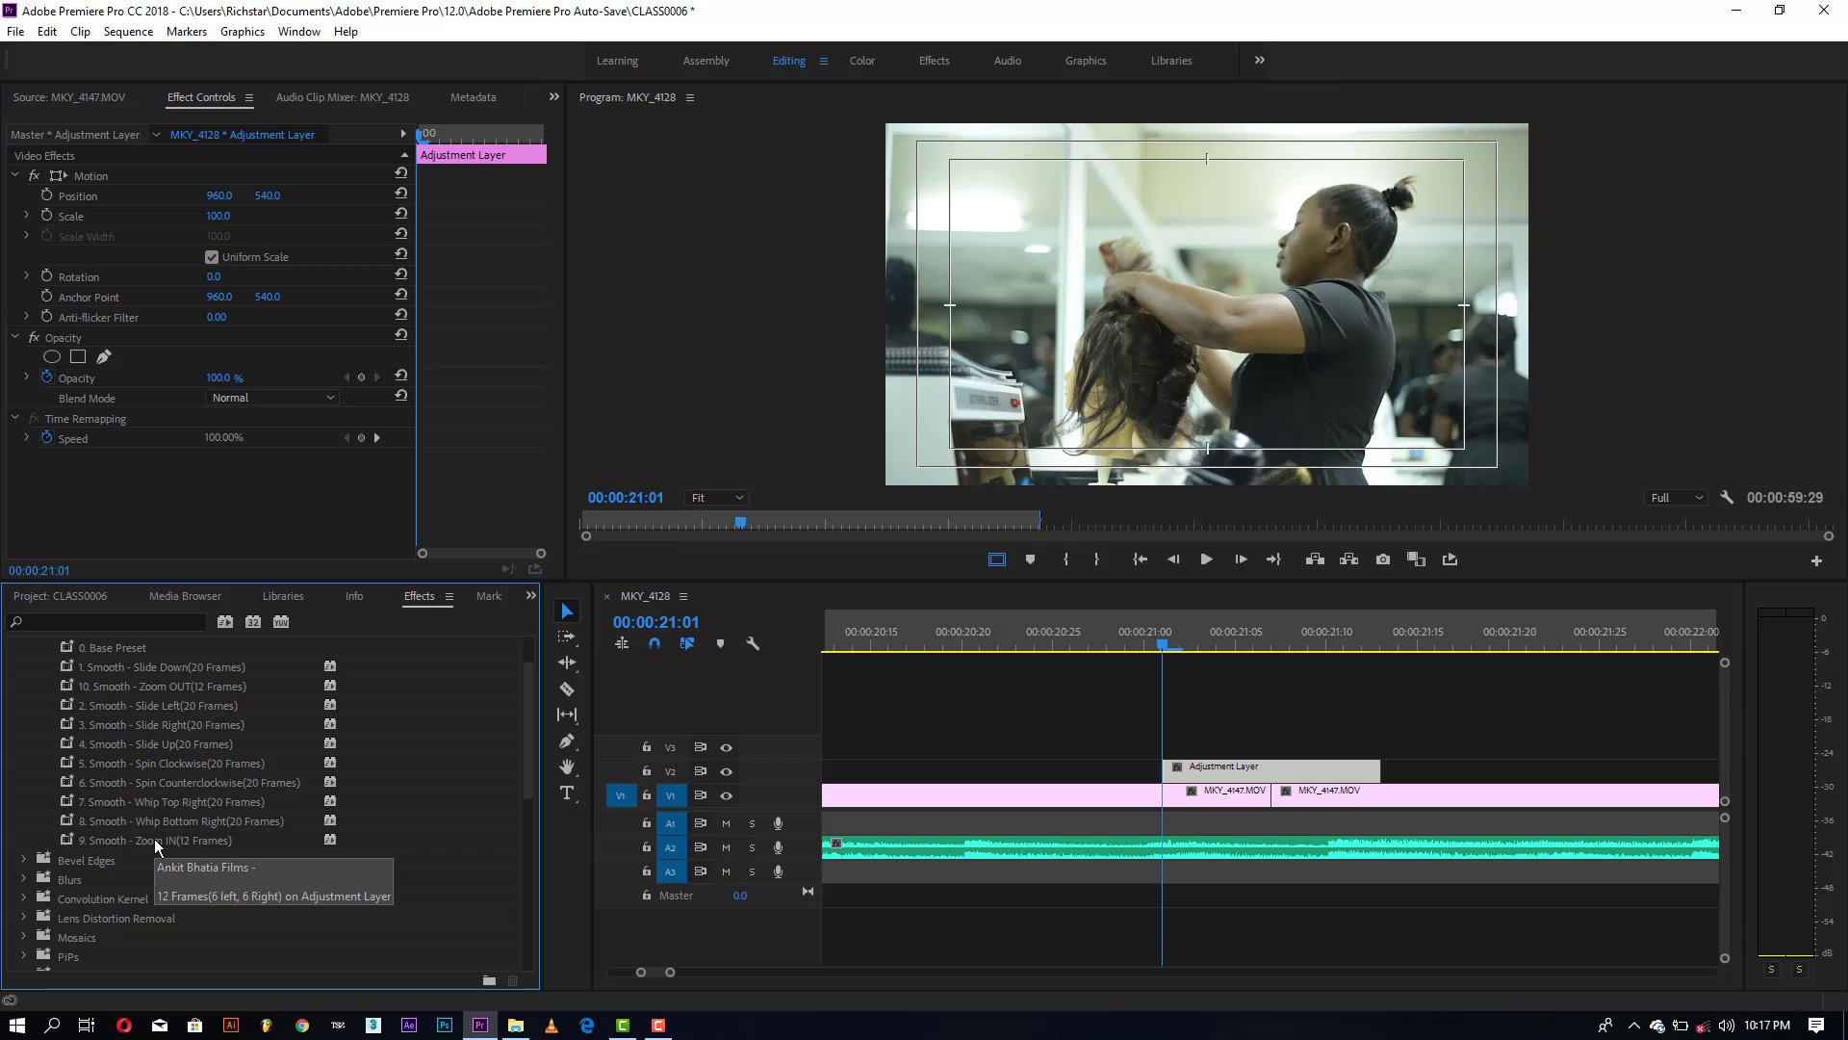
{"action": "scroll", "coordinate": [121, 759], "scroll_direction": "up", "scroll_amount": 3}
{"action": "mouse_move", "coordinate": [108, 708]}
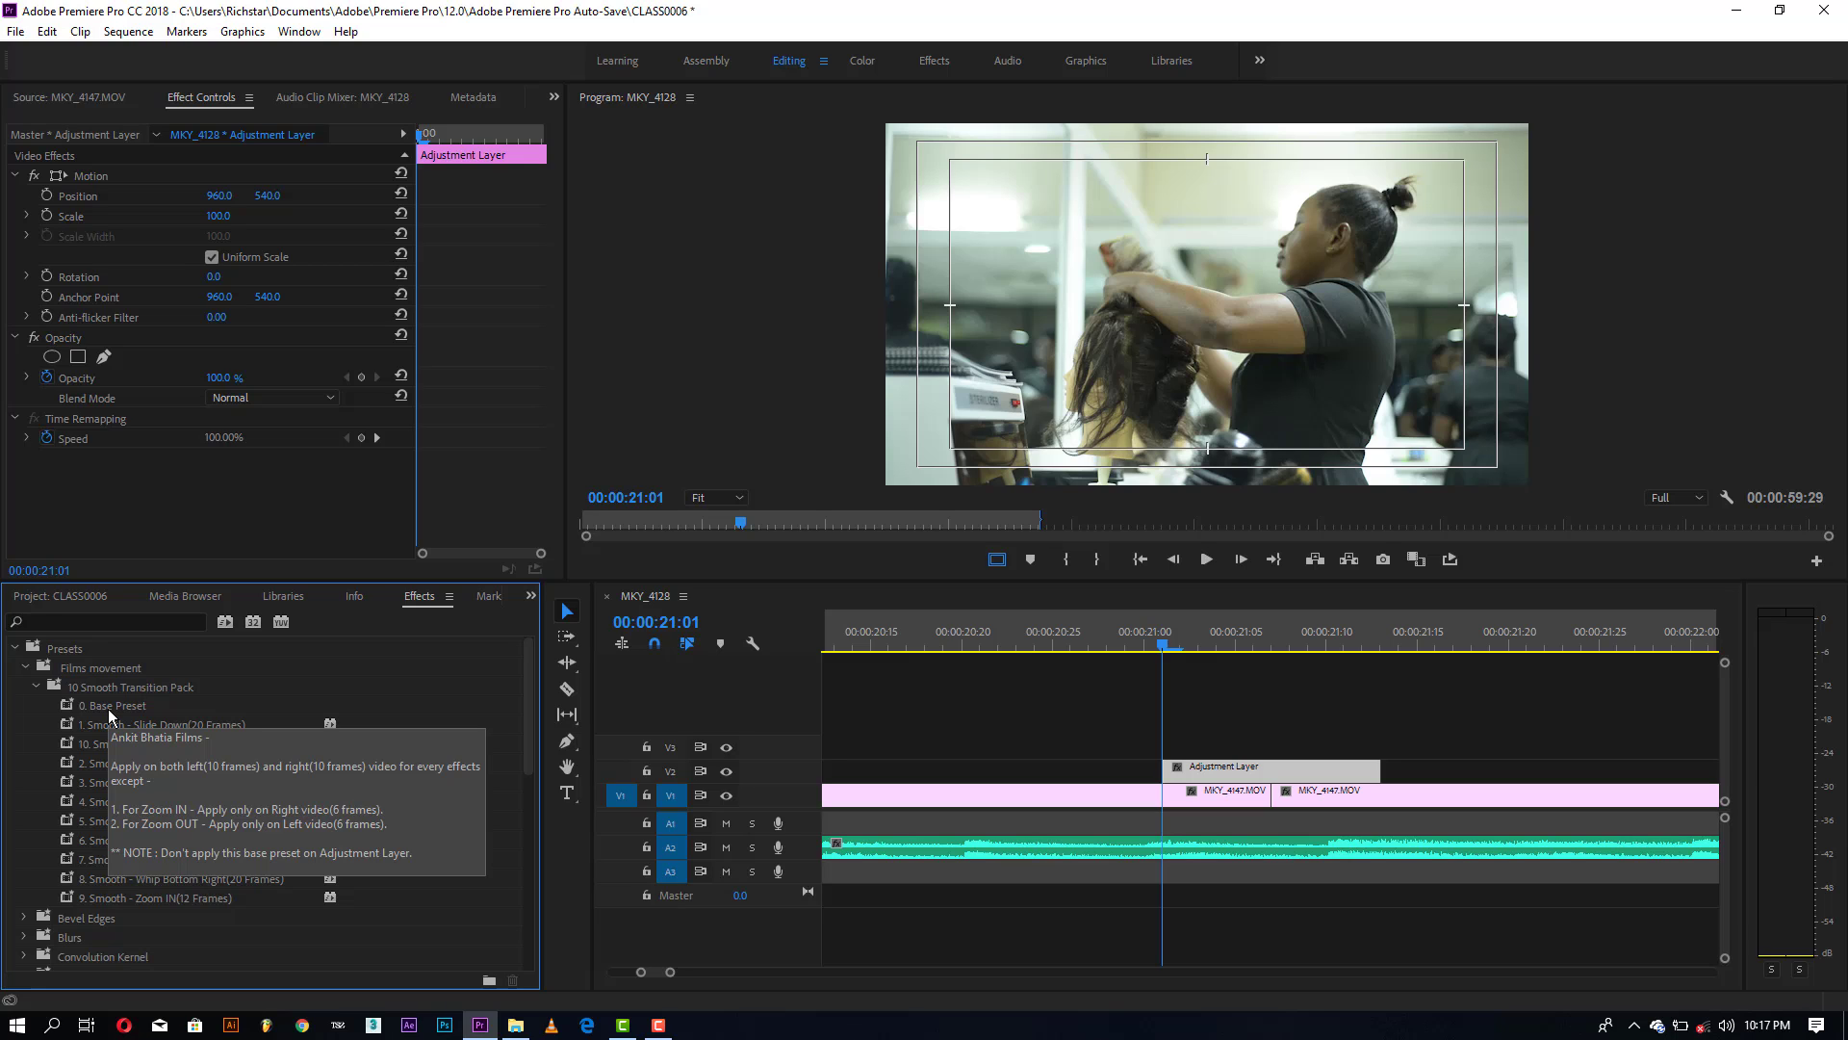
{"action": "left_click_drag", "start_coordinate": [107, 708], "coordinate": [212, 733]}
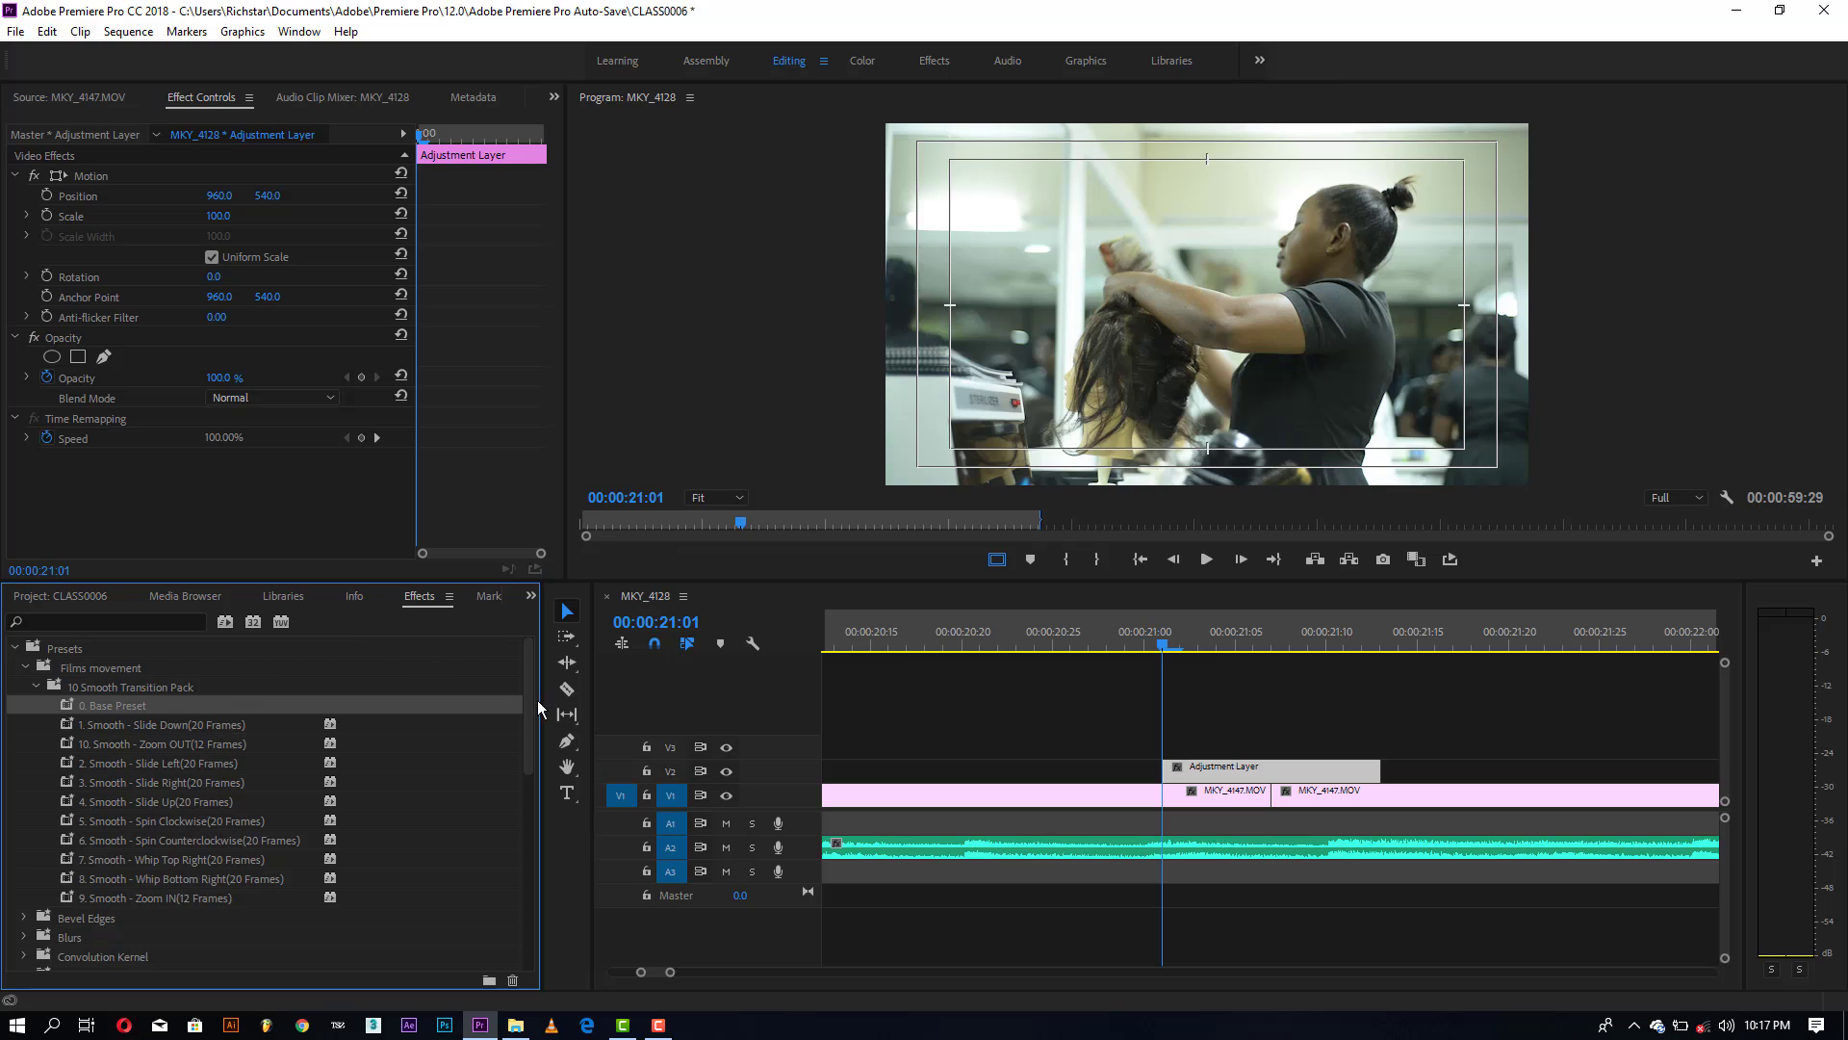
Step: Razor V1 at the adjustment layer's end and apply 0. Base Preset to the third V1 clip
{"action": "left_click", "coordinate": [567, 688]}
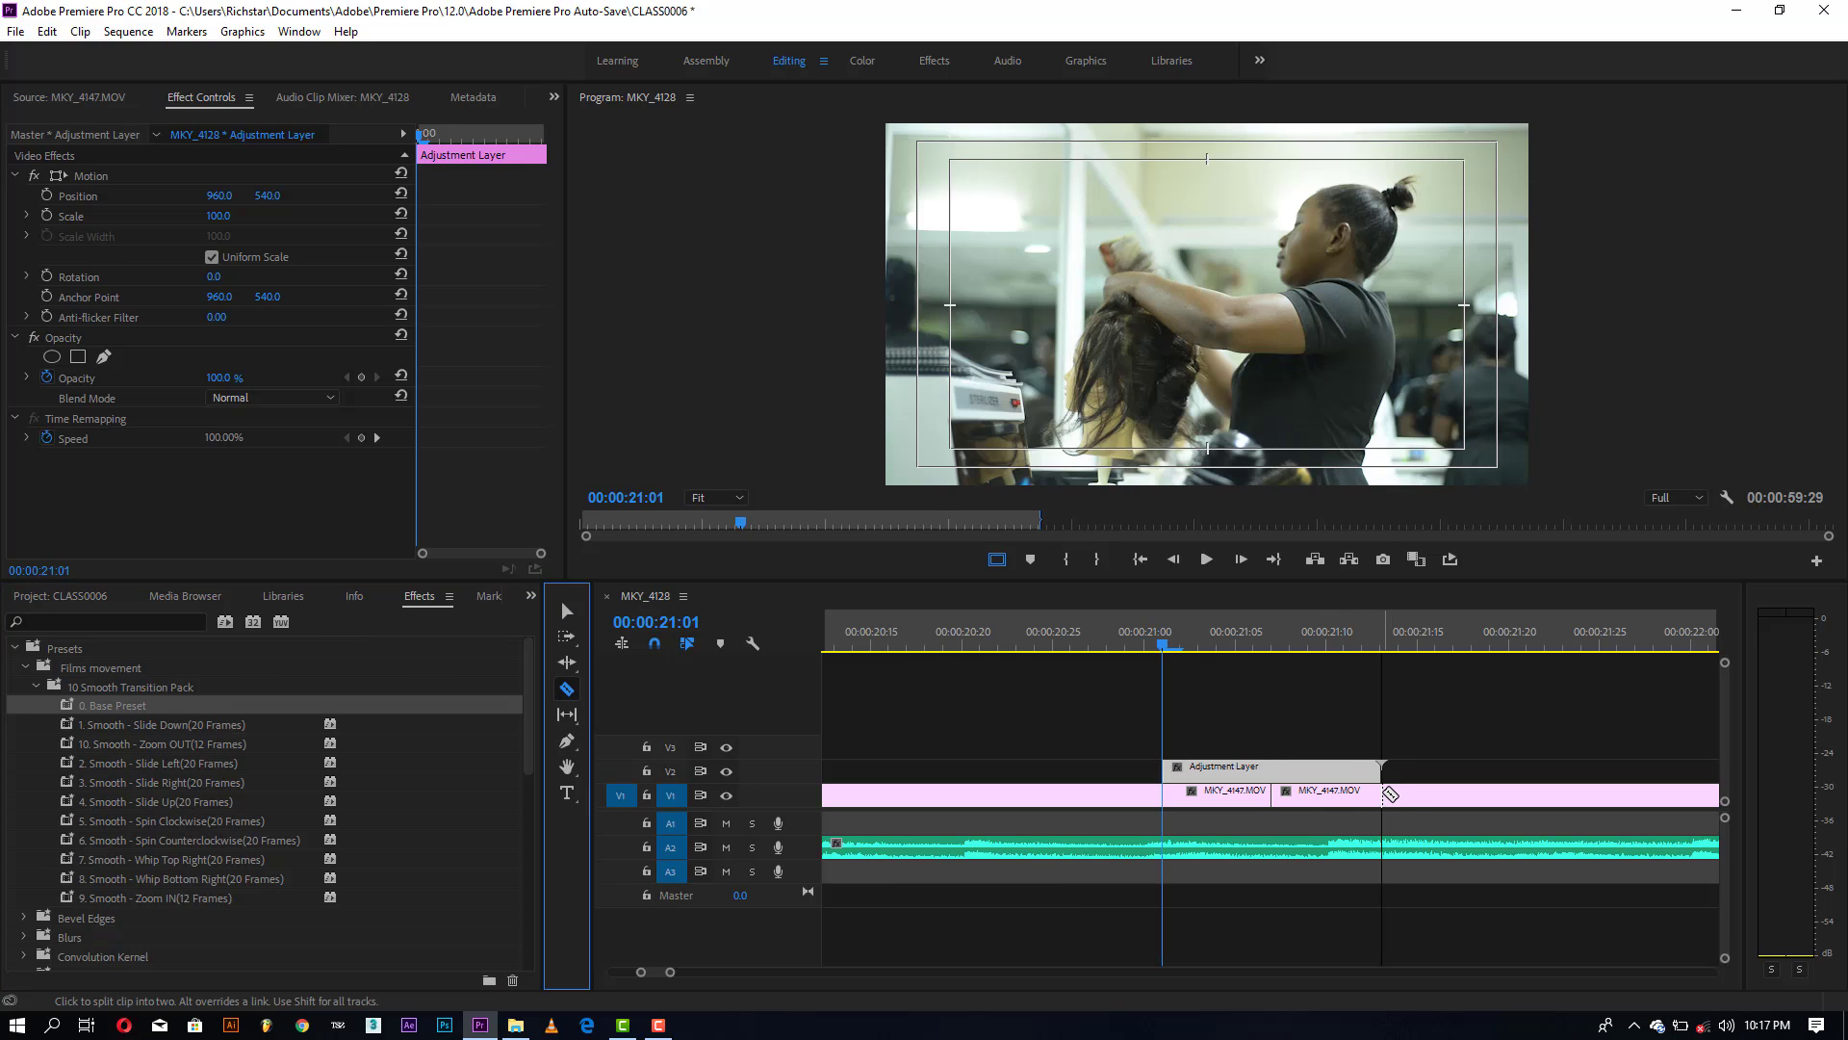
{"action": "left_click", "coordinate": [1391, 793]}
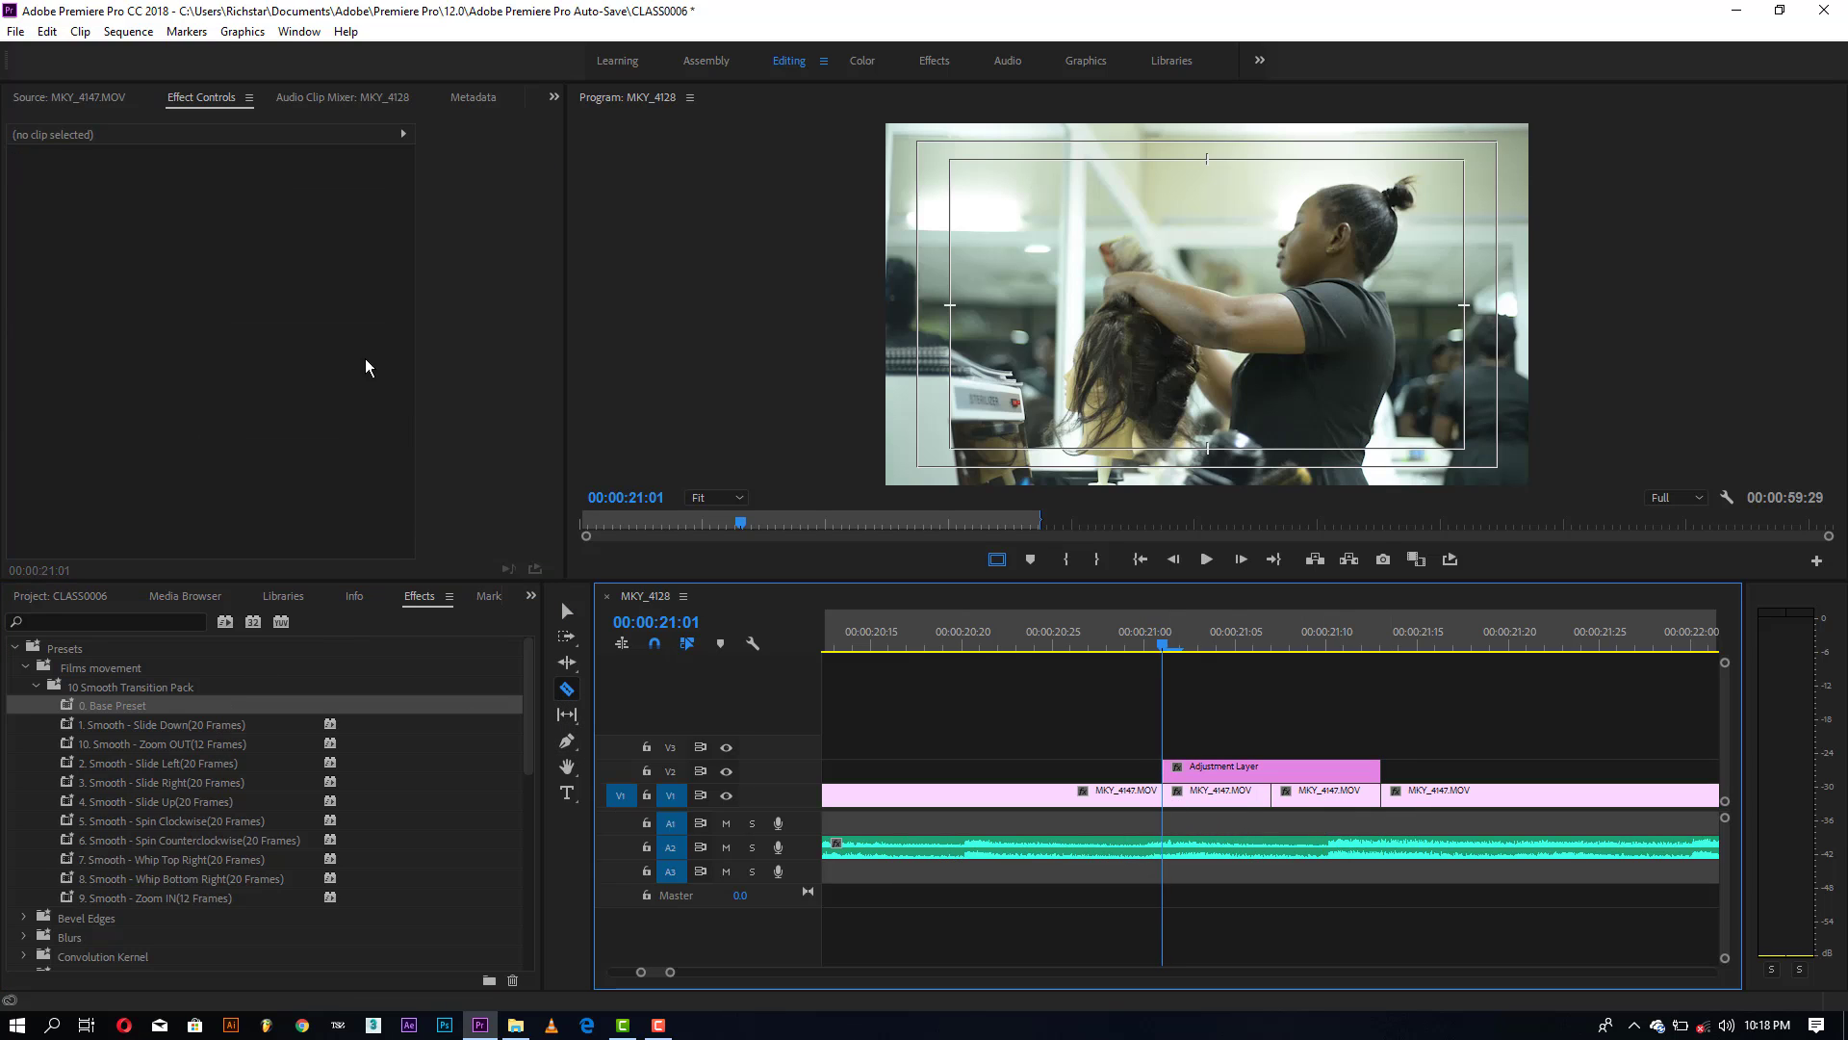
{"action": "mouse_move", "coordinate": [125, 713]}
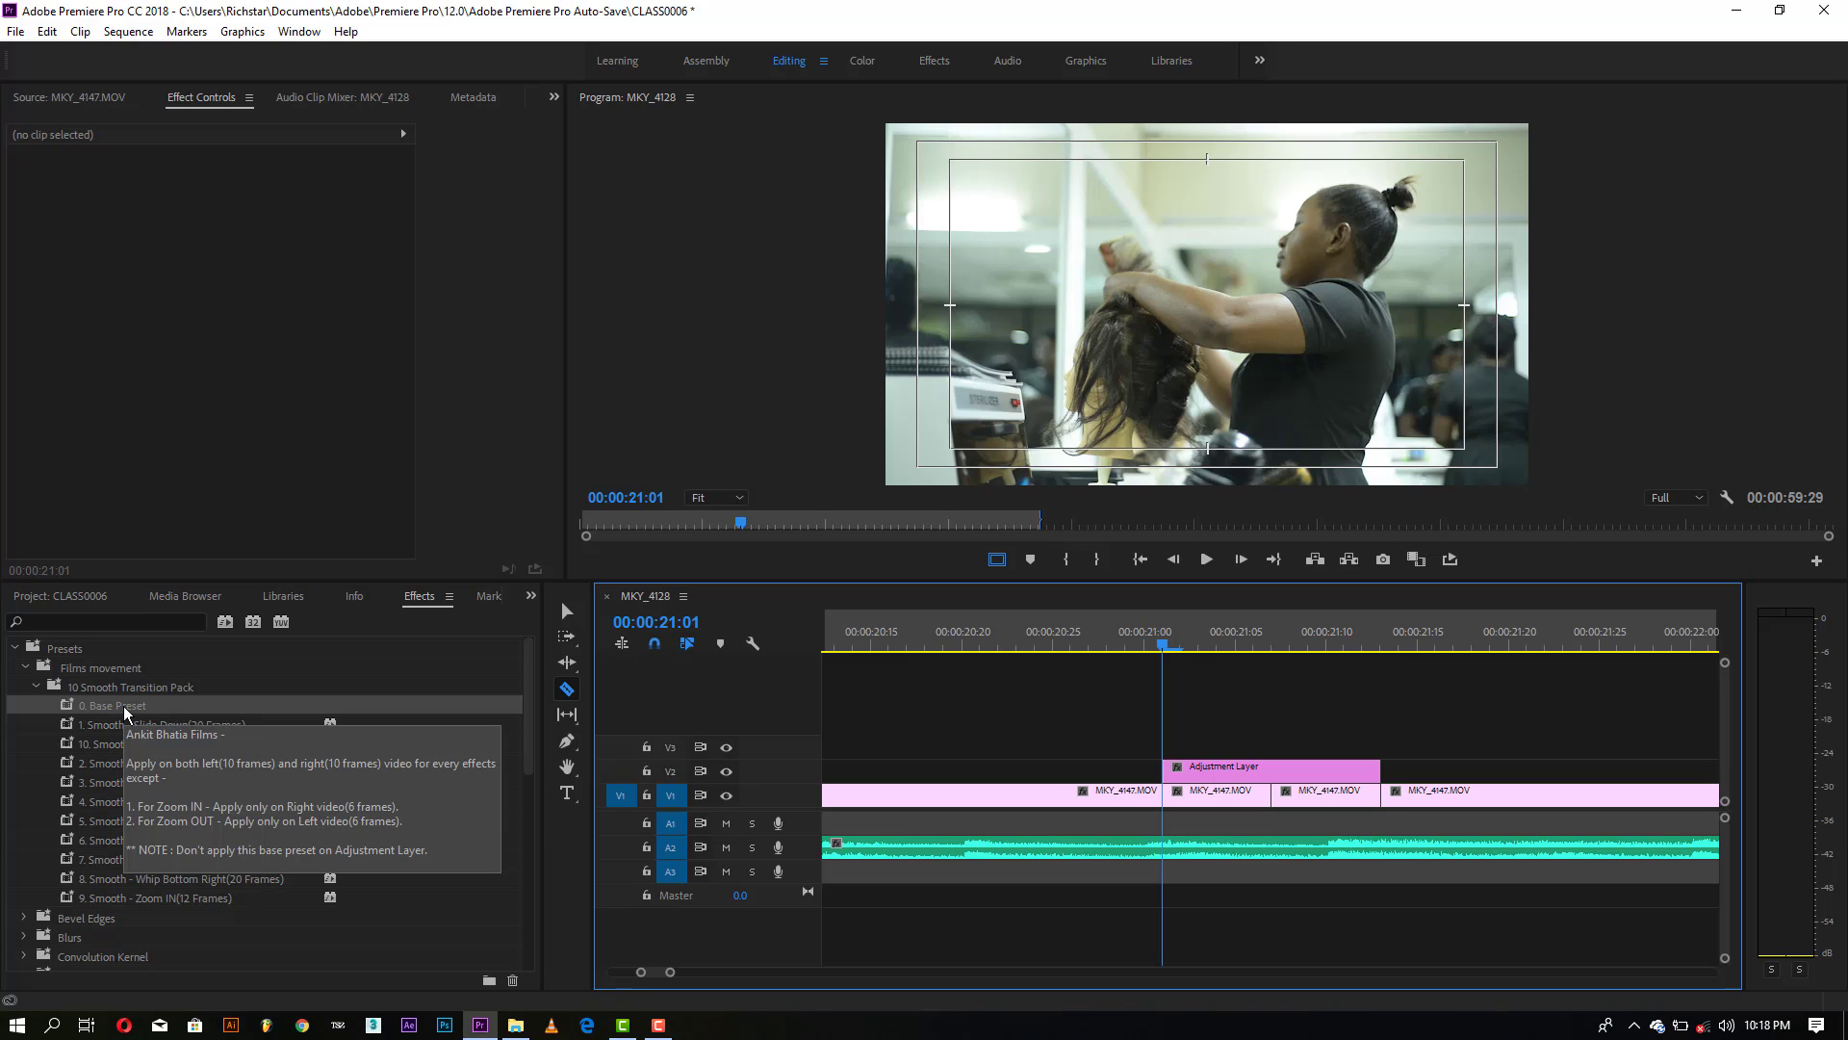
{"action": "left_click_drag", "start_coordinate": [125, 713], "coordinate": [1325, 797]}
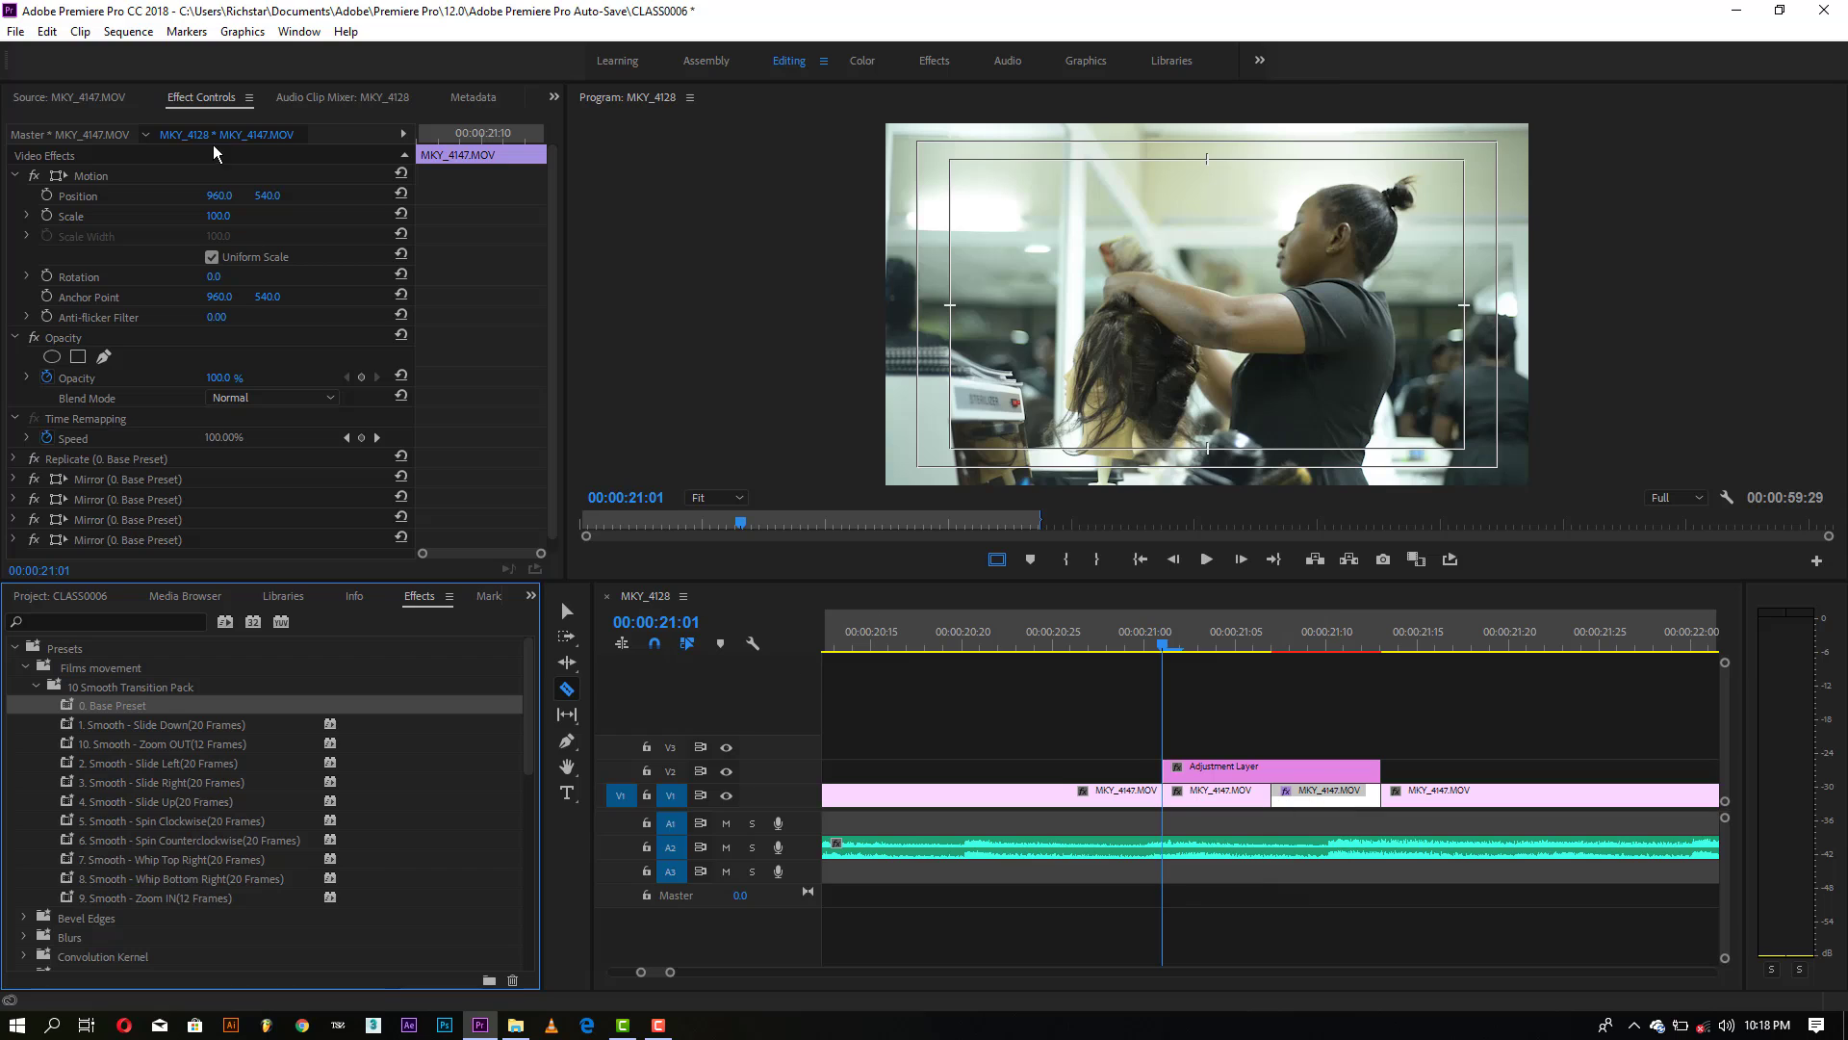
{"action": "left_click", "coordinate": [567, 612]}
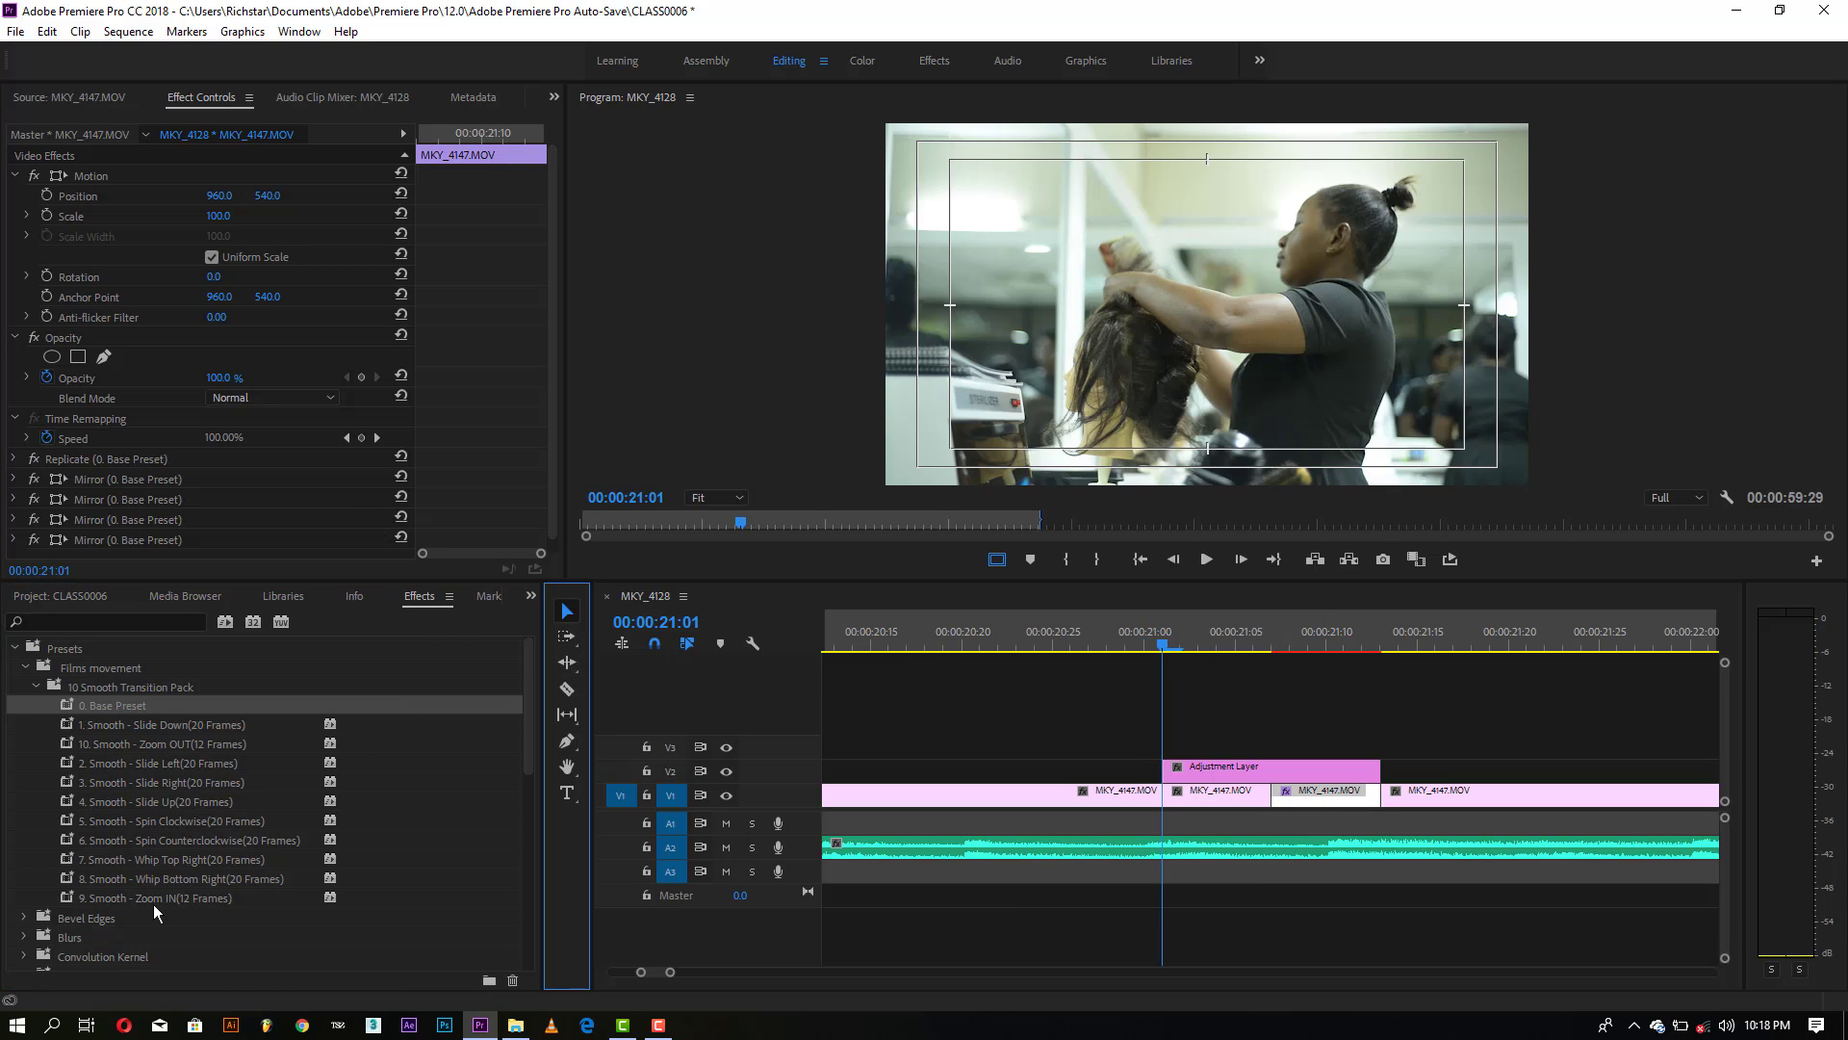
Step: Apply 9. Smooth - Zoom IN to the adjustment layer, mark its span, and render In to Out
{"action": "left_click_drag", "start_coordinate": [153, 900], "coordinate": [1237, 767]}
{"action": "left_click_drag", "start_coordinate": [1167, 645], "coordinate": [1254, 787]}
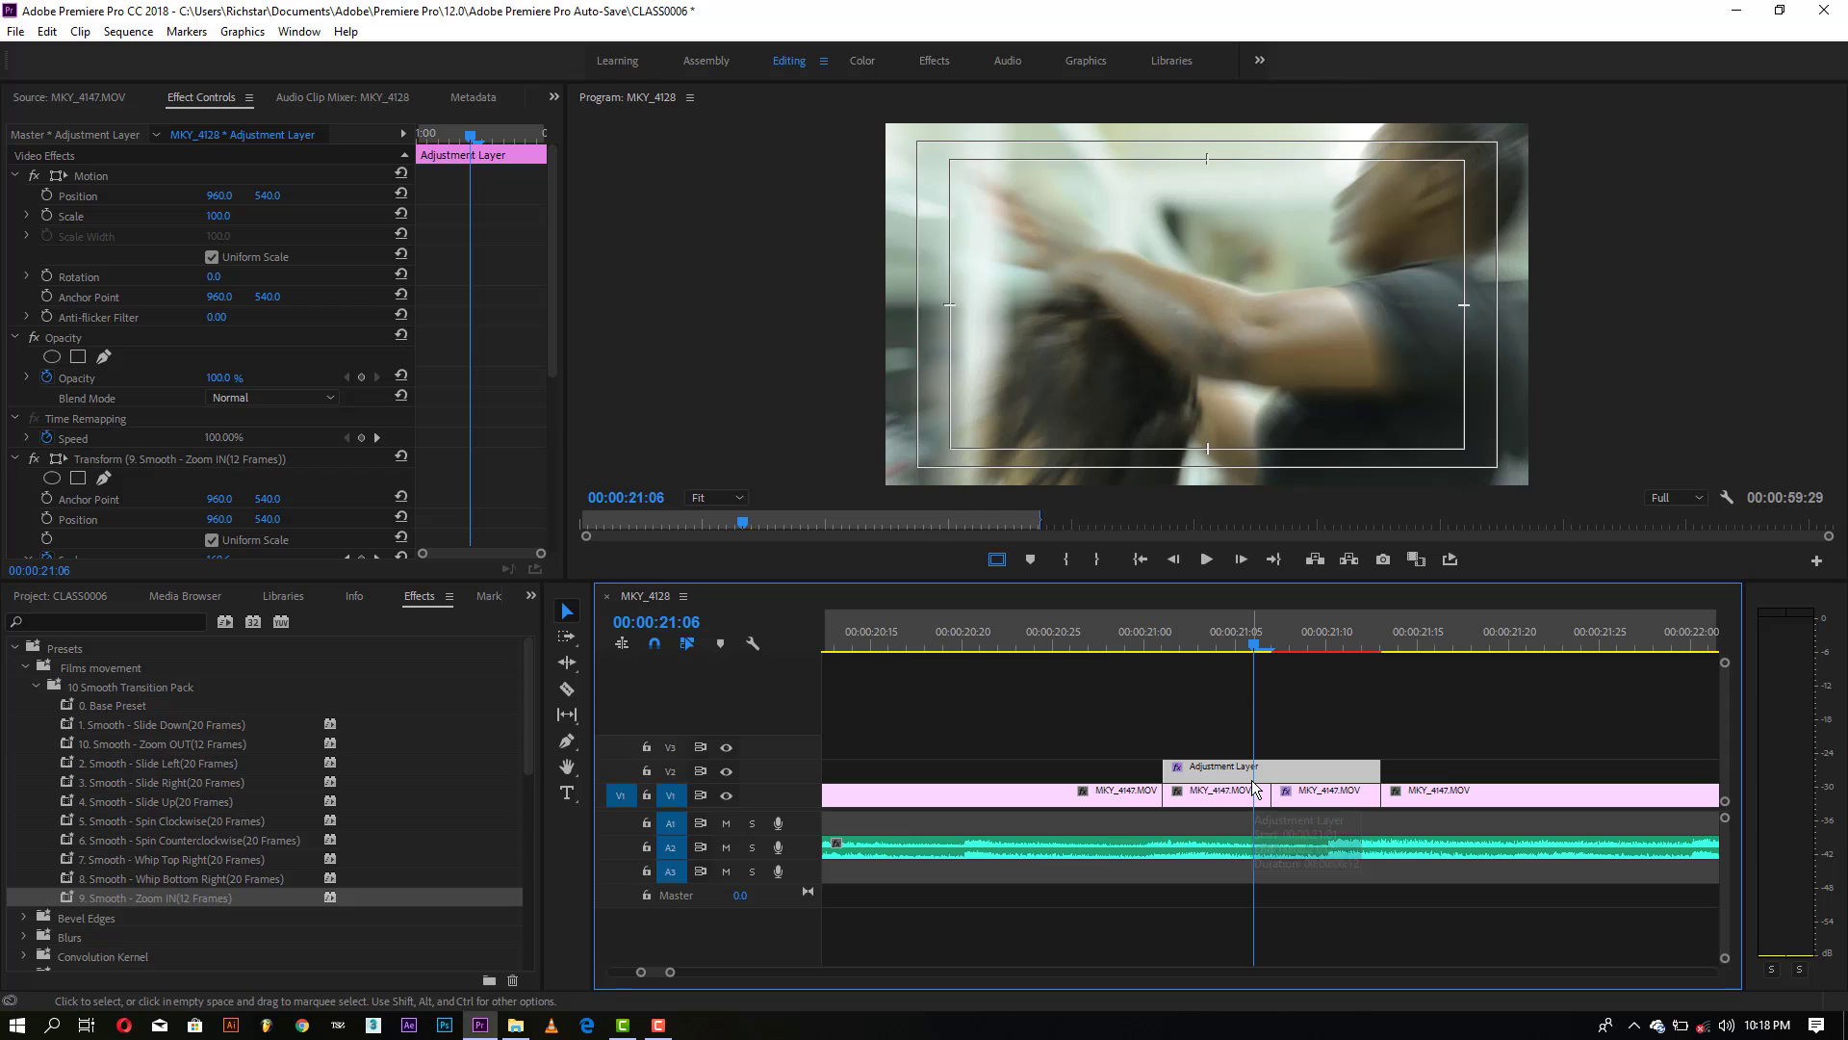
{"action": "key", "text": "slash"}
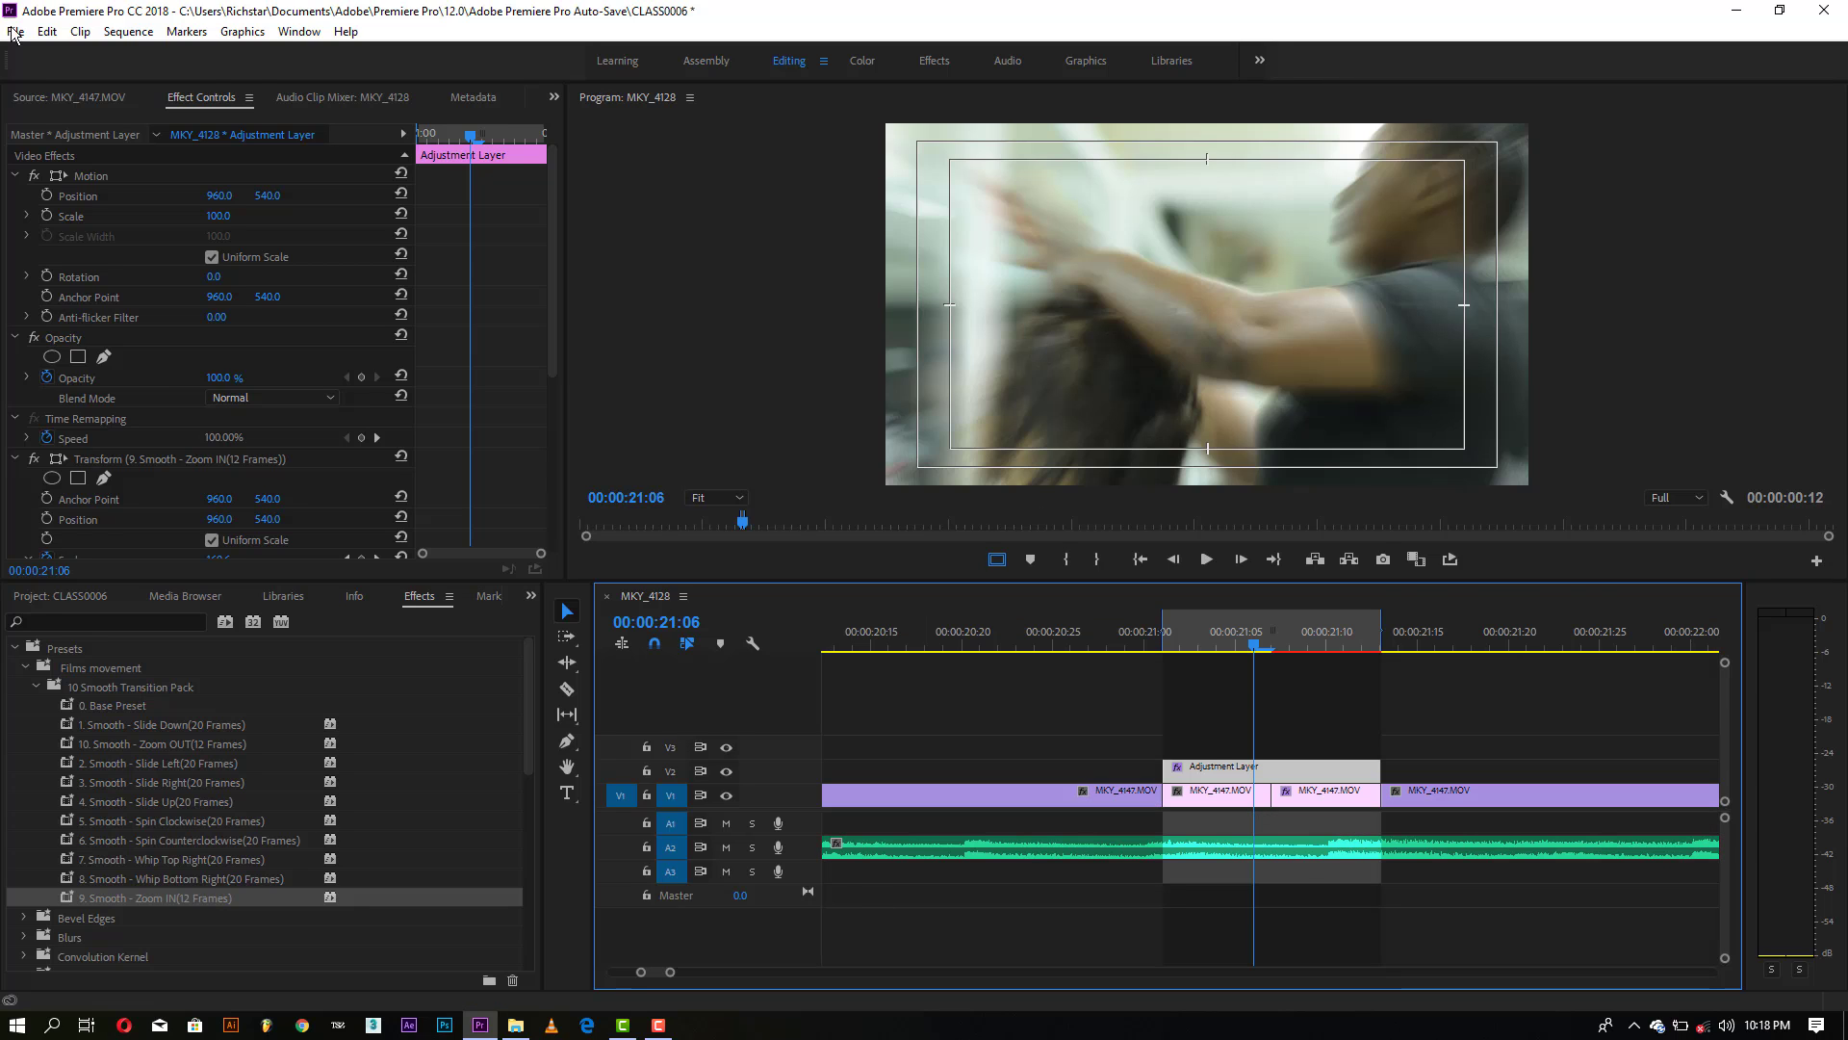
{"action": "left_click", "coordinate": [128, 31]}
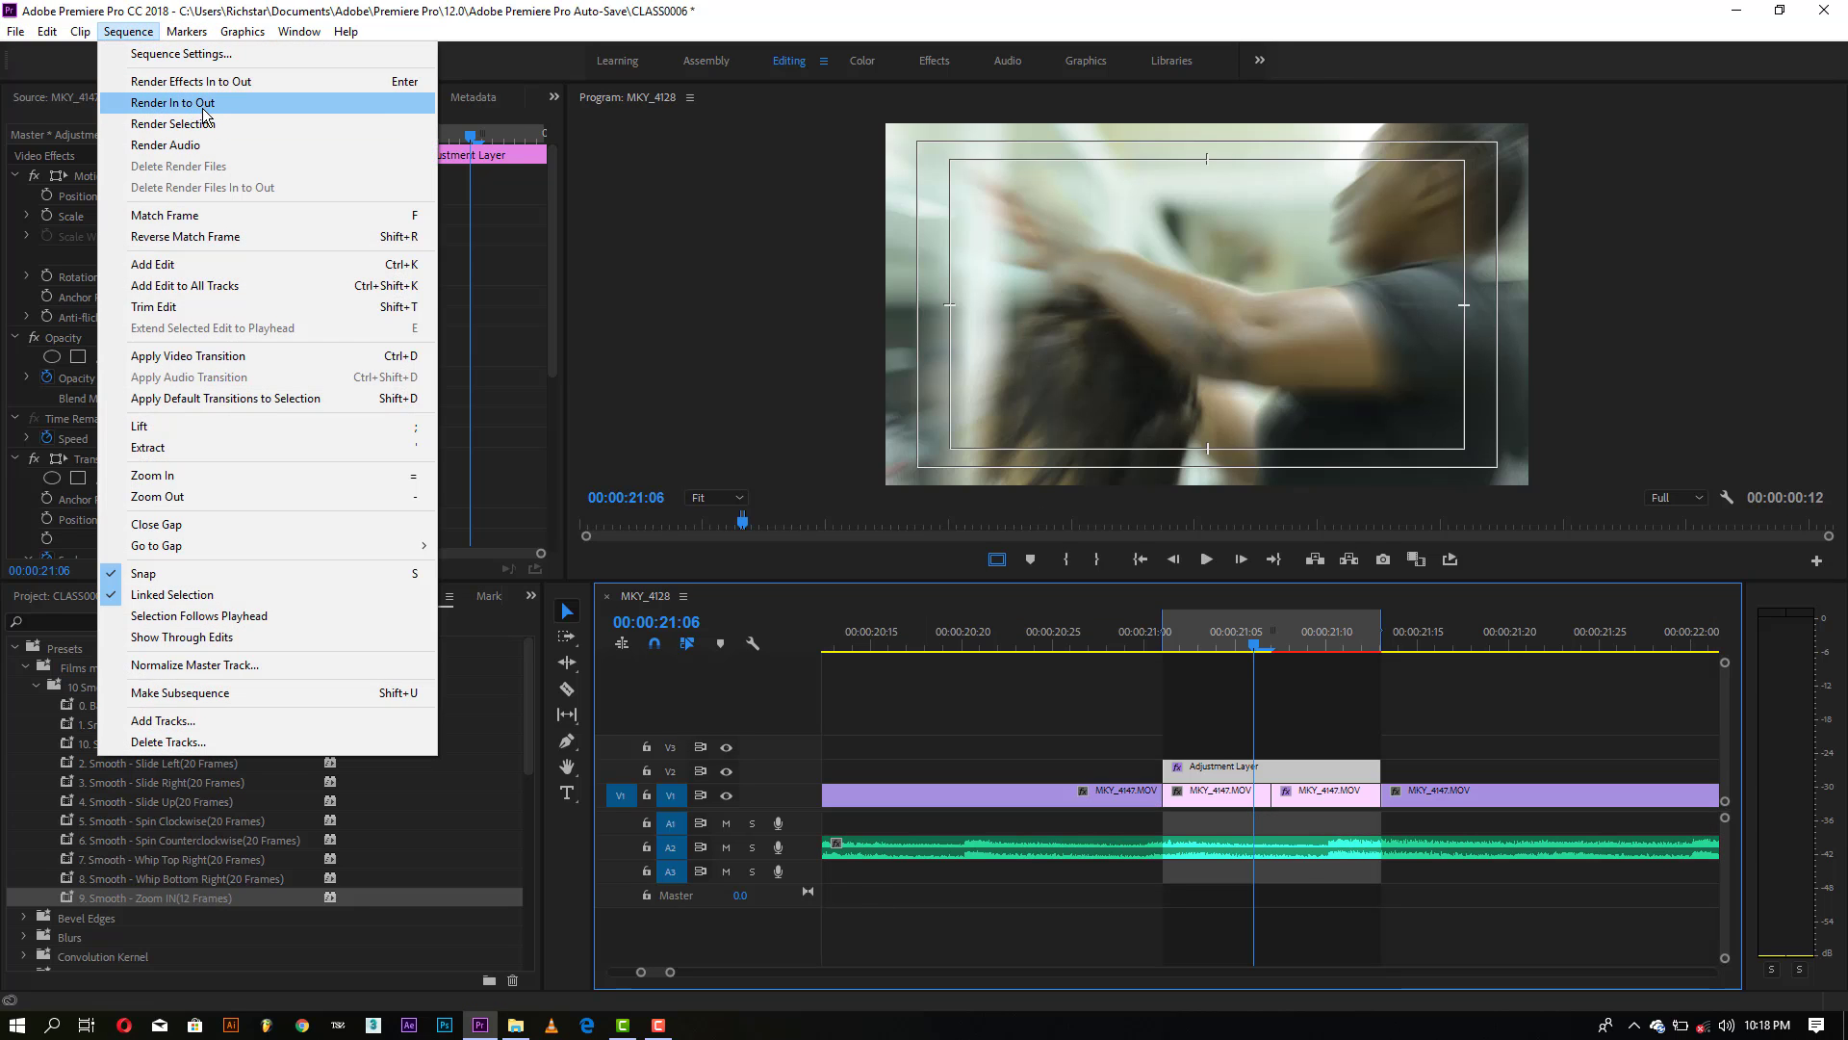
{"action": "left_click", "coordinate": [173, 103]}
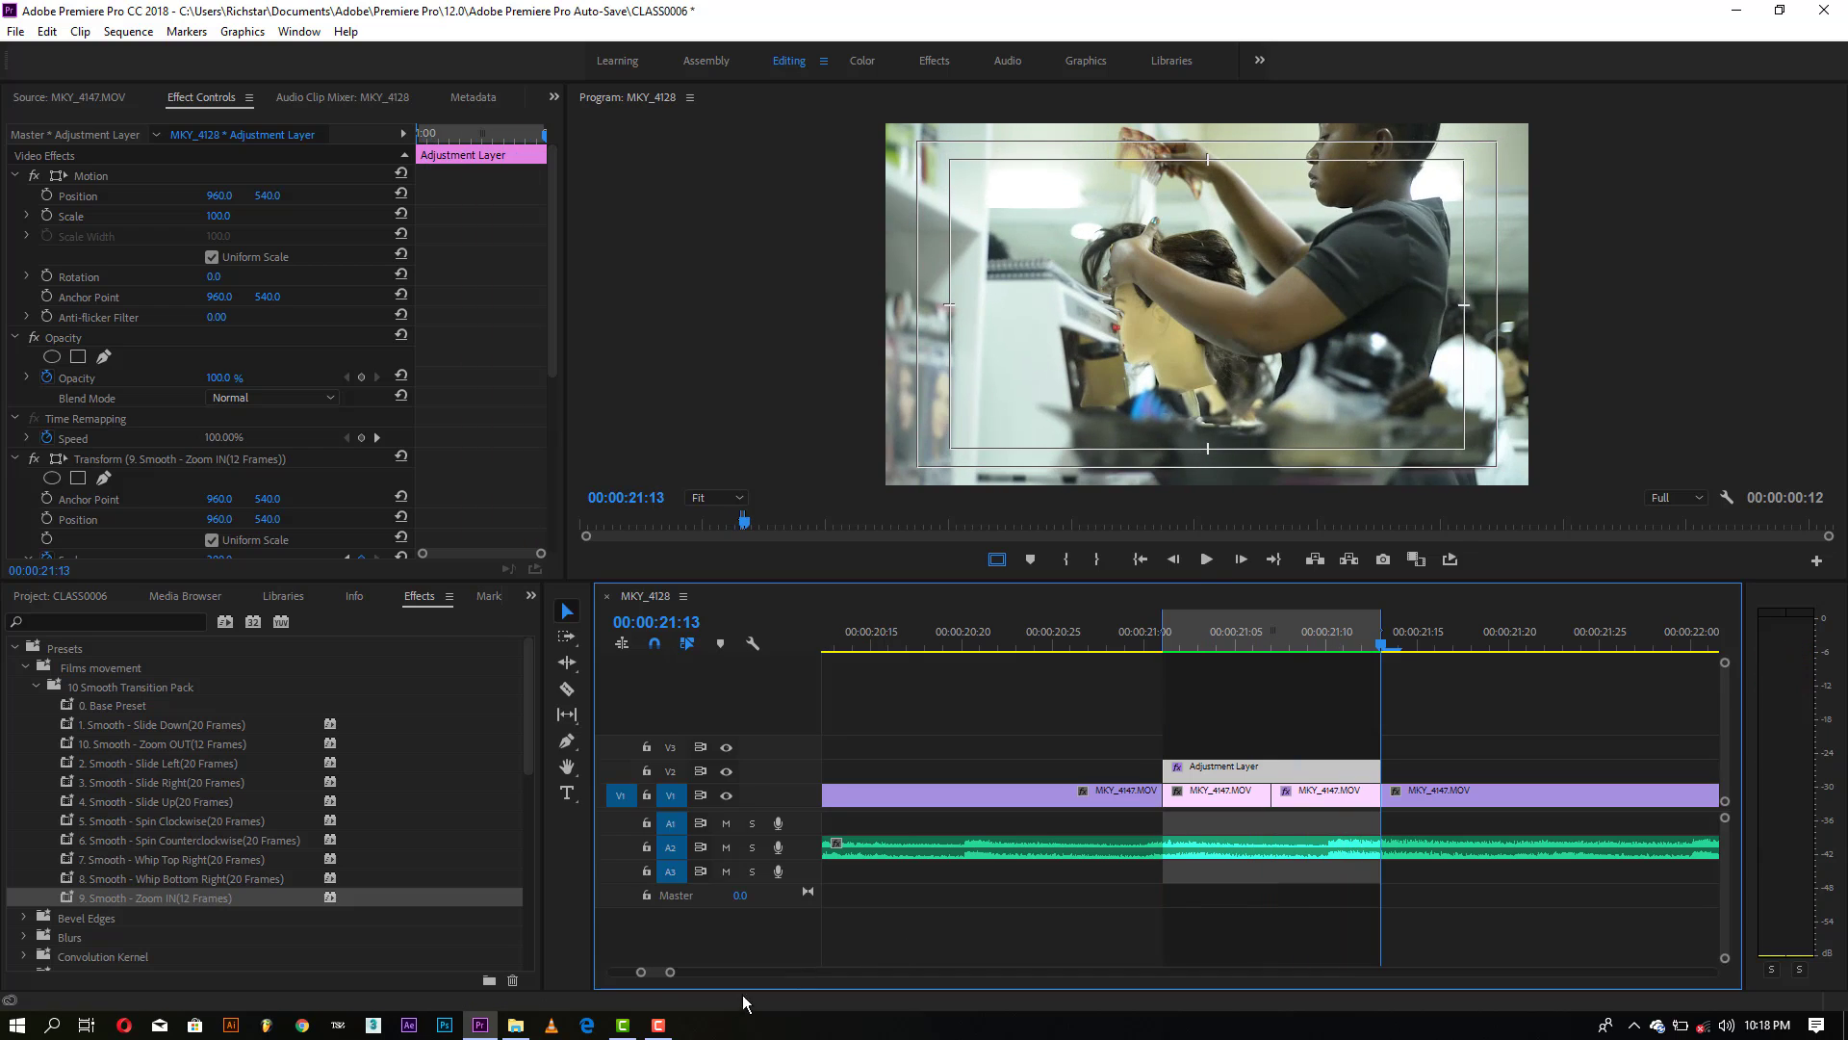
Step: Preview the zoom transition from 20:00, then move the adjustment layer onto the MKY_4133–MKY_4147 cut
{"action": "left_click_drag", "start_coordinate": [670, 971], "coordinate": [758, 971]}
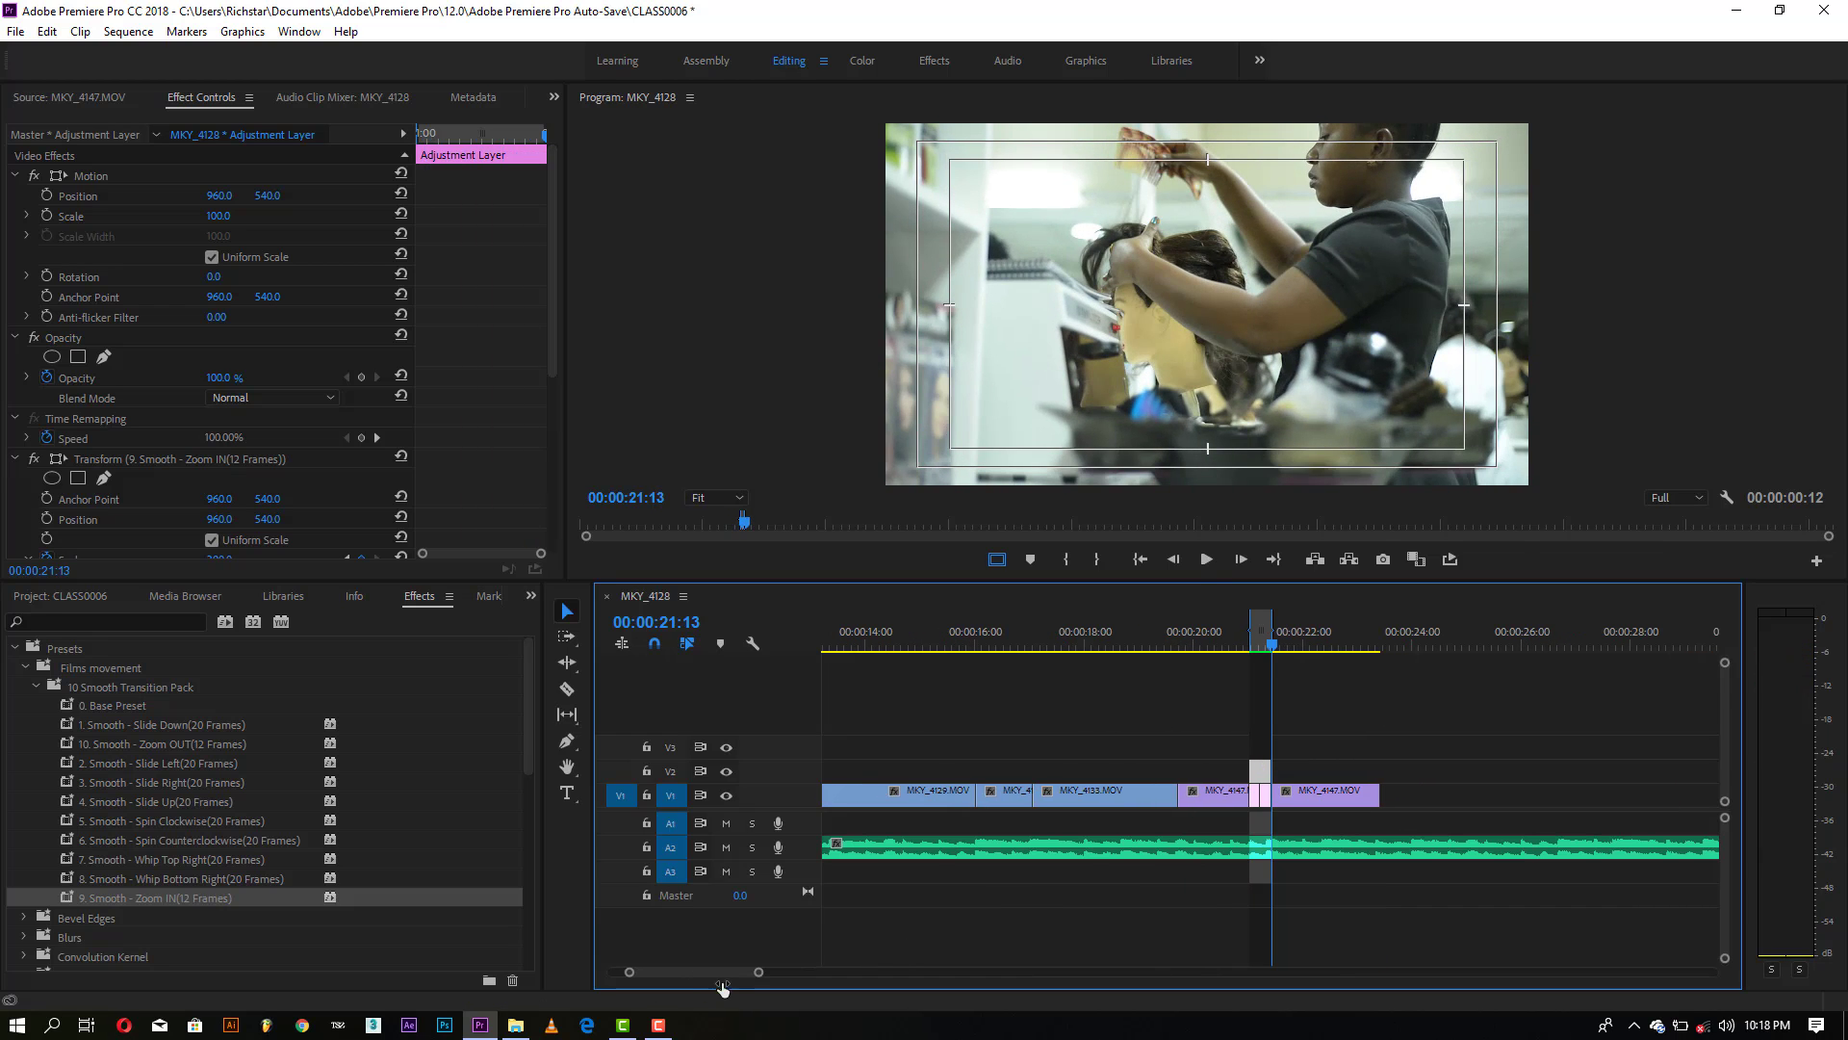
{"action": "left_click", "coordinate": [1228, 643]}
{"action": "key", "text": "space"}
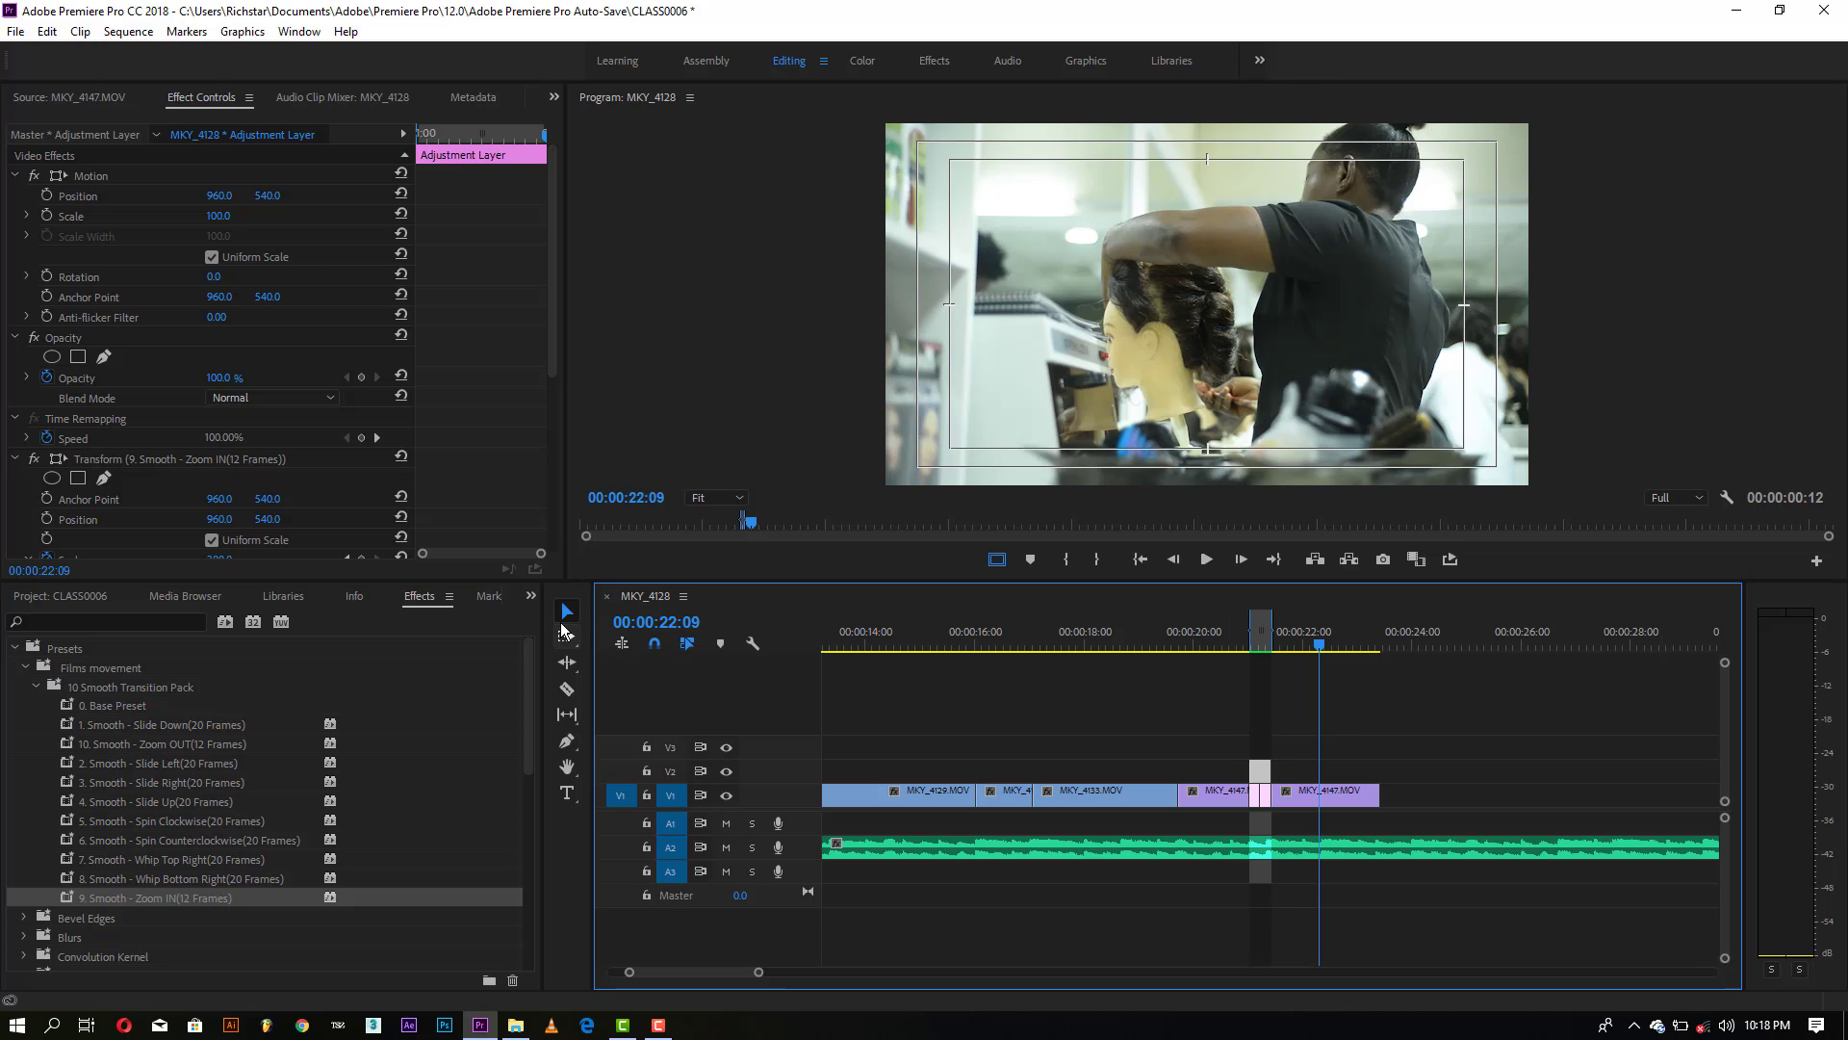
{"action": "left_click", "coordinate": [1199, 643]}
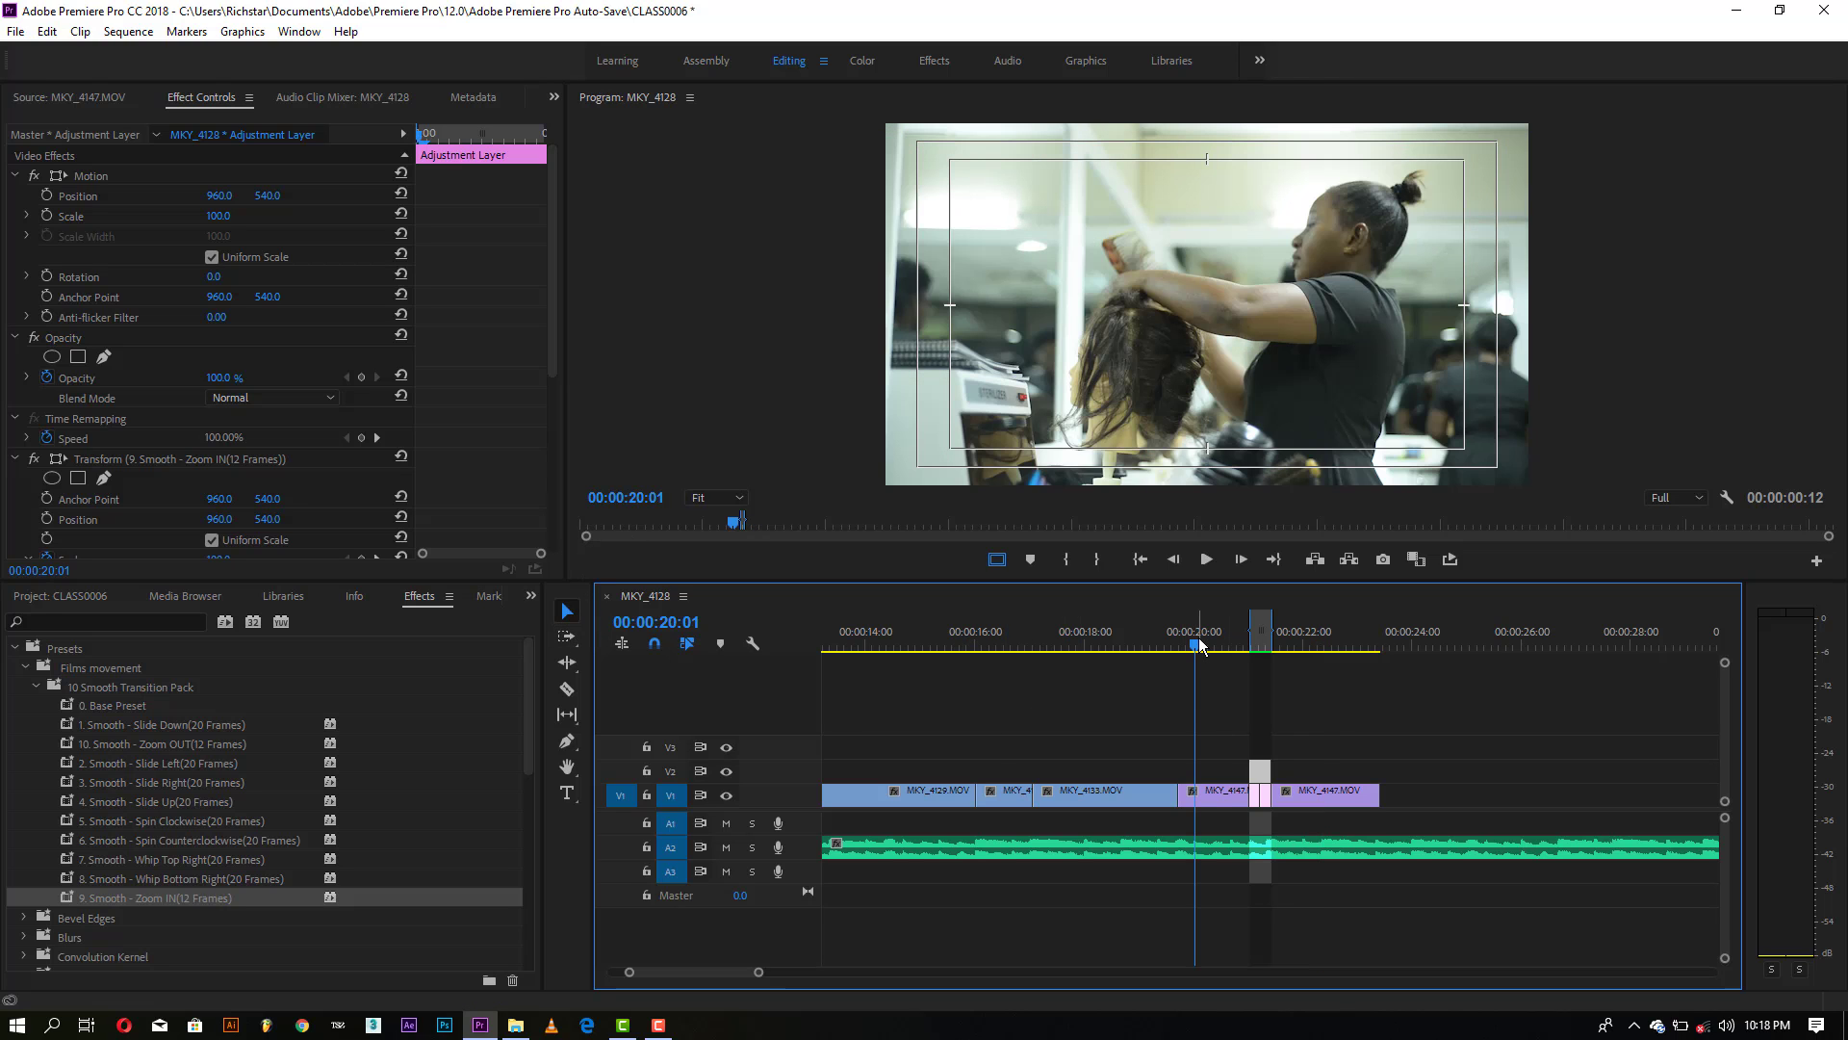
{"action": "key", "text": "space"}
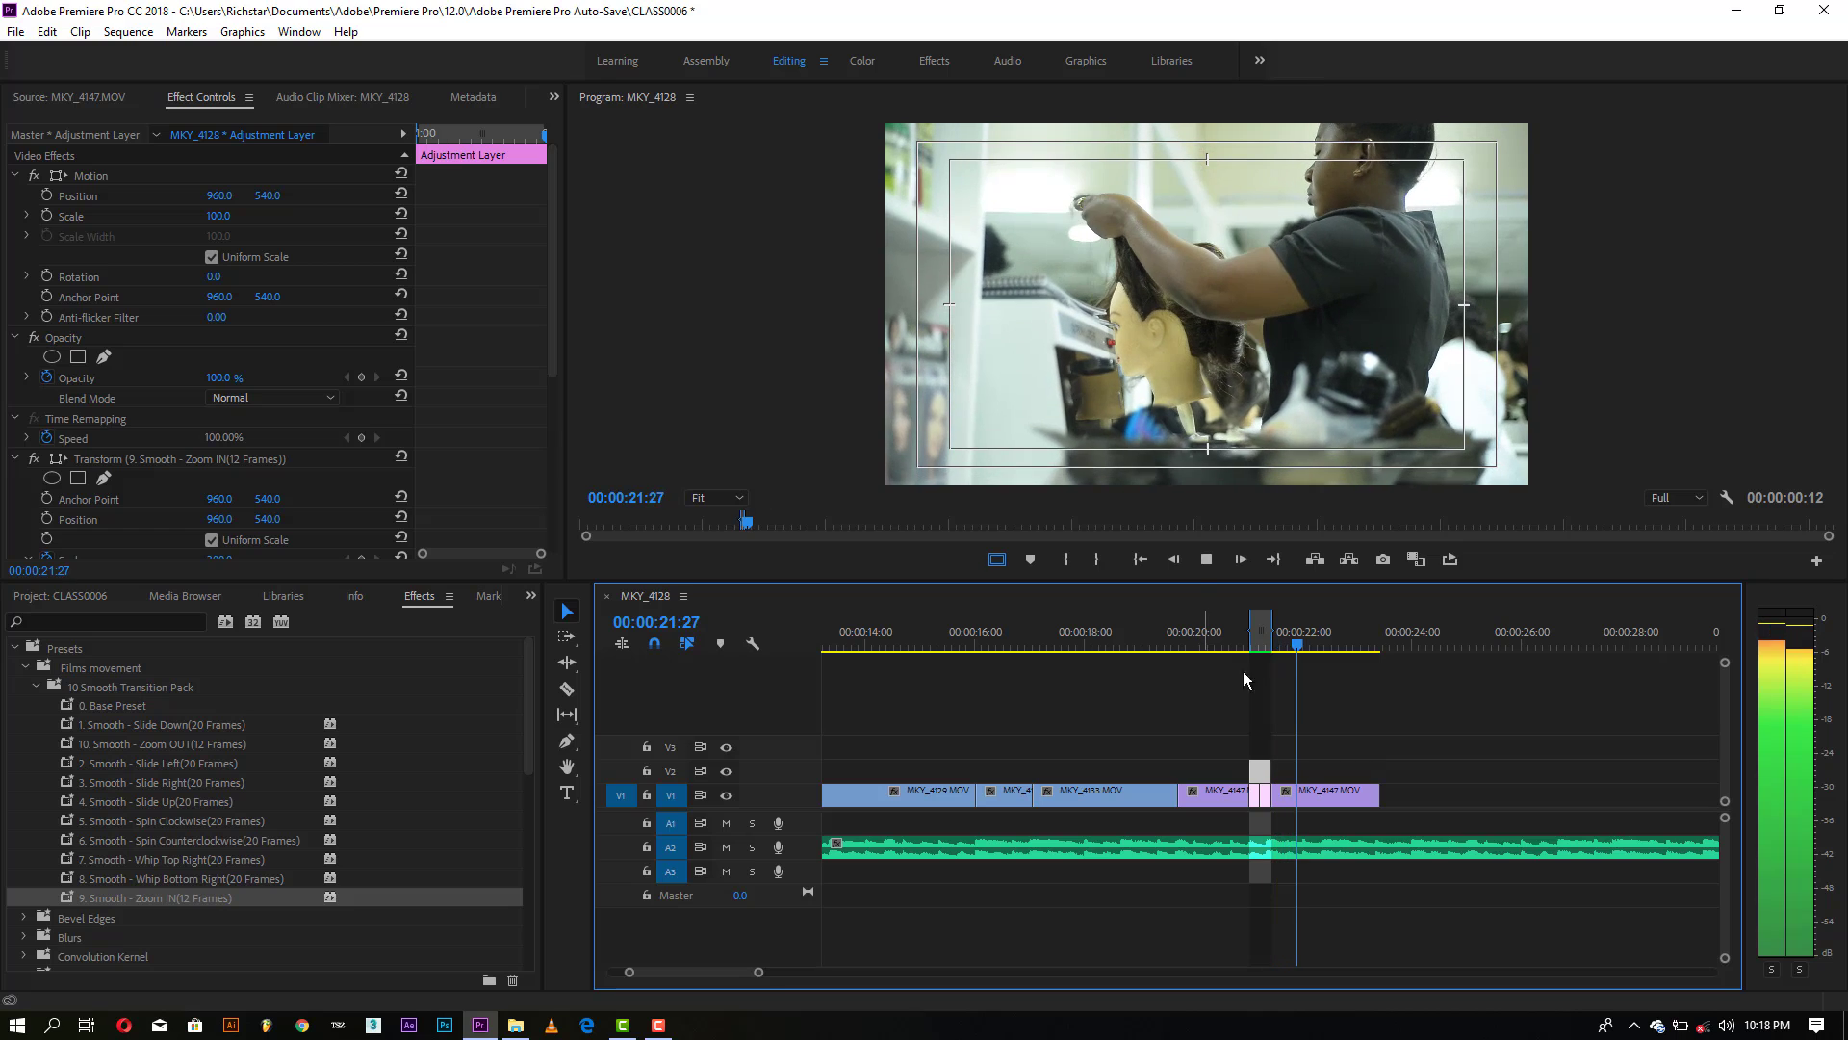
{"action": "key", "text": "space"}
{"action": "left_click_drag", "start_coordinate": [1257, 770], "coordinate": [1144, 857]}
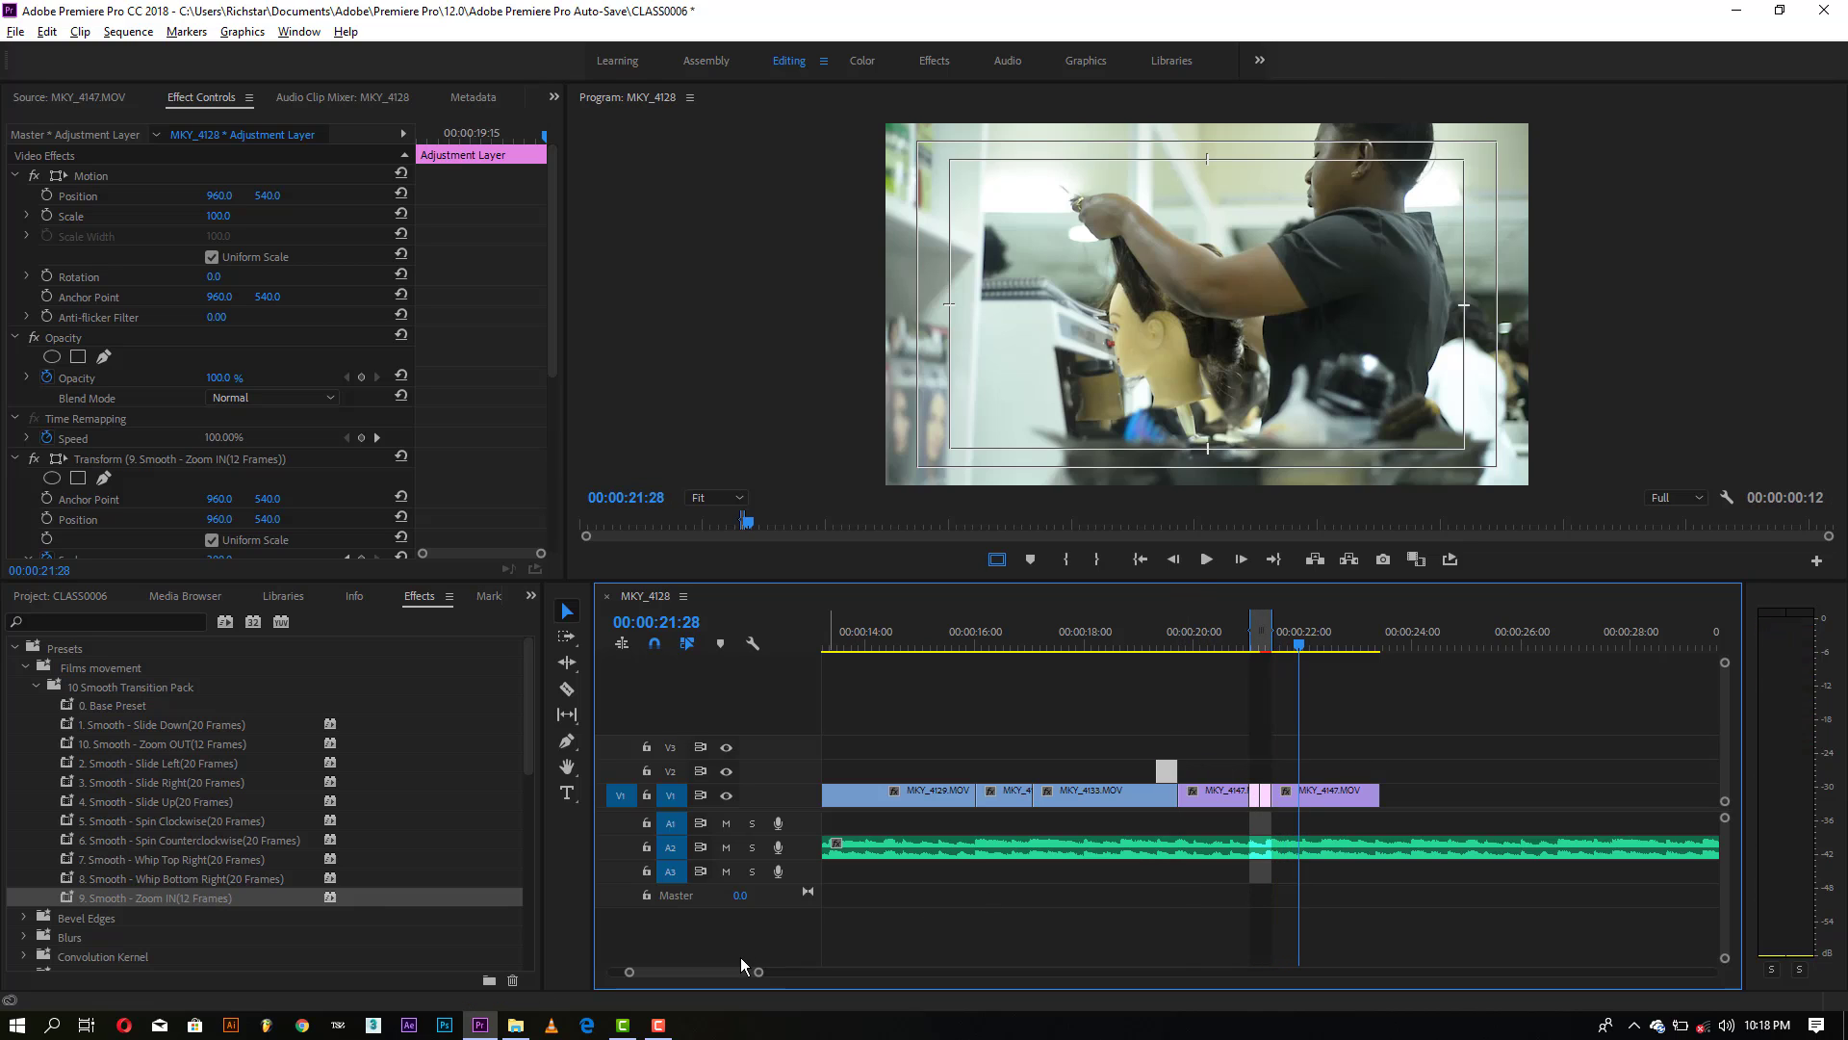
{"action": "left_click_drag", "start_coordinate": [757, 974], "coordinate": [673, 974]}
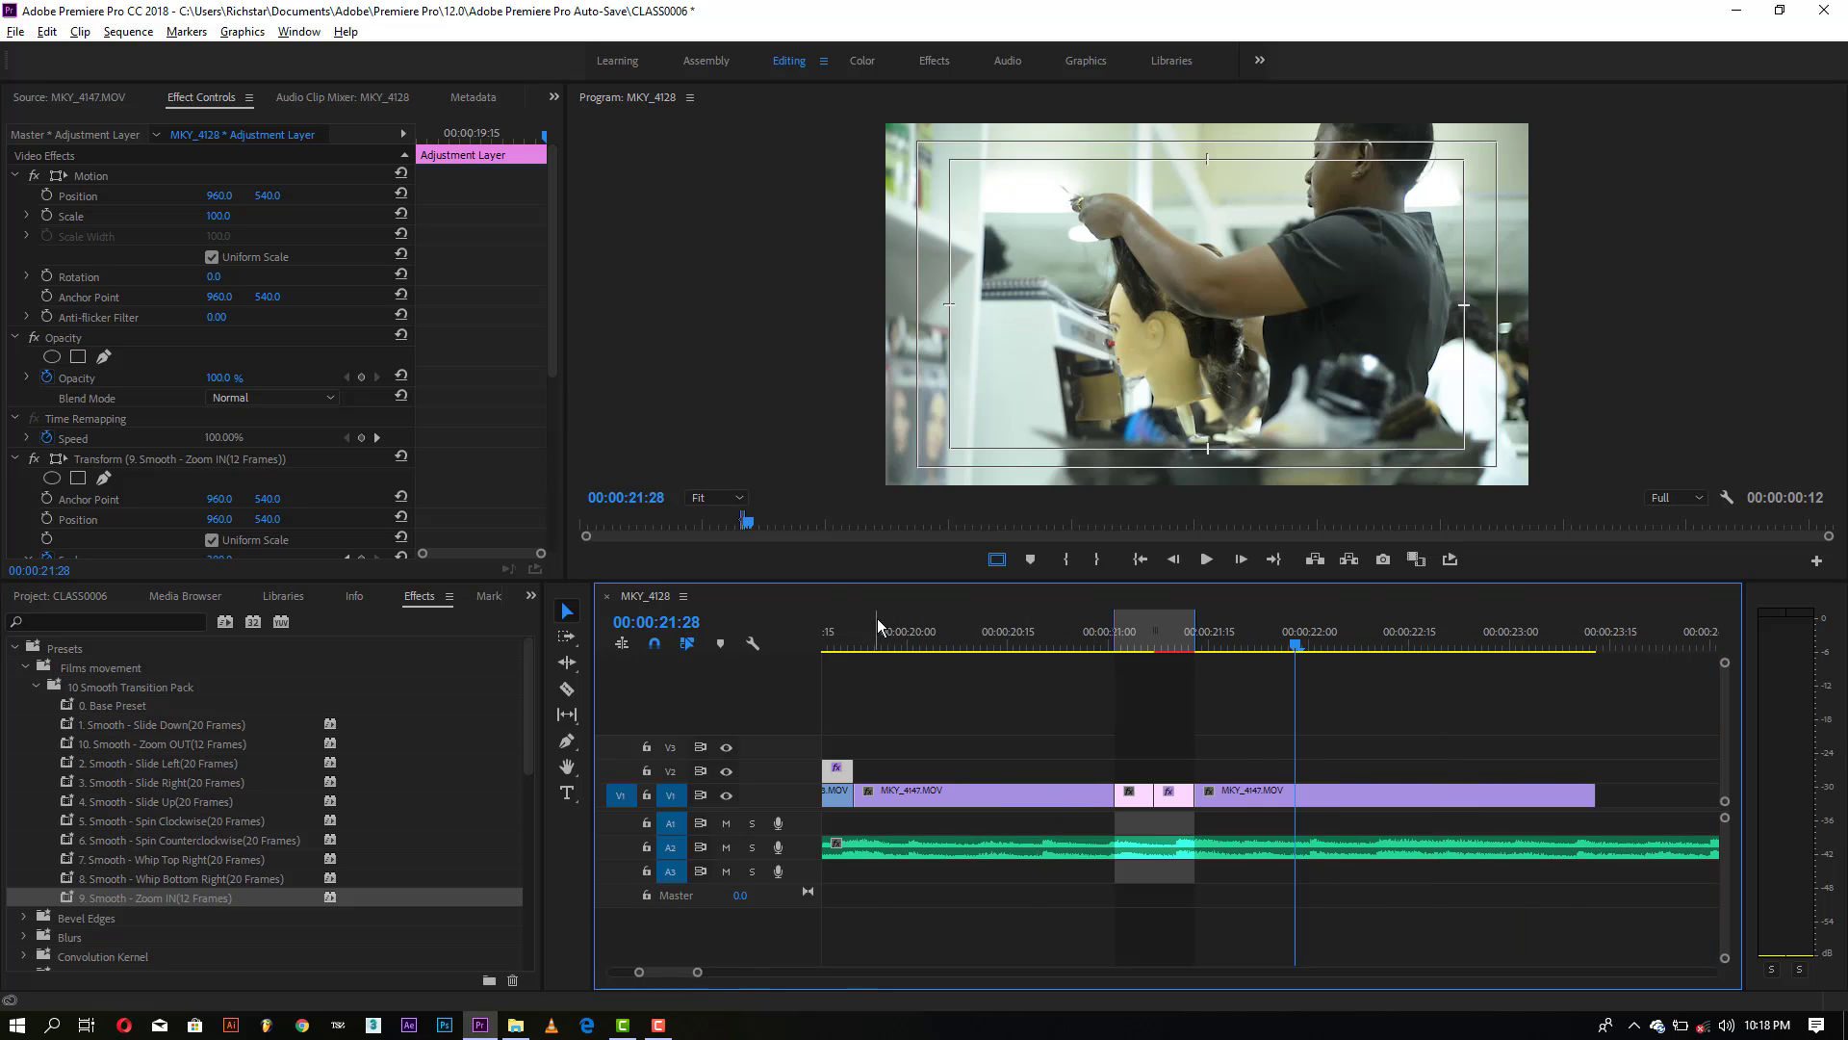
Step: Split MKY_4147.MOV with the Razor at 00:00:19:28, six frames after 19:22
{"action": "left_click", "coordinate": [851, 624]}
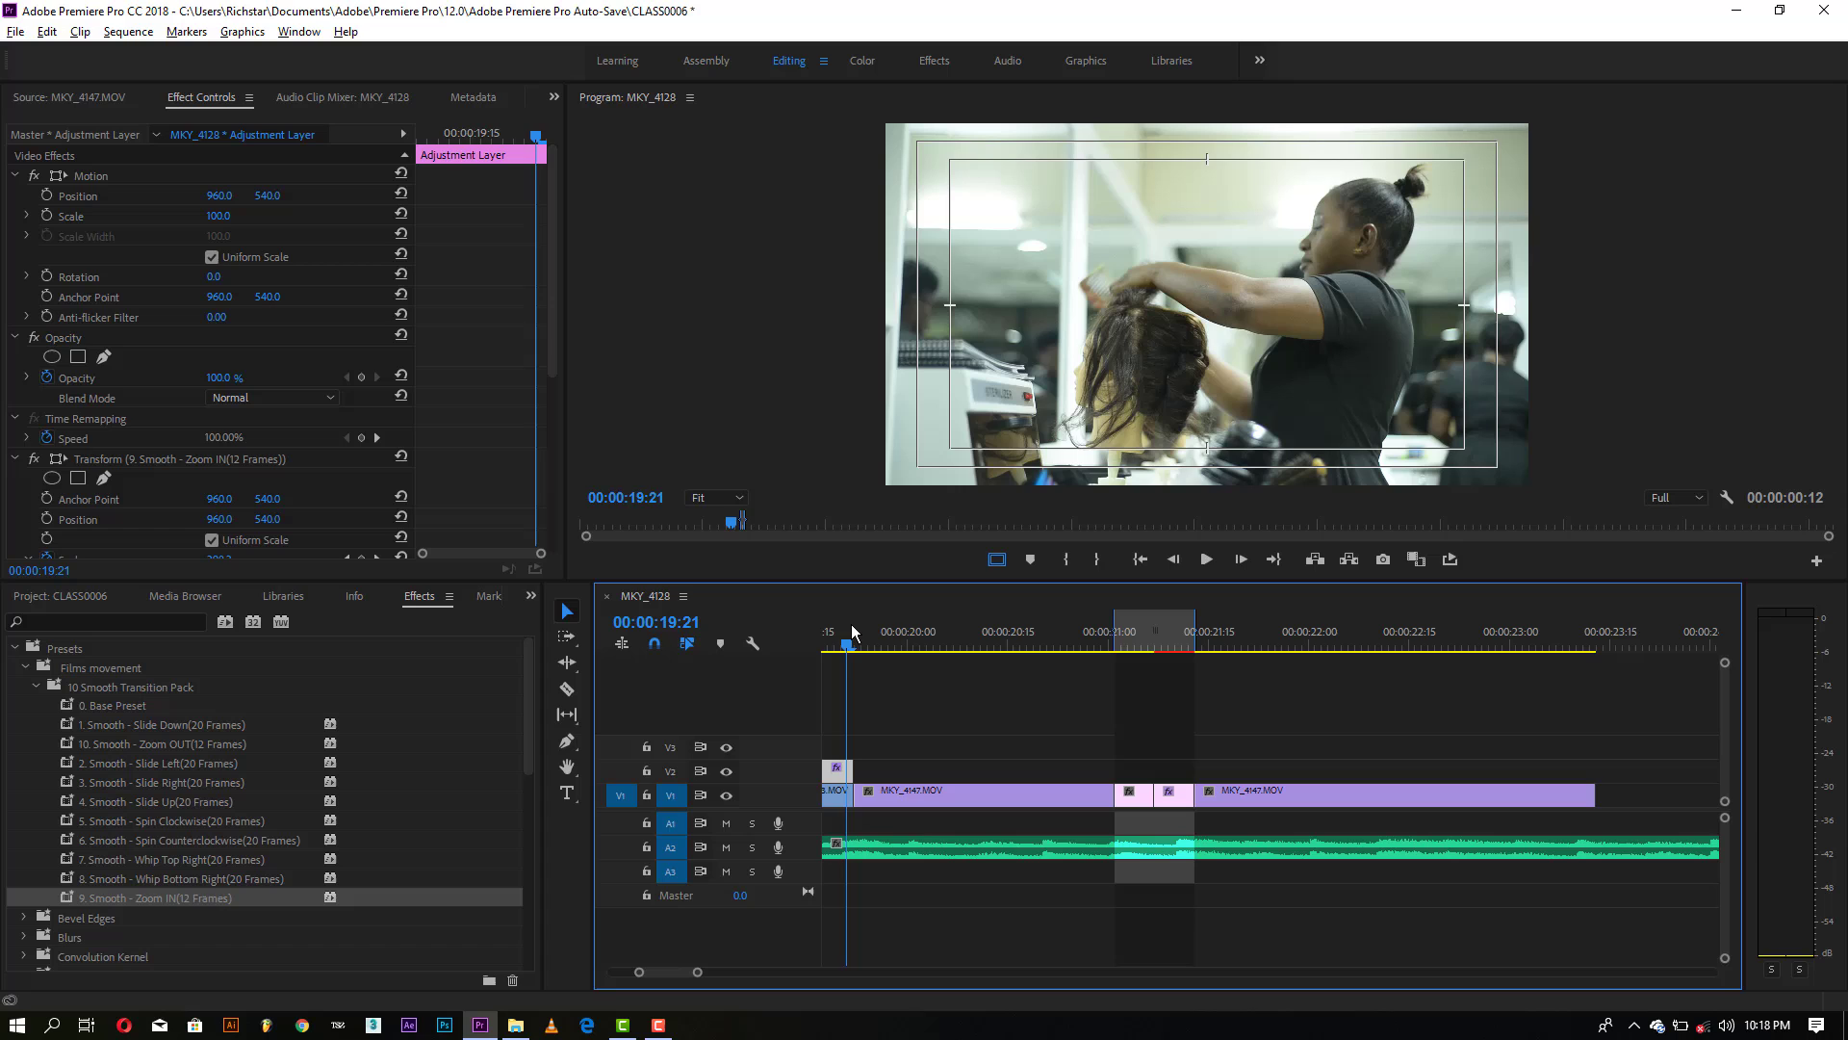
{"action": "left_click", "coordinate": [886, 804]}
{"action": "key", "text": "shift+Right"}
{"action": "key", "text": "Right"}
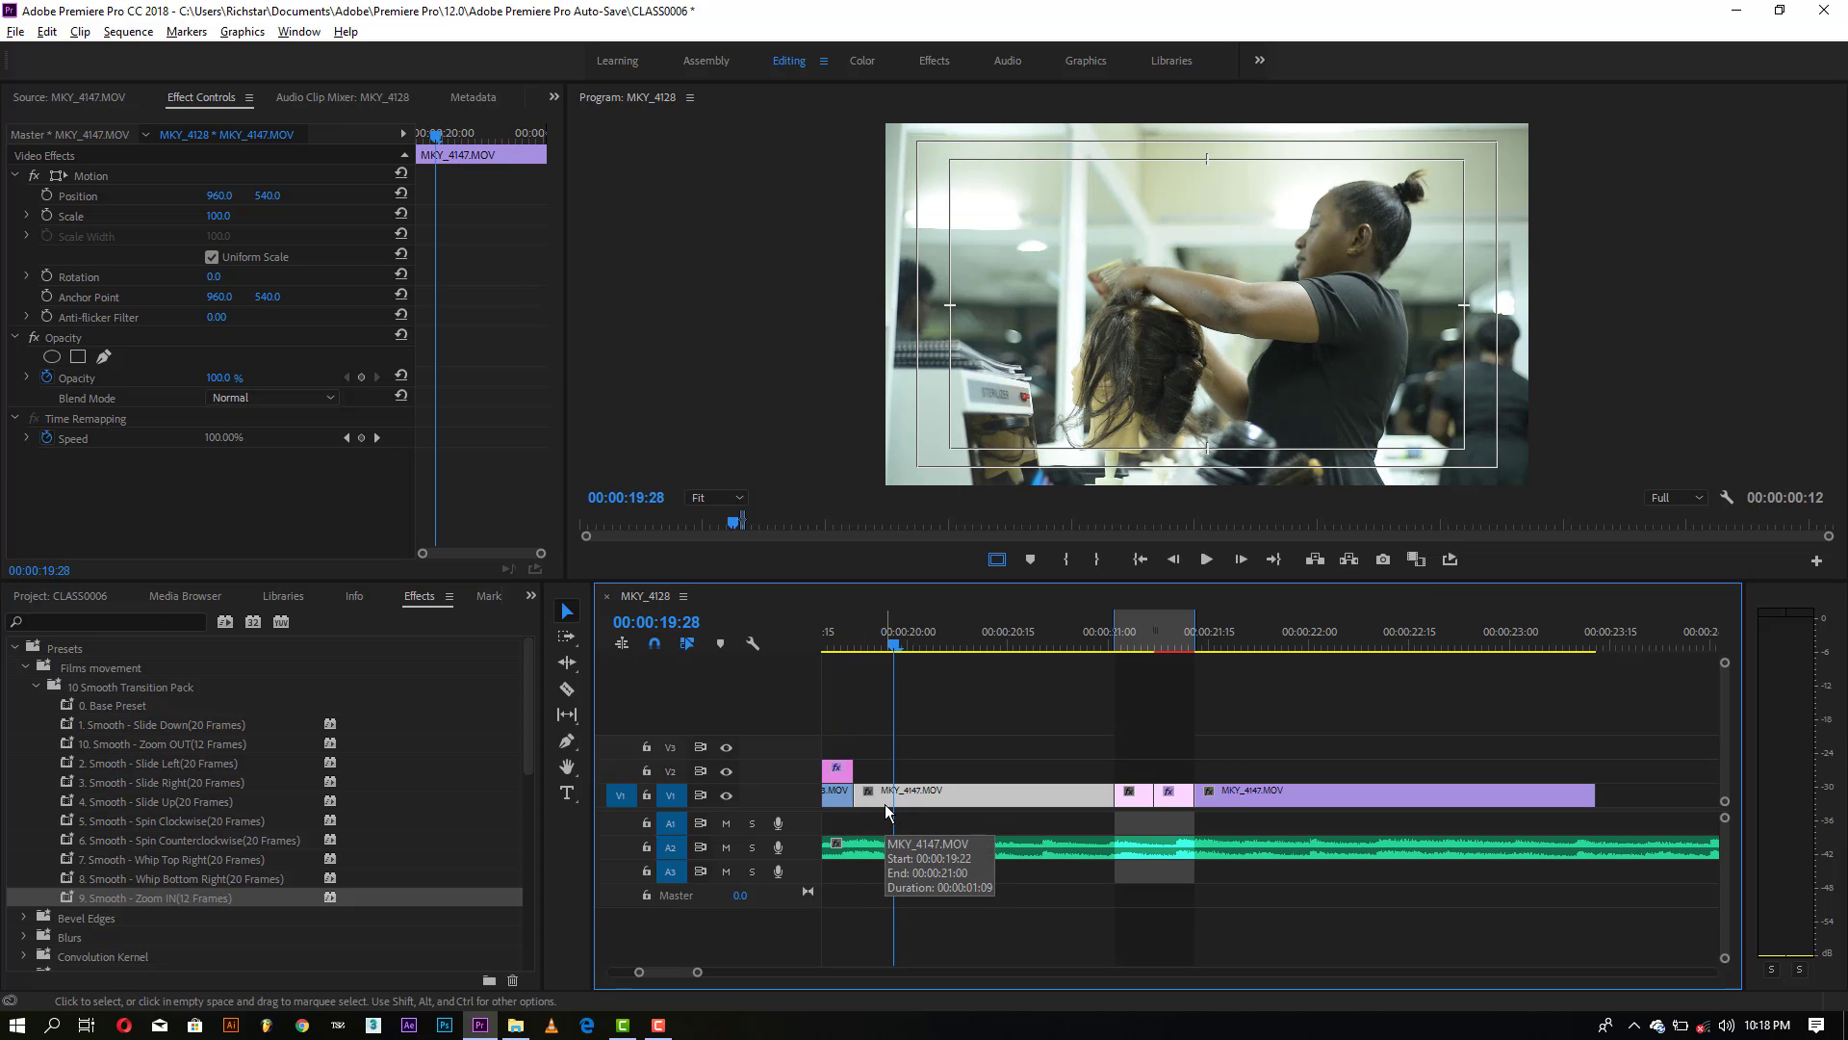
{"action": "left_click", "coordinate": [567, 689]}
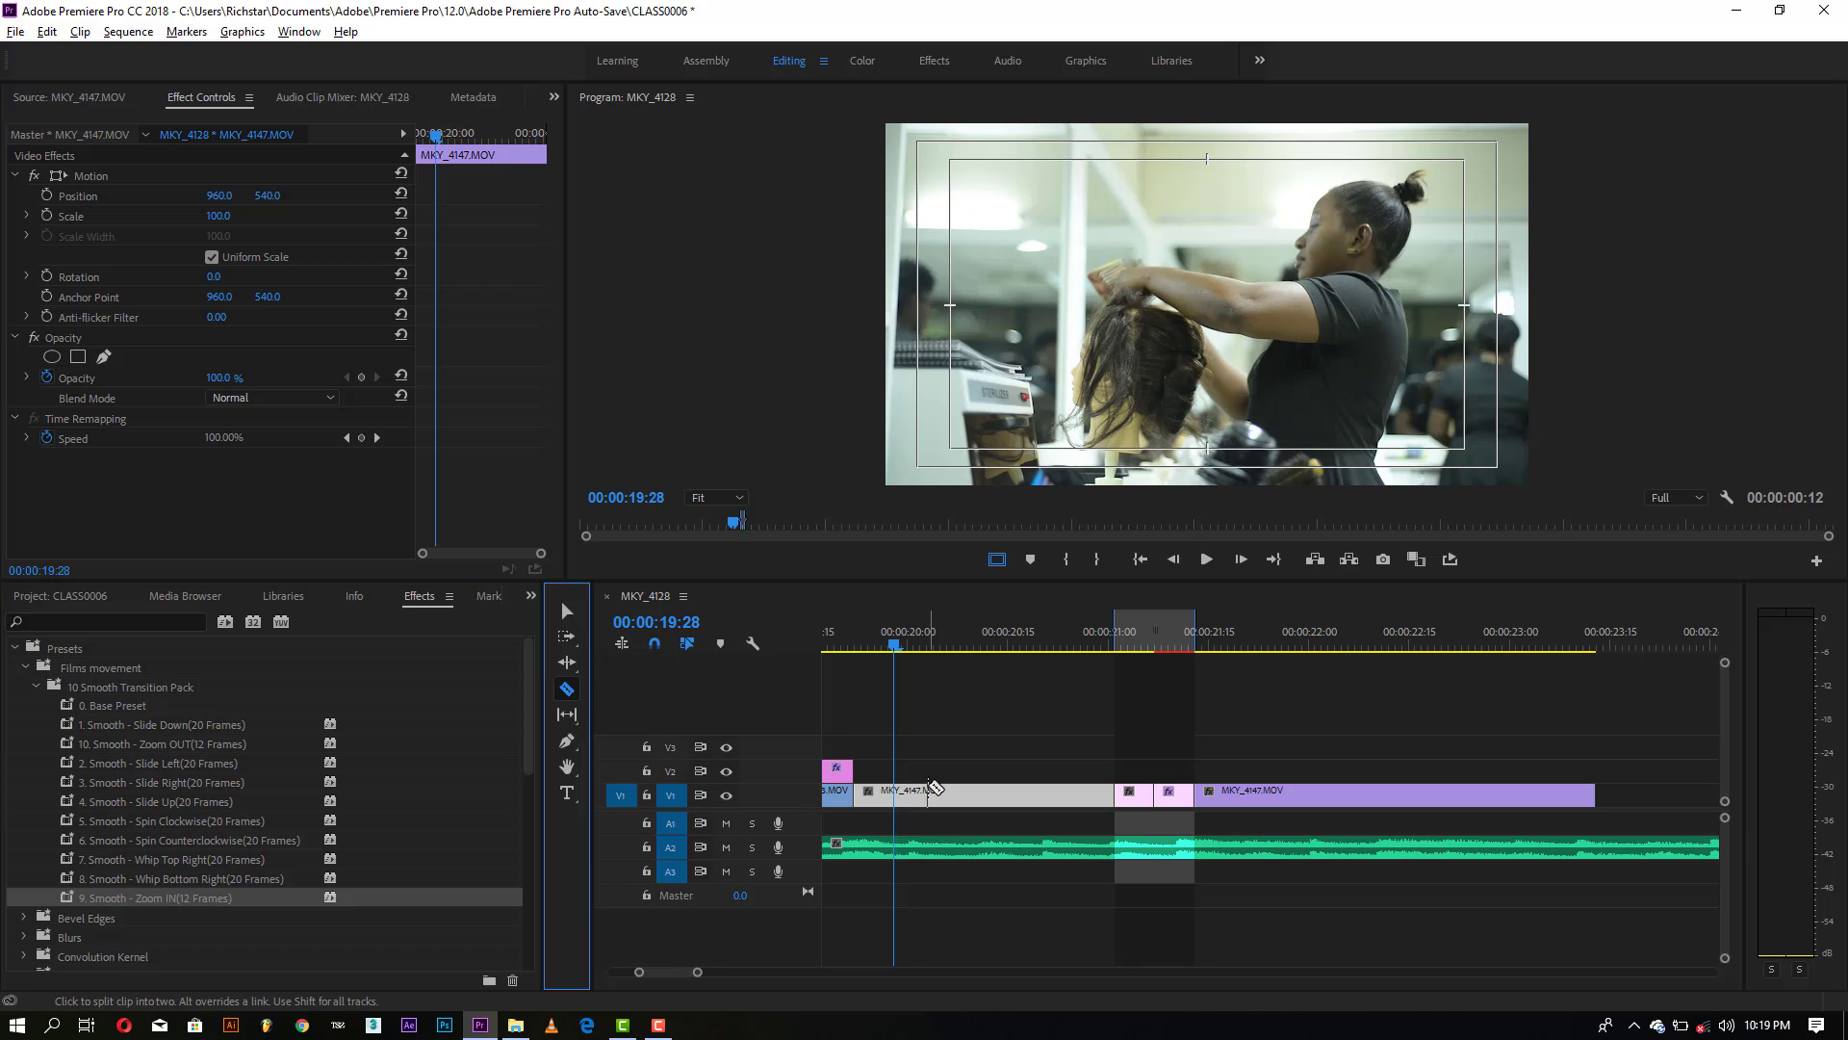
{"action": "left_click", "coordinate": [894, 791]}
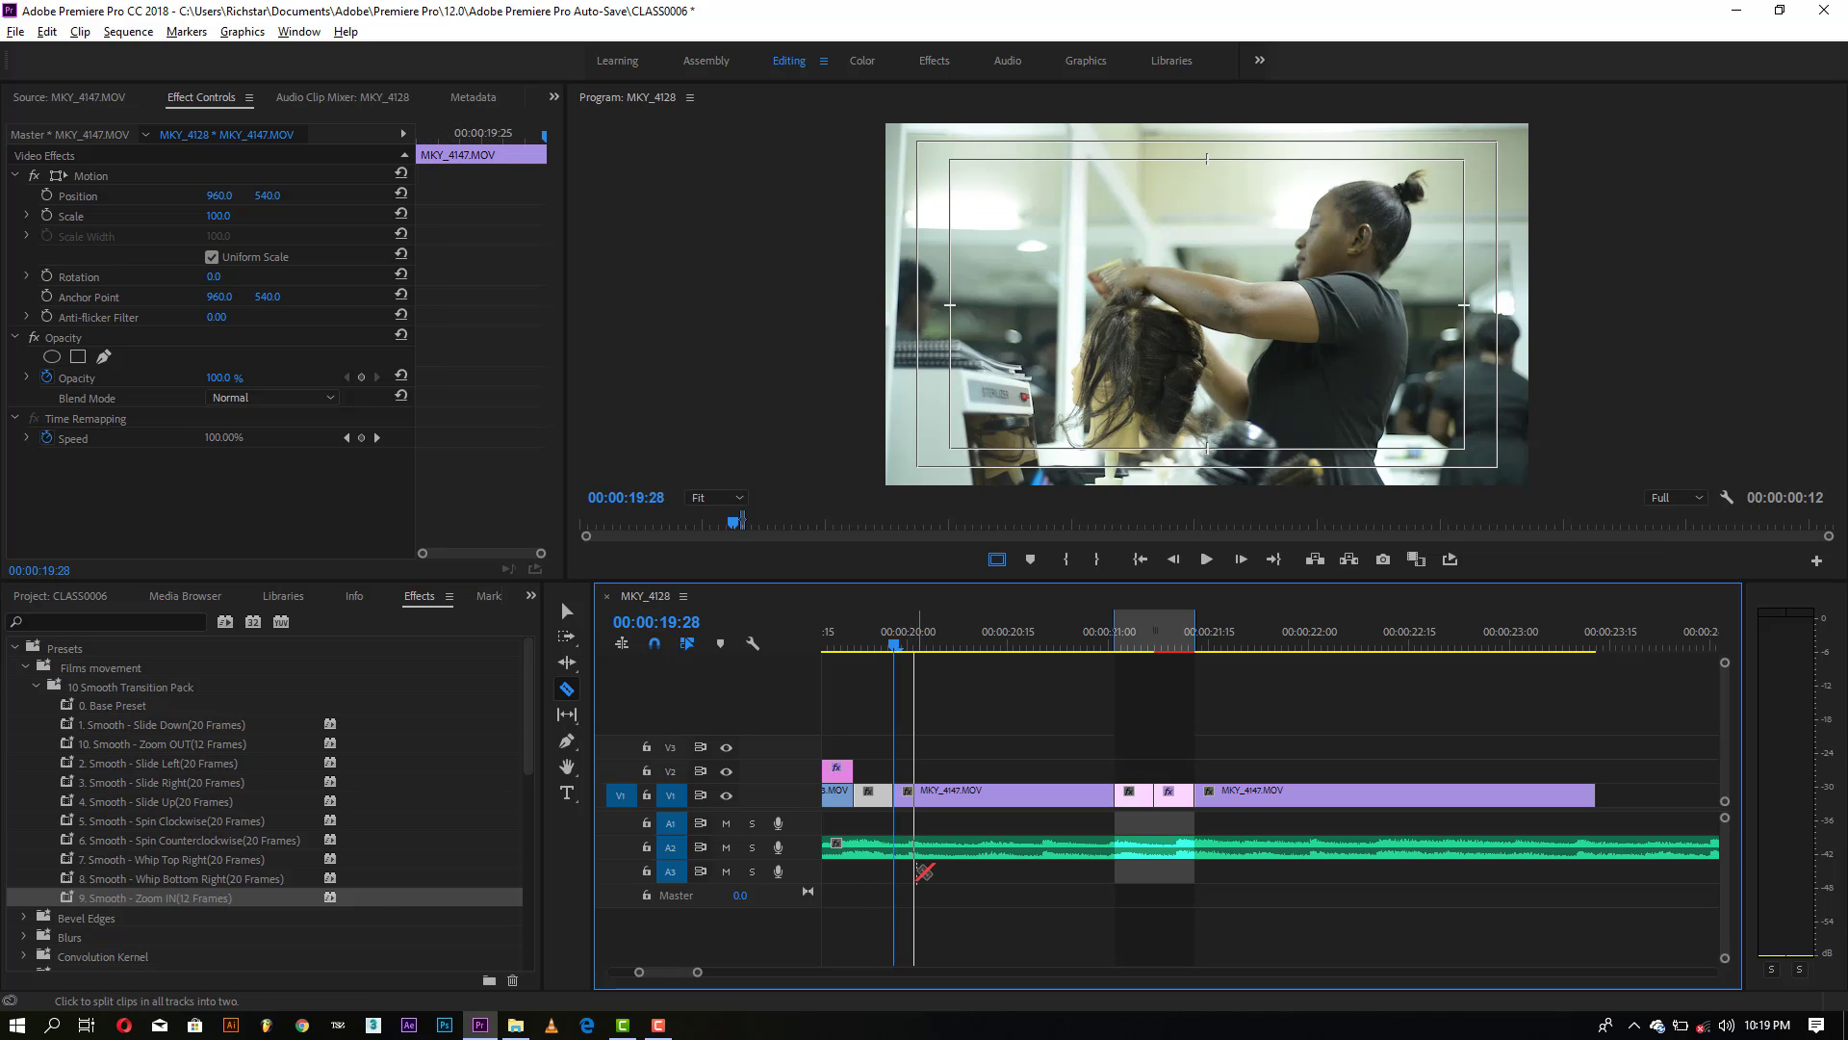
{"action": "key", "text": "shift+Left"}
{"action": "key", "text": "shift+Left"}
{"action": "key", "text": "Left"}
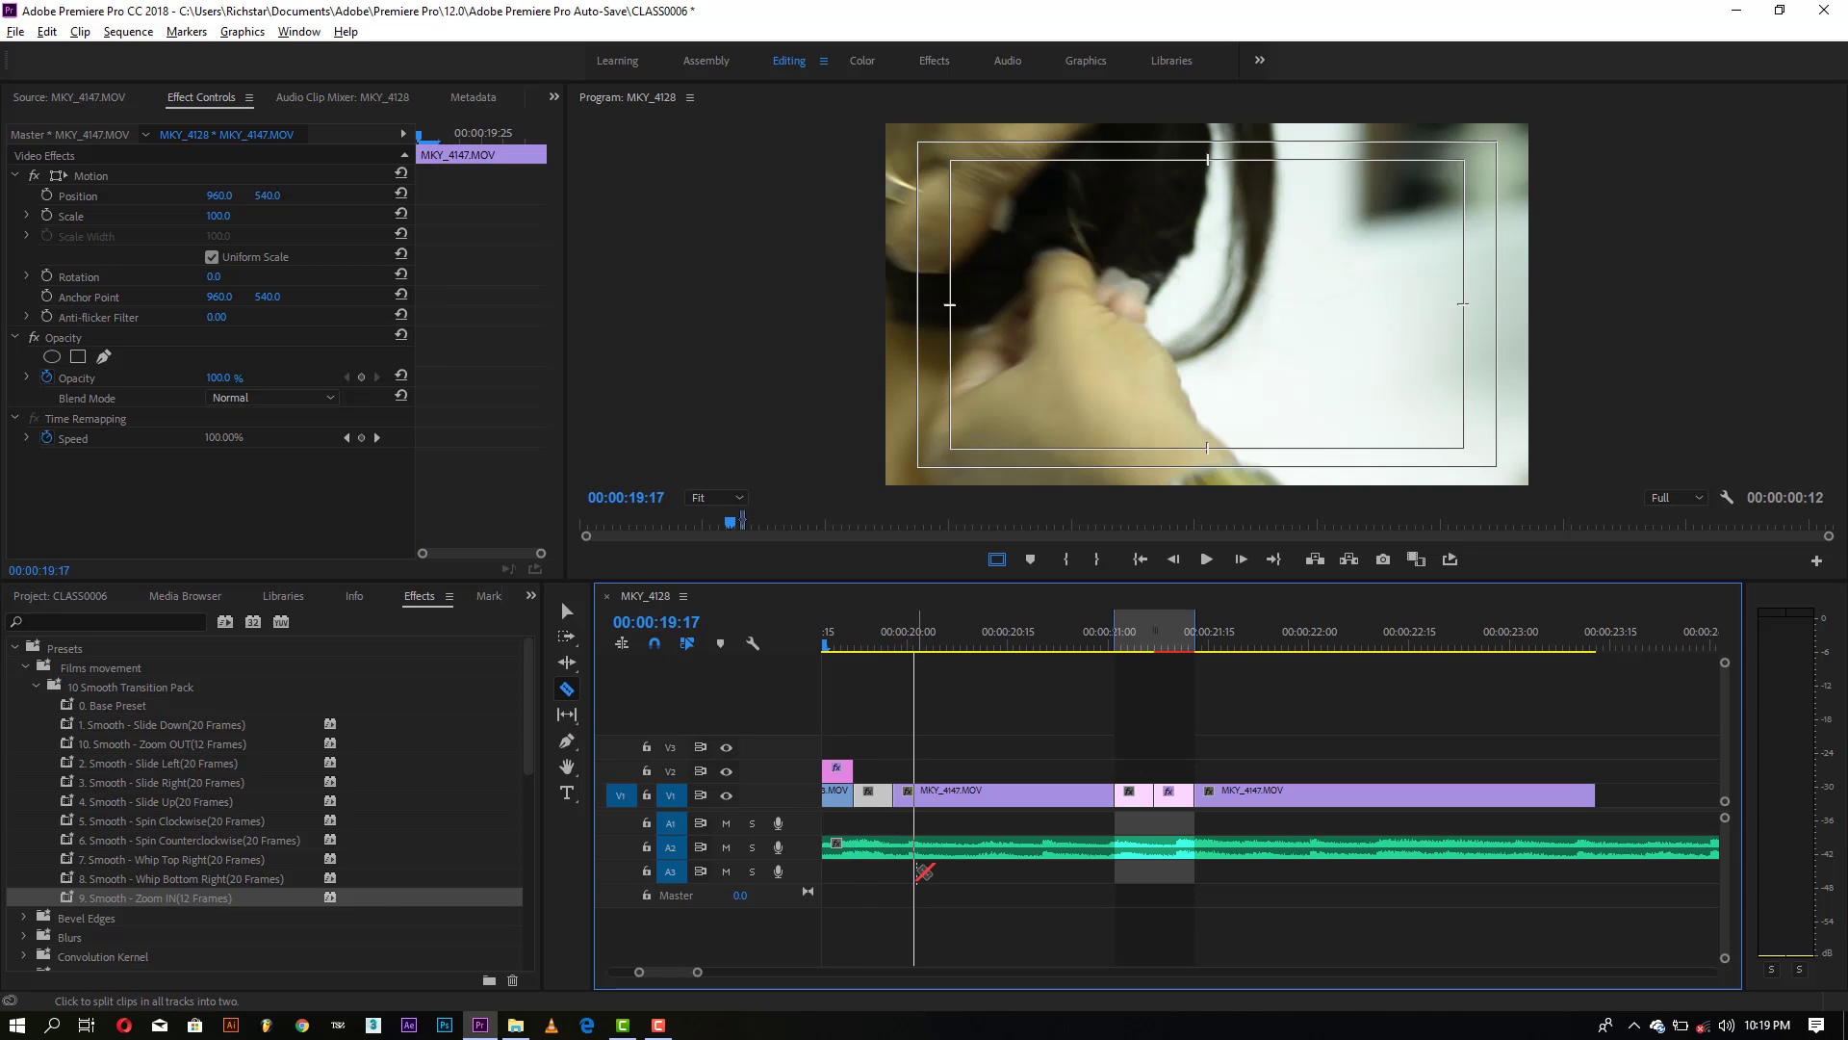
Step: Move the adjustment layer on V2 to start at the playhead at 00:00:19:16
{"action": "left_click_drag", "start_coordinate": [674, 979], "coordinate": [671, 978]}
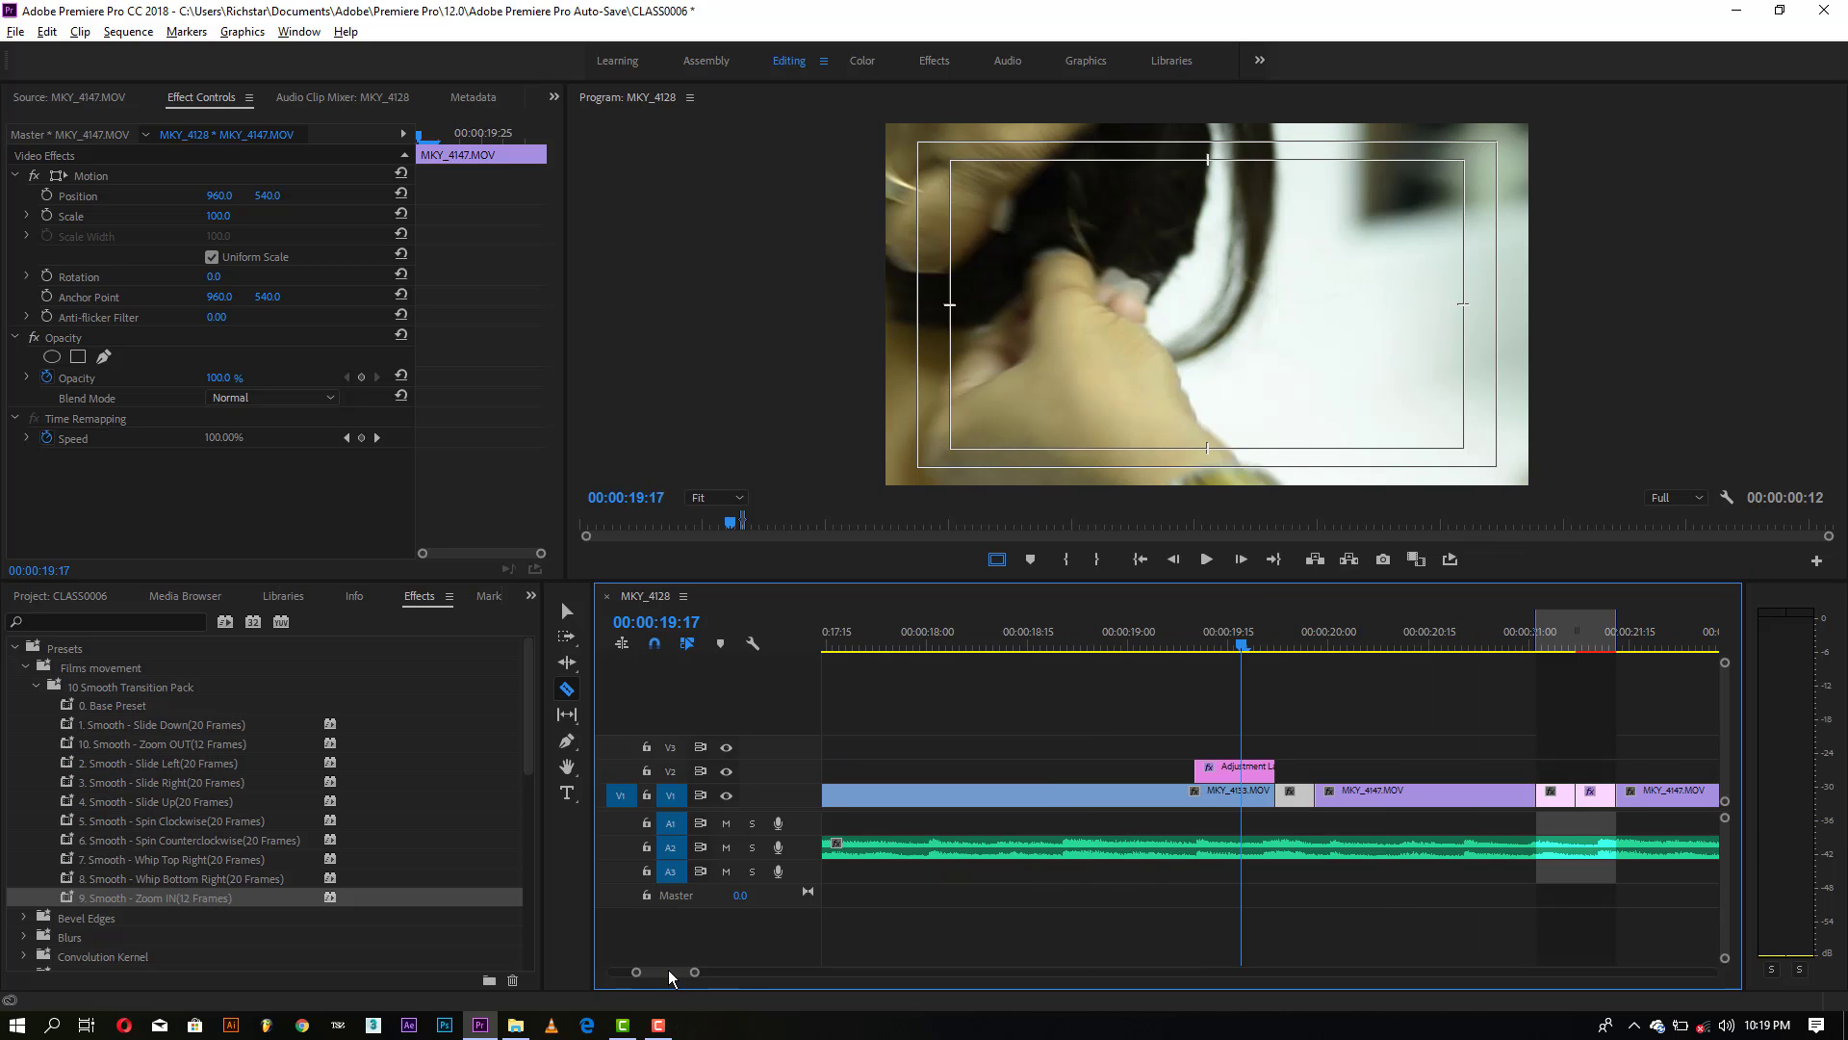
{"action": "key", "text": "Left"}
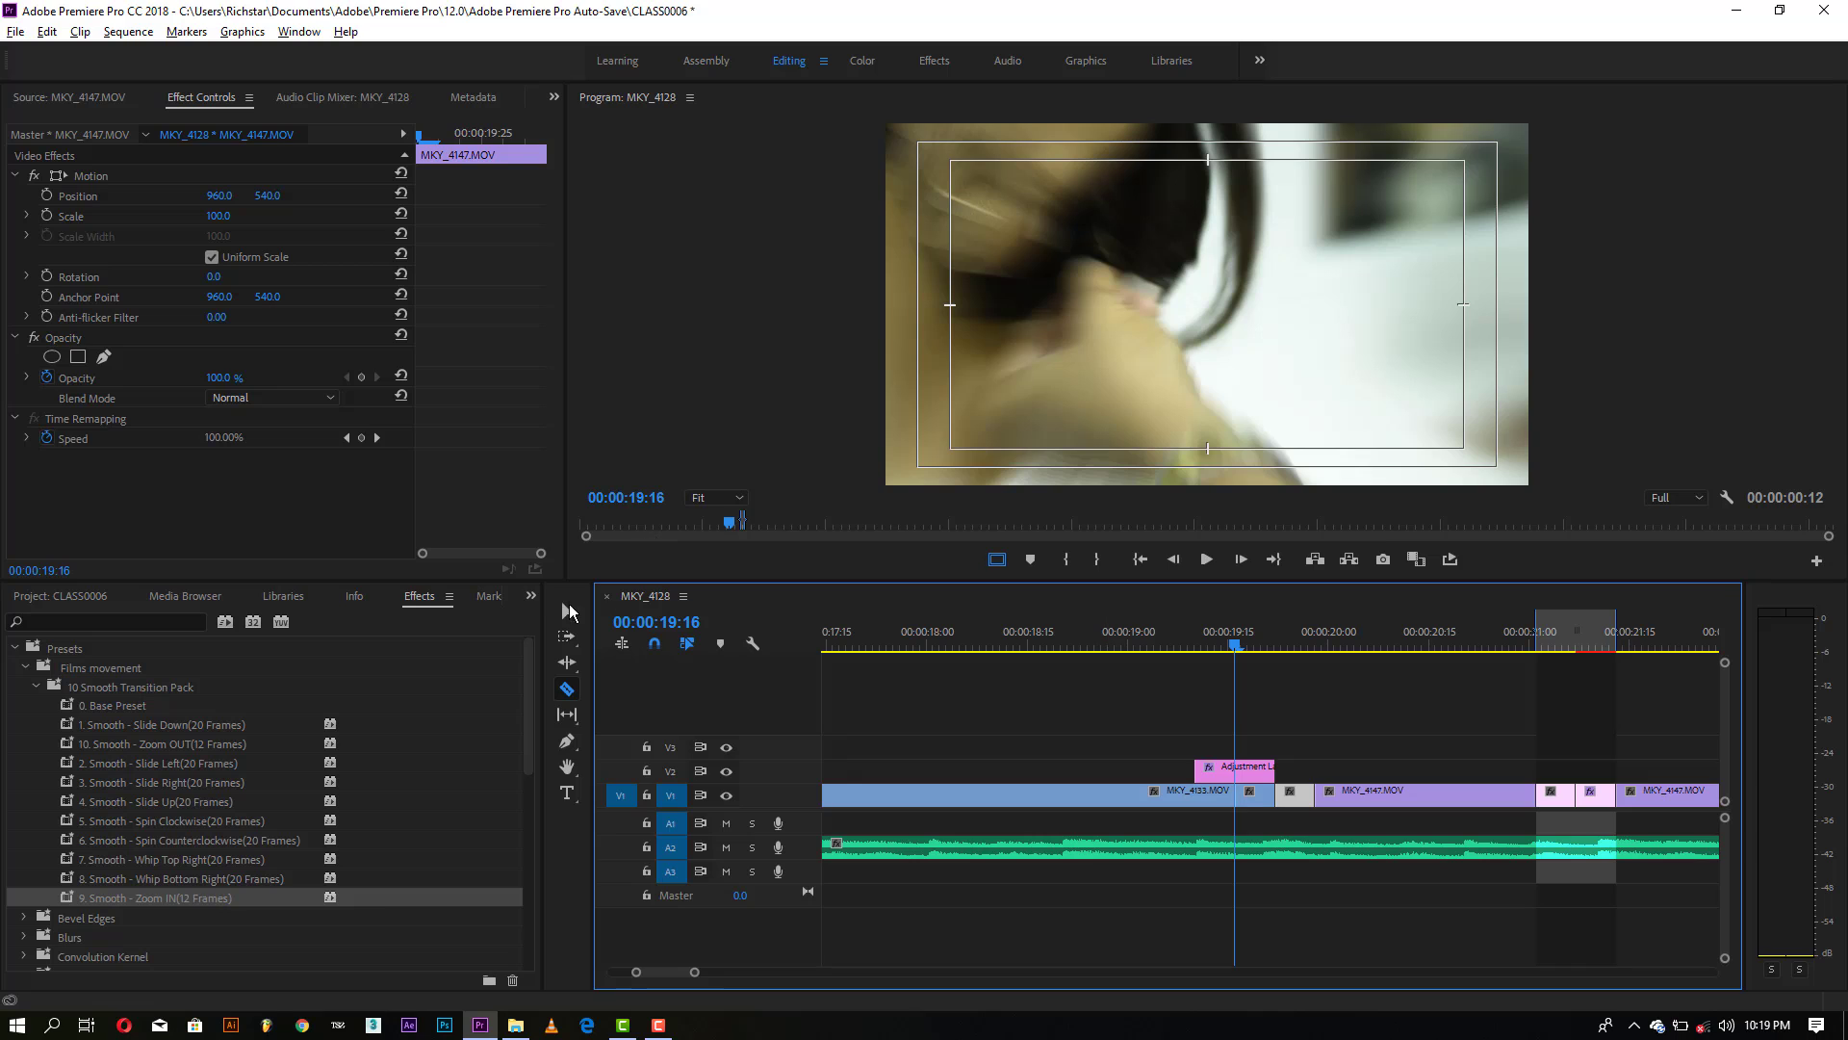
{"action": "left_click", "coordinate": [567, 610]}
{"action": "left_click", "coordinate": [1250, 770]}
{"action": "left_click_drag", "start_coordinate": [1250, 770], "coordinate": [1290, 772]}
Step: Apply 9. Smooth - Zoom IN to MKY_4147.MOV, preview it, and mark the adjustment layer's in/out range
{"action": "left_click", "coordinate": [1296, 800]}
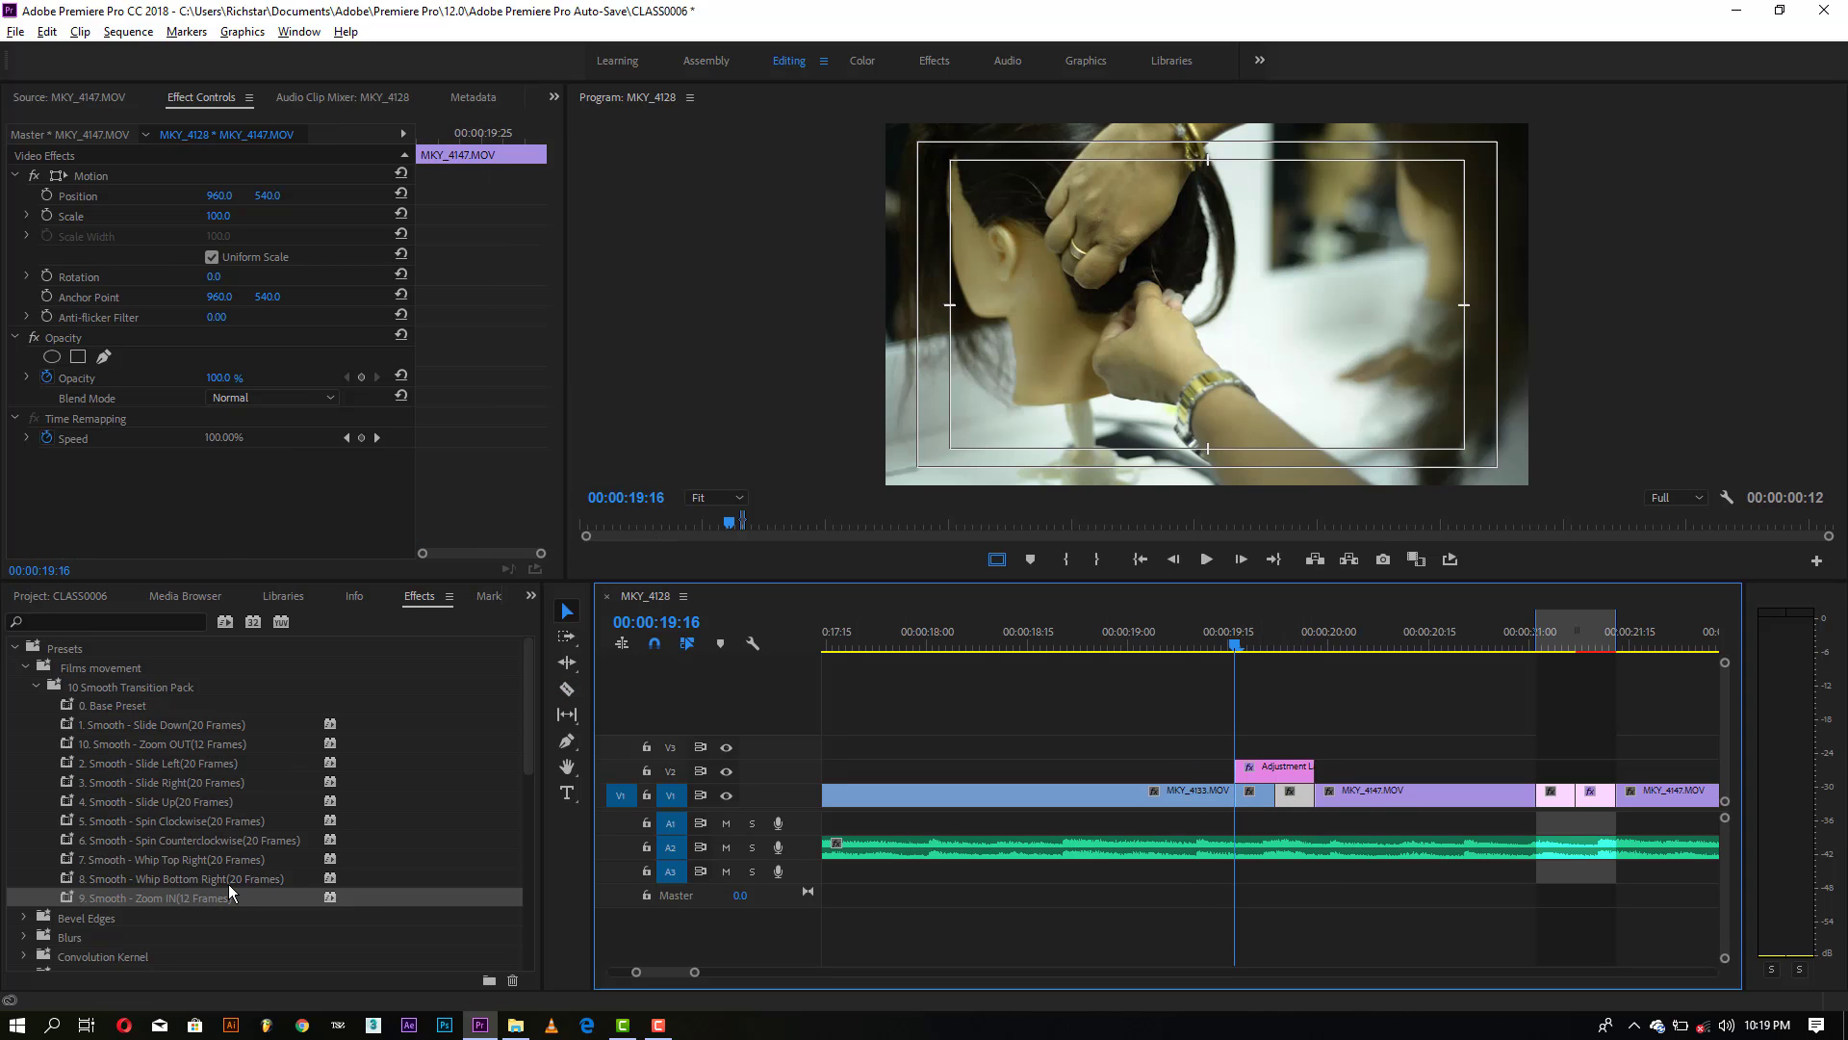
{"action": "left_click_drag", "start_coordinate": [202, 897], "coordinate": [1293, 802]}
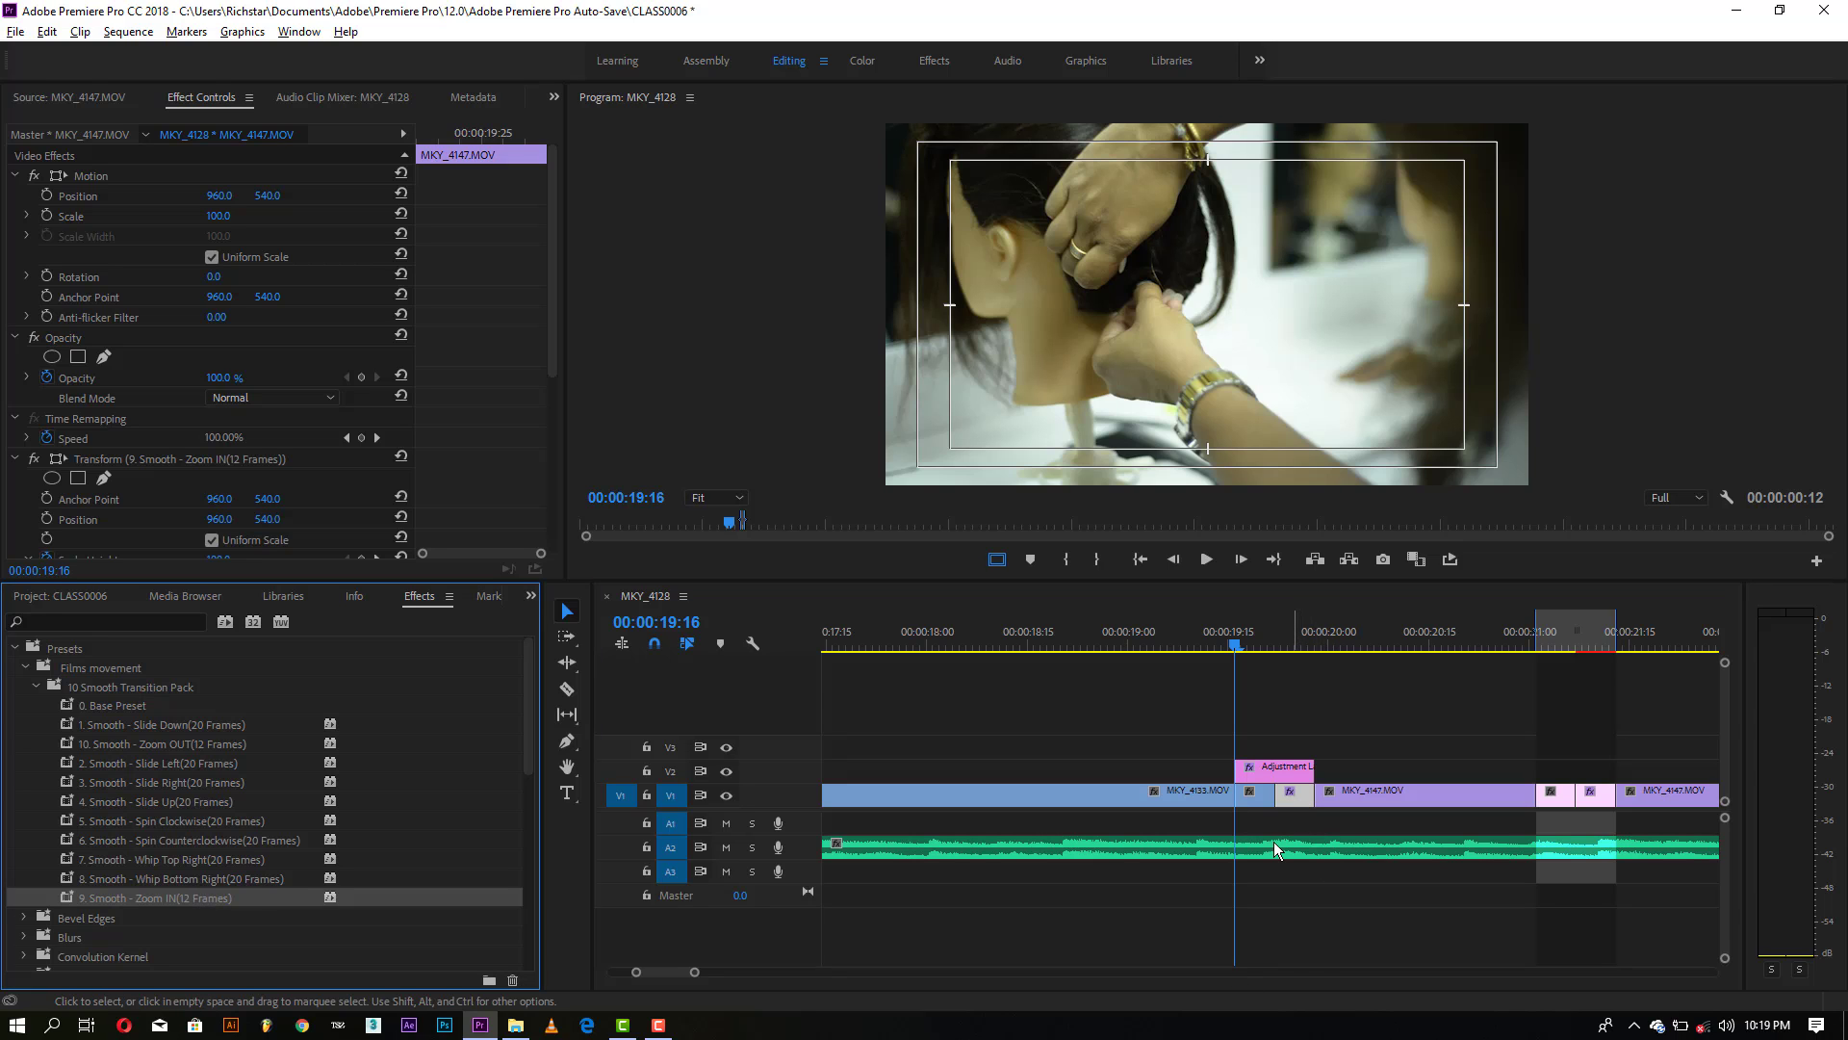
{"action": "key", "text": "space"}
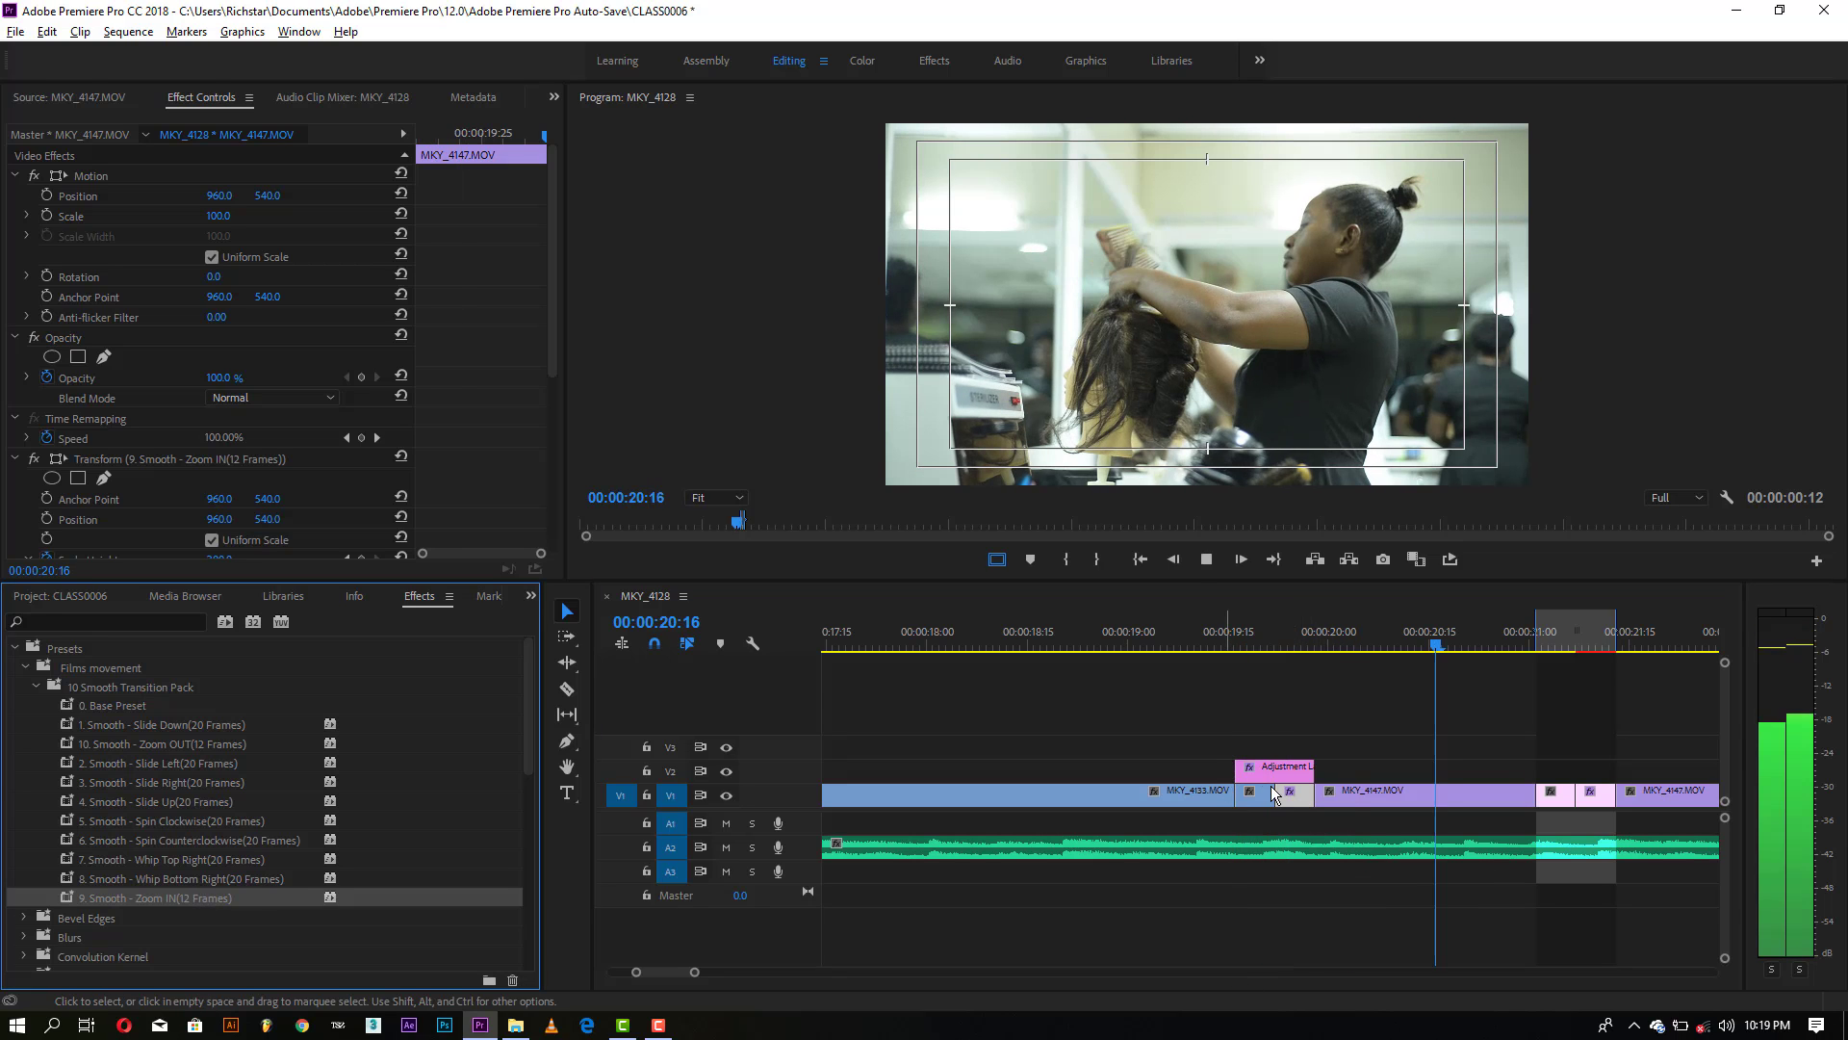
{"action": "key", "text": "space"}
{"action": "left_click", "coordinate": [1273, 776]}
{"action": "key", "text": "slash"}
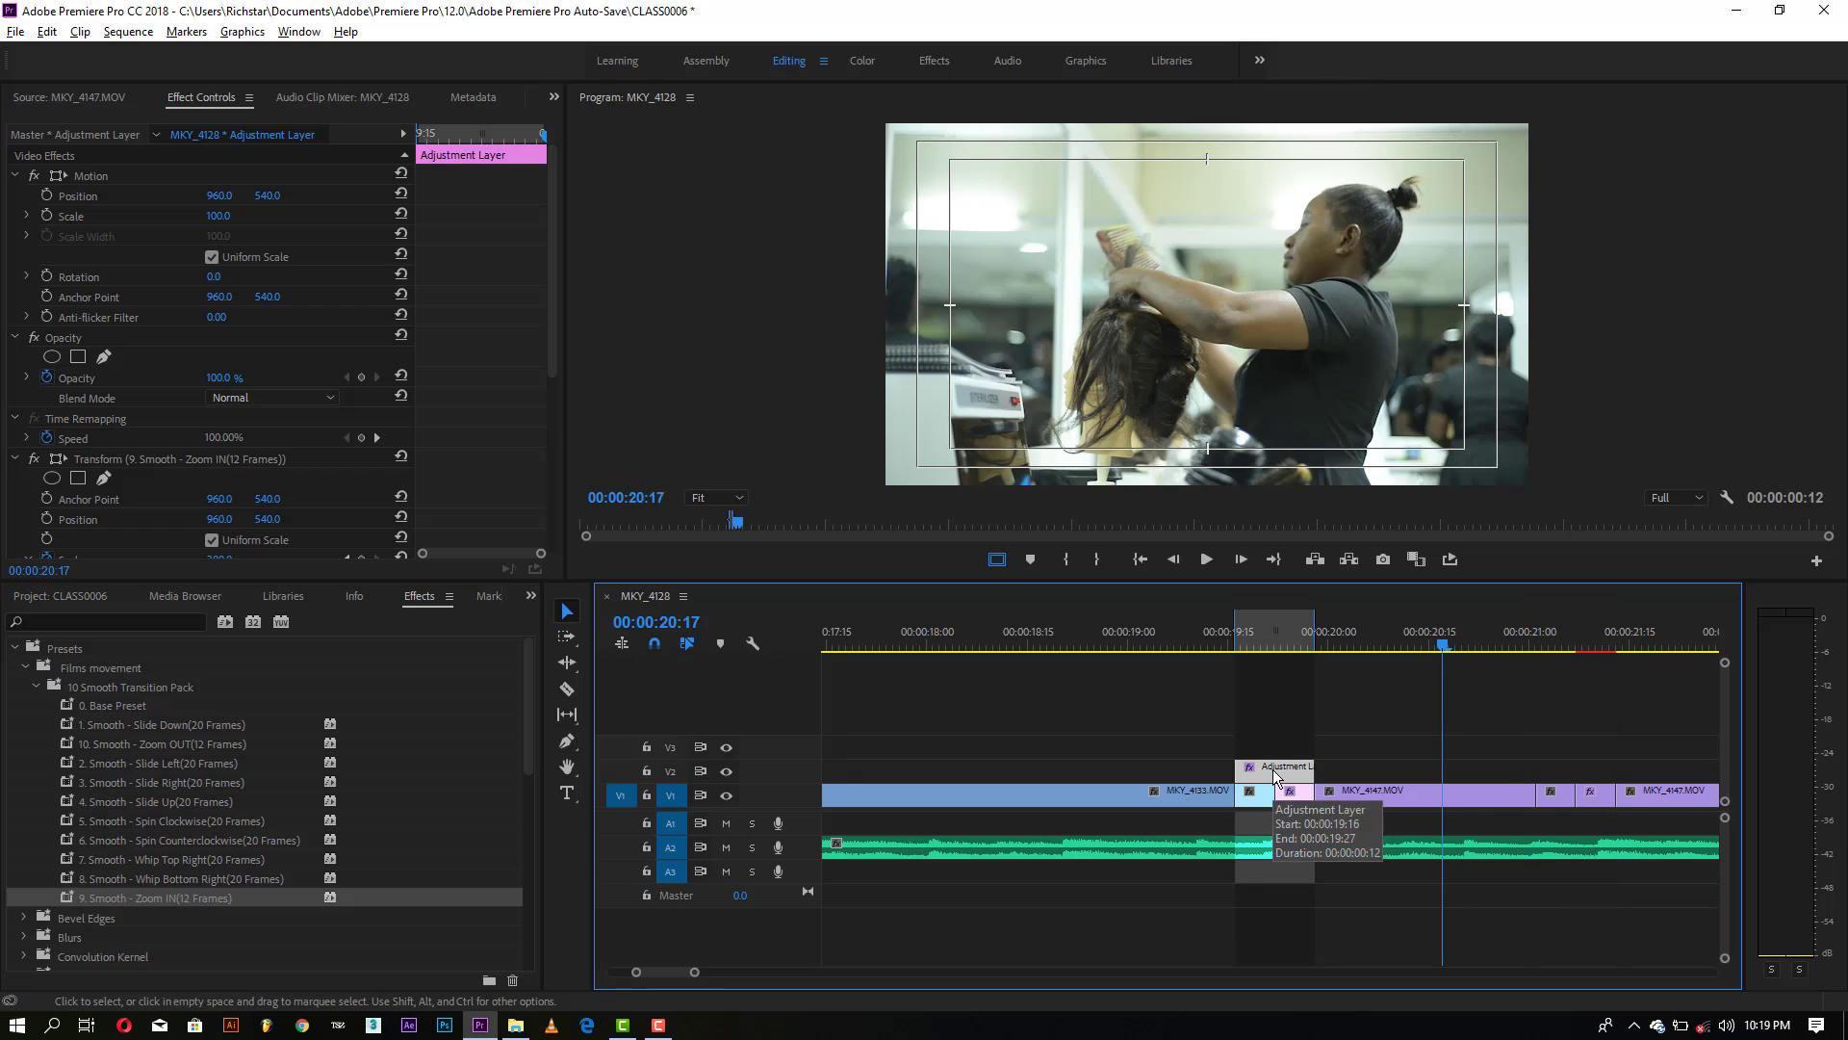
{"action": "left_click", "coordinate": [129, 32]}
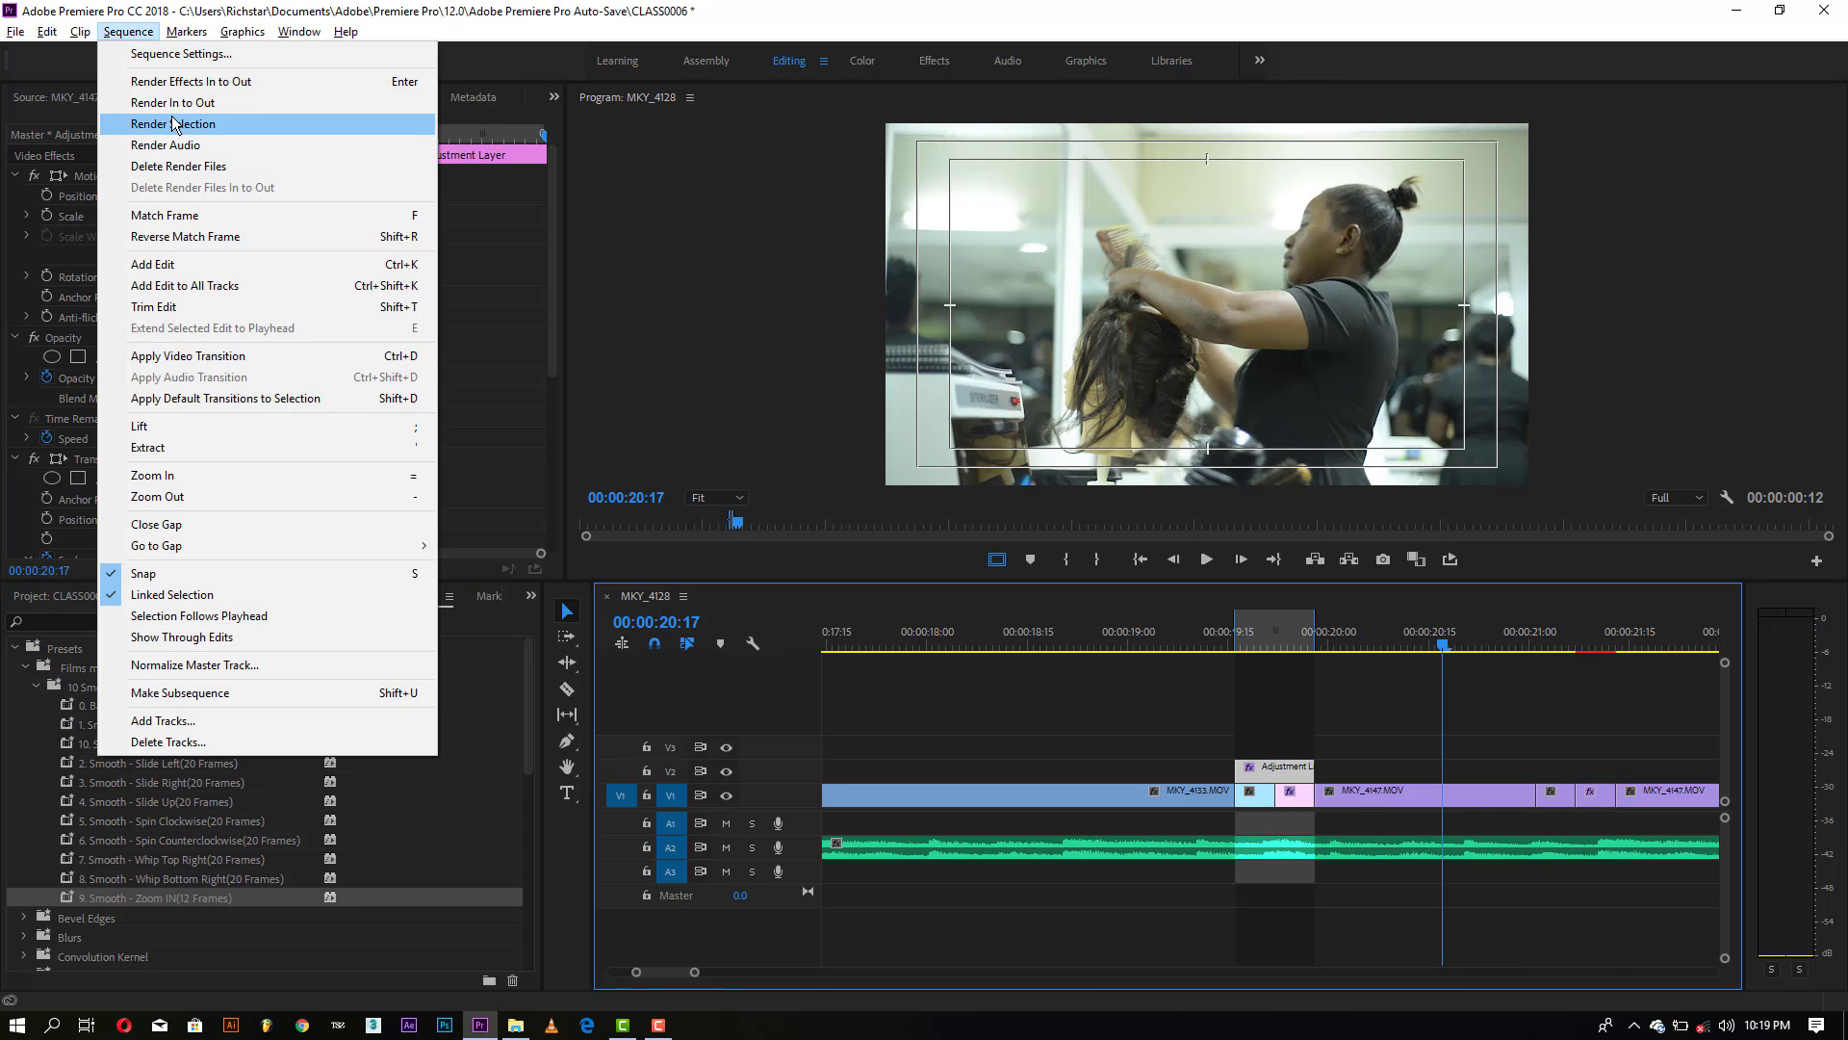
Step: Render the 19:16–19:27 in-to-out range, then zoom the timeline to about 15–23 seconds
{"action": "left_click", "coordinate": [174, 102]}
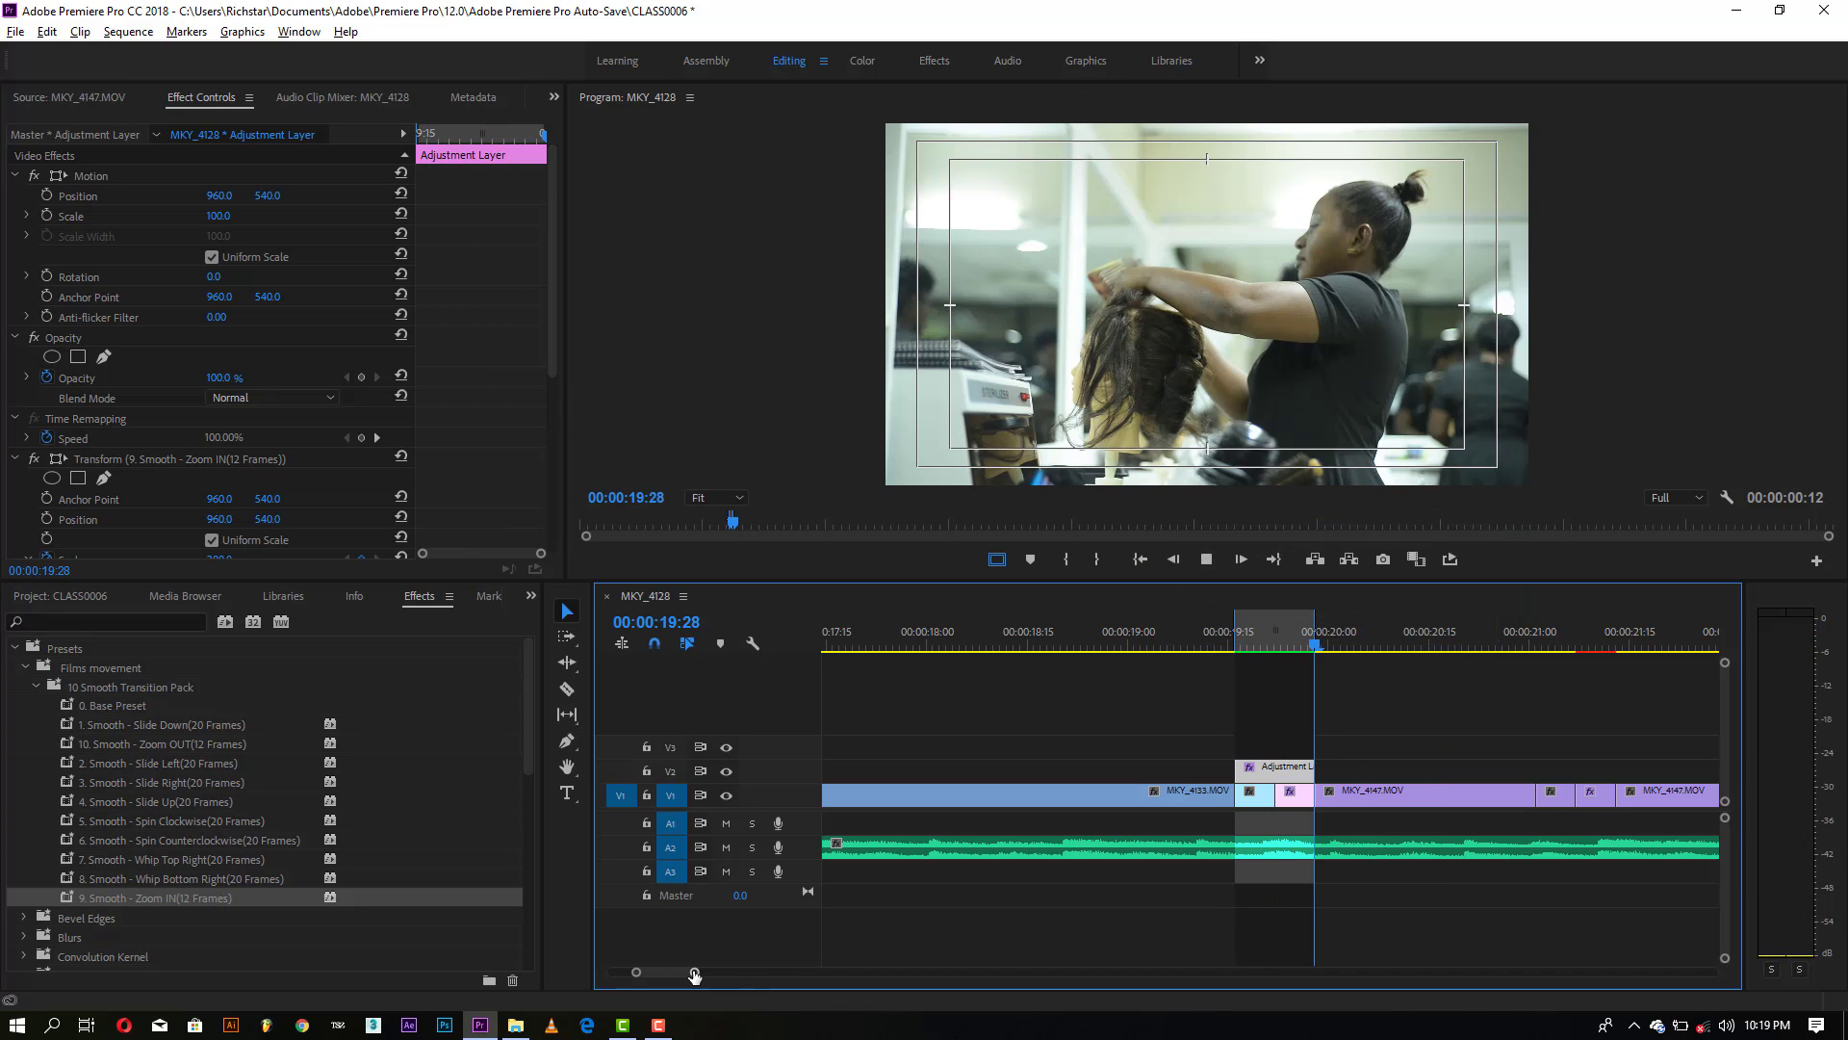
{"action": "left_click_drag", "start_coordinate": [694, 971], "coordinate": [846, 972]}
{"action": "left_click_drag", "start_coordinate": [1193, 652], "coordinate": [1187, 646]}
{"action": "left_click_drag", "start_coordinate": [844, 974], "coordinate": [765, 963]}
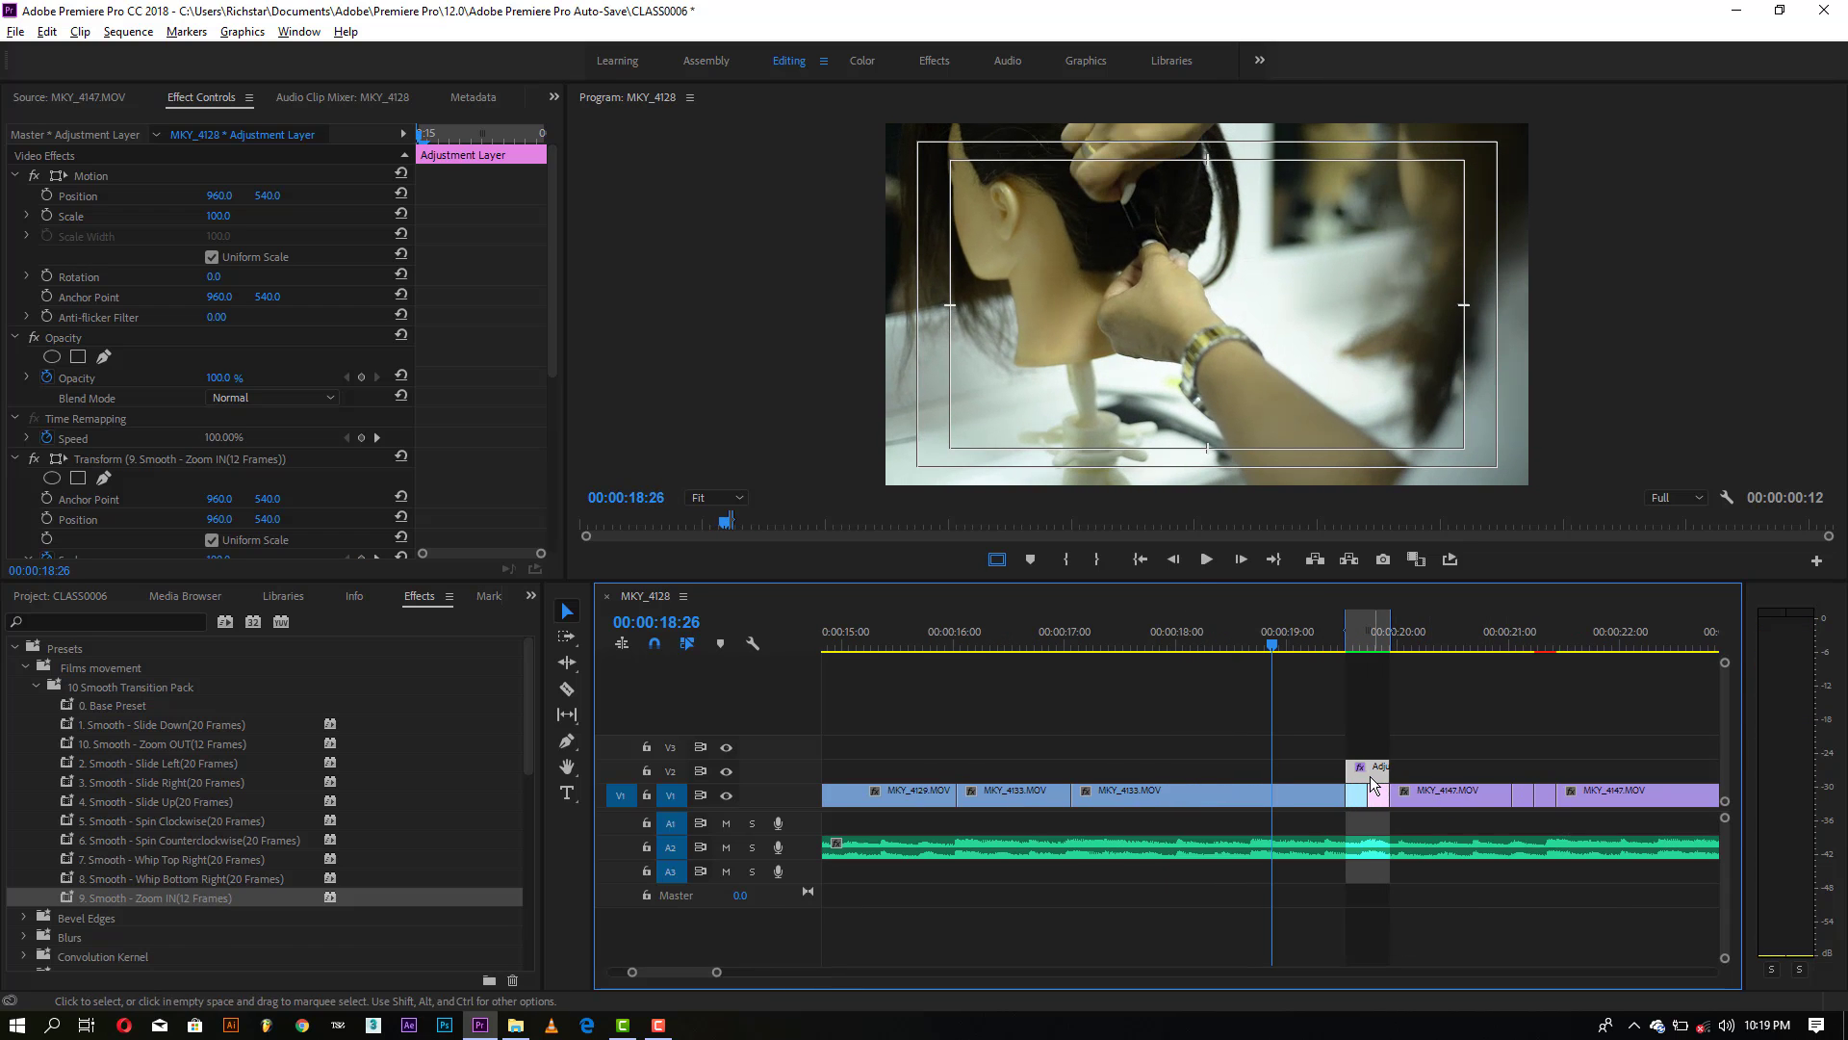
Step: Alt-drag a copy of the V2 adjustment layer to about 00:00:21:01 and play it back
{"action": "left_click_drag", "start_coordinate": [1367, 770], "coordinate": [1528, 780]}
{"action": "left_click", "coordinate": [1396, 707]}
{"action": "key", "text": "space"}
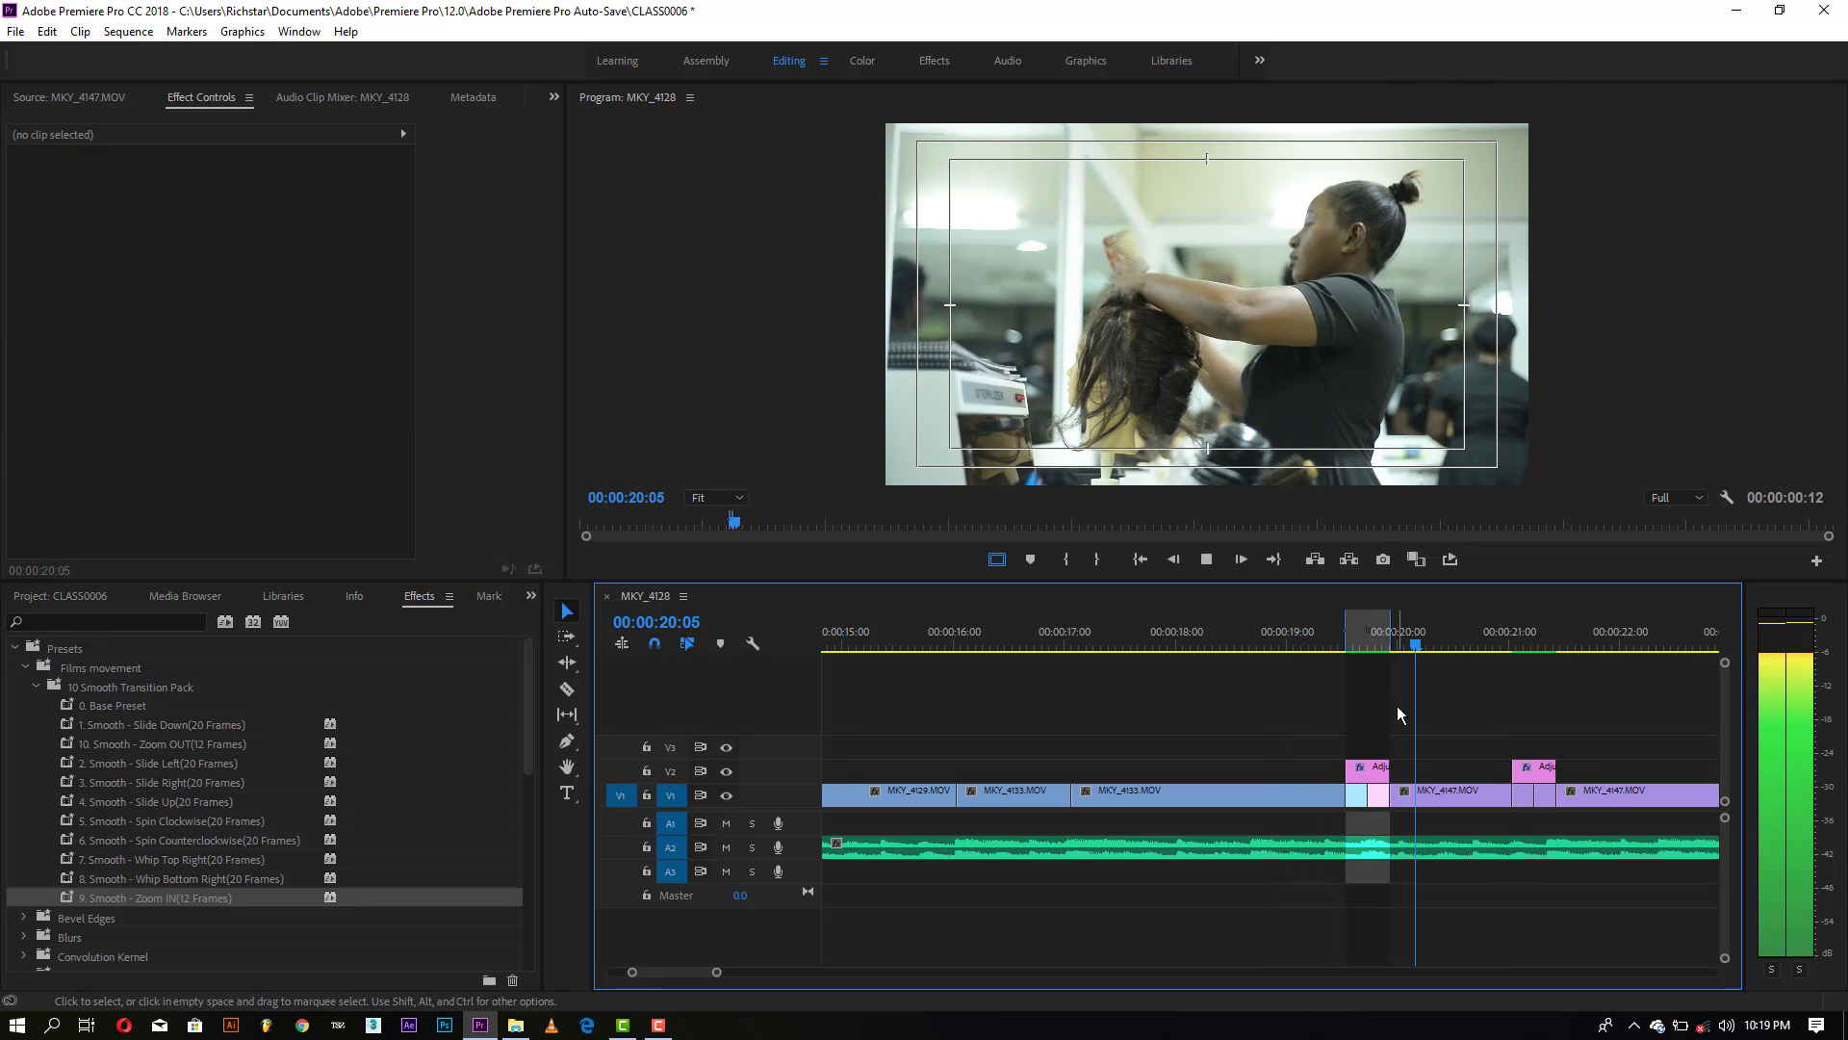
Step: Stop playback, zoom the timeline out and select all clips in the sequence
{"action": "key", "text": "space"}
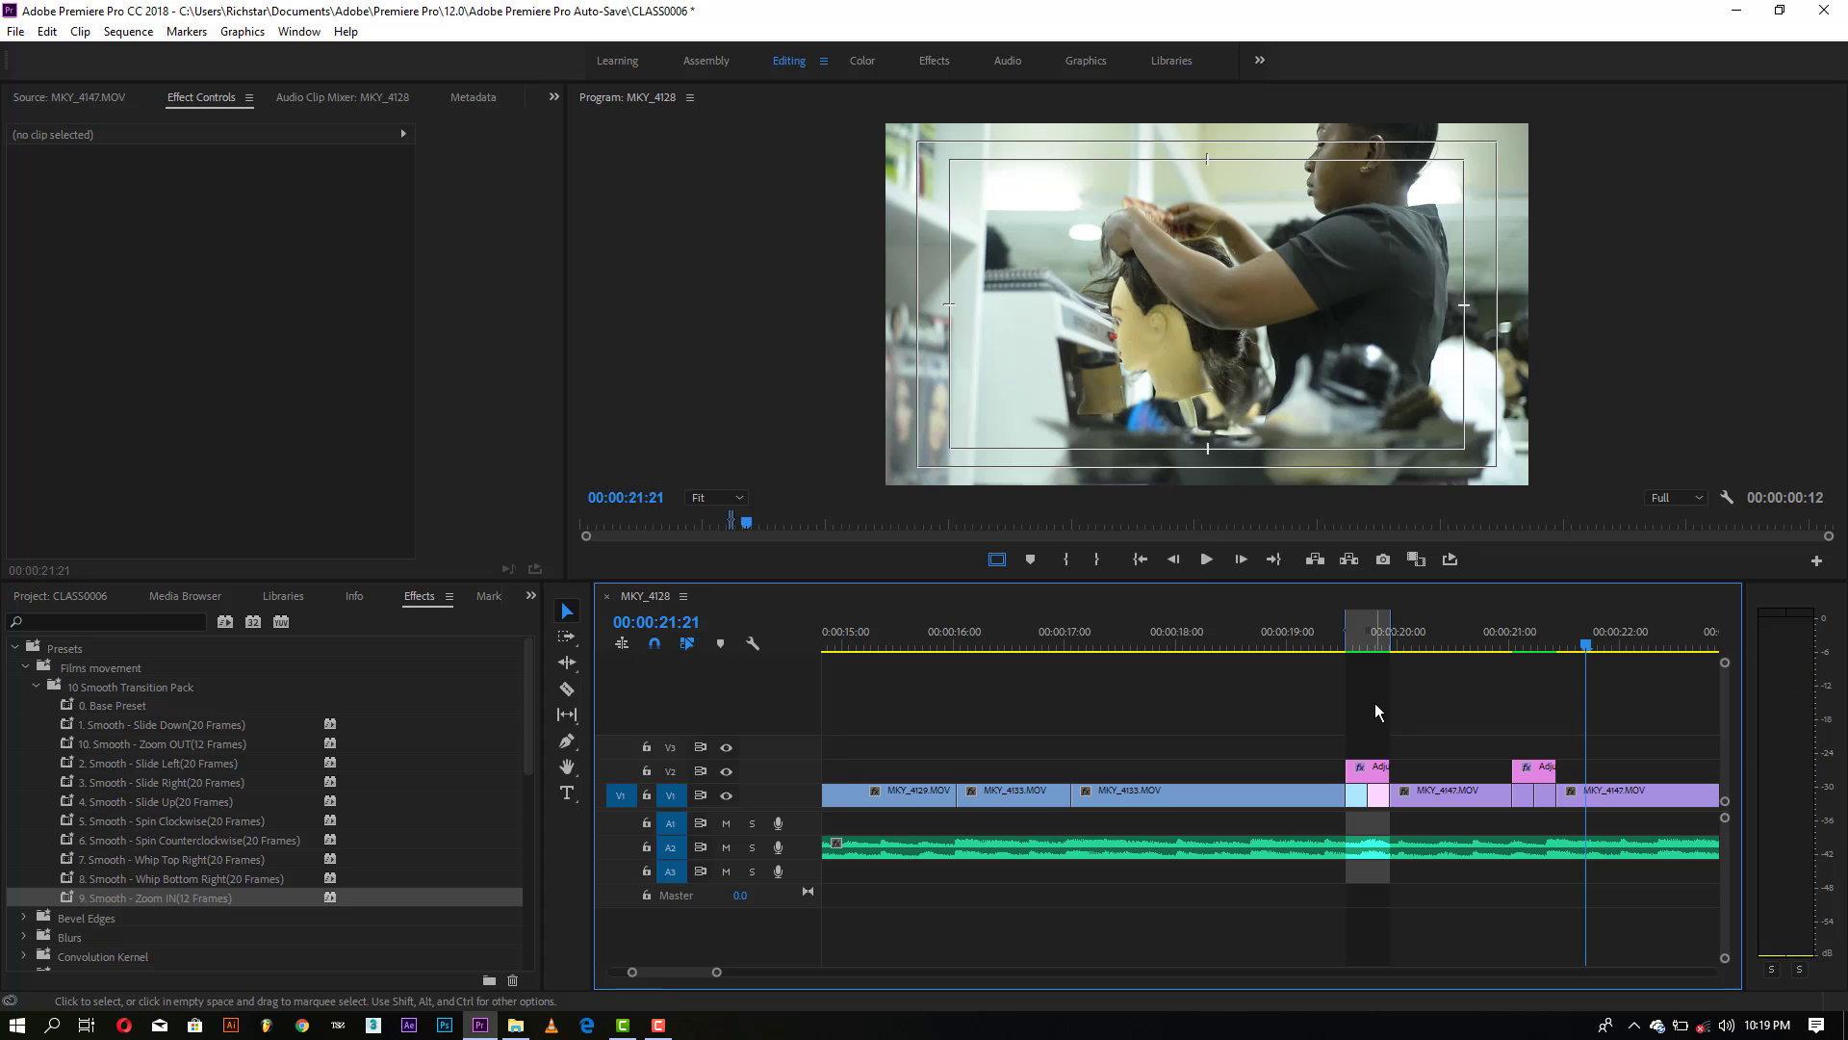
{"action": "left_click_drag", "start_coordinate": [717, 973], "coordinate": [841, 980]}
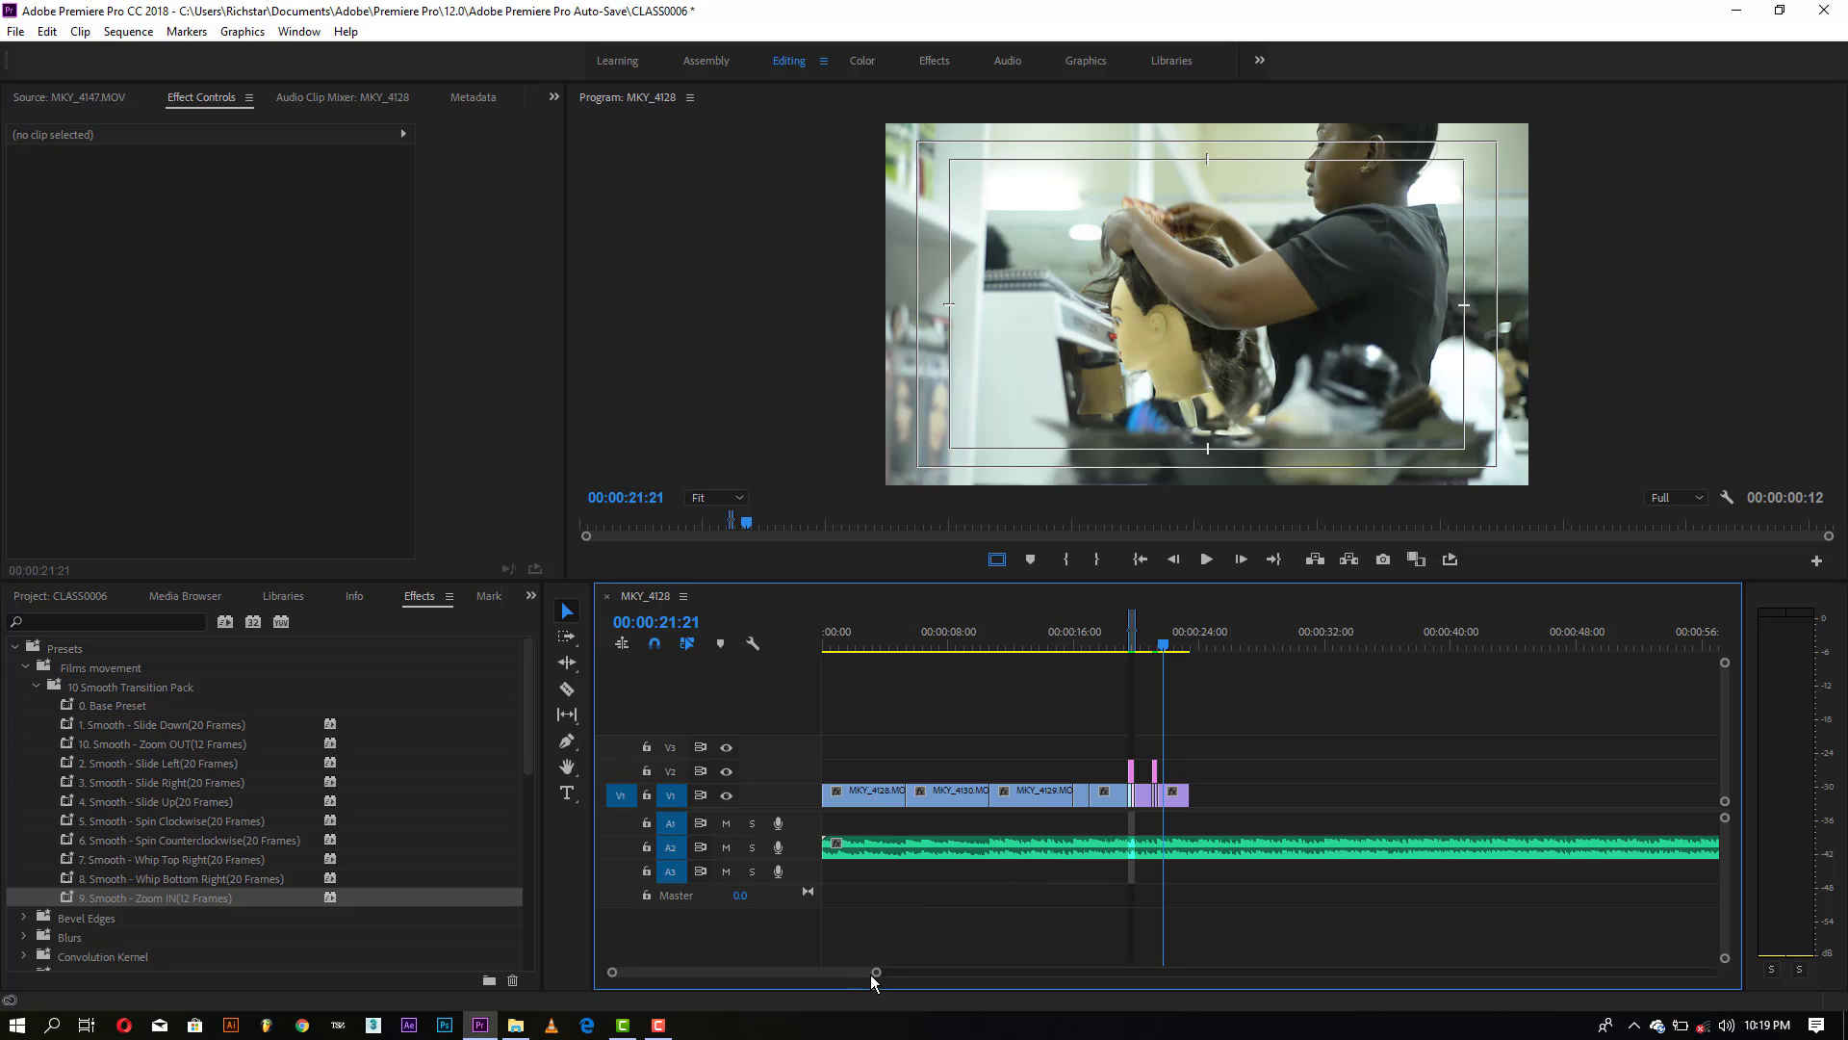
{"action": "left_click_drag", "start_coordinate": [871, 974], "coordinate": [915, 979]}
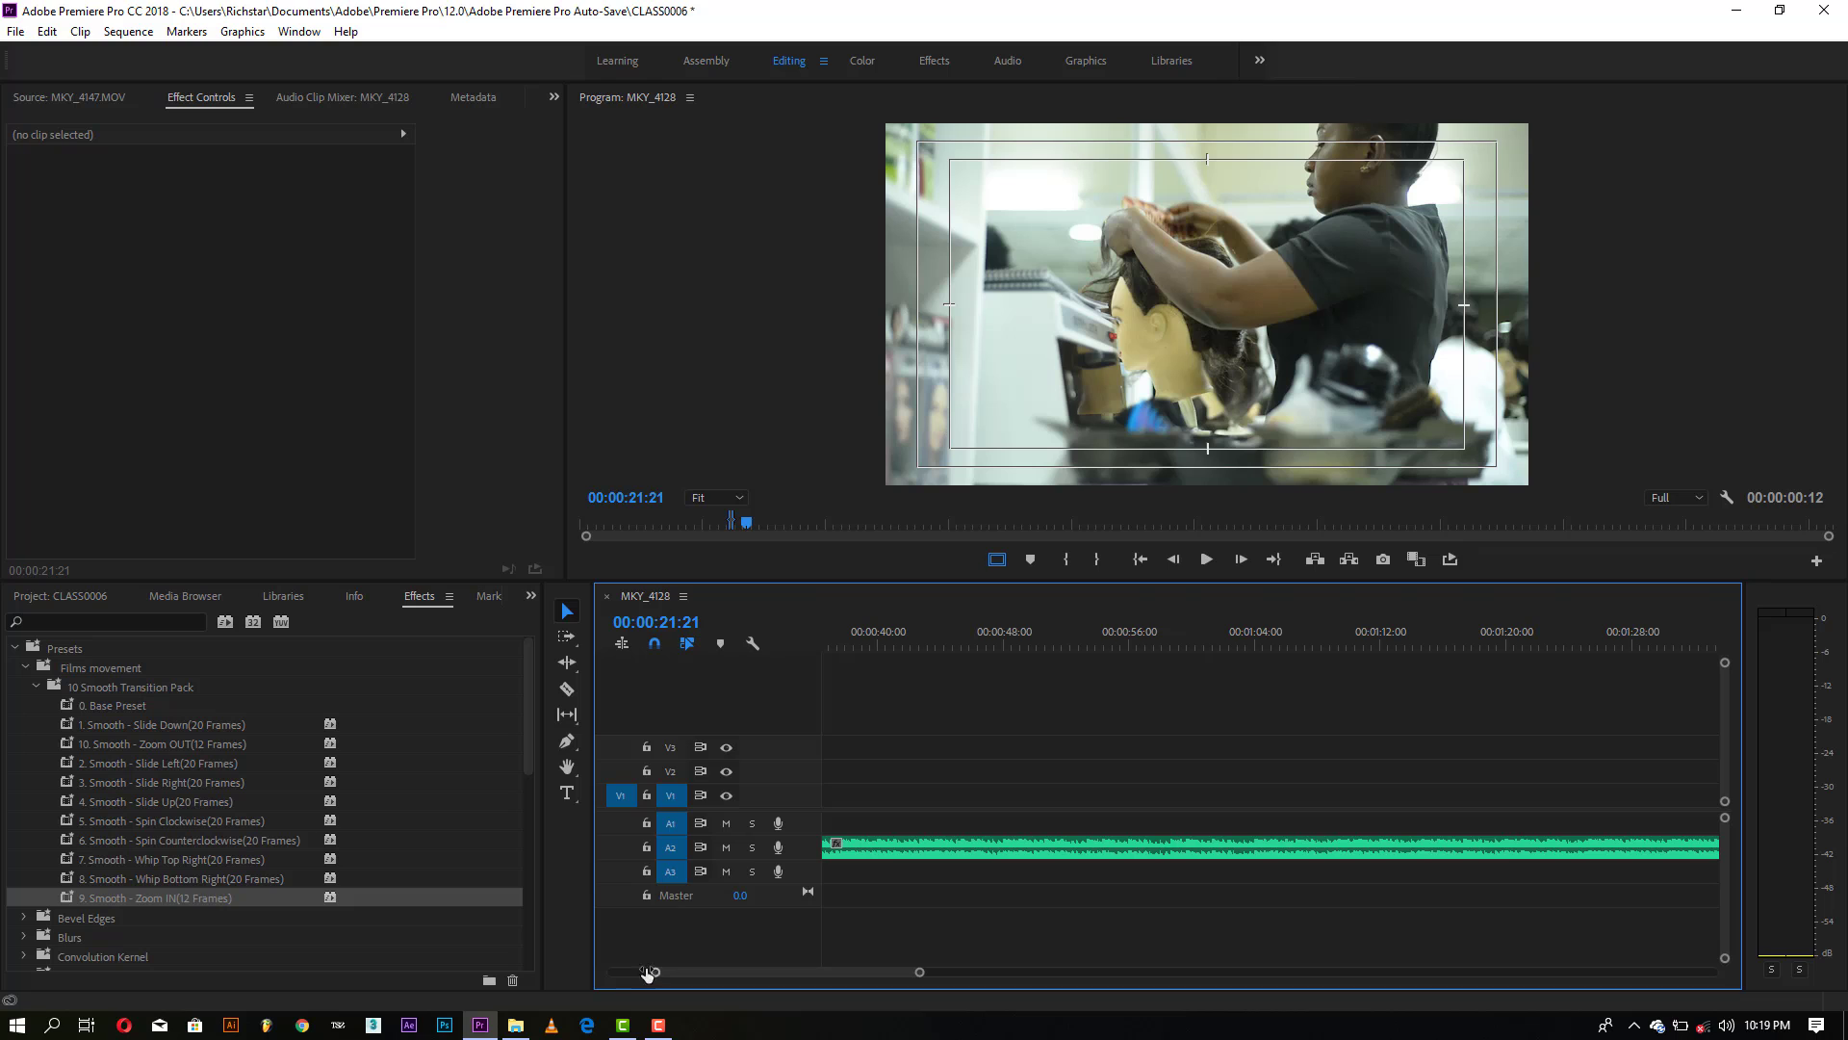
{"action": "left_click_drag", "start_coordinate": [648, 972], "coordinate": [612, 972]}
{"action": "left_click", "coordinate": [974, 635]}
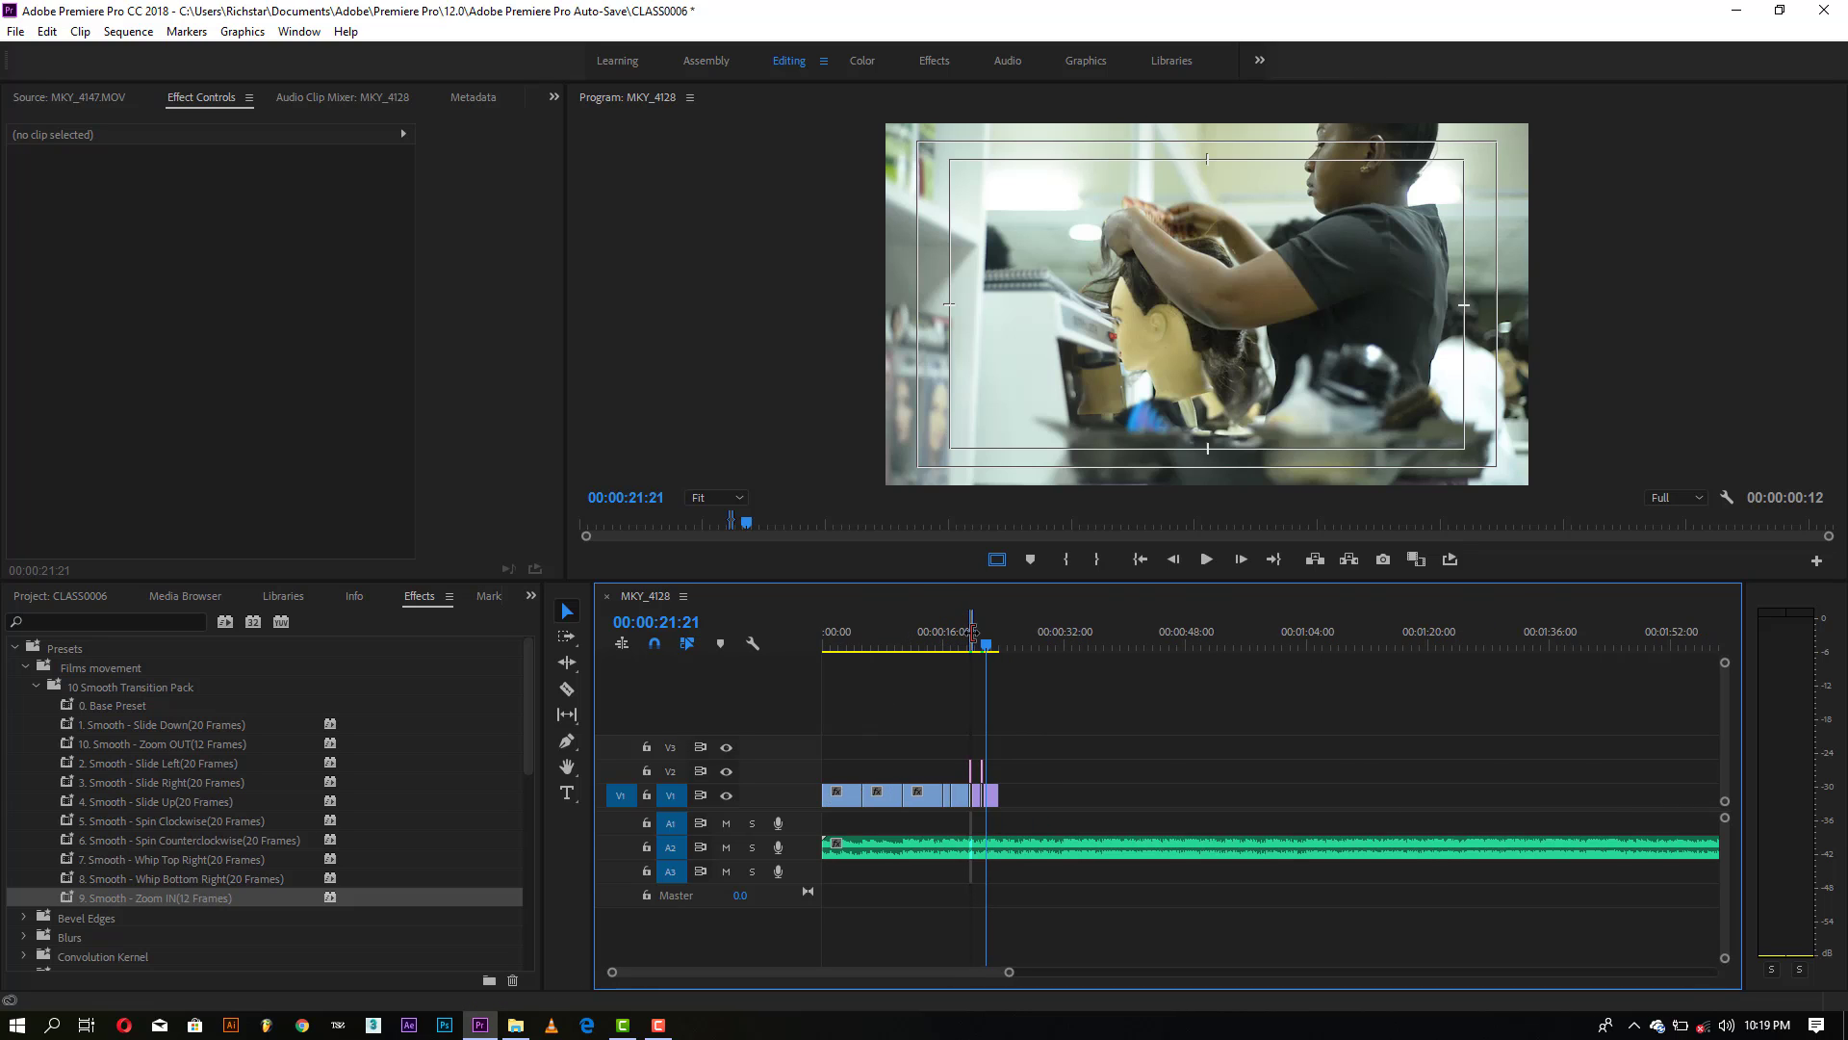
{"action": "key", "text": "ctrl+a"}
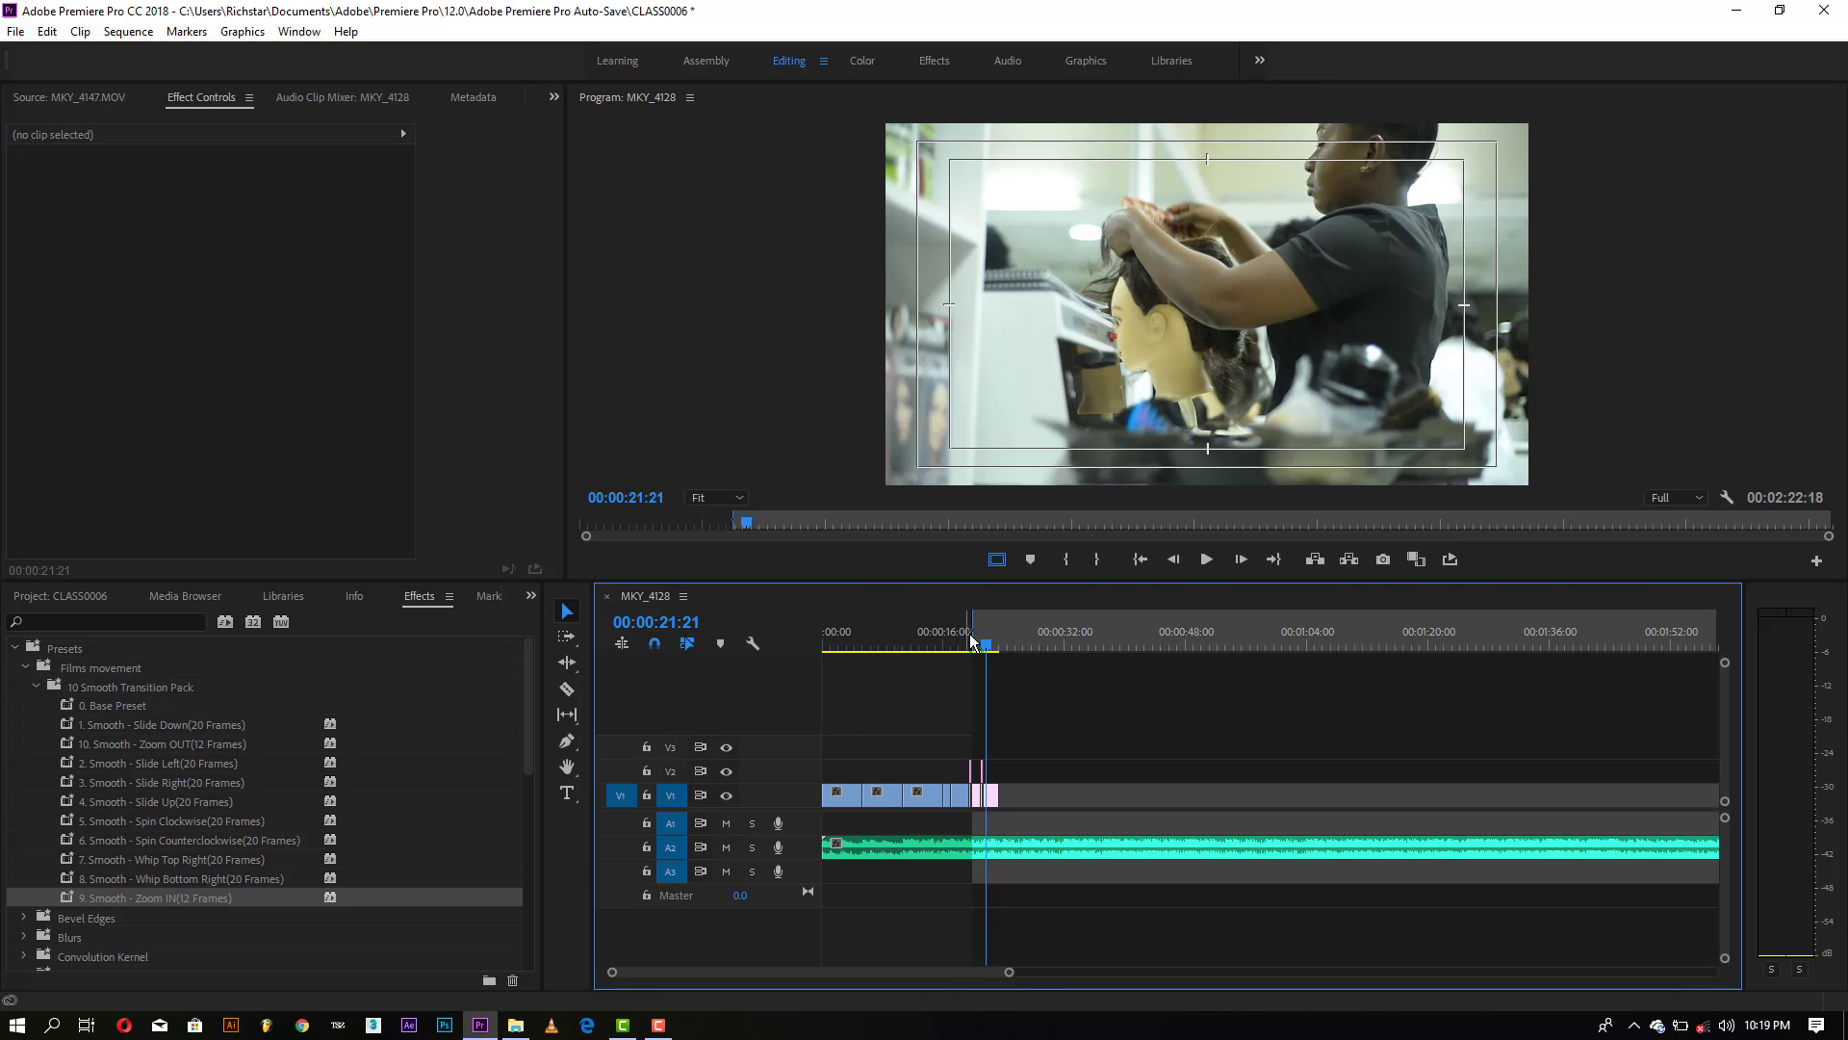
Step: Mark the sequence out point at 00:00:59:11 from the Program monitor
{"action": "left_click_drag", "start_coordinate": [1010, 973], "coordinate": [1735, 1000]}
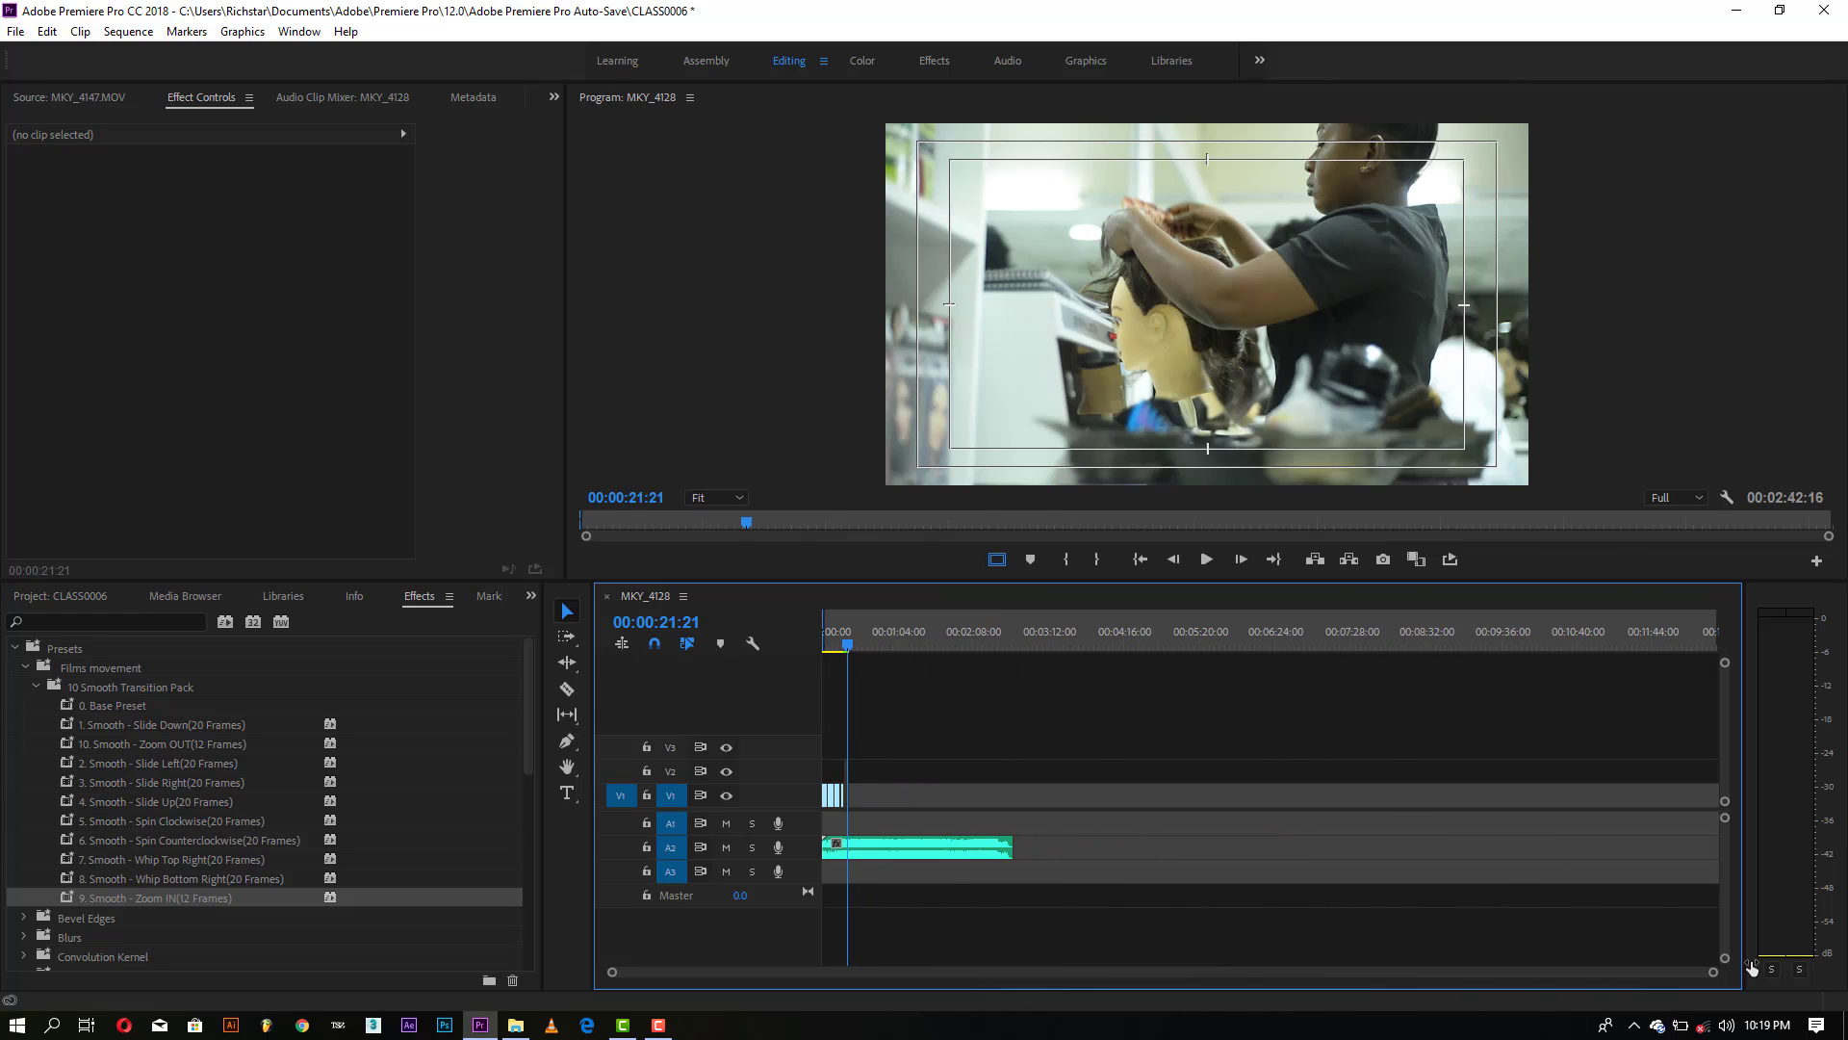
{"action": "left_click", "coordinate": [999, 637]}
{"action": "left_click_drag", "start_coordinate": [999, 638], "coordinate": [895, 650]}
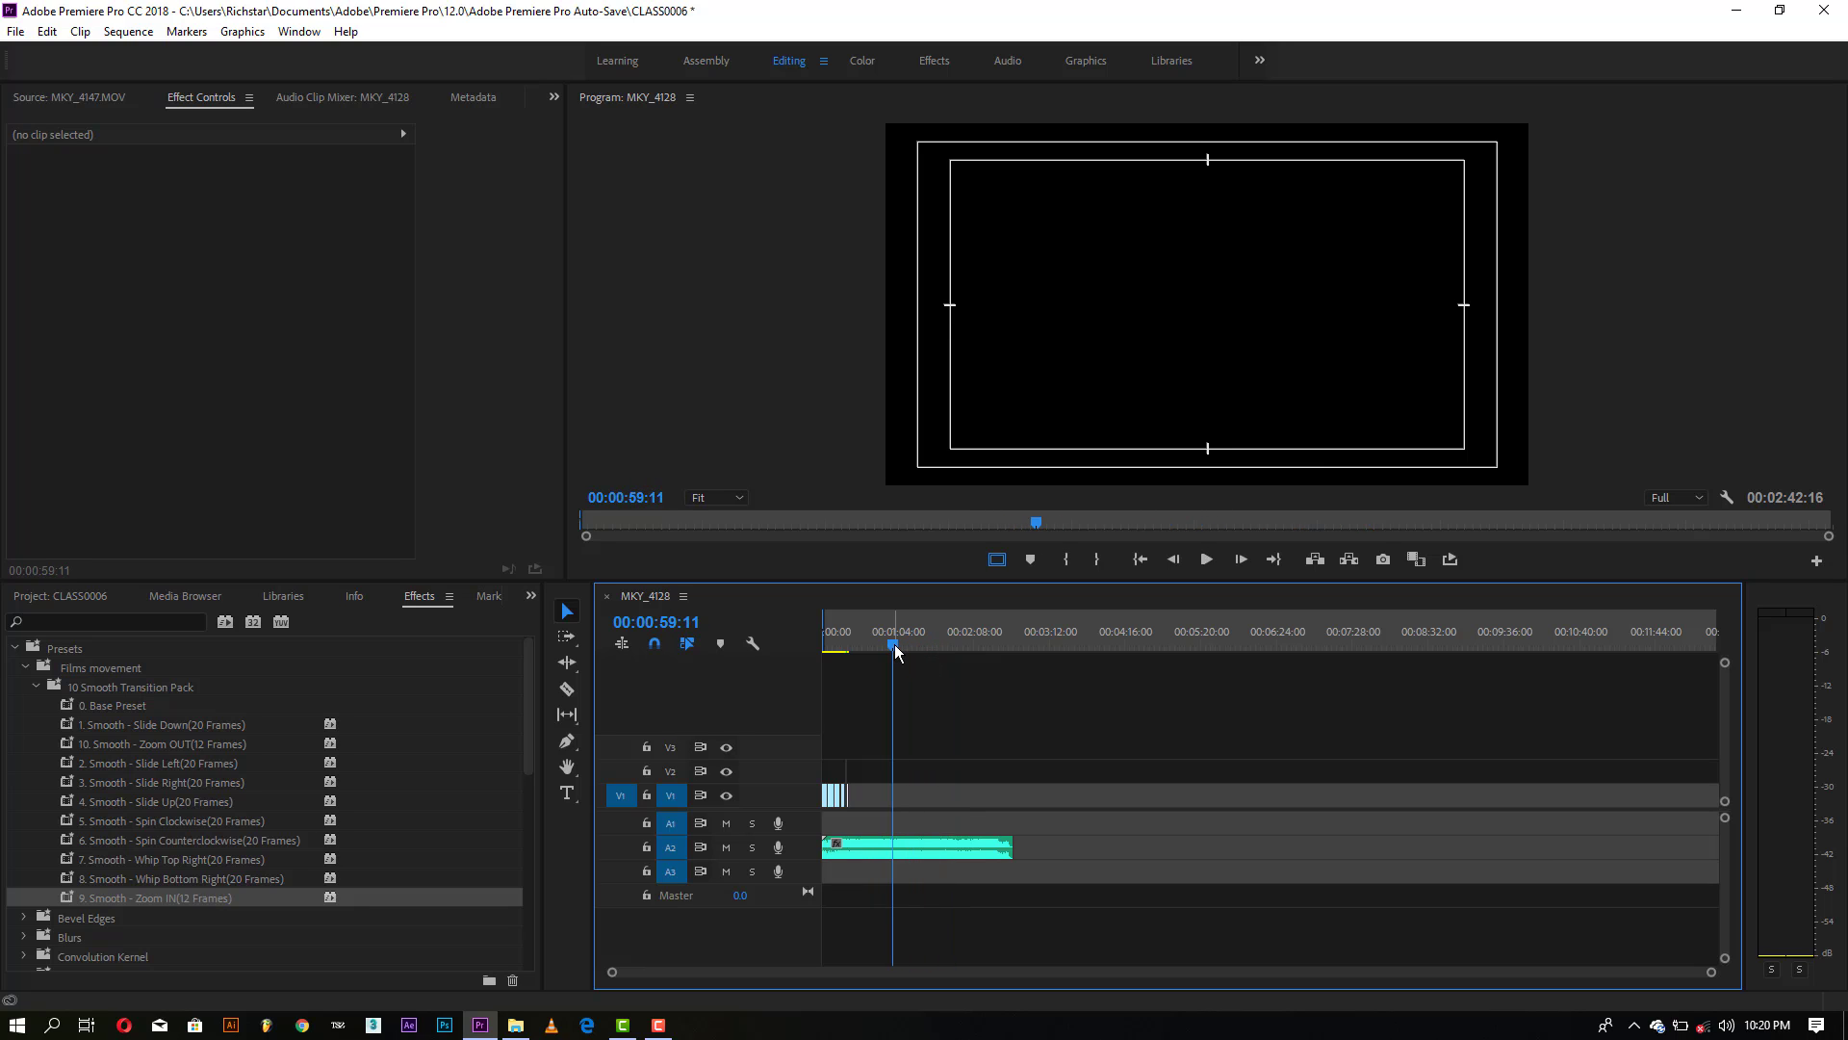
{"action": "left_click", "coordinate": [1097, 560]}
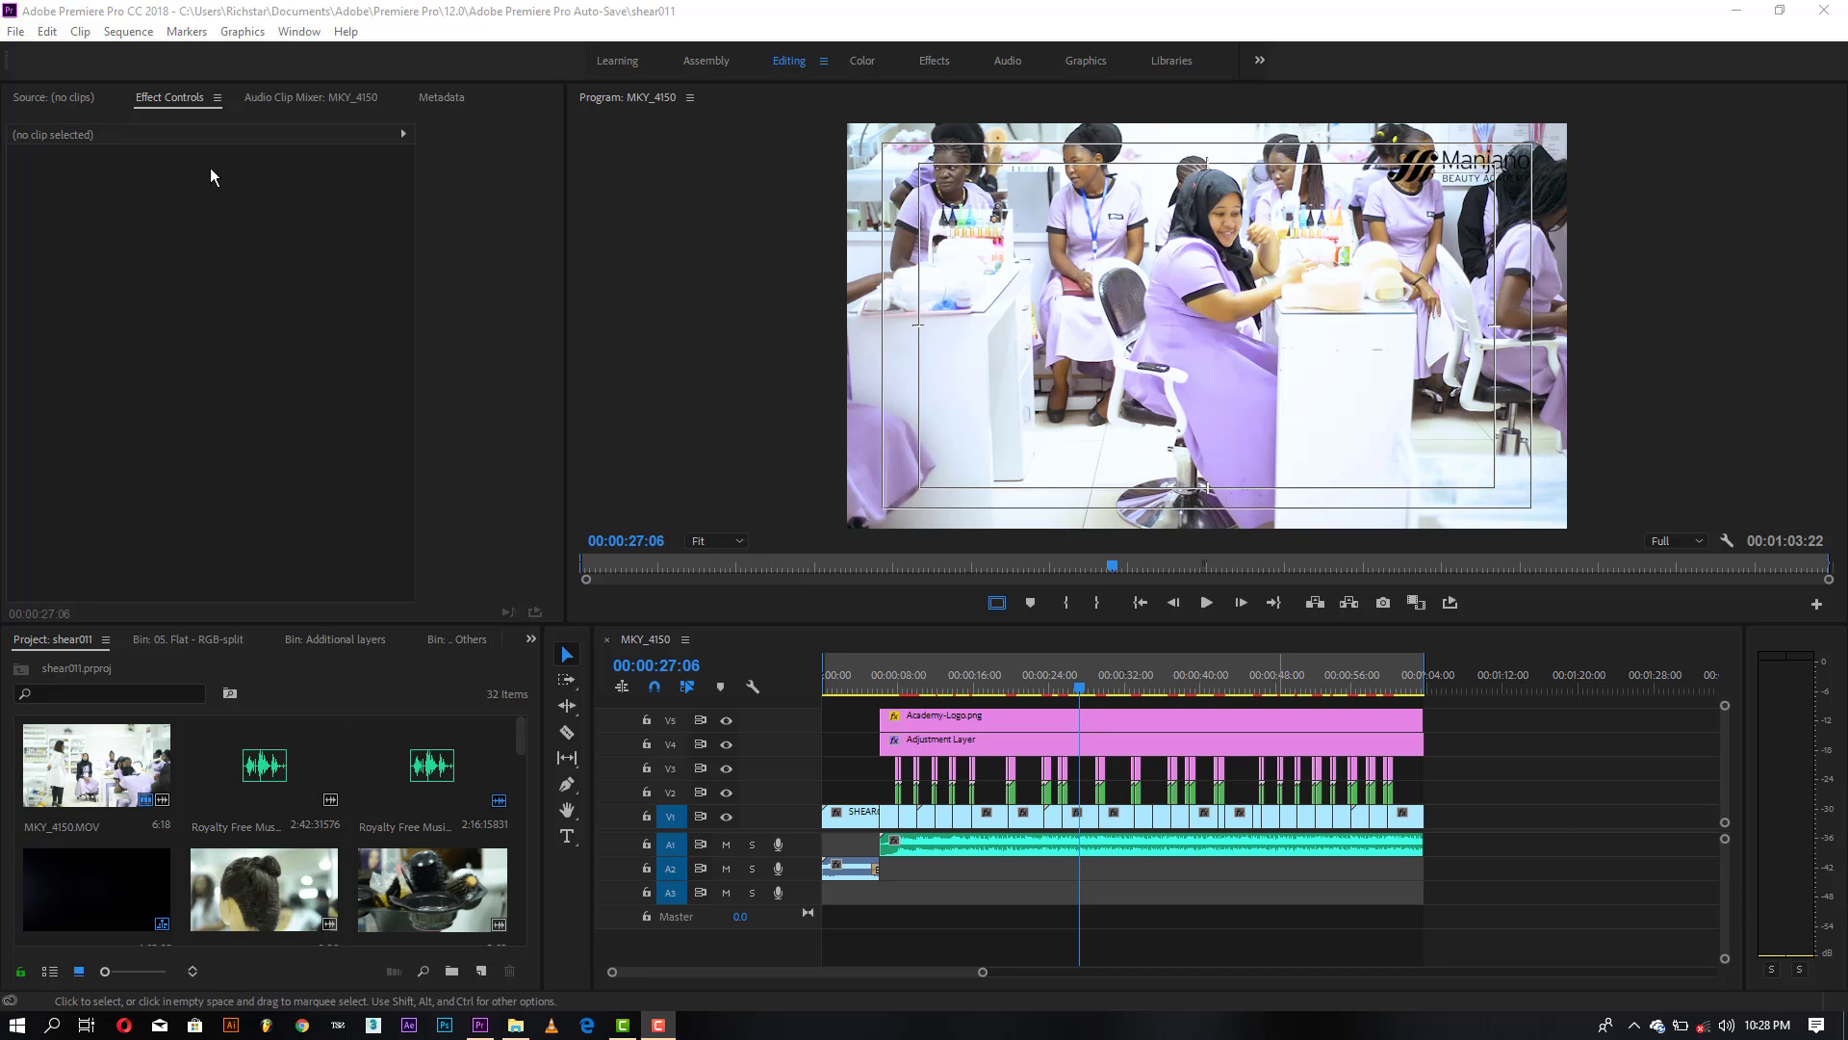
Step: Park the playhead at 00:00:46:29 with the Program monitor focused, ready to export
{"action": "left_click", "coordinate": [19, 33]}
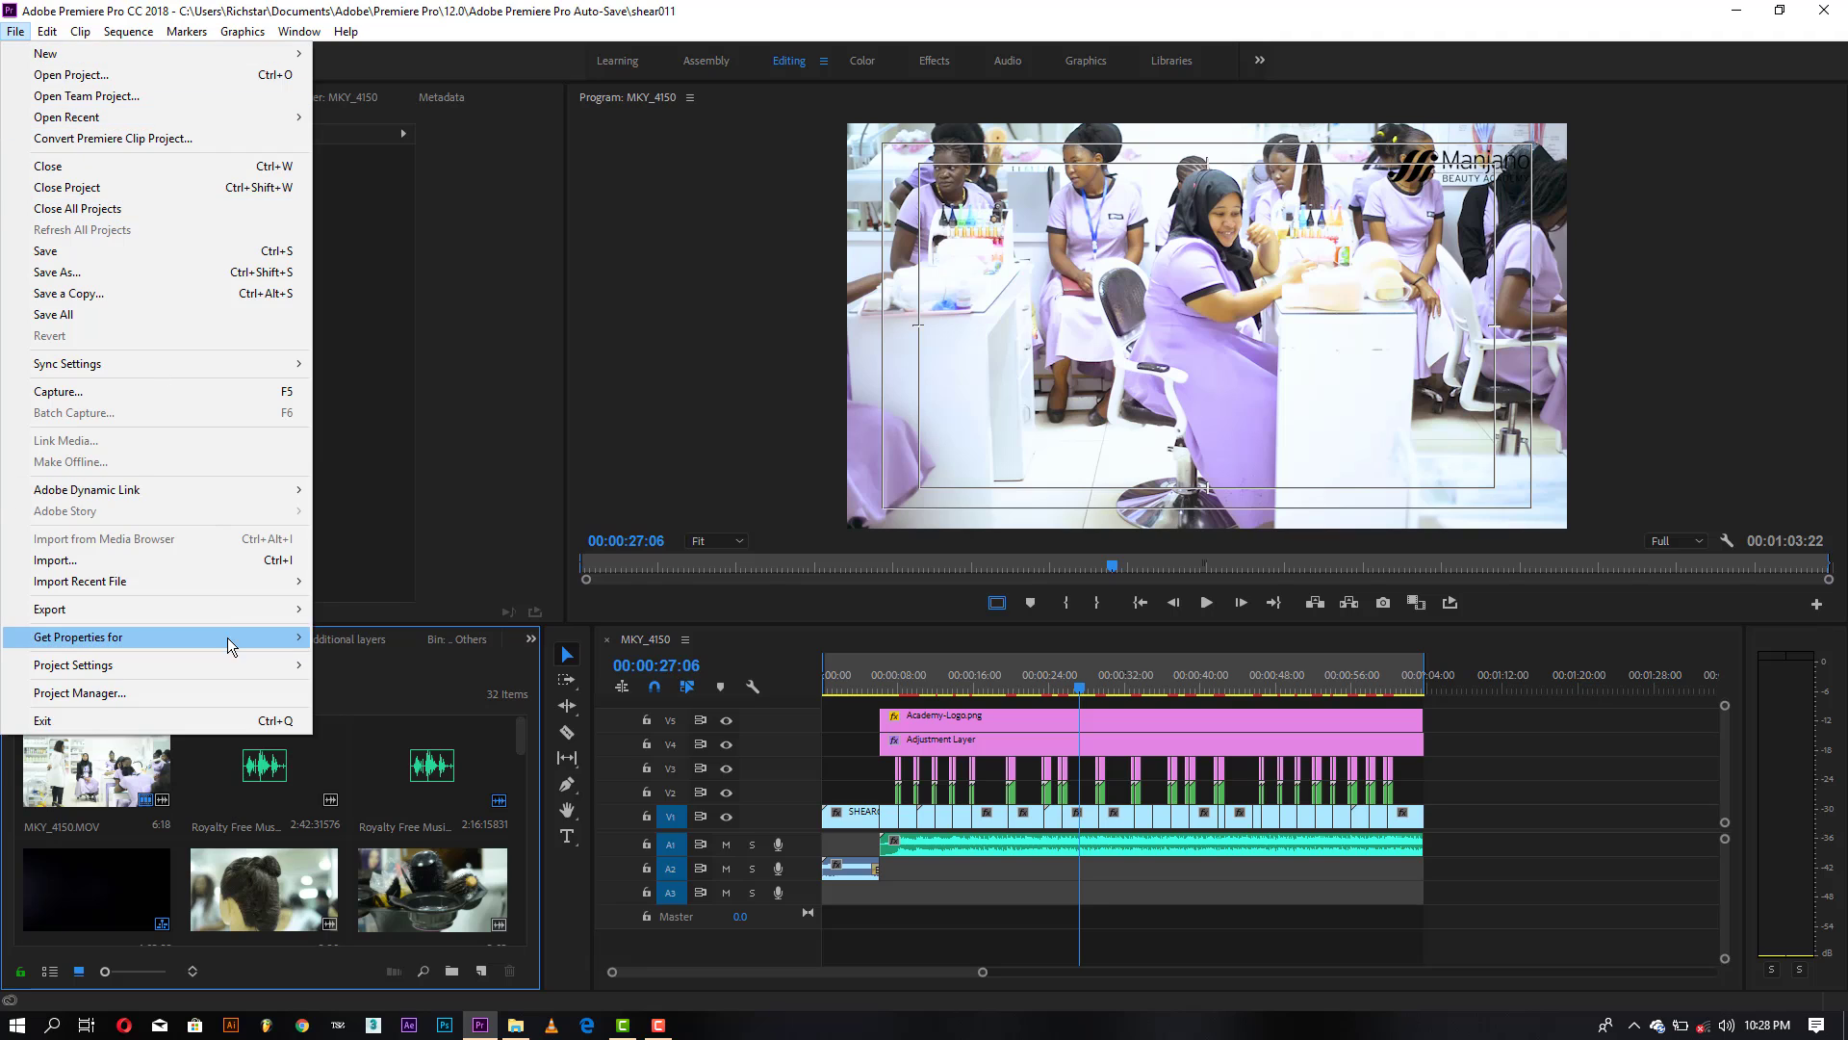
{"action": "mouse_move", "coordinate": [228, 611]}
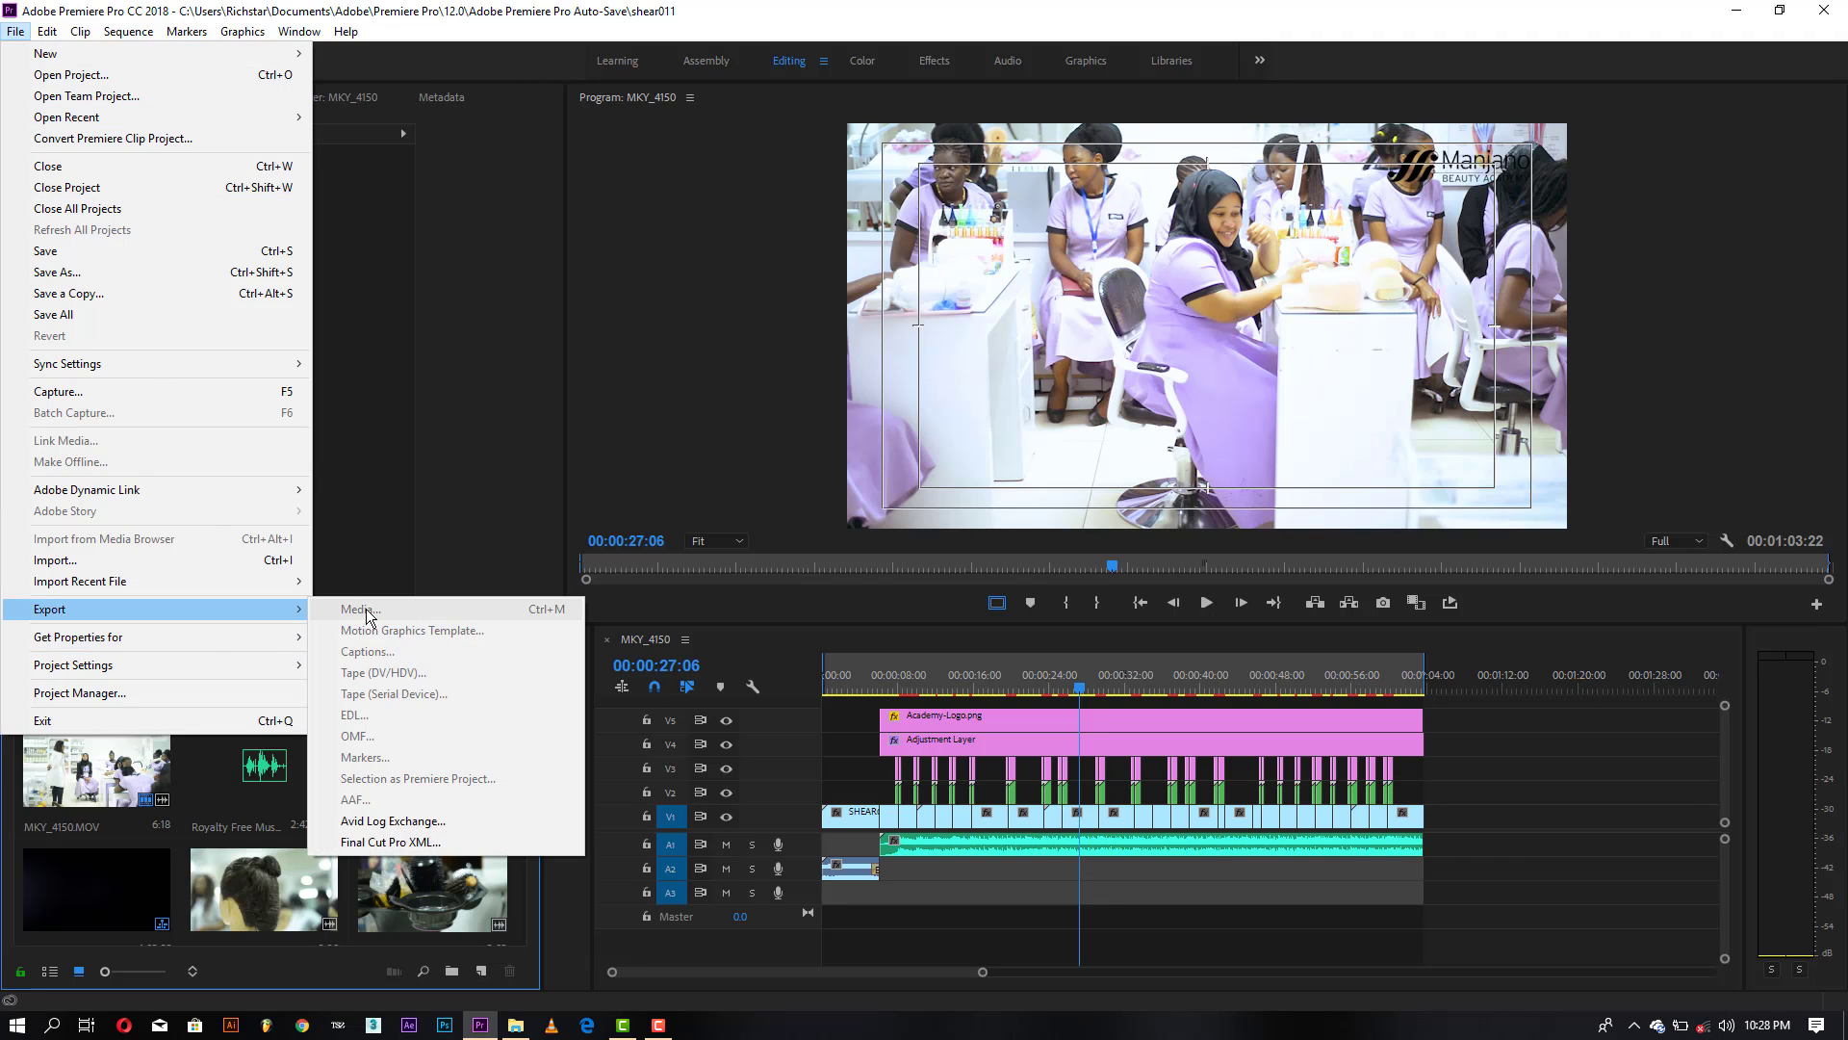
{"action": "left_click", "coordinate": [1525, 697]}
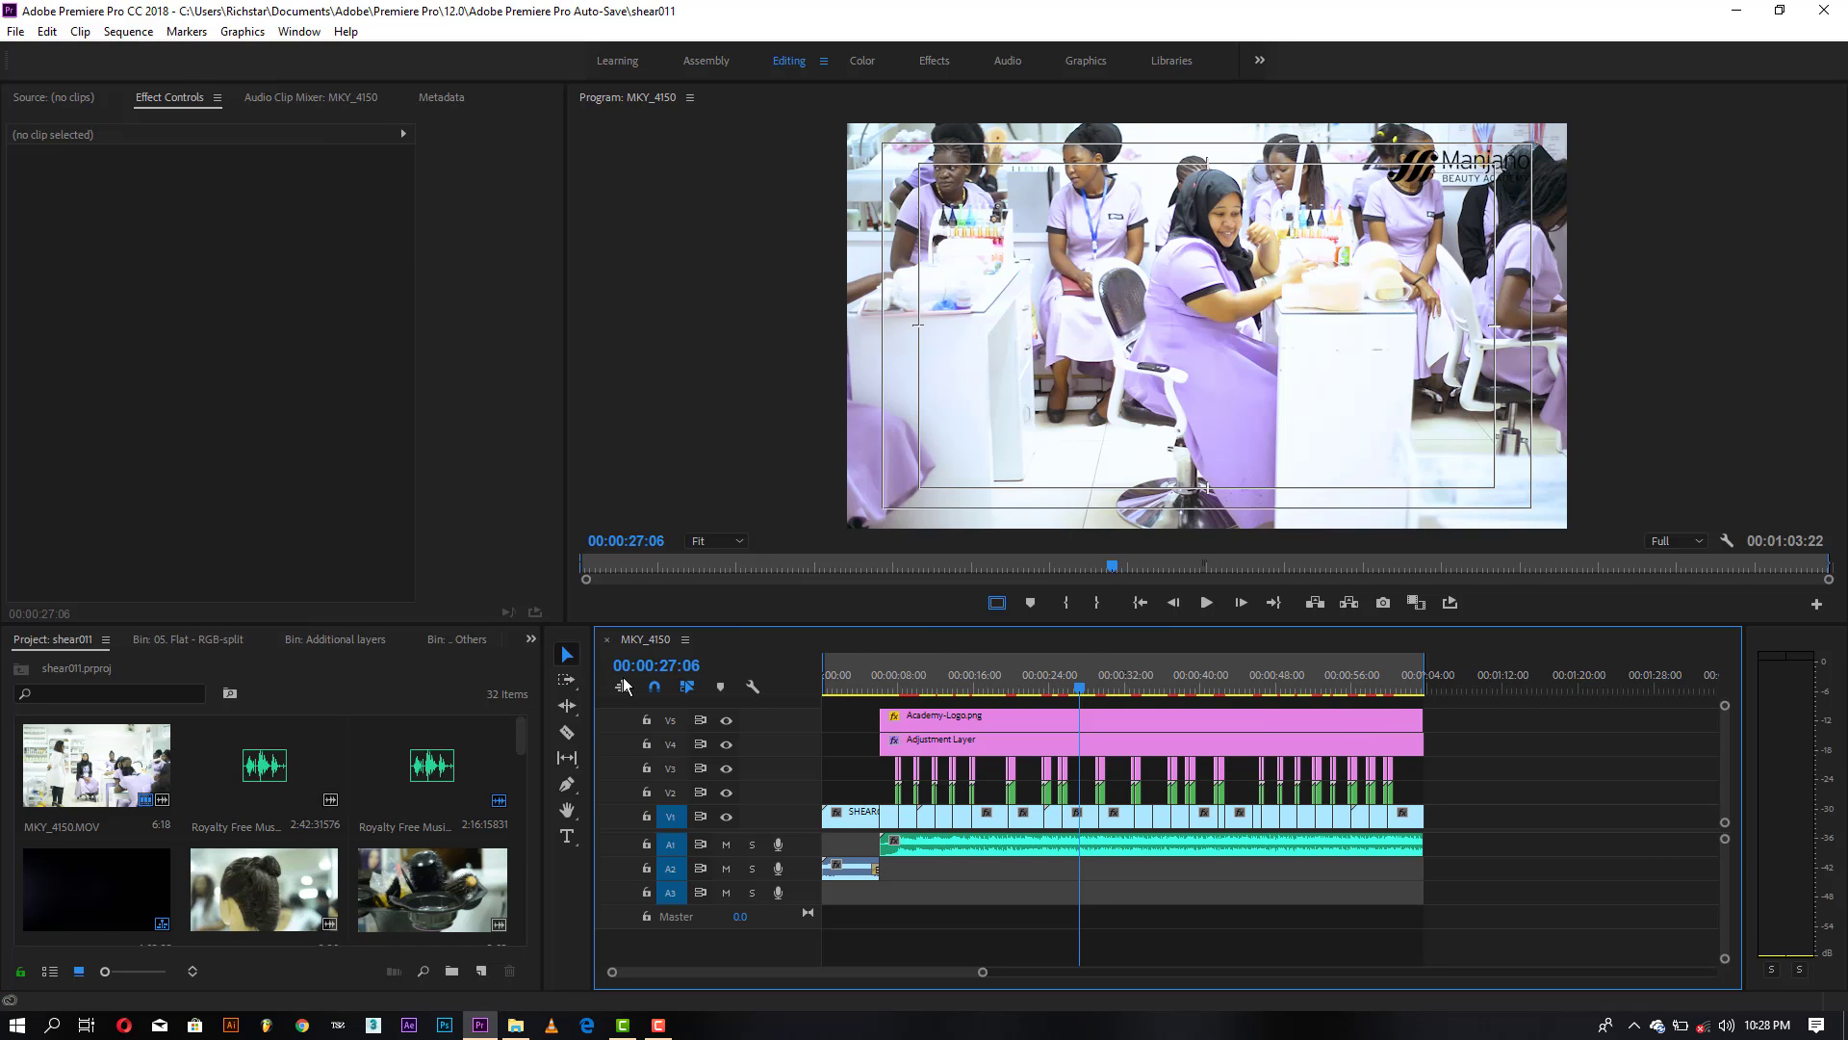
{"action": "left_click", "coordinate": [1267, 680]}
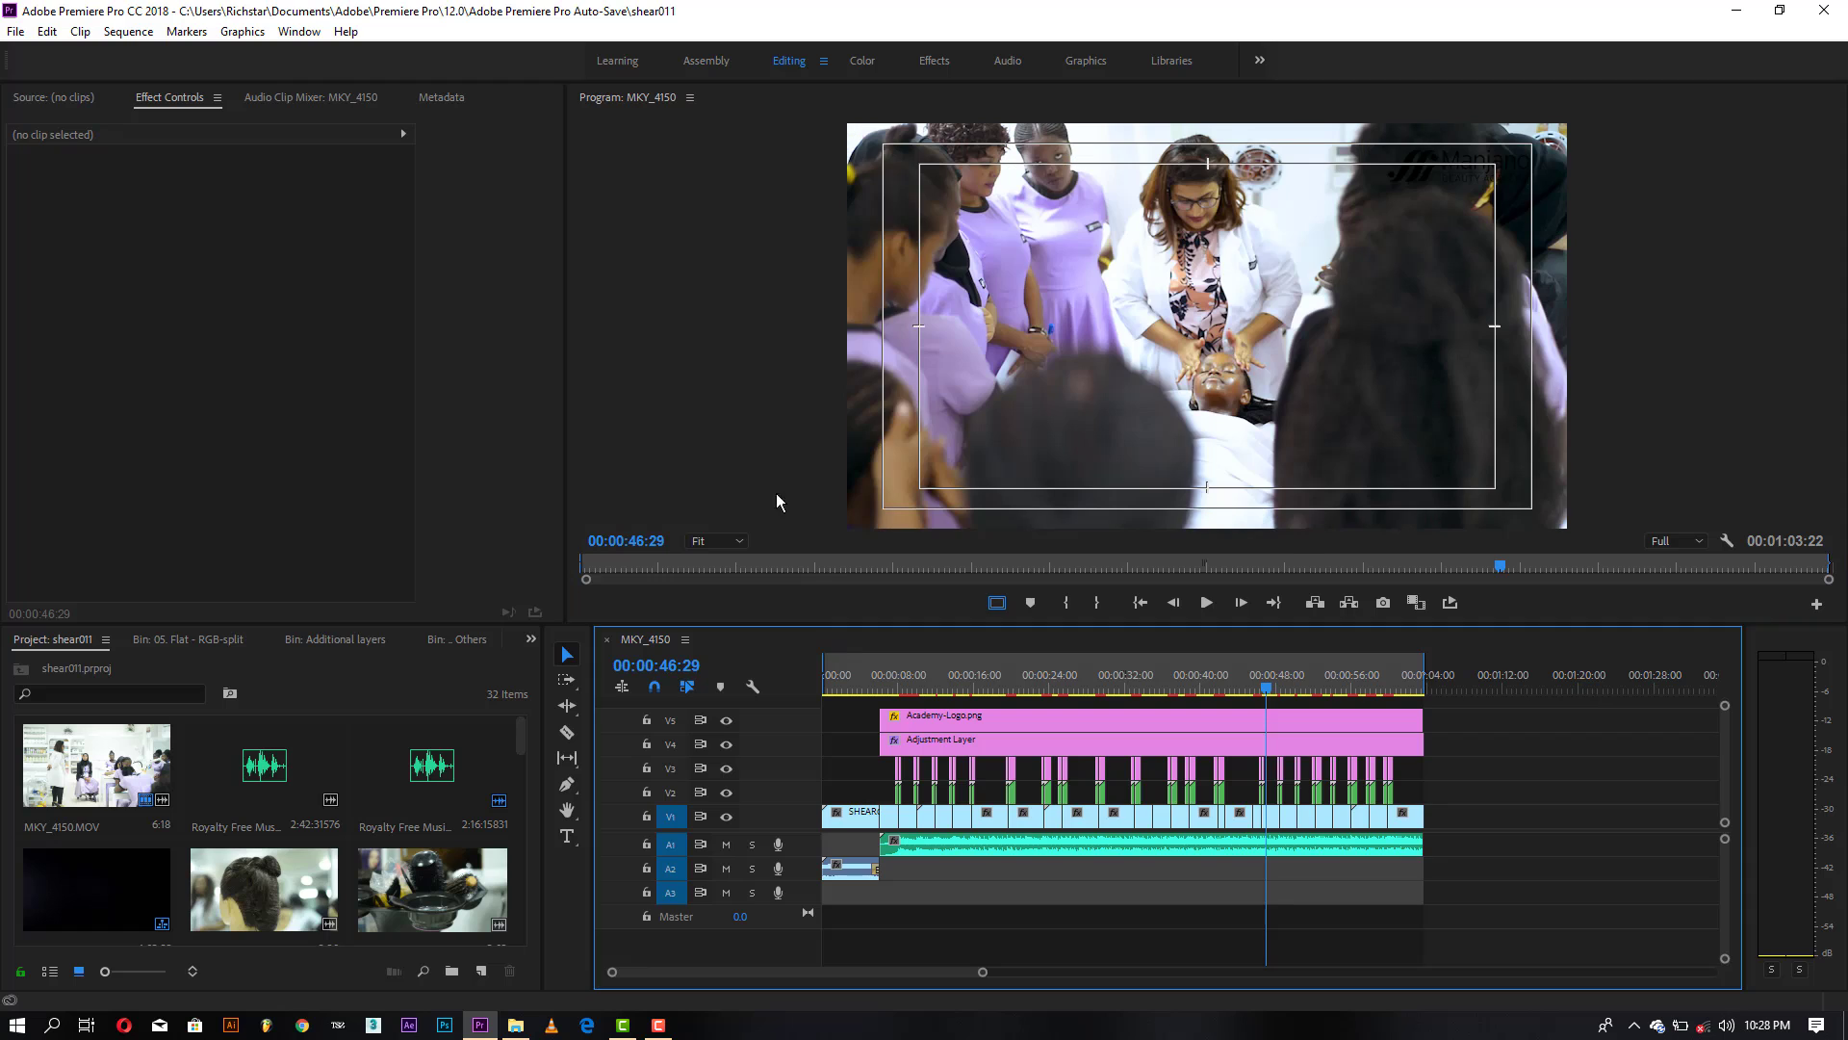
{"action": "left_click", "coordinate": [760, 442]}
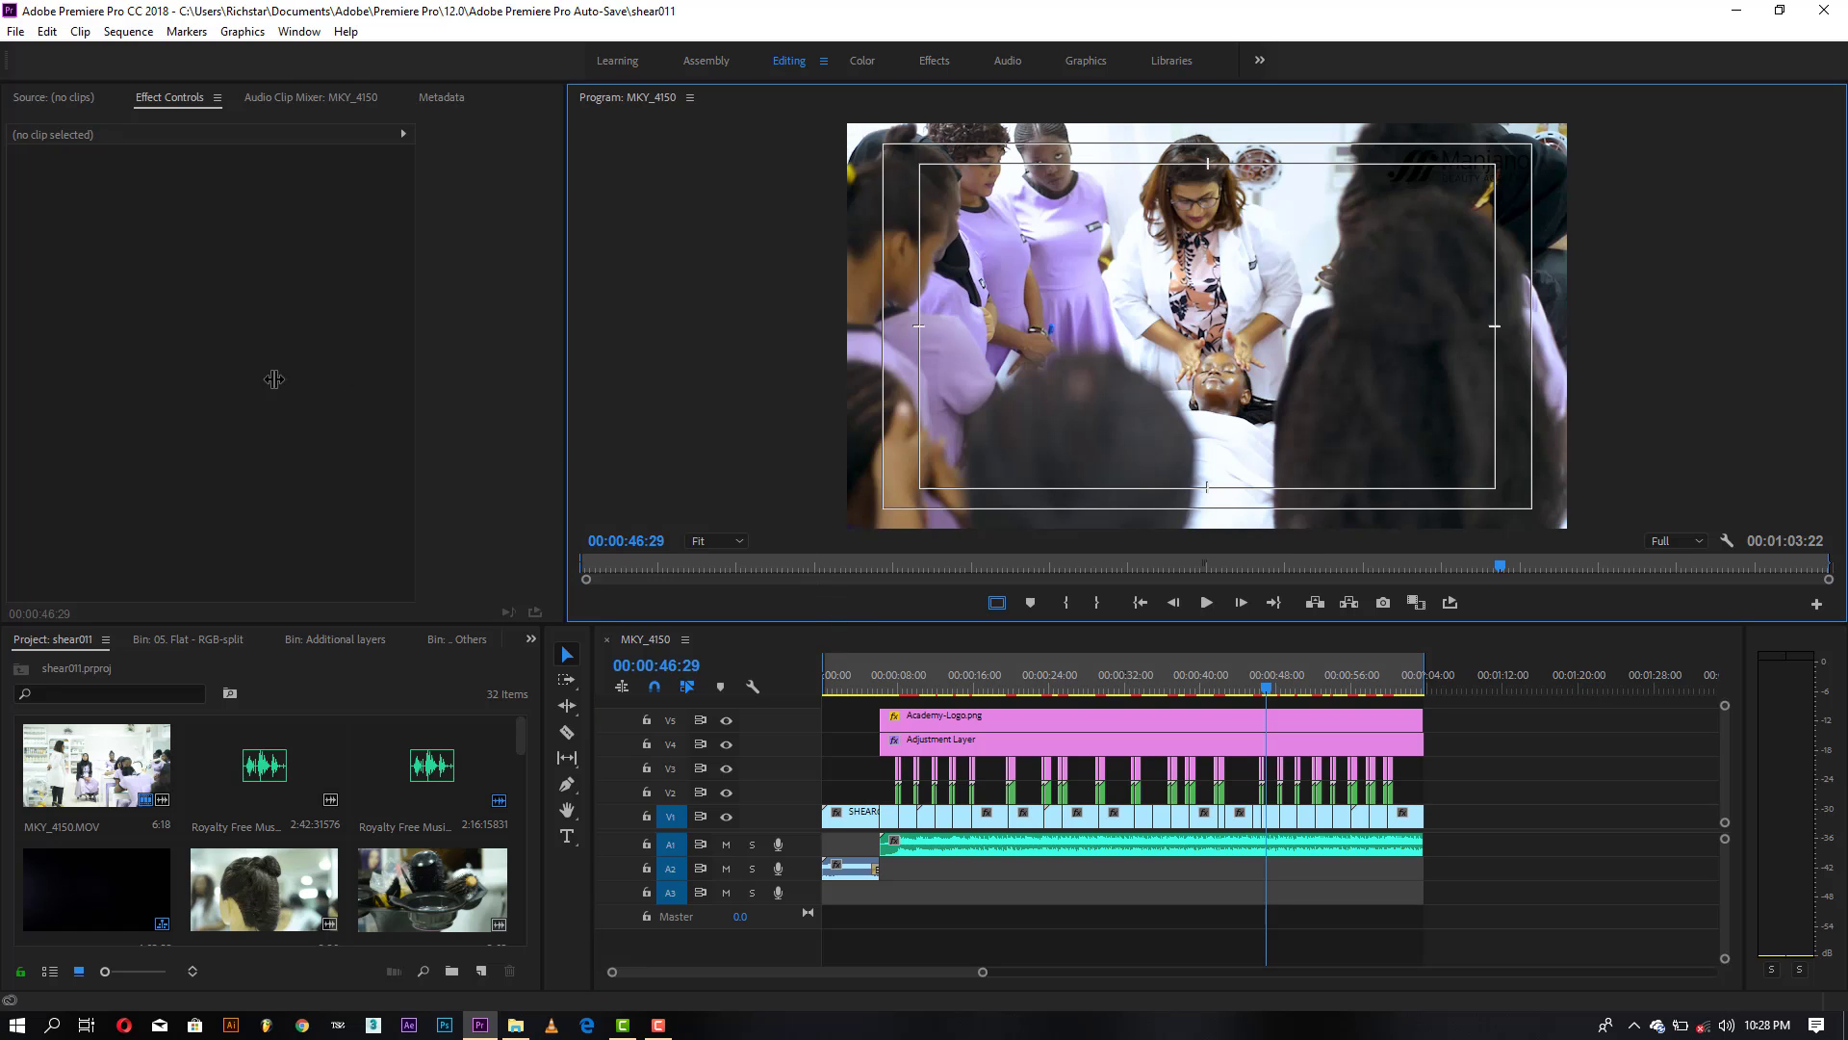
{"action": "left_click", "coordinate": [15, 31]}
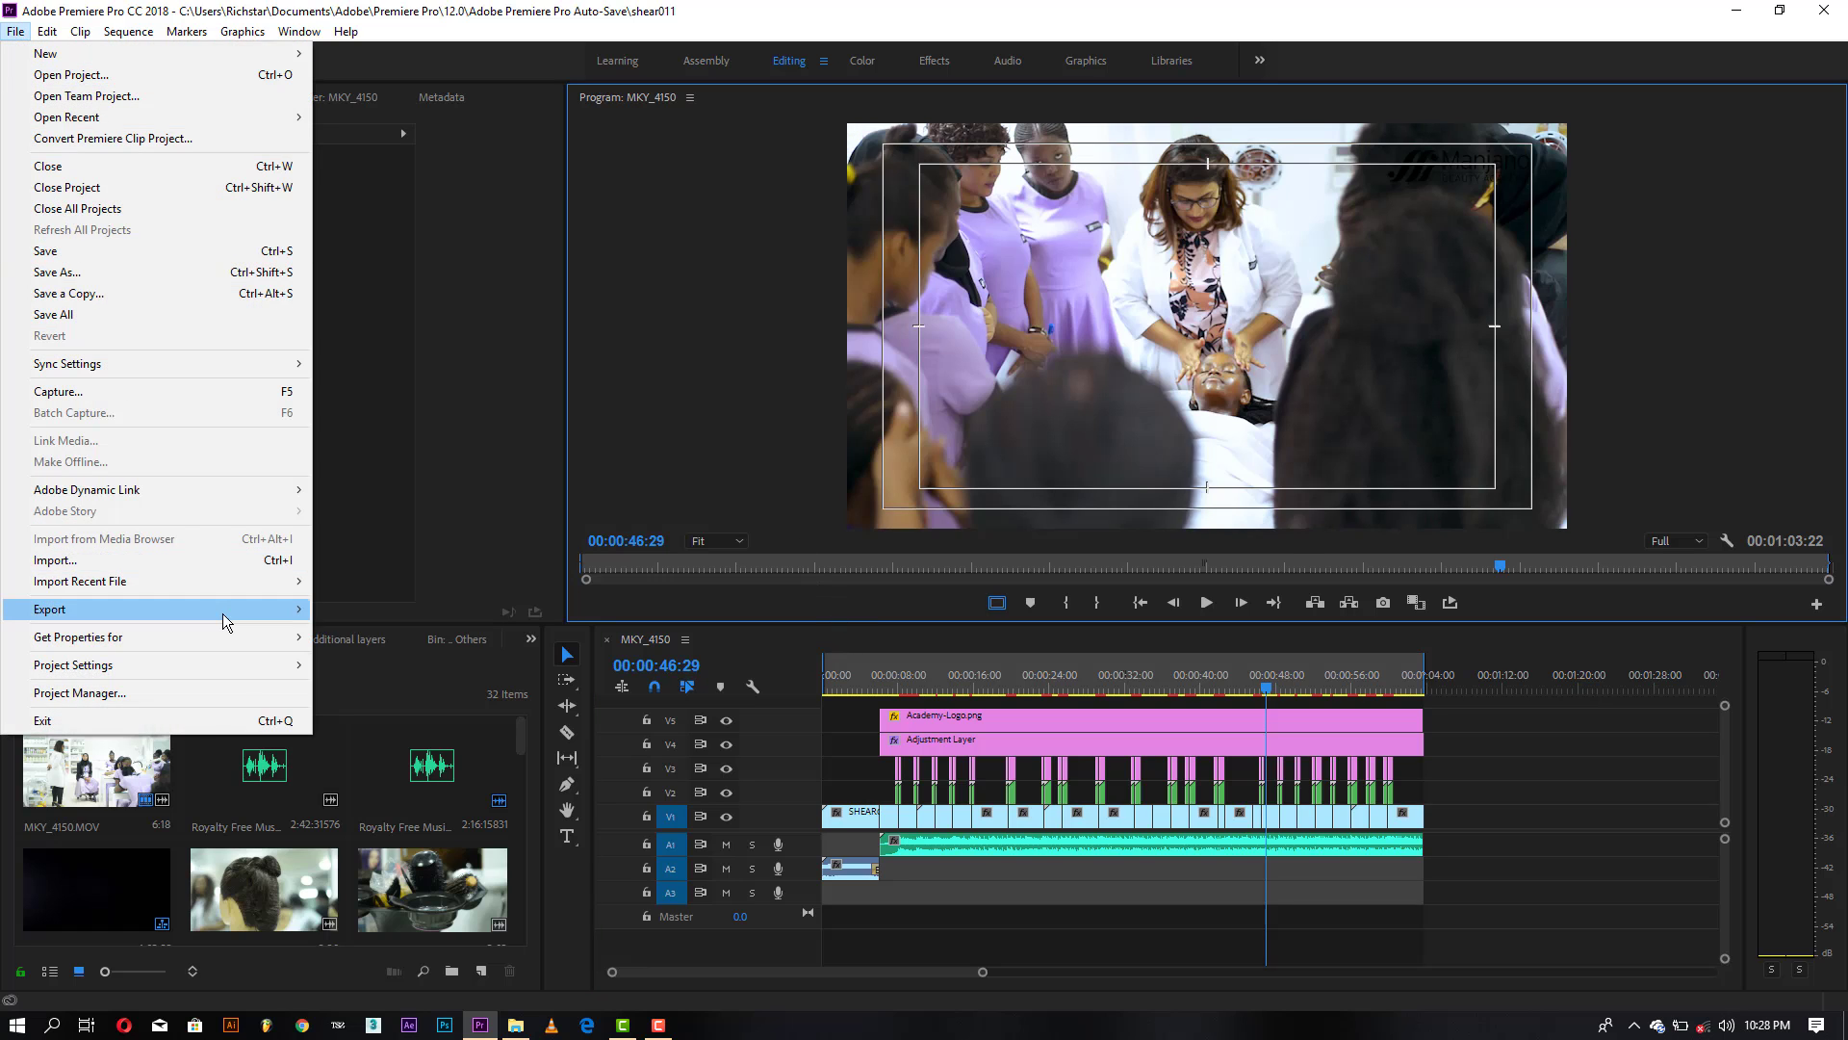
Step: Open Export Settings for H.264 at 1920×1080, VBR 5 Mbps, keeping the output name MKY_4150.mp4
{"action": "mouse_move", "coordinate": [229, 614]}
{"action": "left_click", "coordinate": [349, 603]}
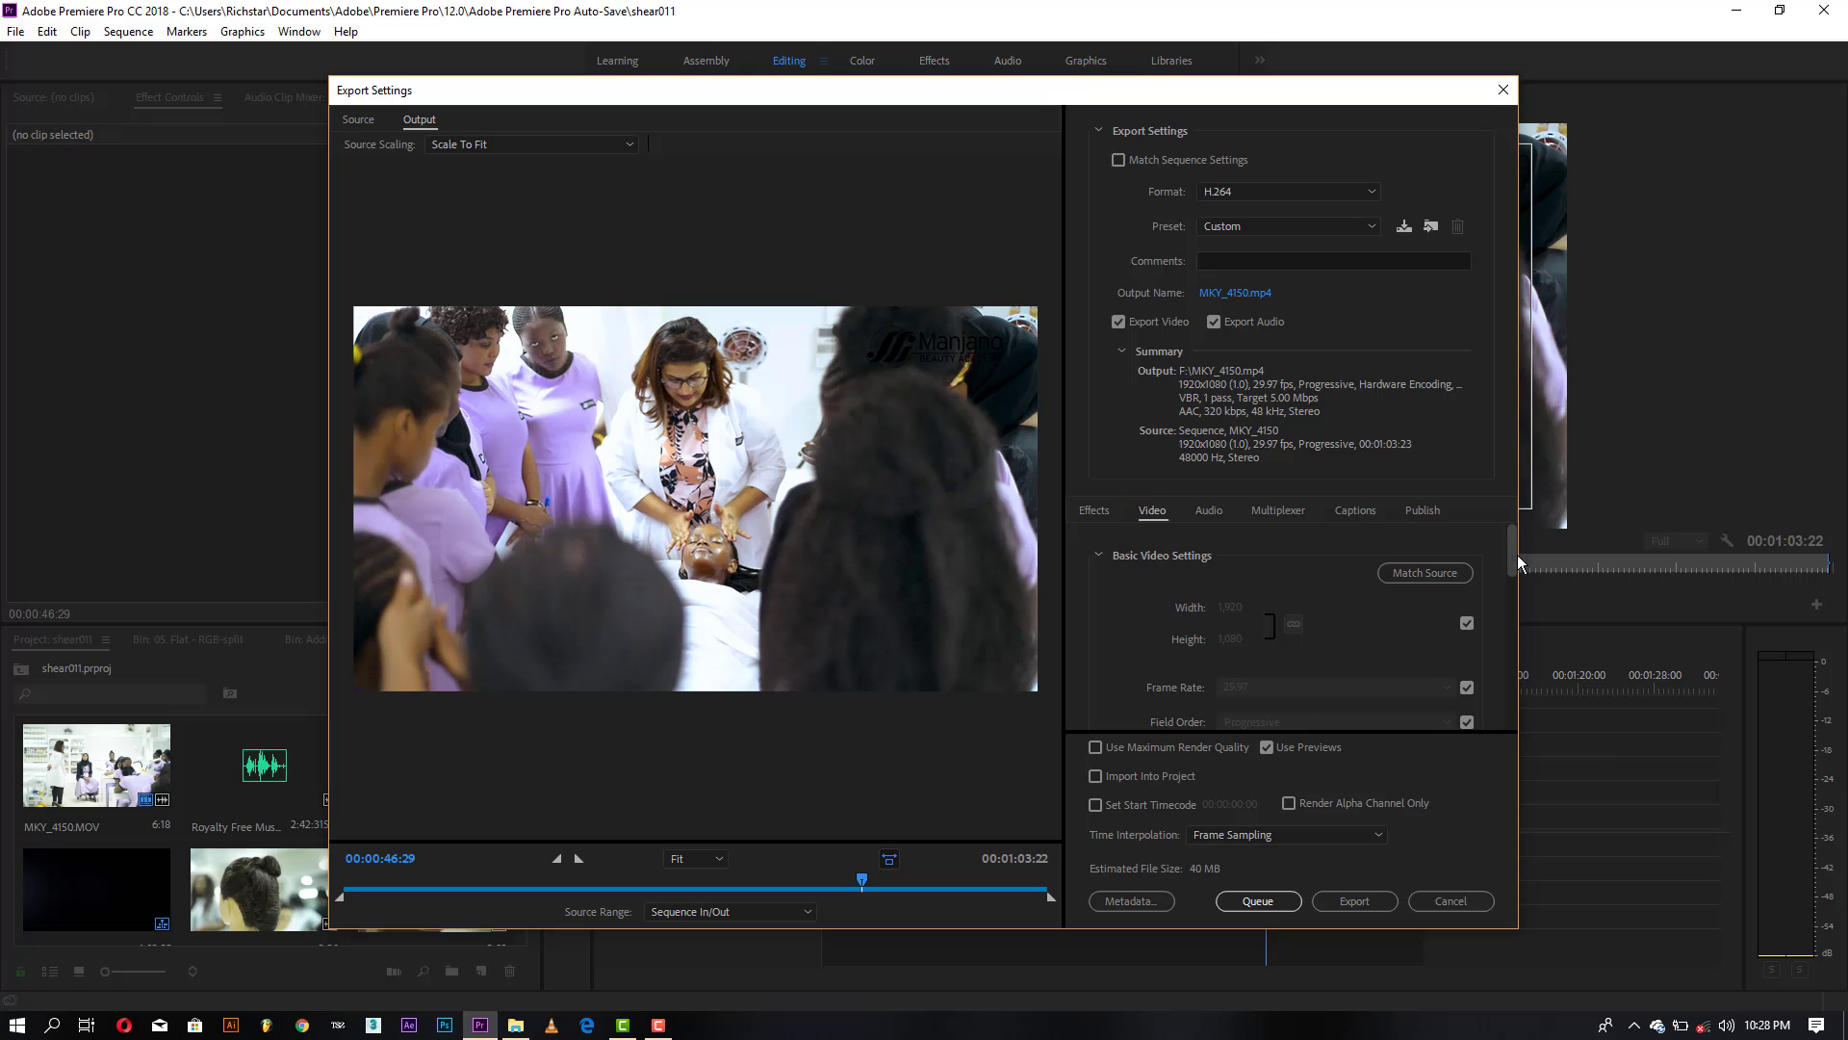
{"action": "left_click_drag", "start_coordinate": [1507, 544], "coordinate": [1523, 643]}
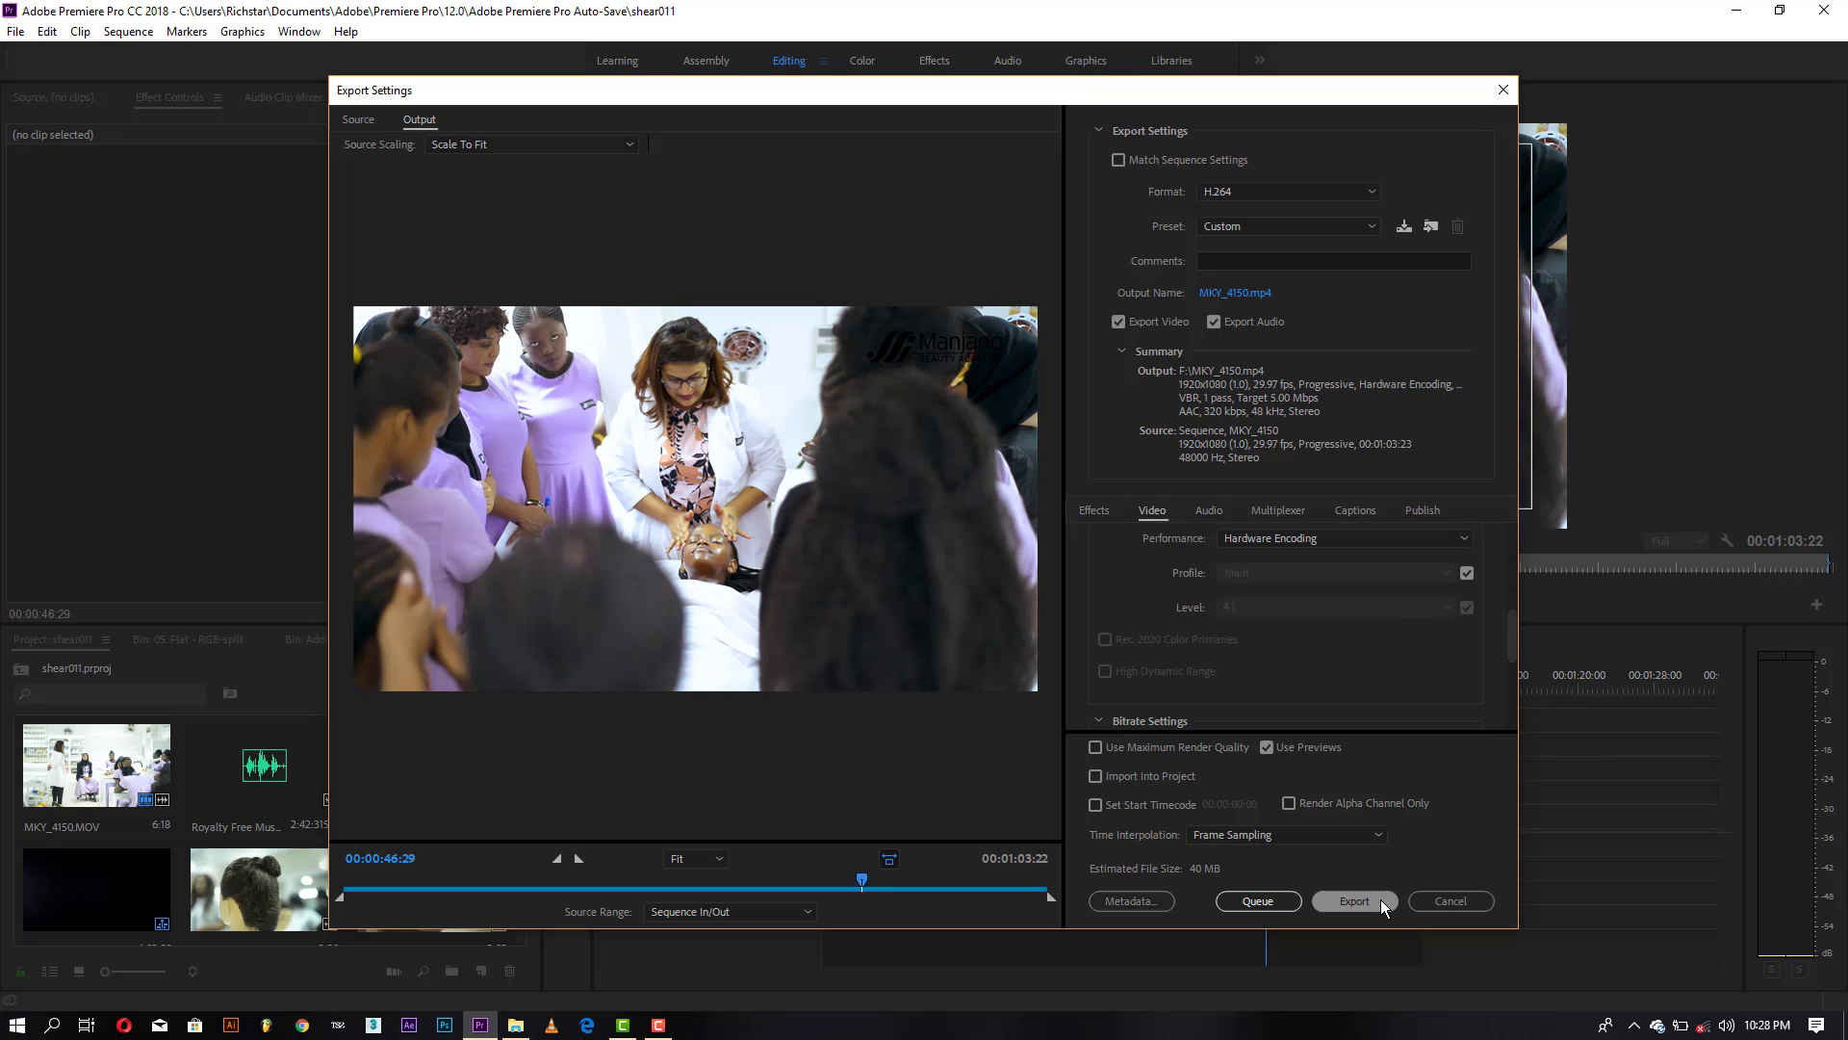
{"action": "left_click_drag", "start_coordinate": [1507, 659], "coordinate": [1447, 690]}
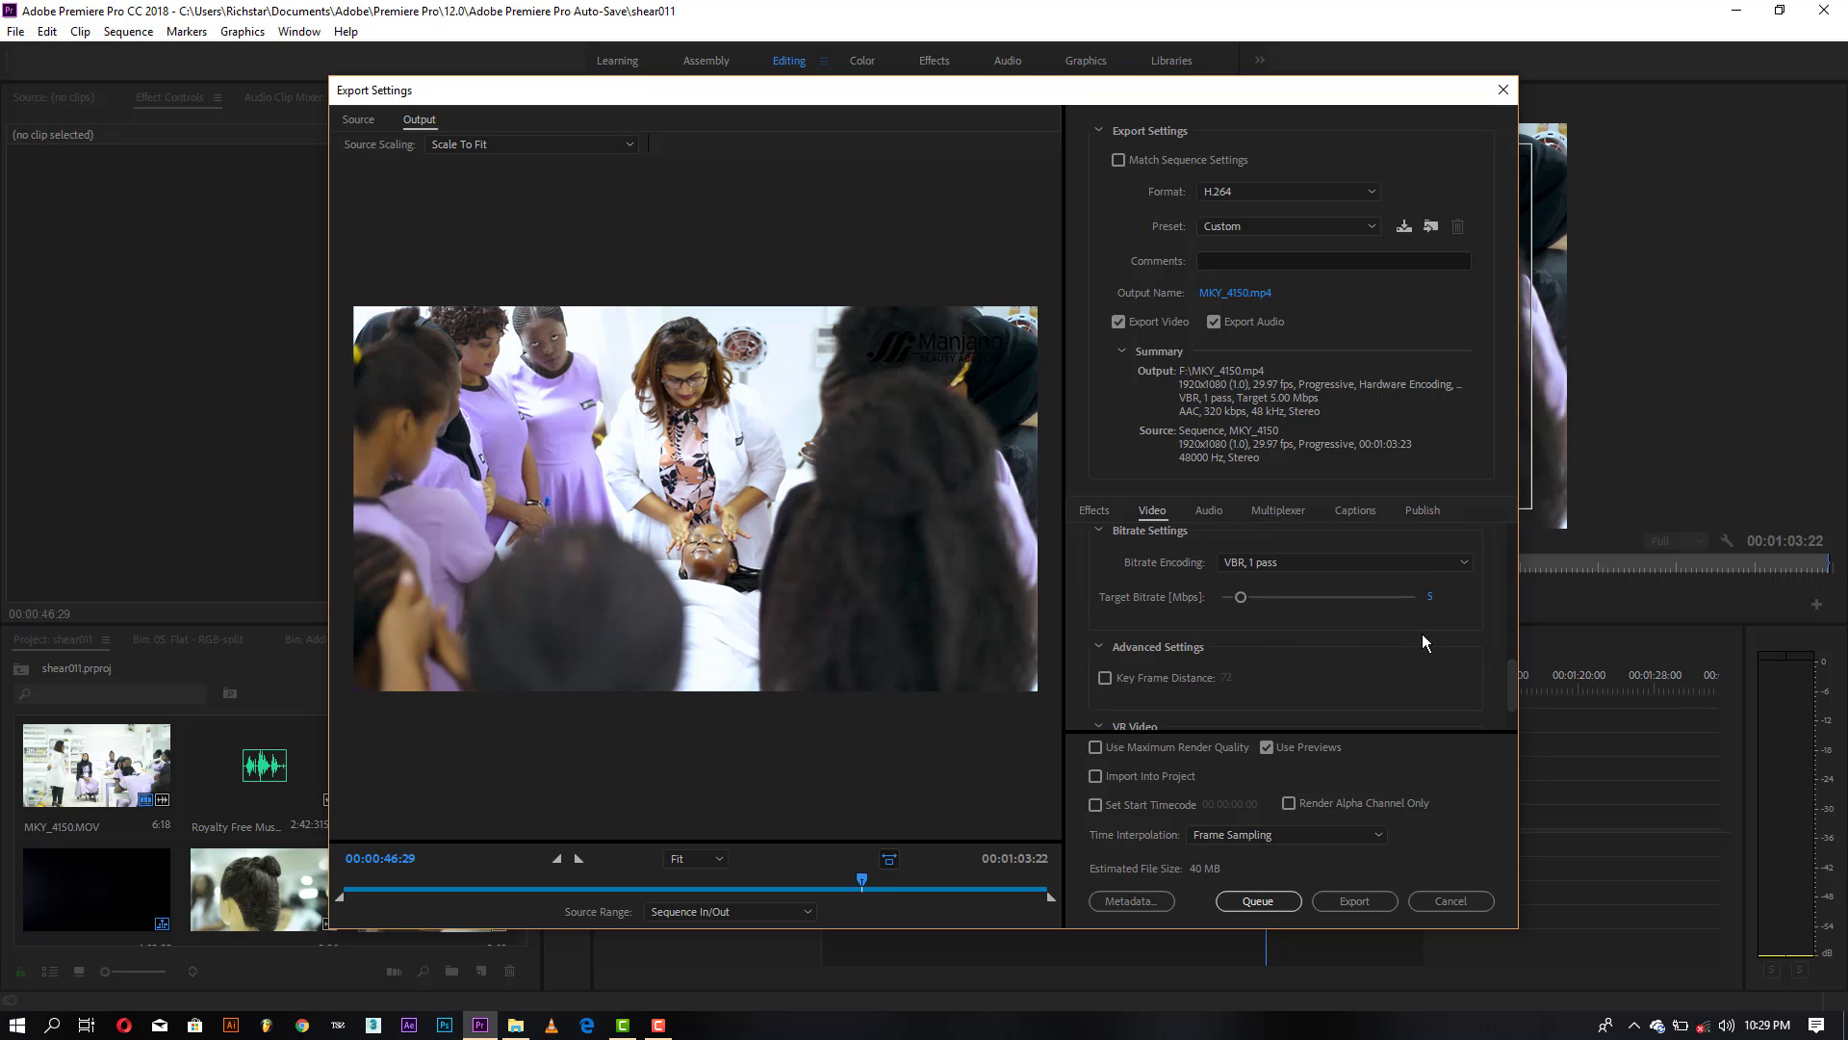
{"action": "left_click", "coordinate": [1233, 294]}
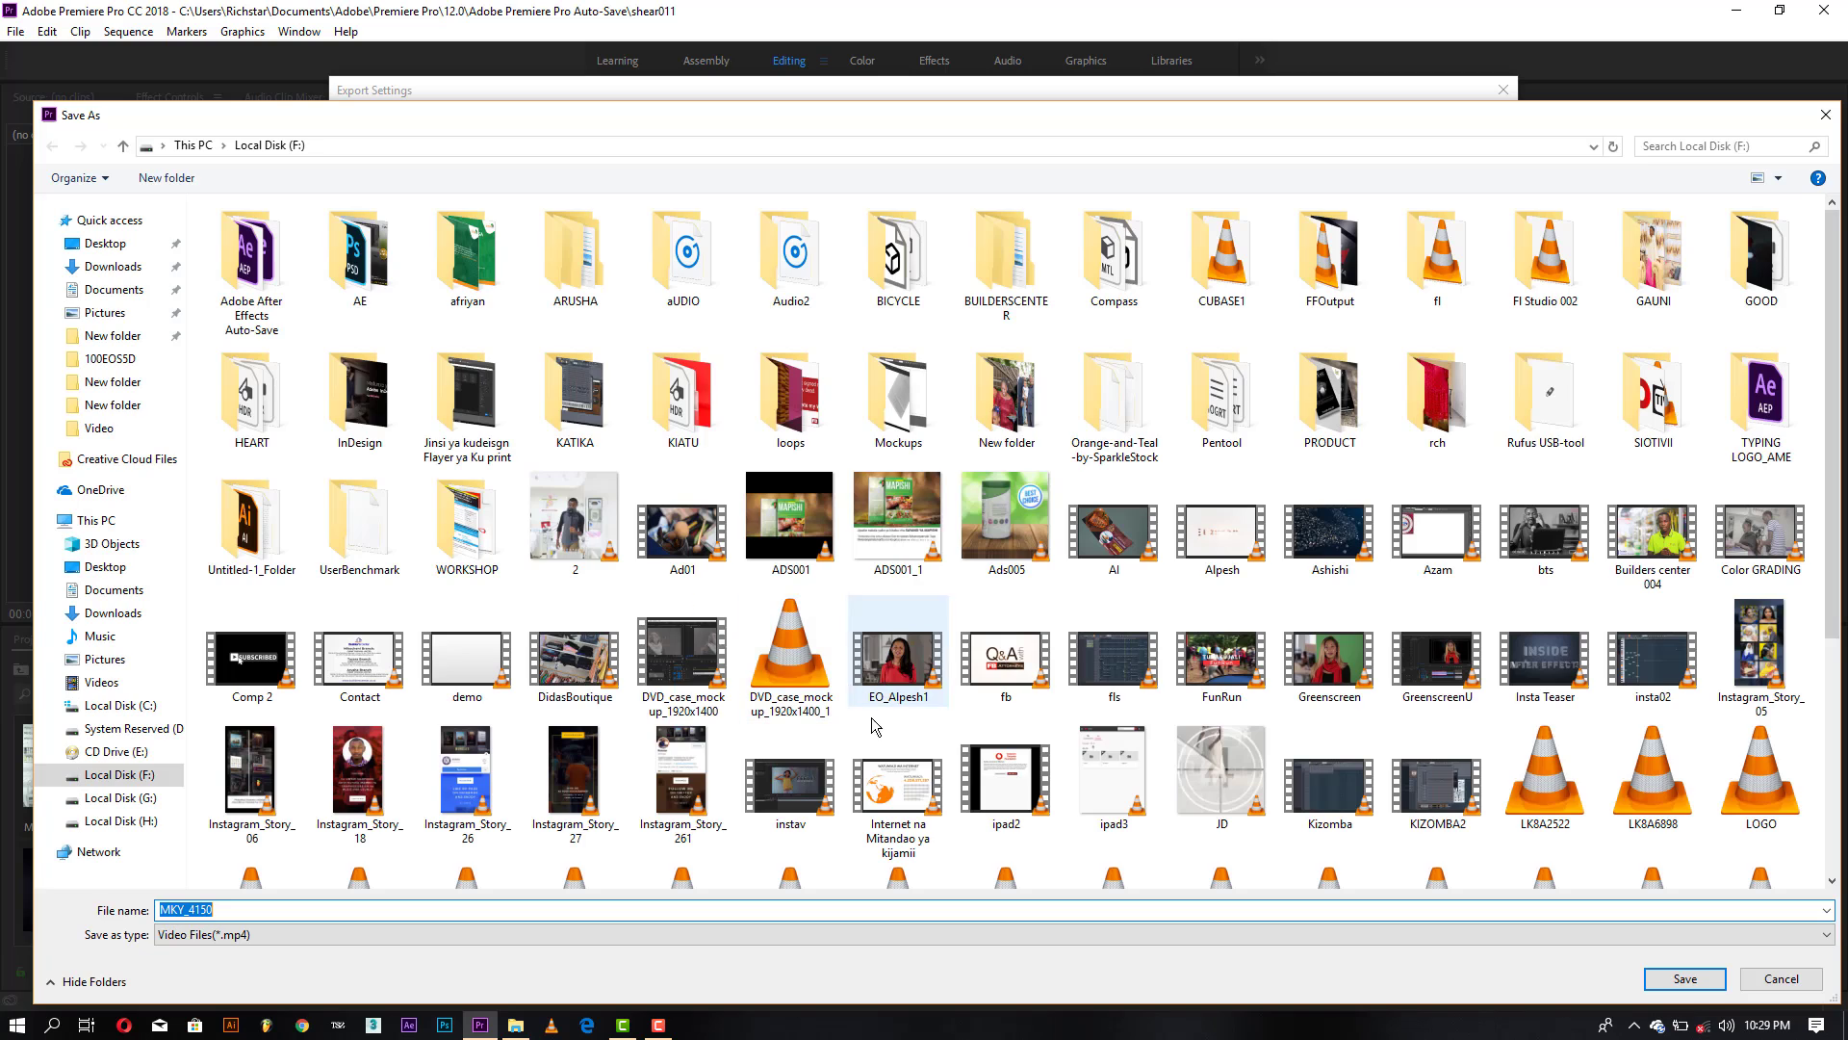
{"action": "left_click", "coordinate": [1781, 978]}
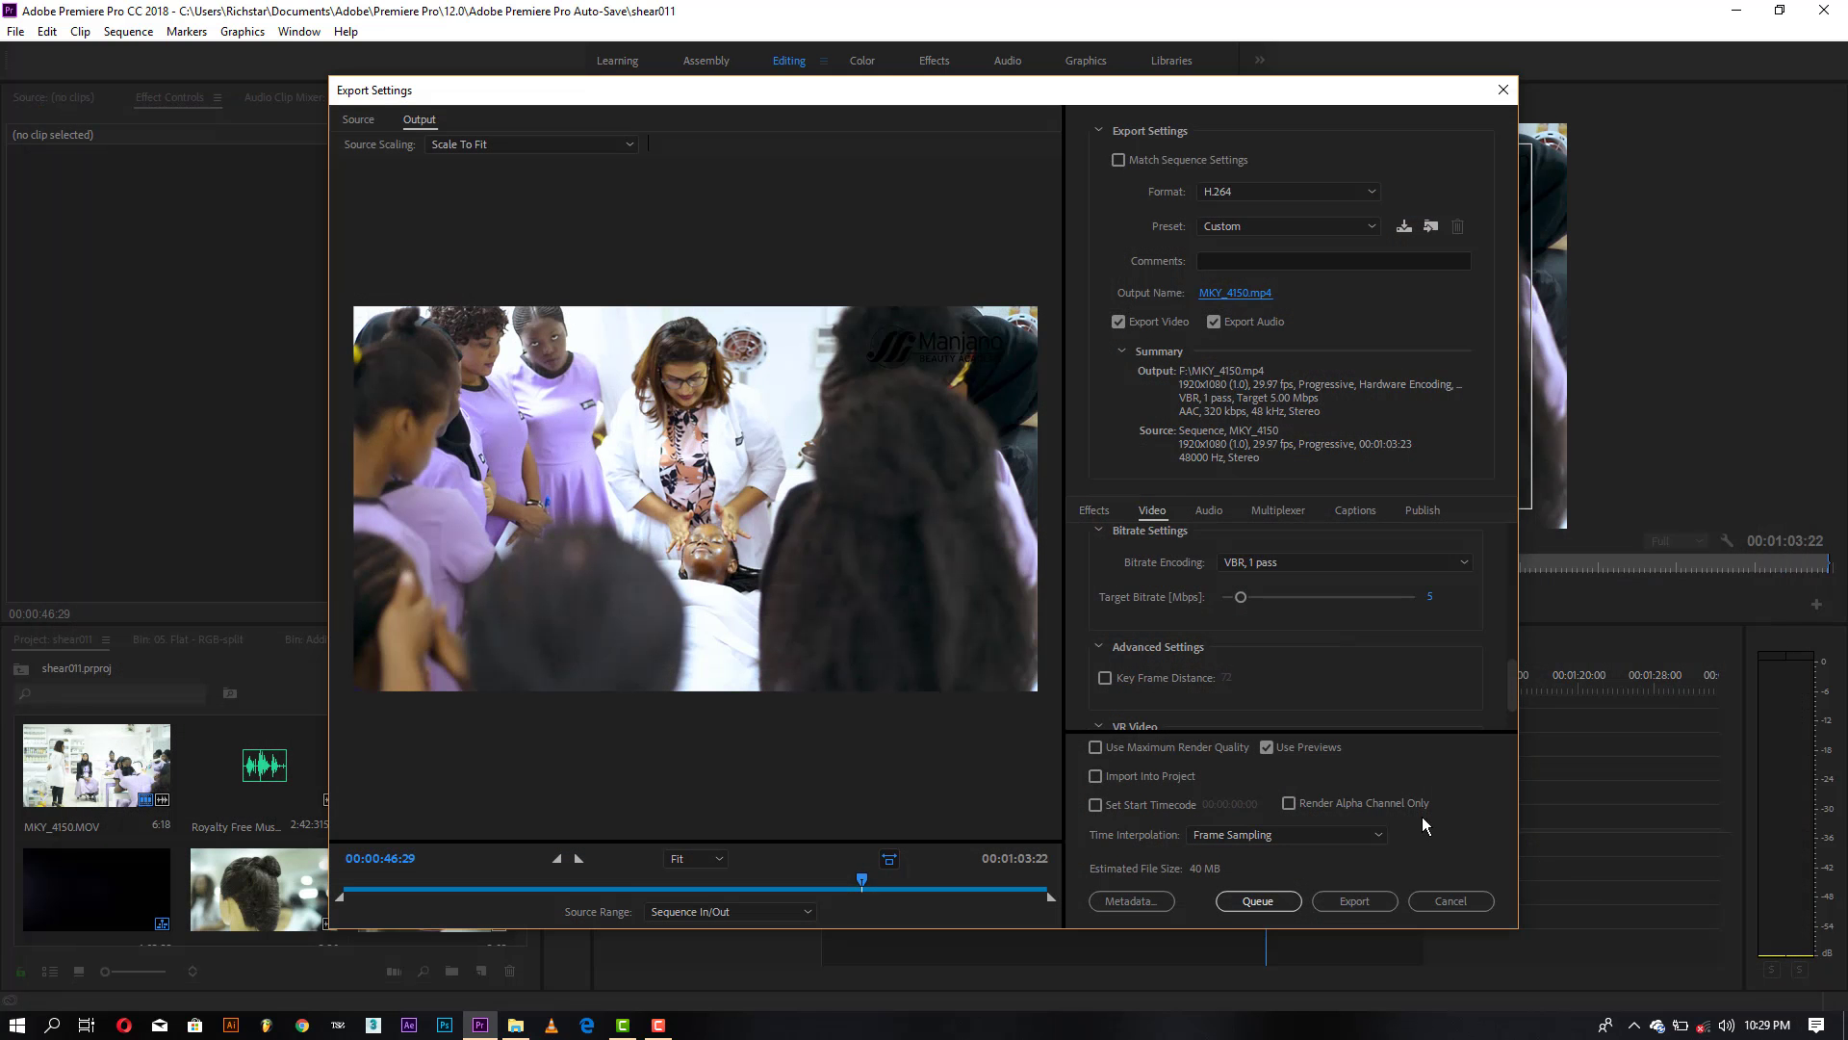